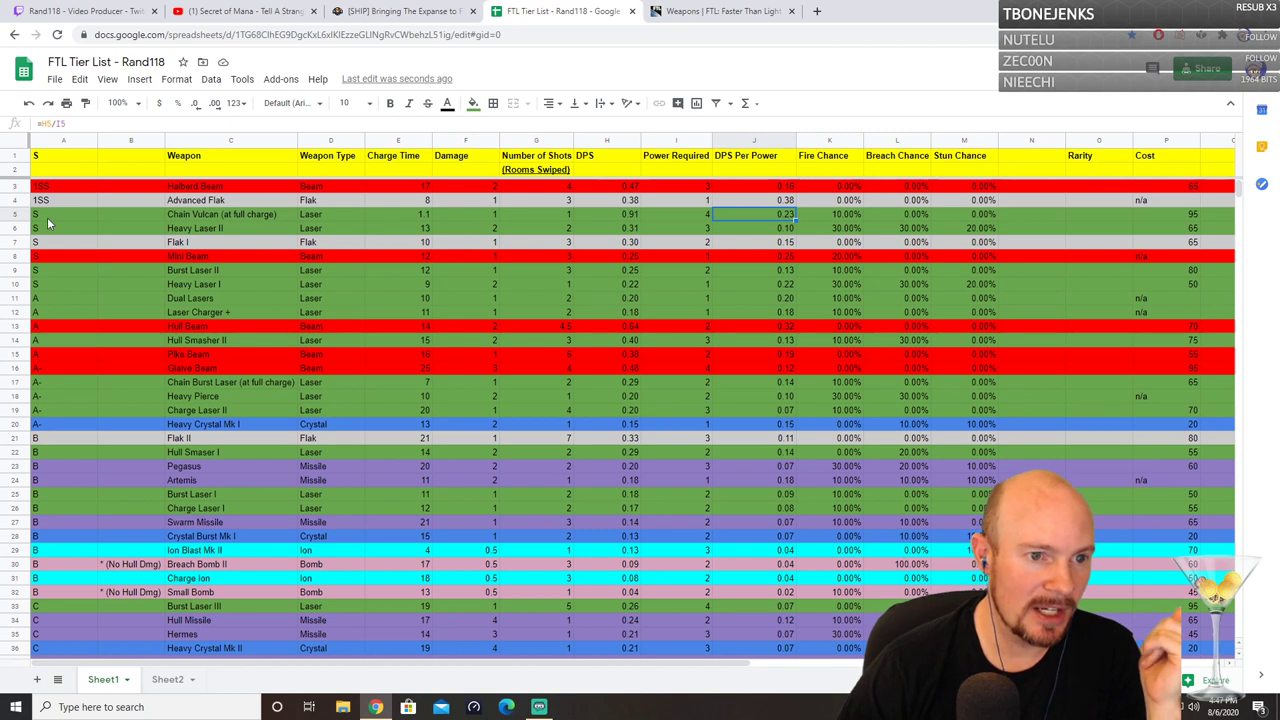
left_click(47, 217)
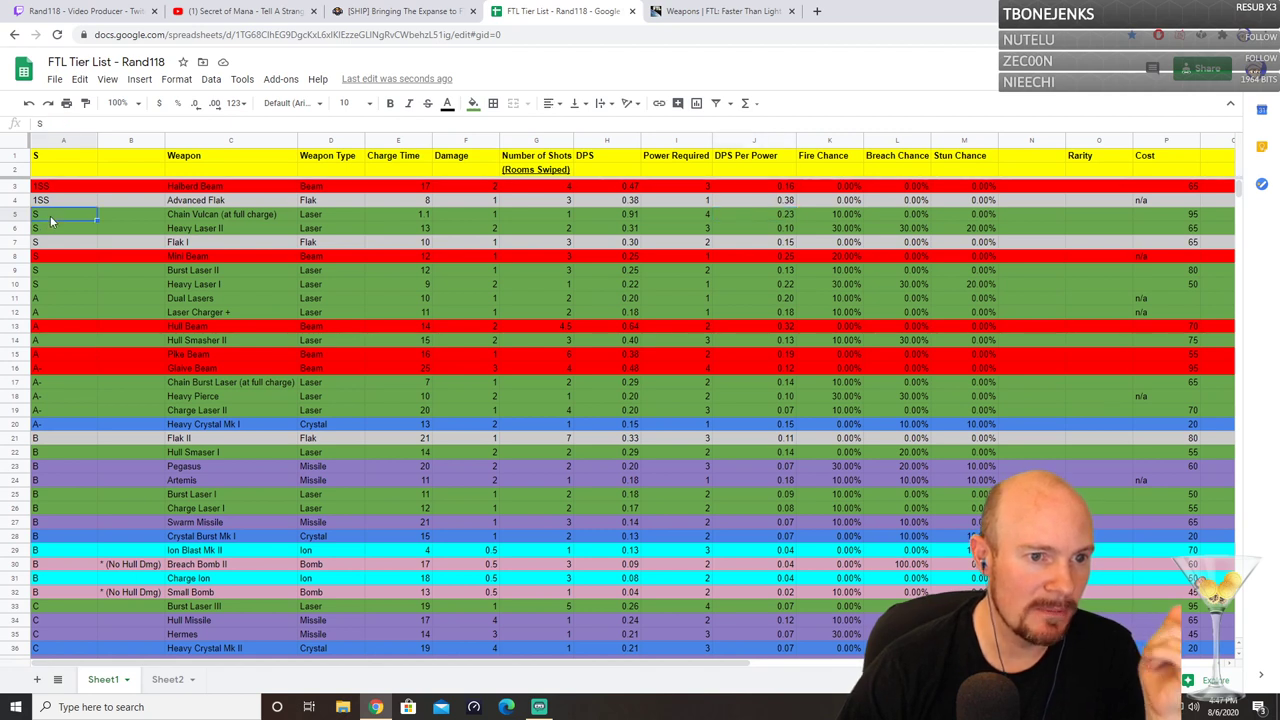
left_click(62, 284, "shift")
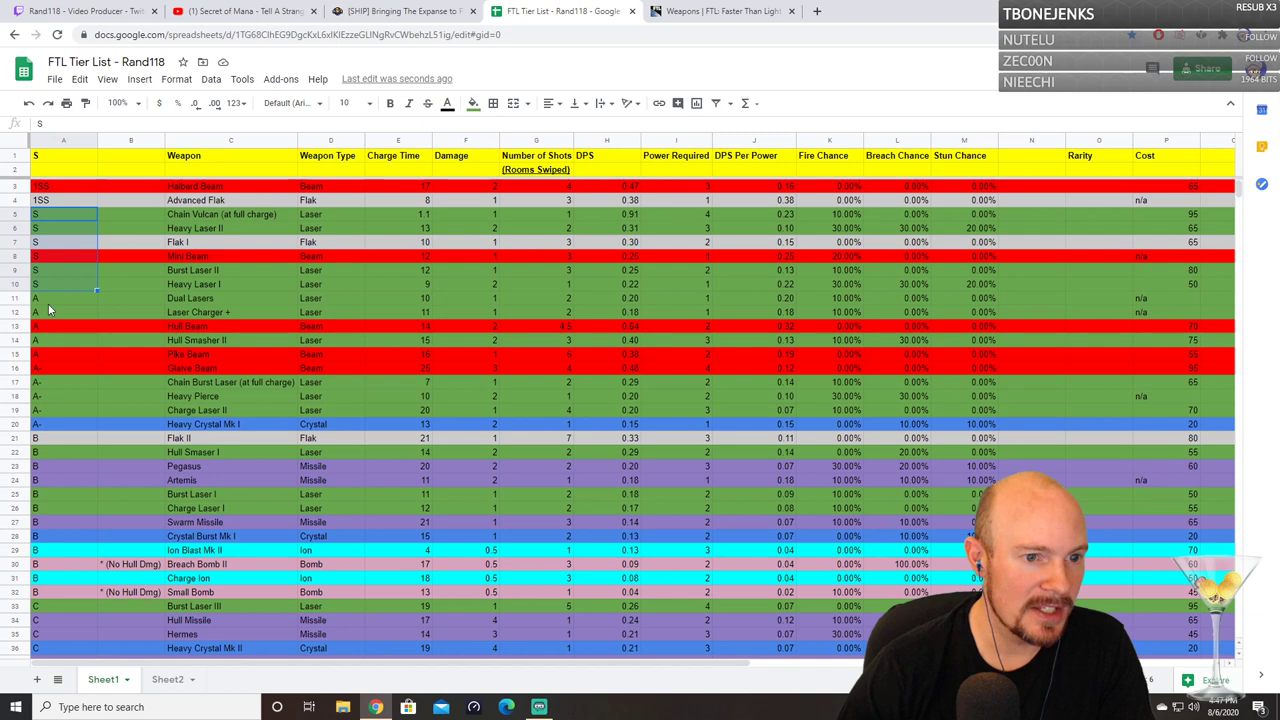
left_click(63, 230, "shift")
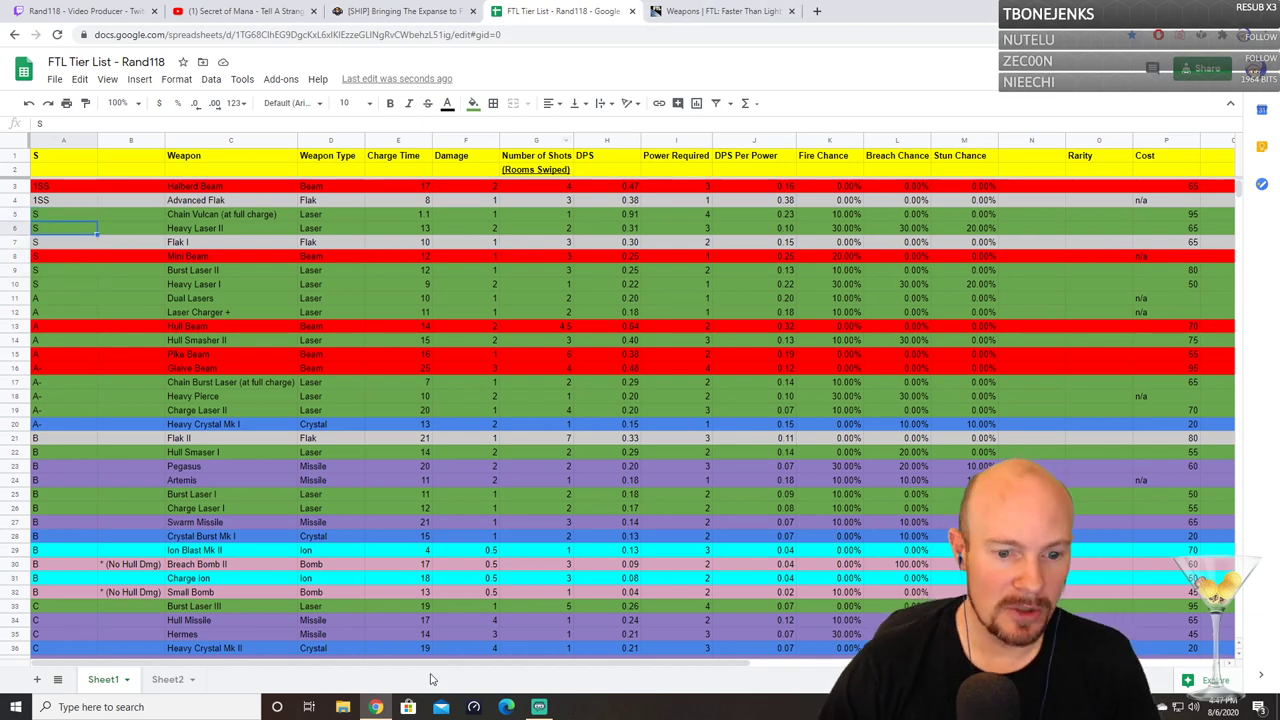
Step: Switch to Sheet2 and select the full rows of Kestrel A, Kestrel B and Kestrel C
left_click(163, 679)
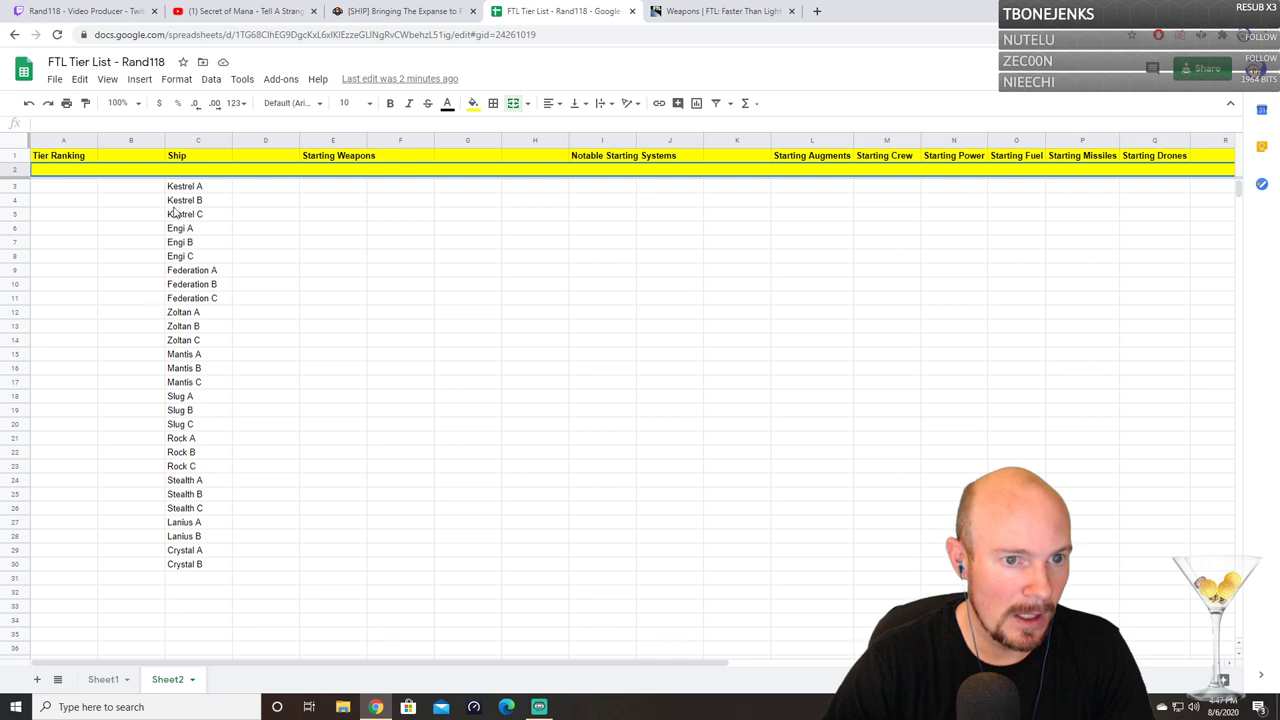
left_click(14, 187)
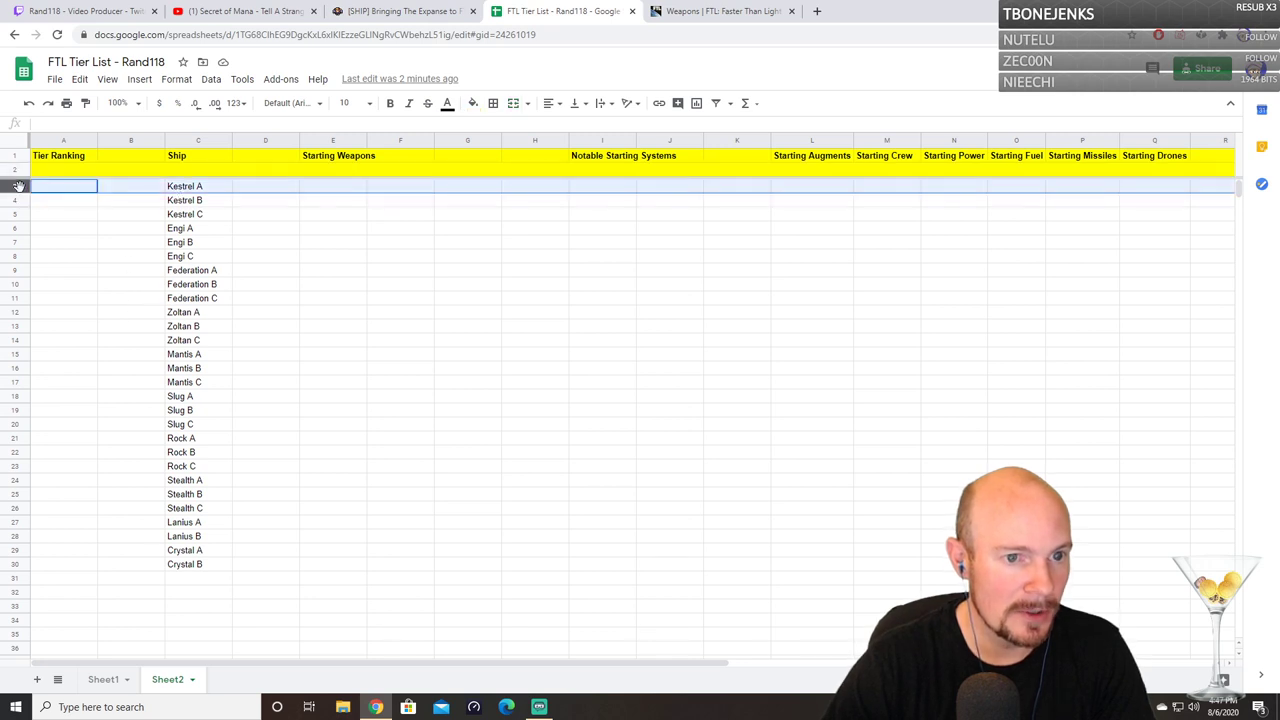
left_click(20, 214, "shift")
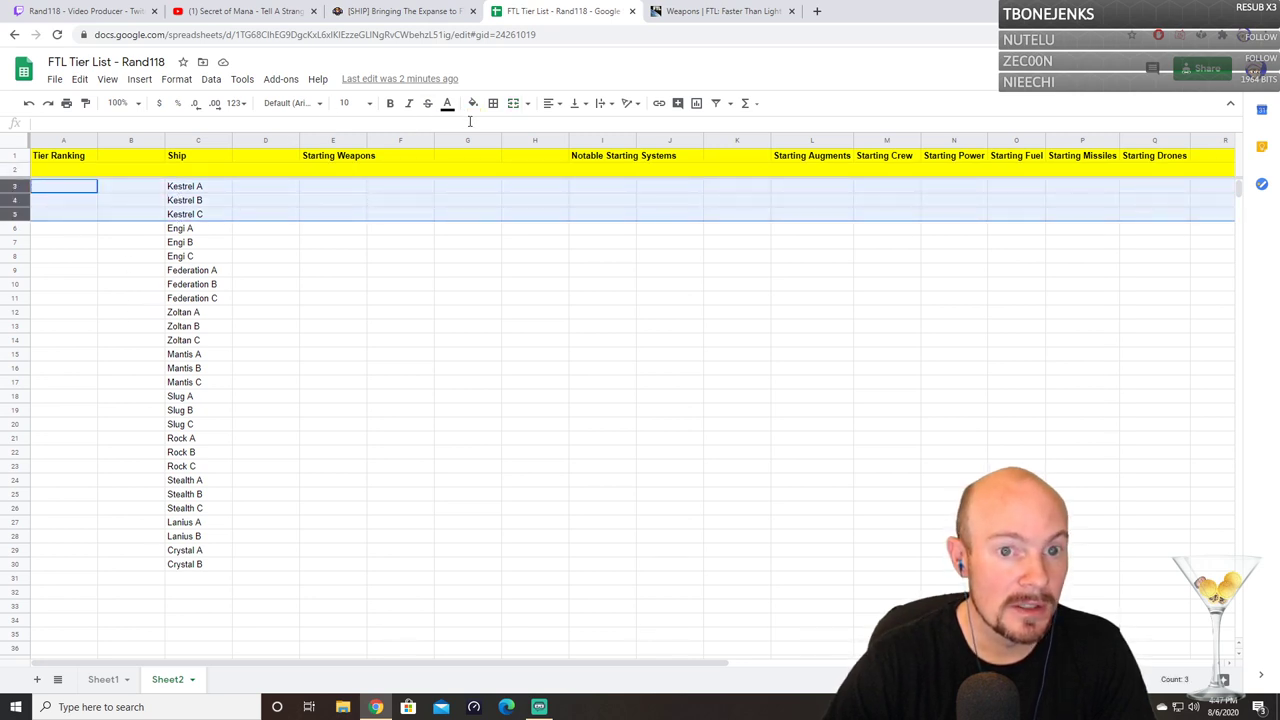
left_click(447, 105)
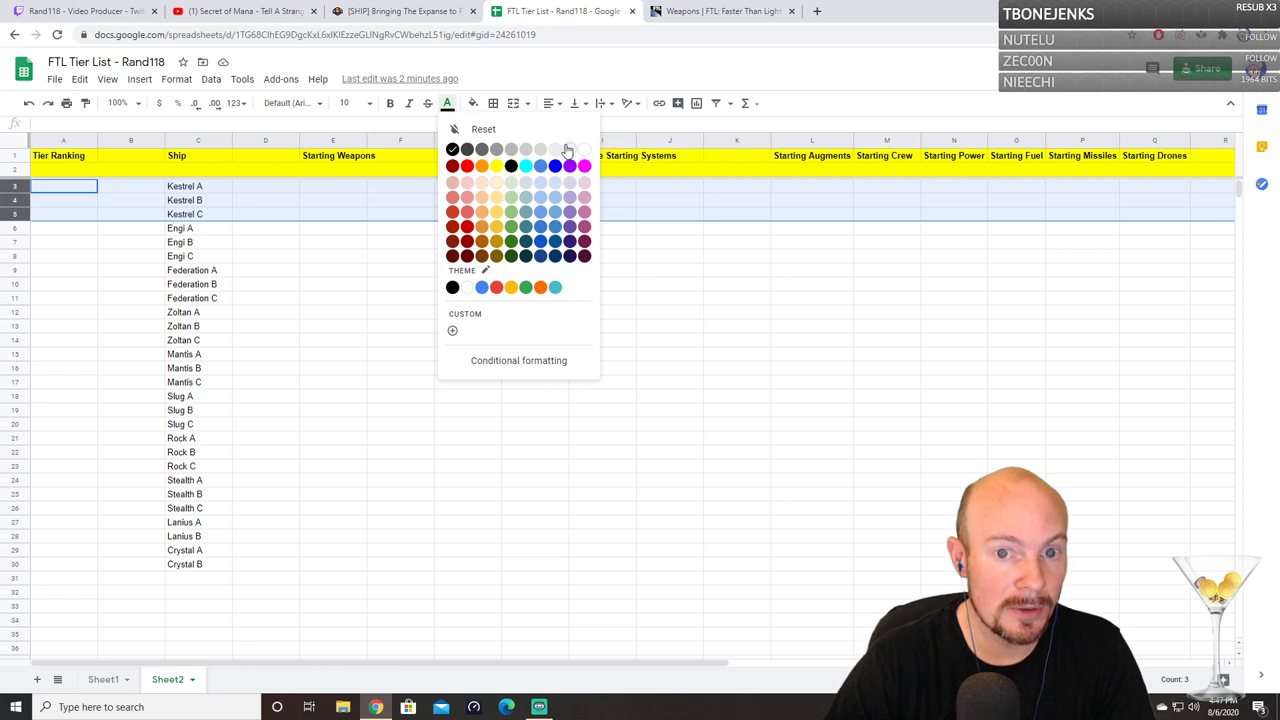
left_click(567, 150)
left_click(447, 103)
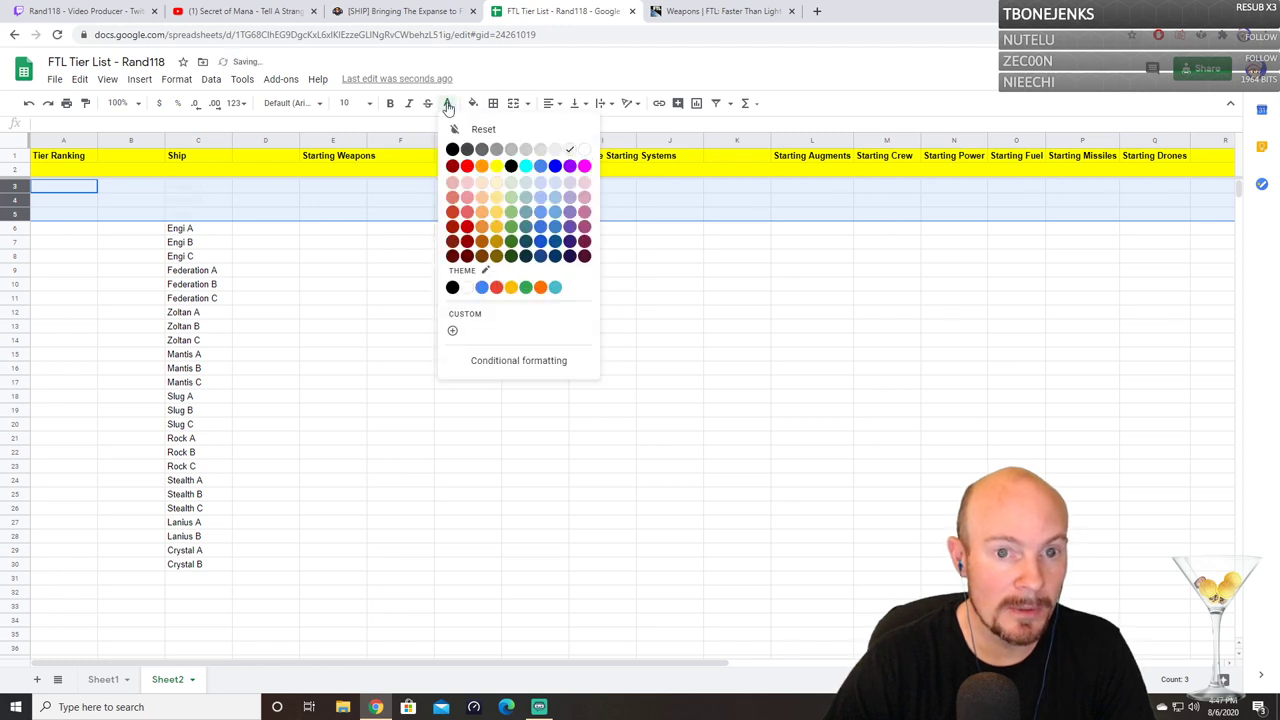
left_click(449, 149)
Step: Fill the selected Kestrel rows with light gray and select the full rows of Engi A, B and C
left_click(474, 104)
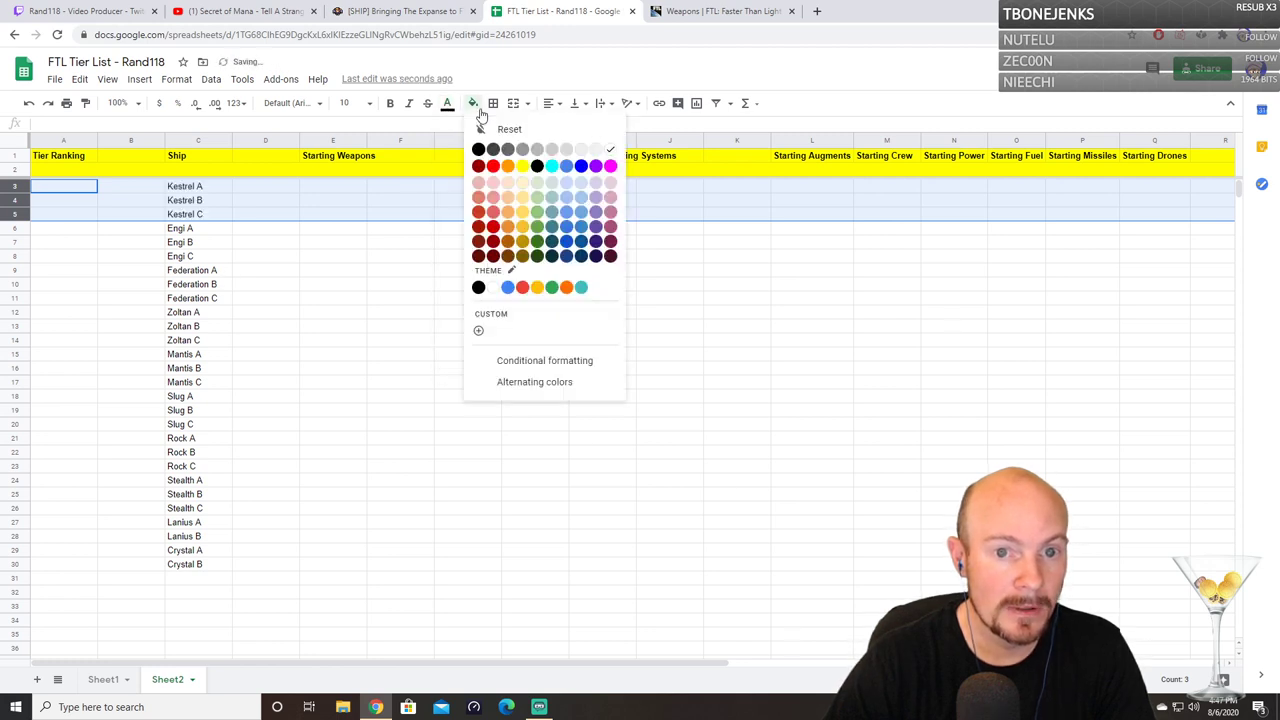
left_click(566, 150)
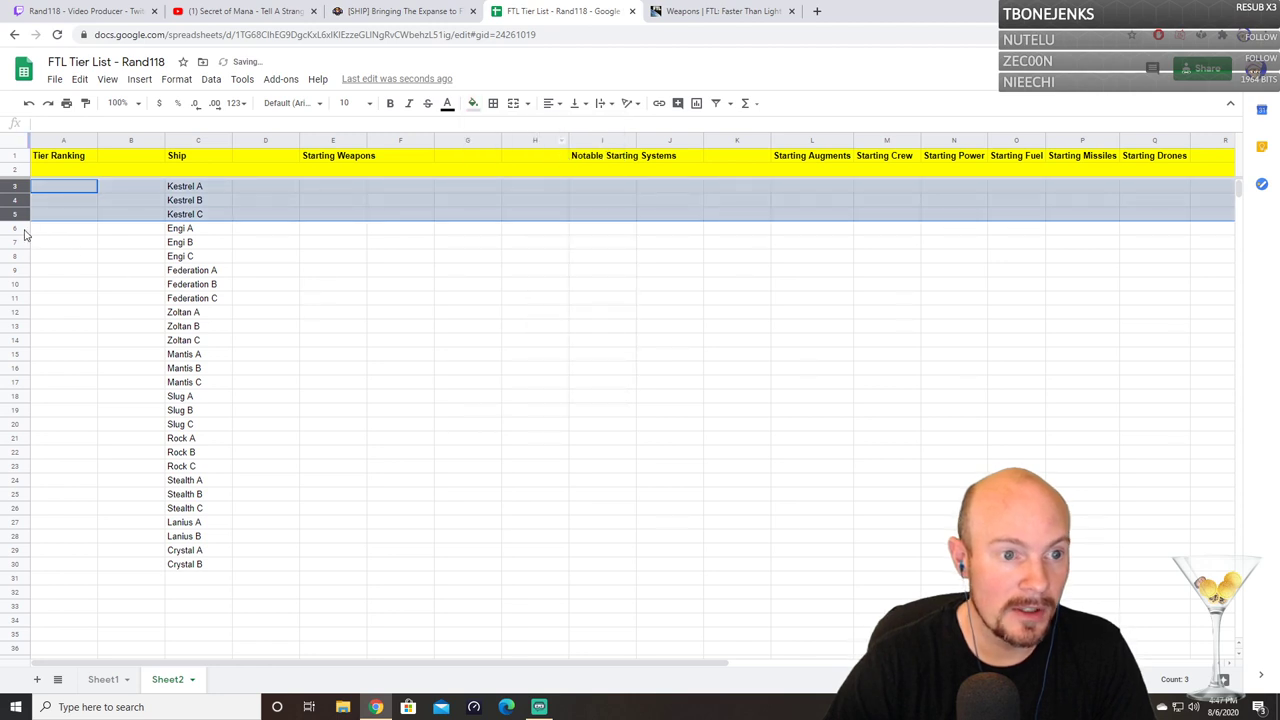
left_click_drag(25, 234, 26, 258)
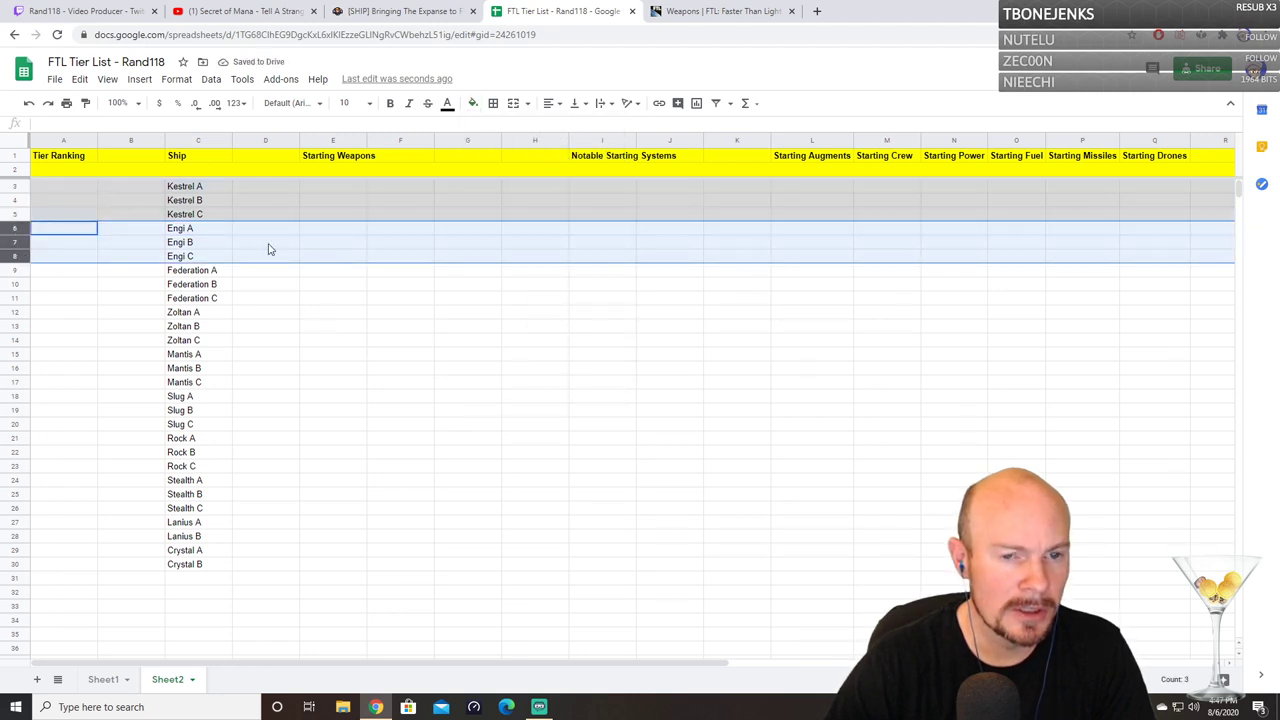
left_click(448, 104)
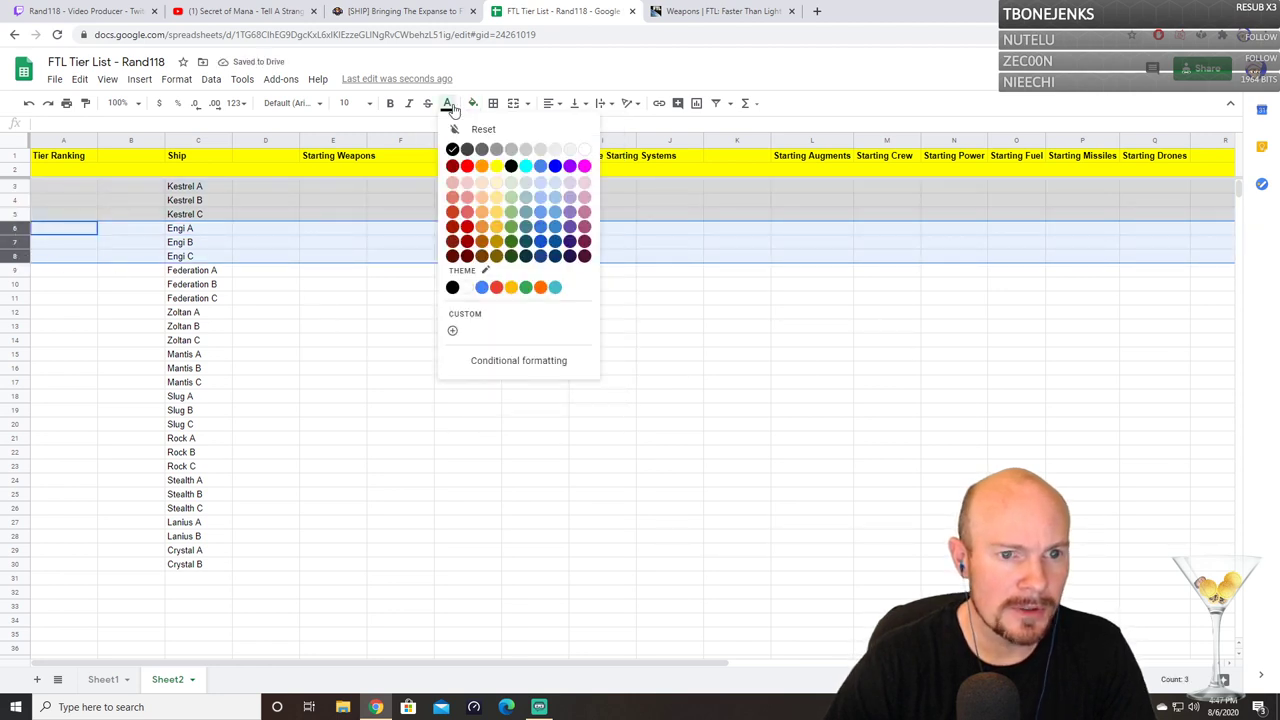
left_click(502, 150)
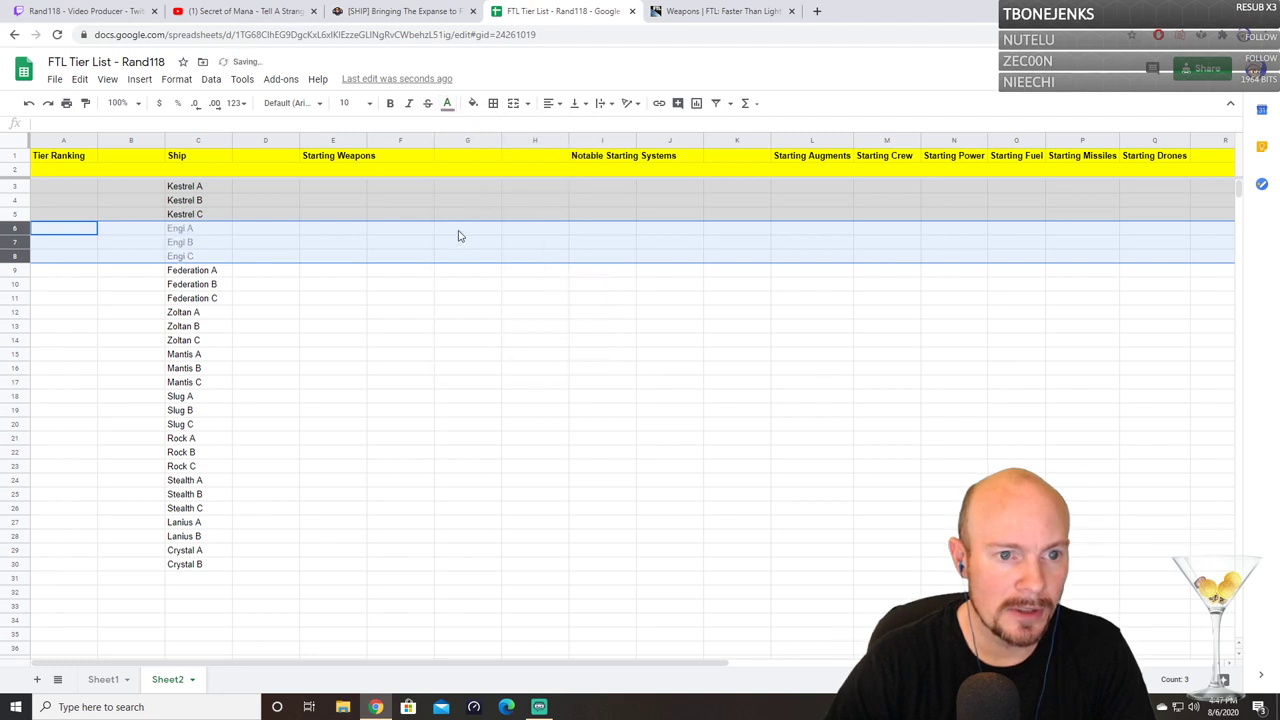
left_click(448, 104)
left_click(453, 150)
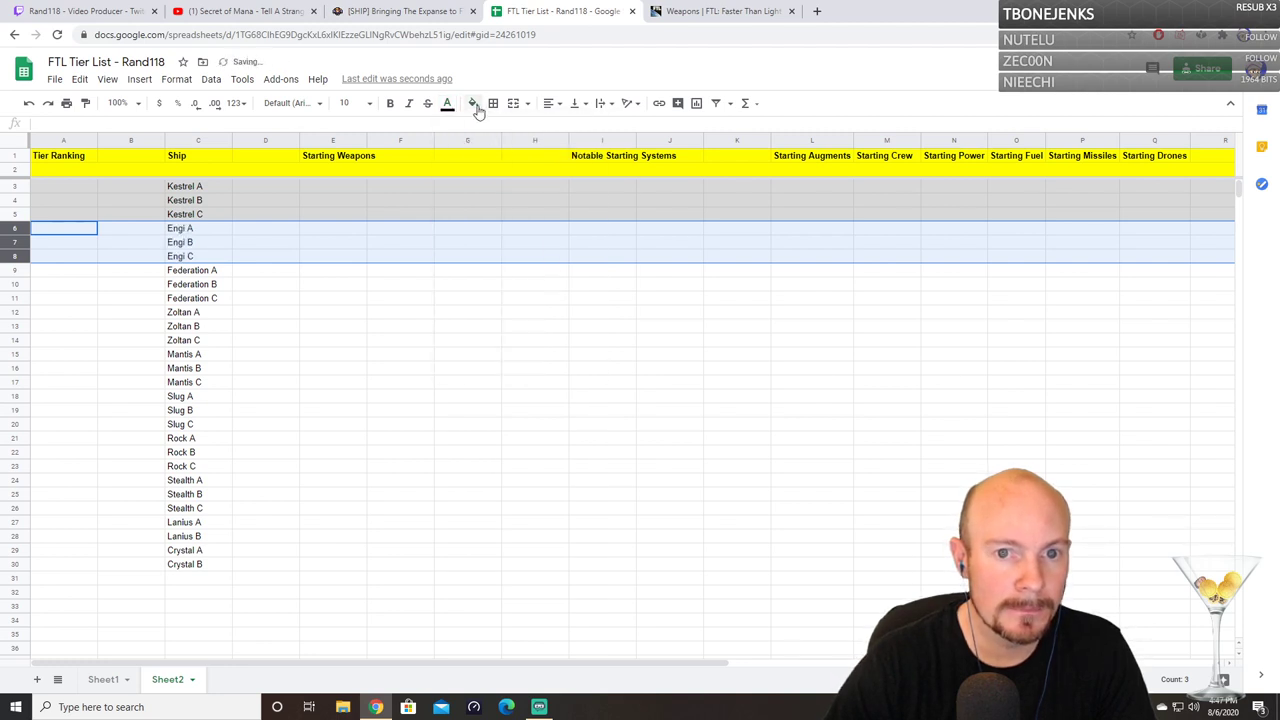
Step: Fill the selected Engi A, B and C rows with a medium gray background
left_click(473, 104)
left_click(507, 149)
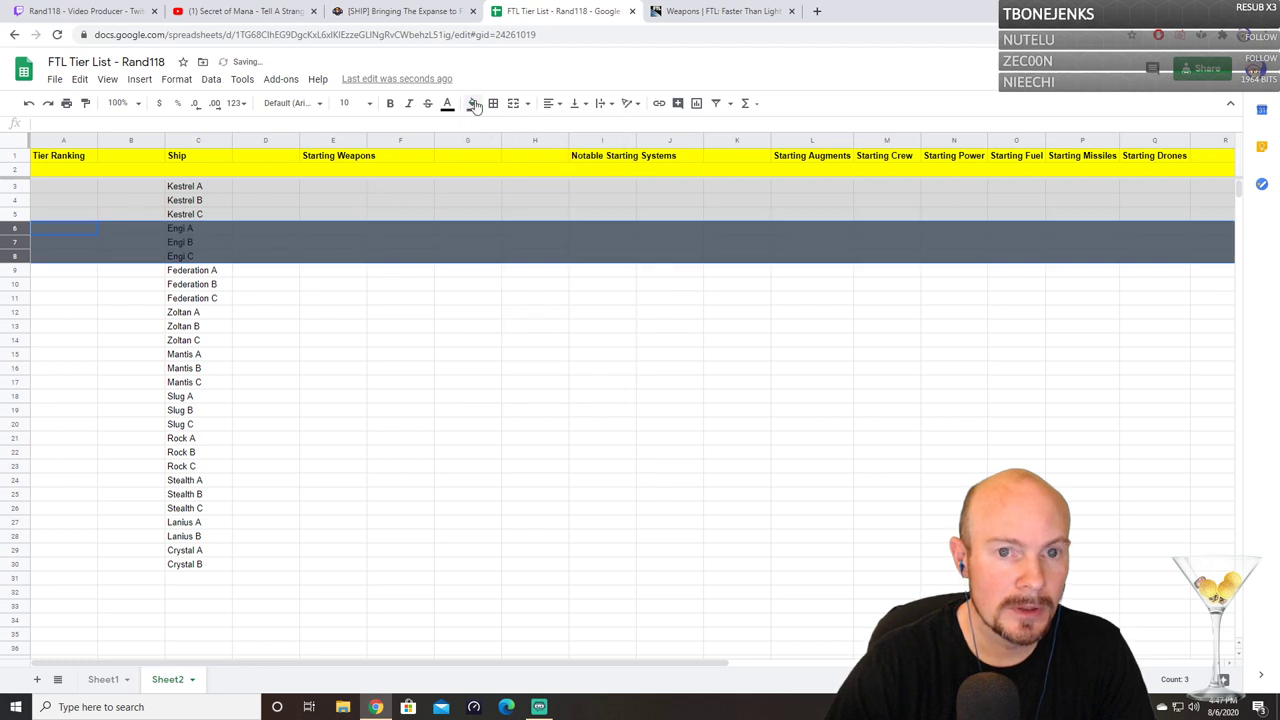
left_click(473, 104)
left_click(520, 157)
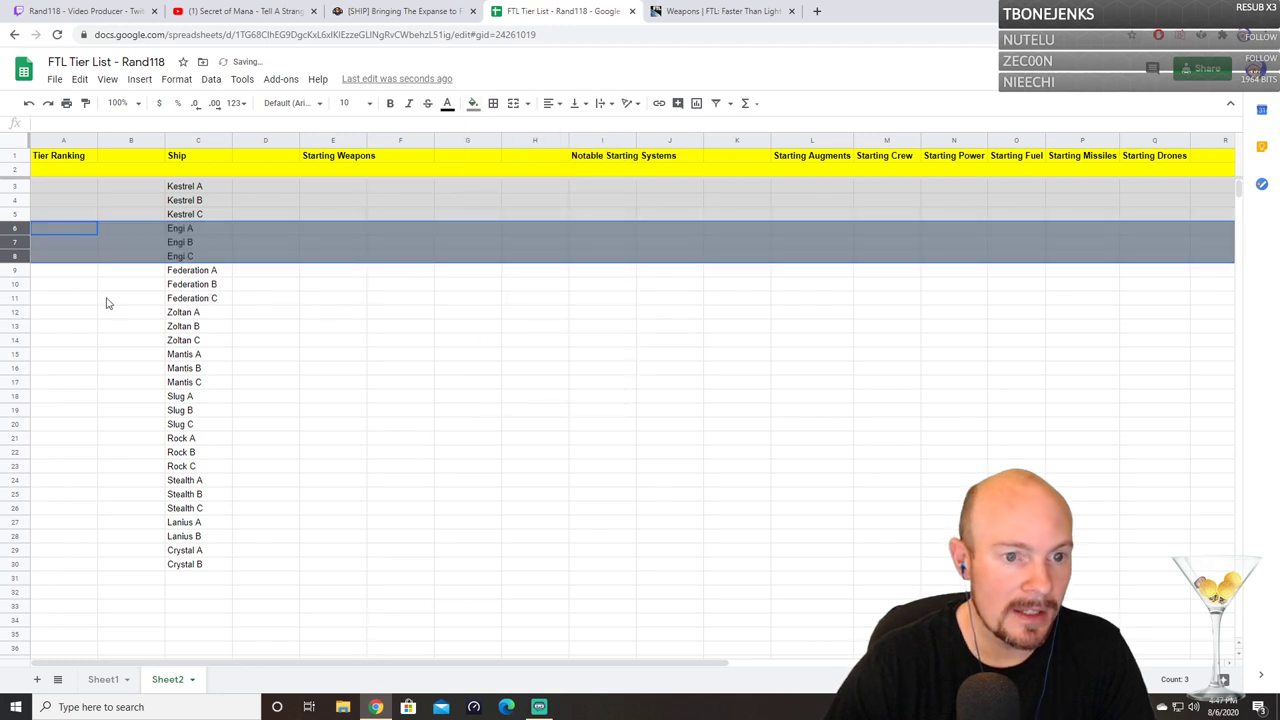
Step: Color the full rows of Federation A, B and C with a pale green background
left_click(22, 271)
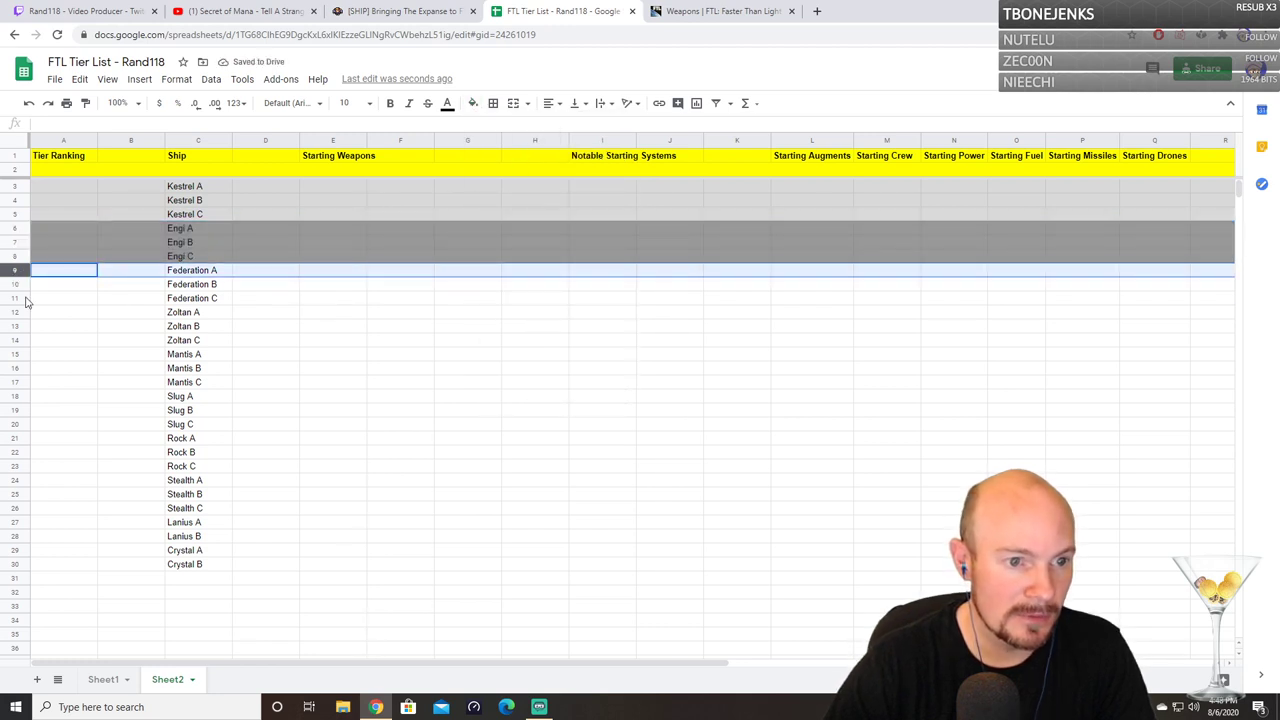
left_click(22, 299, "shift")
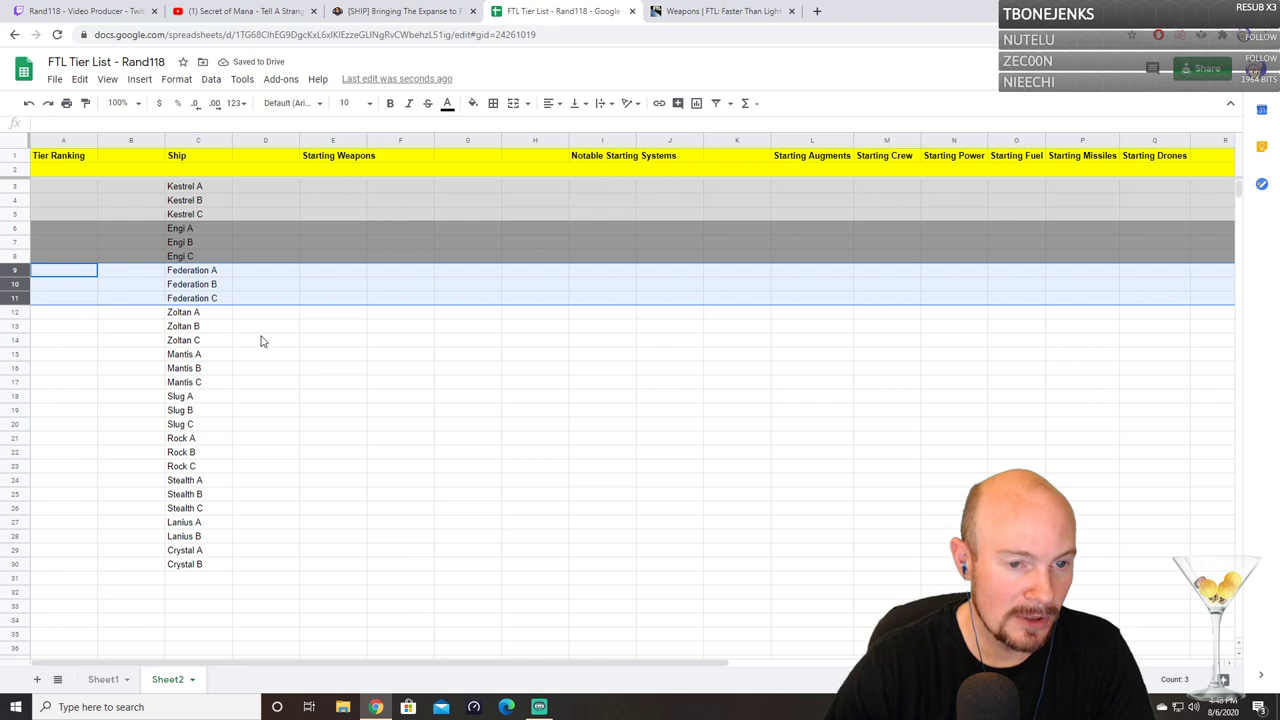
left_click(472, 104)
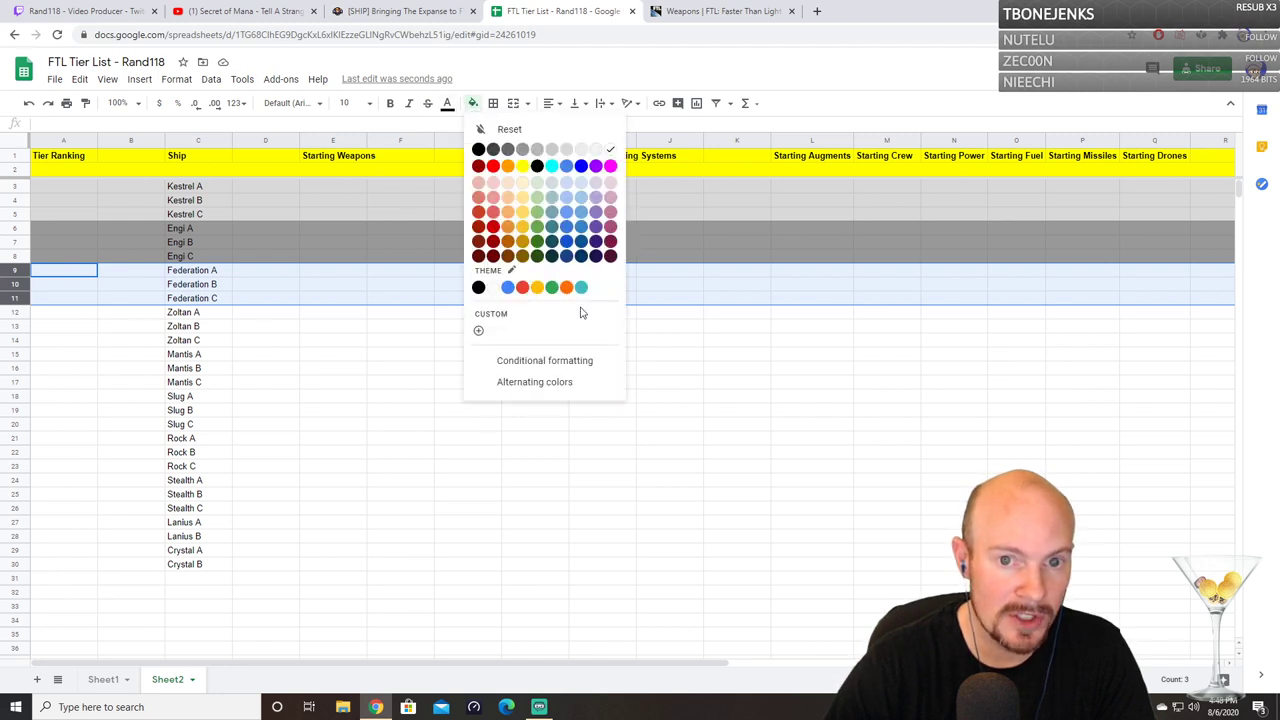
left_click(538, 183)
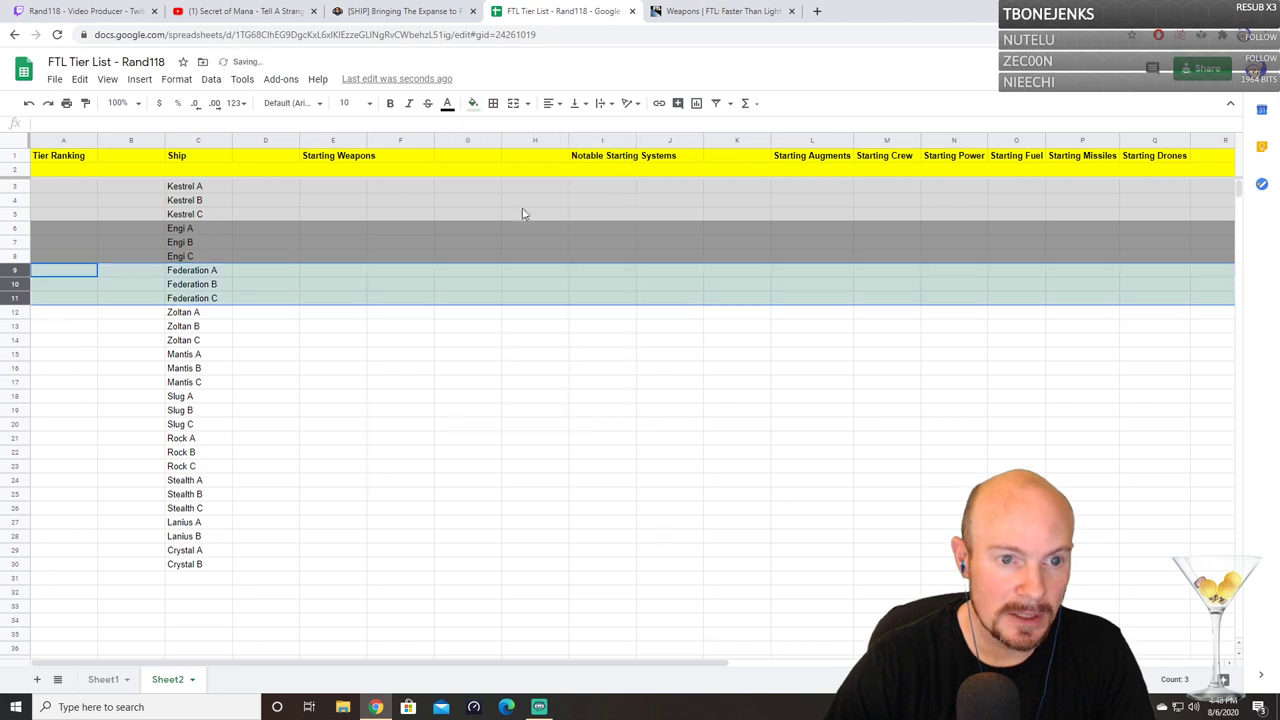
Step: Color the full rows of Zoltan A, B and C with a dark green background
left_click(24, 312)
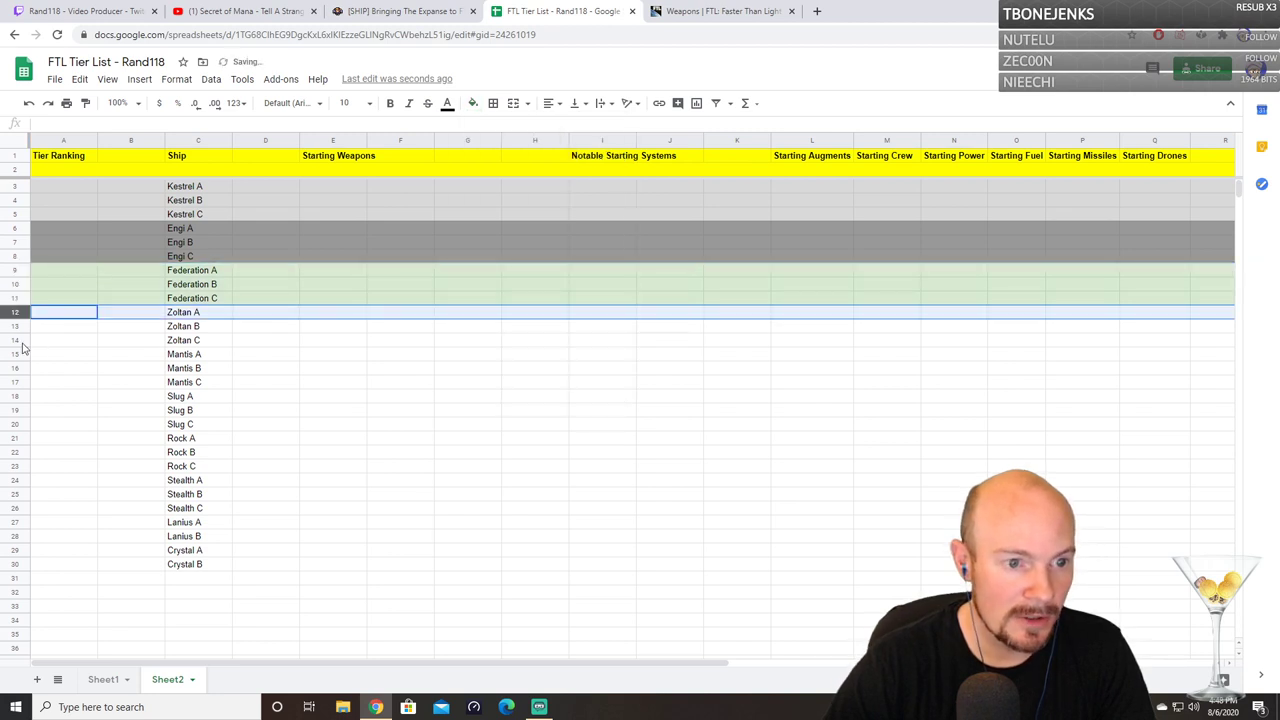
left_click(22, 341, "shift")
left_click(473, 103)
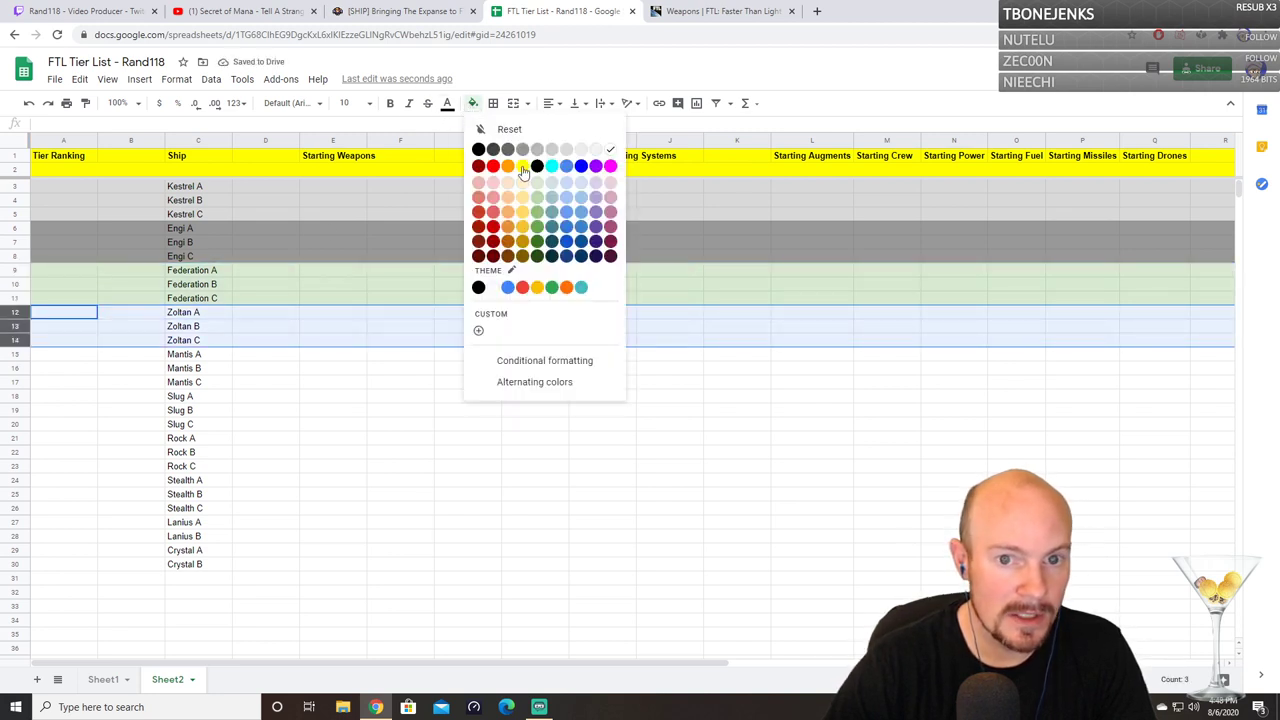
left_click(537, 243)
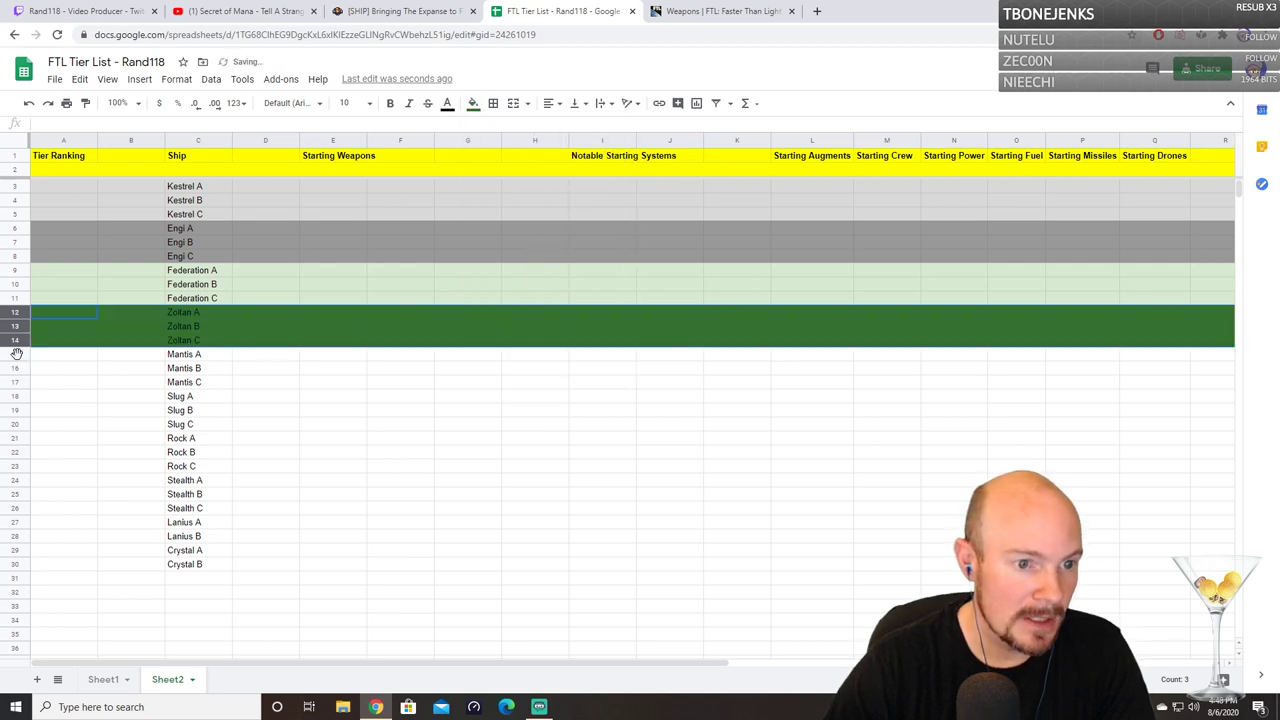
Step: Color the full rows of Mantis A, B and C with a bright red background
left_click_drag(60, 354, 60, 382)
key("shift+space")
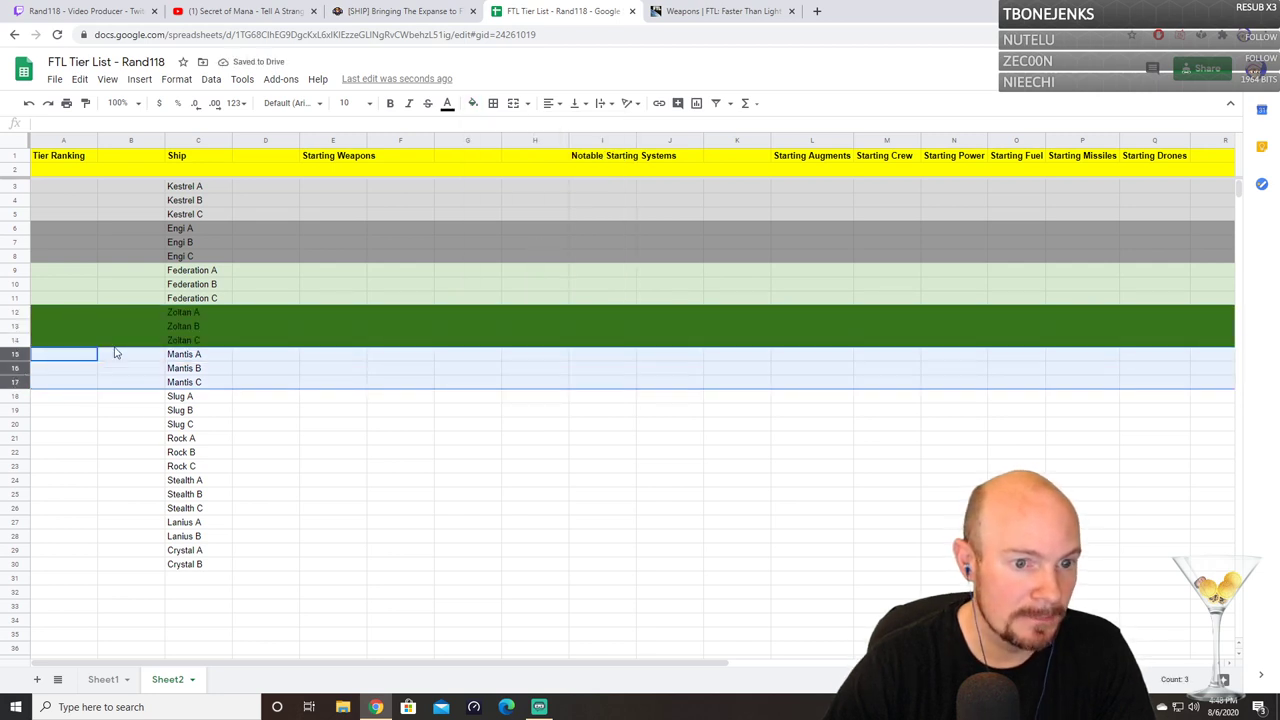
left_click(473, 103)
left_click(493, 166)
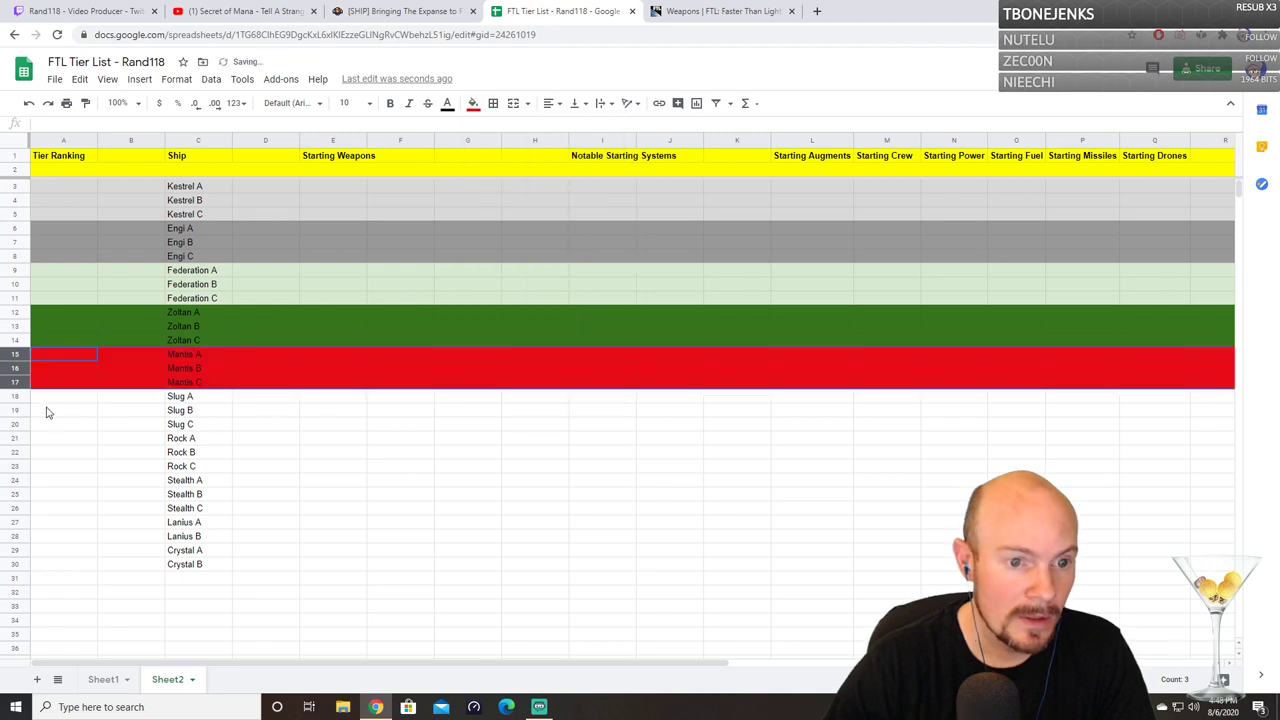
Step: Color the full rows of Slug A, B and C with a bright purple background
left_click_drag(18, 397, 20, 424)
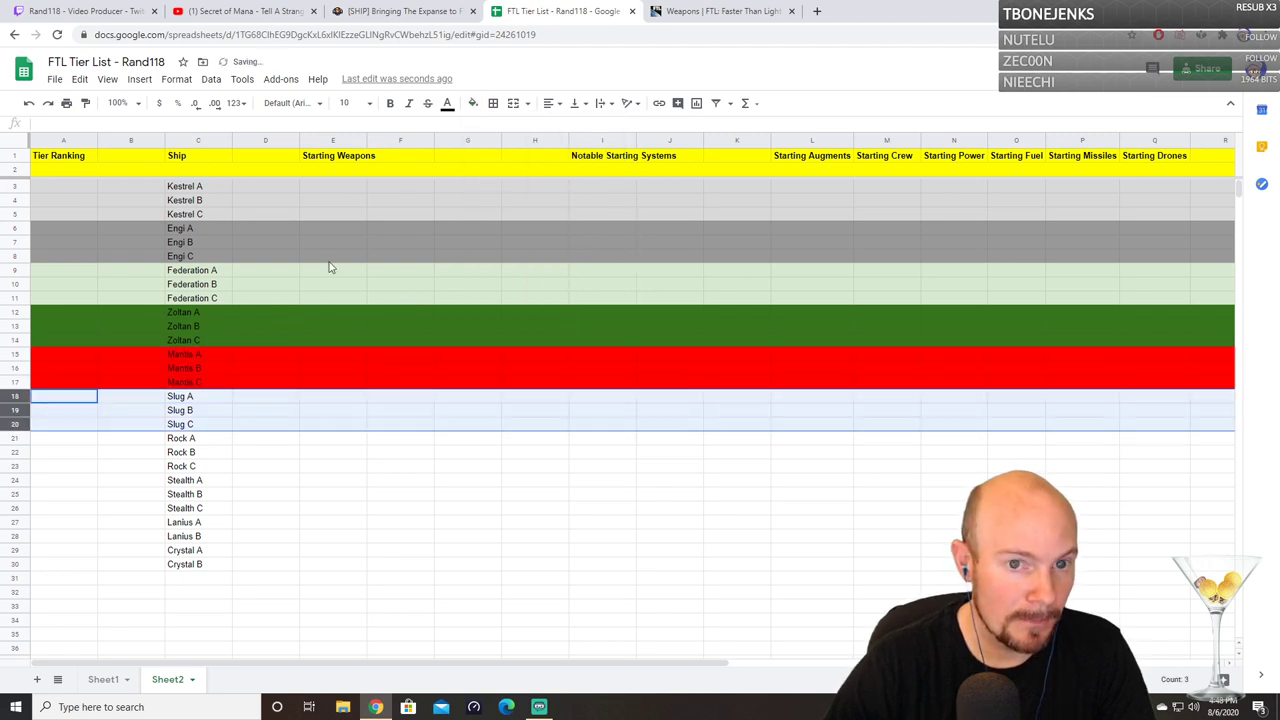
left_click(474, 104)
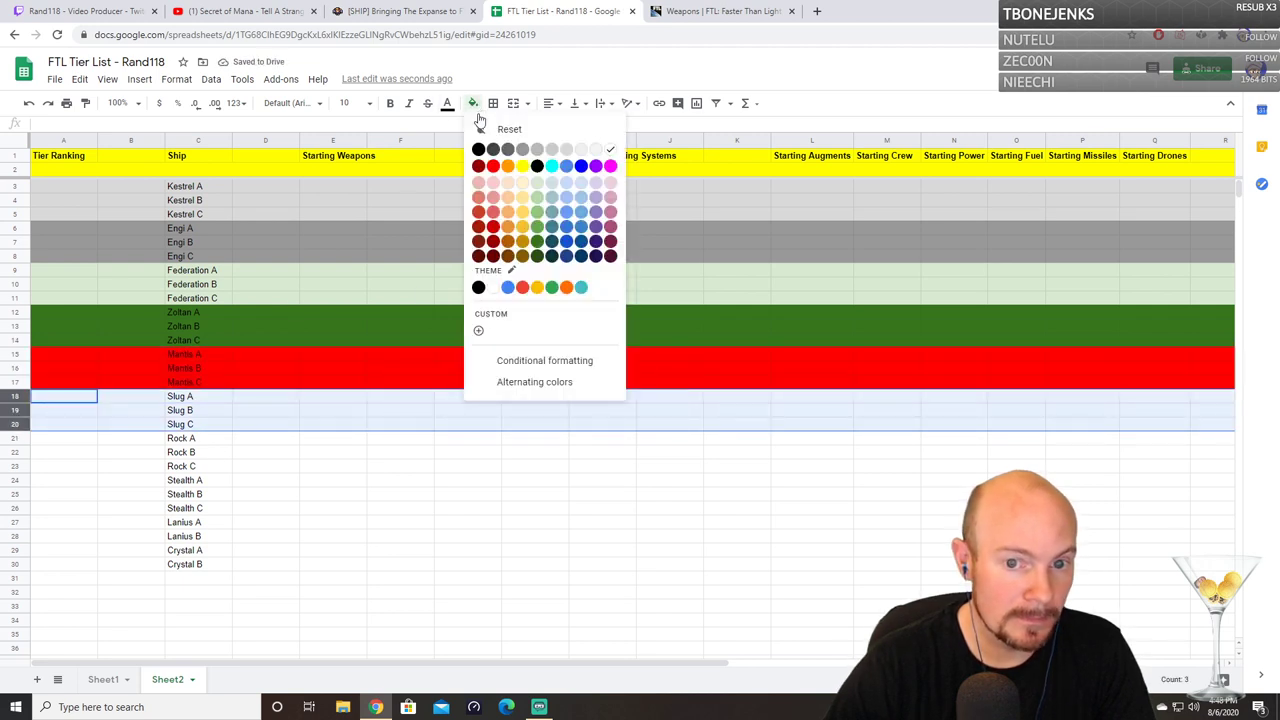
left_click(596, 166)
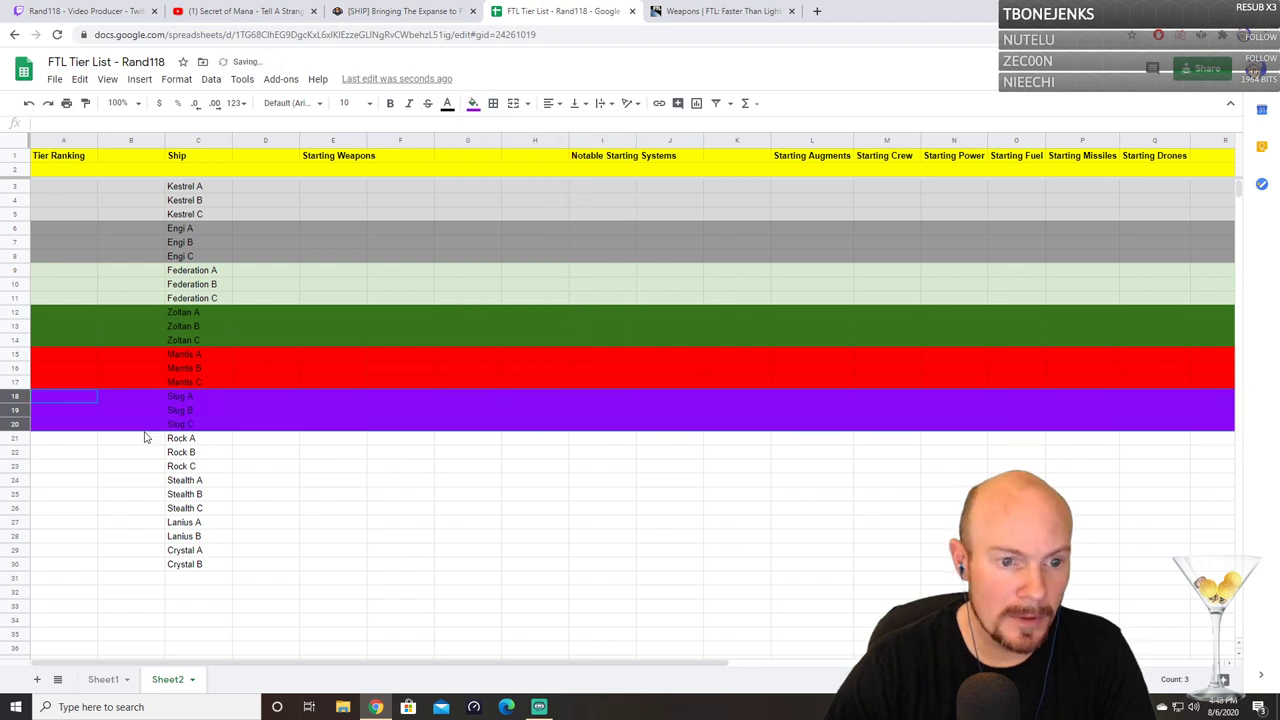
Step: Color the full rows of Rock A, B and C with an orange background
left_click(20, 438)
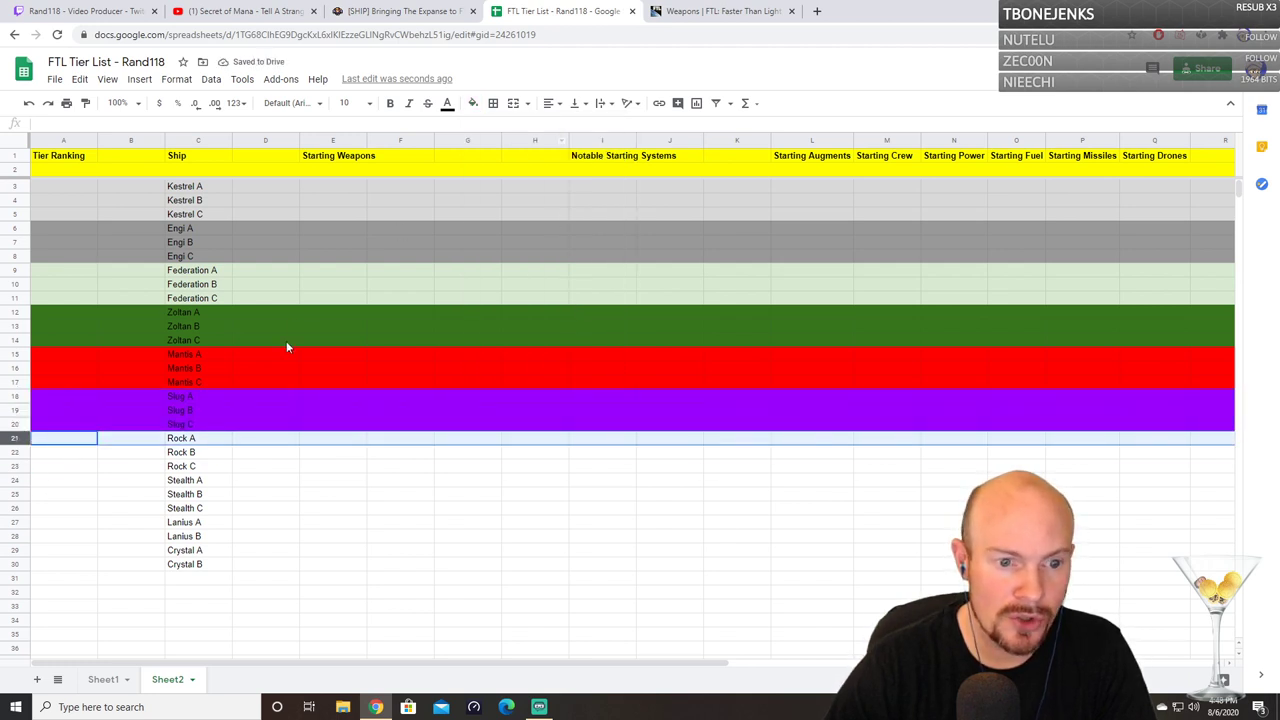
left_click(18, 466, "shift")
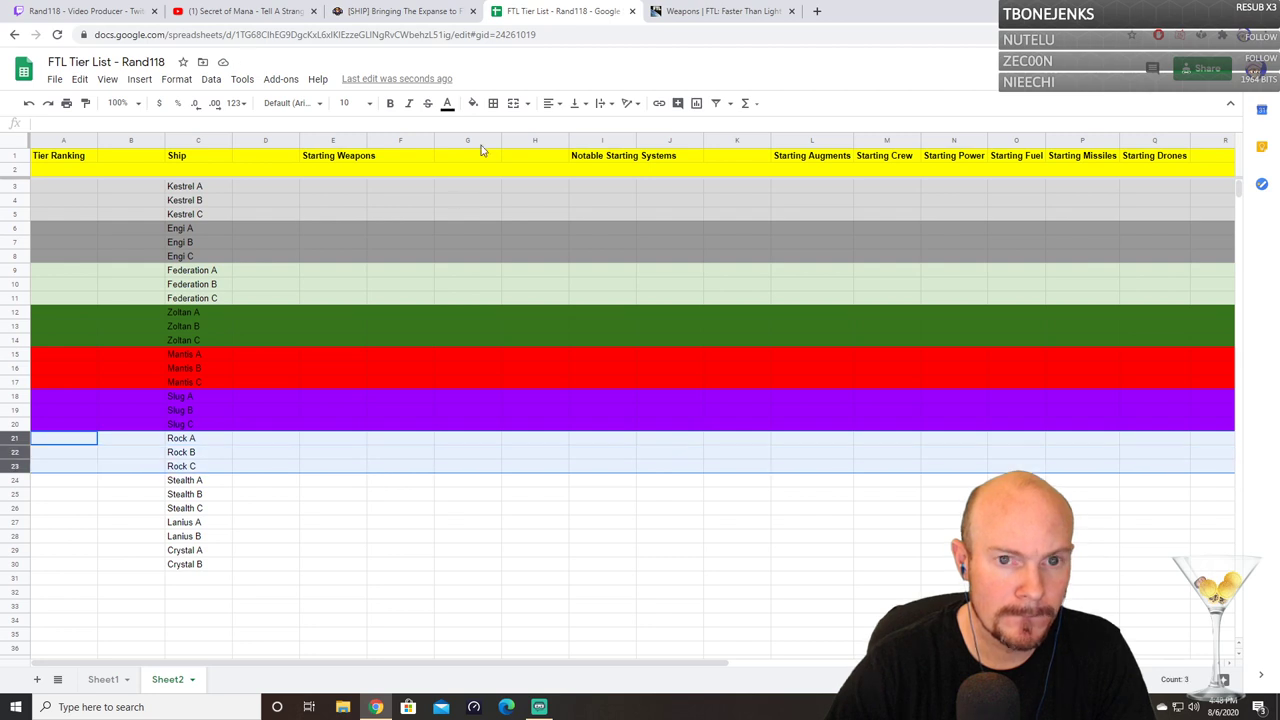
left_click(473, 106)
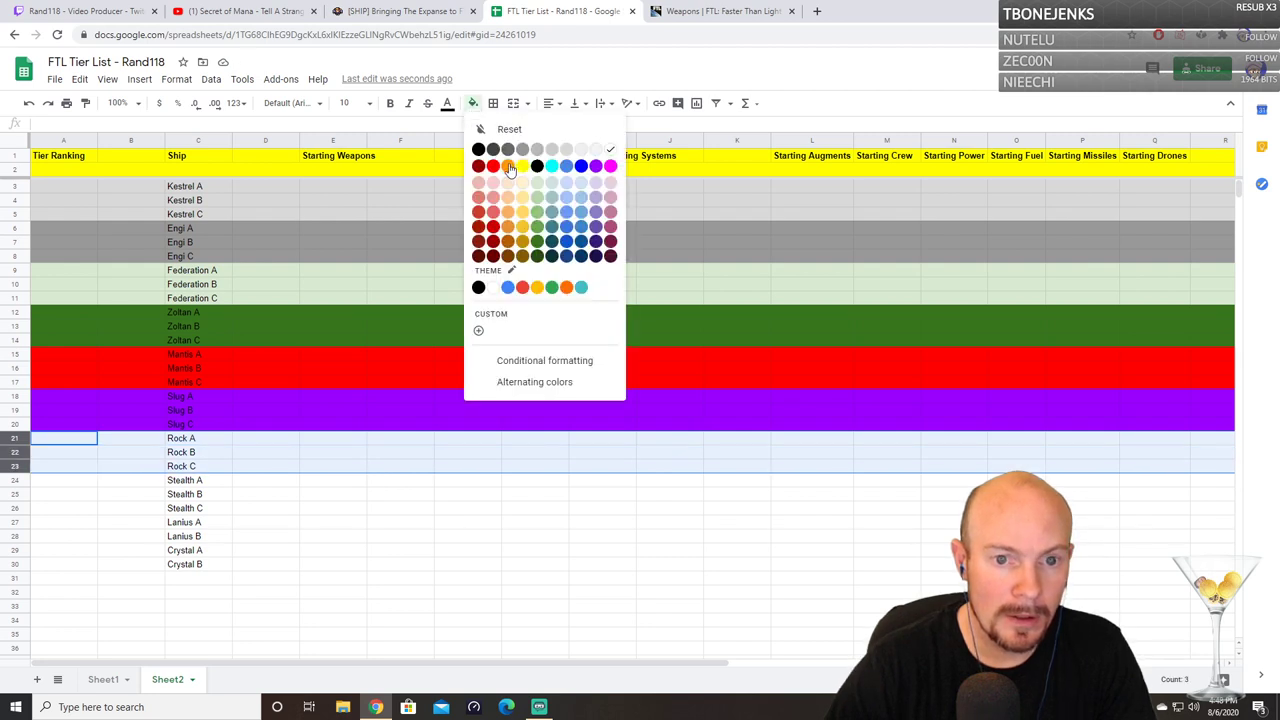
left_click(509, 167)
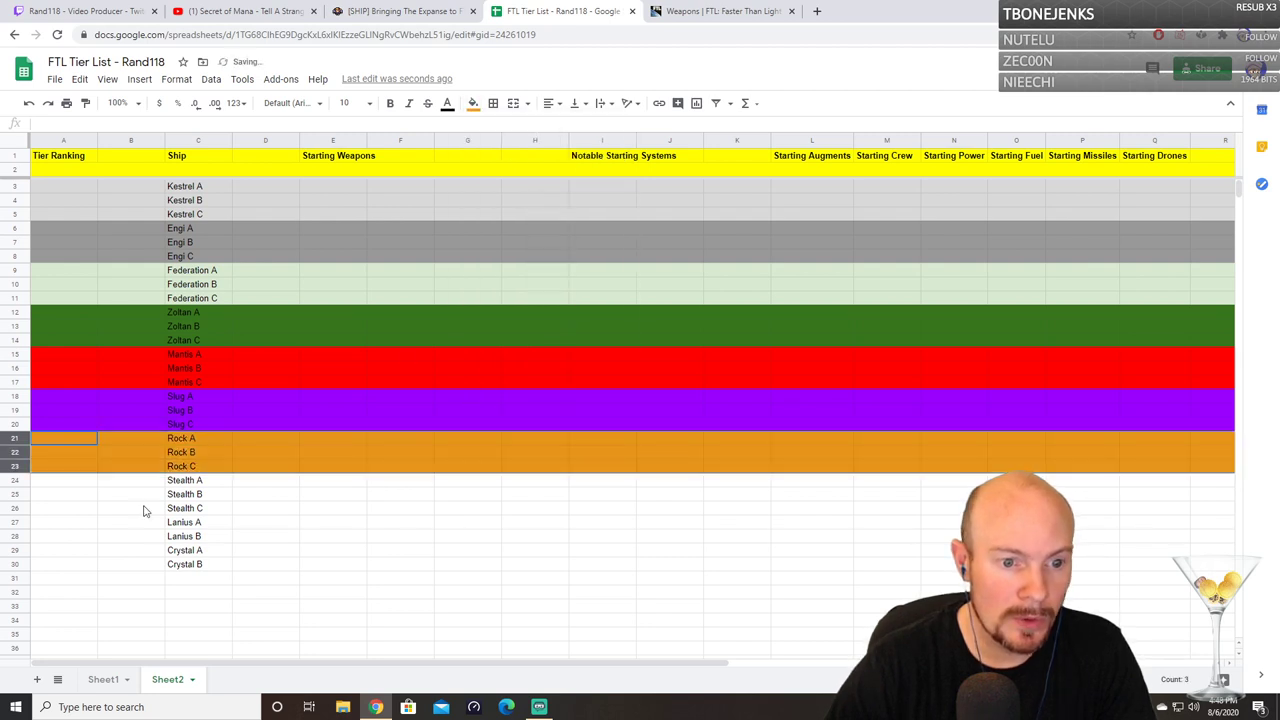
Step: Color the full rows of Stealth A, B and C with a very dark gray background
left_click(18, 480)
left_click(18, 508, "shift")
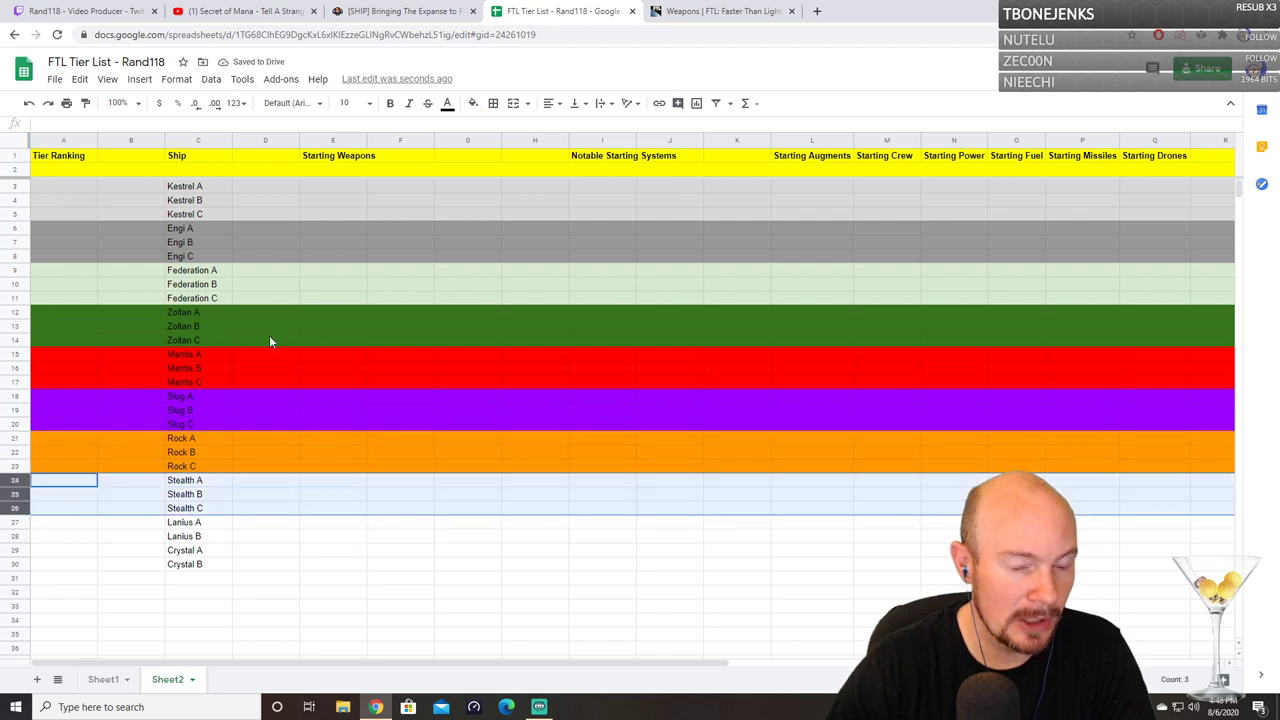
left_click(473, 104)
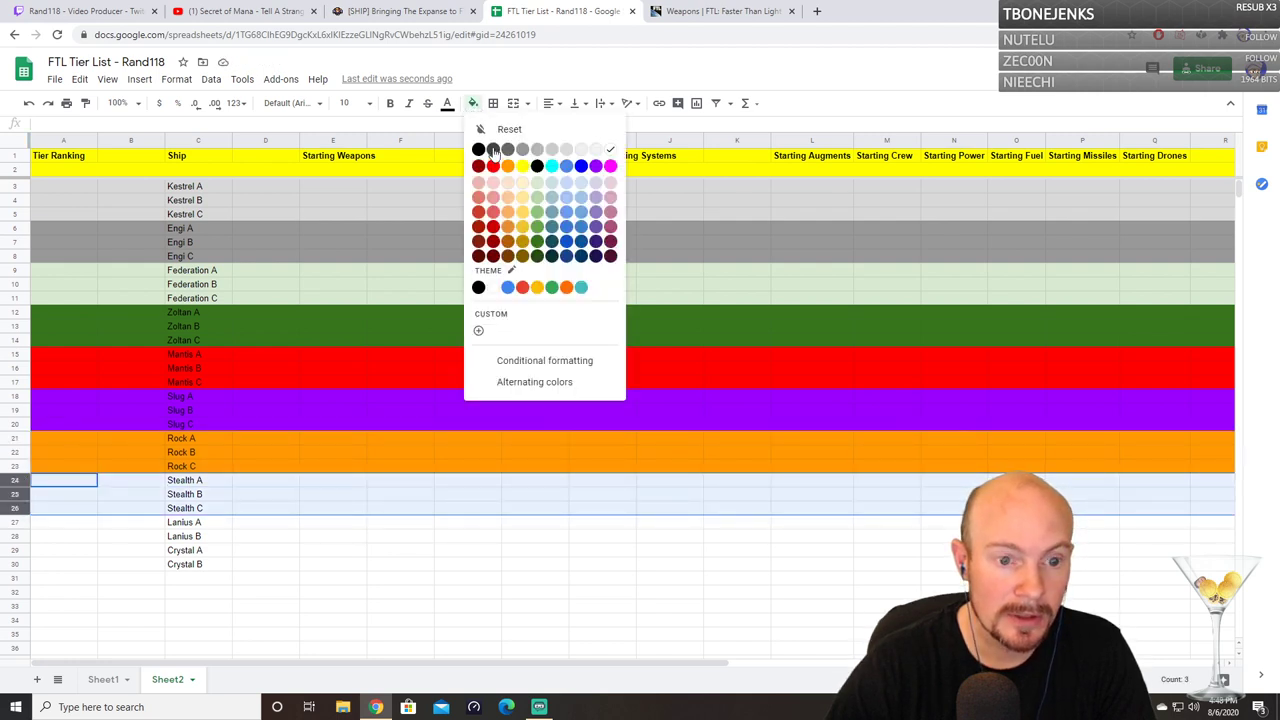
left_click(493, 150)
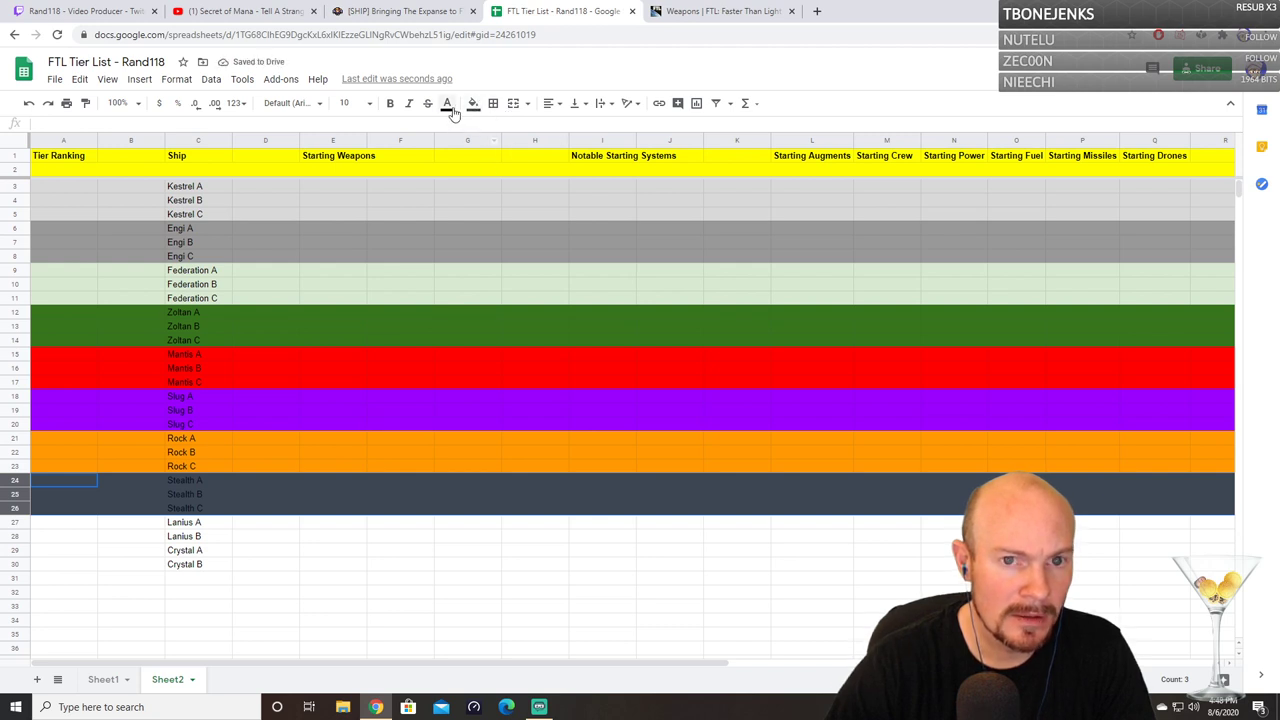
Step: Color the full rows of Lanius A and B with a very light purple background
left_click(17, 522)
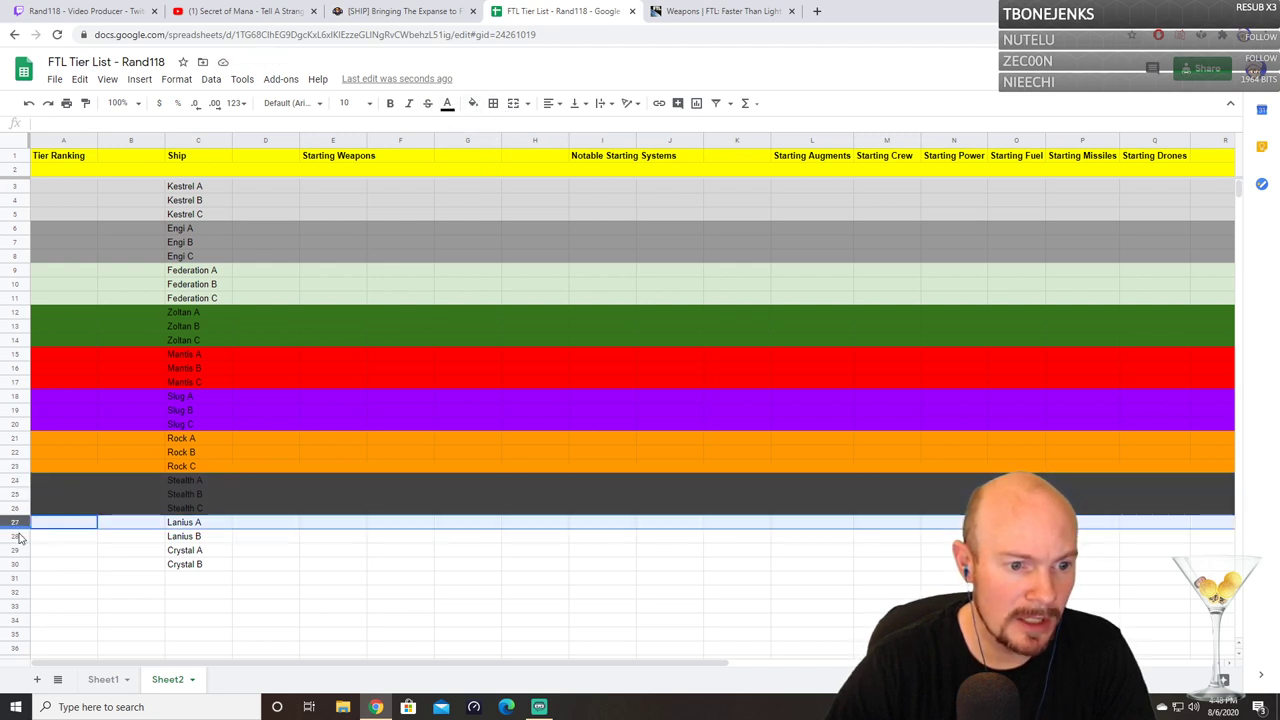
left_click(17, 536, "shift")
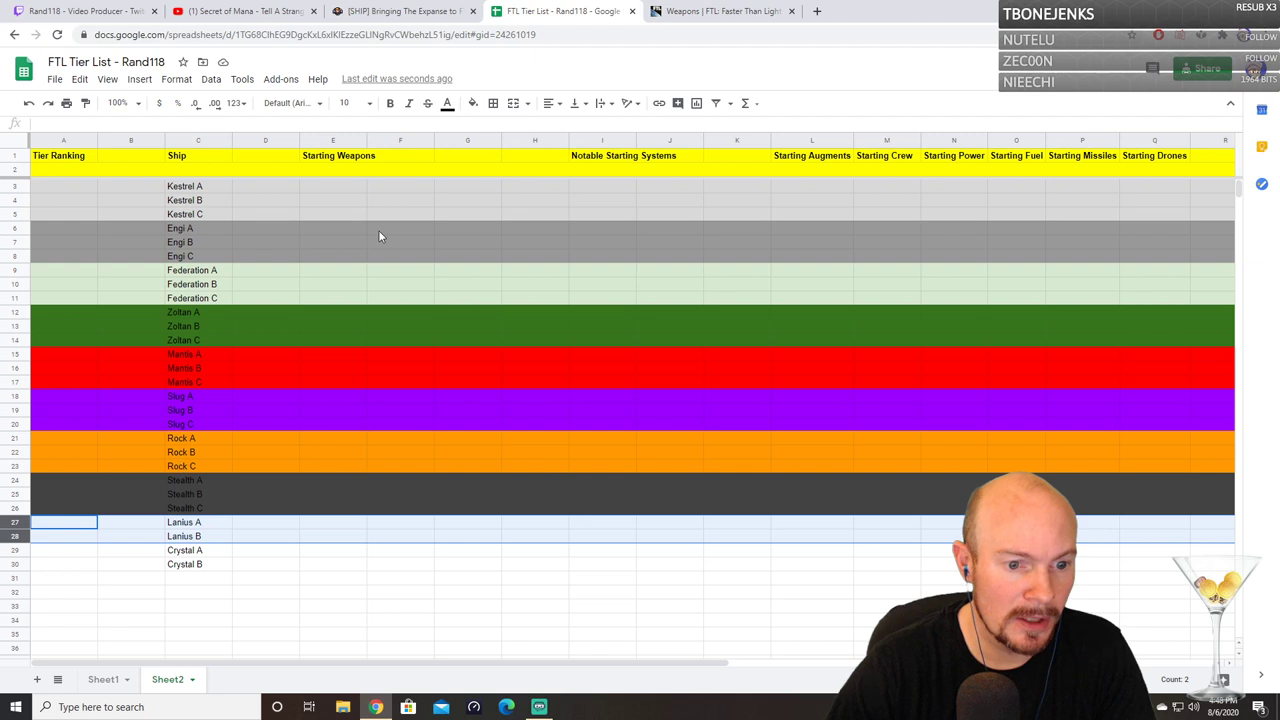
left_click(473, 104)
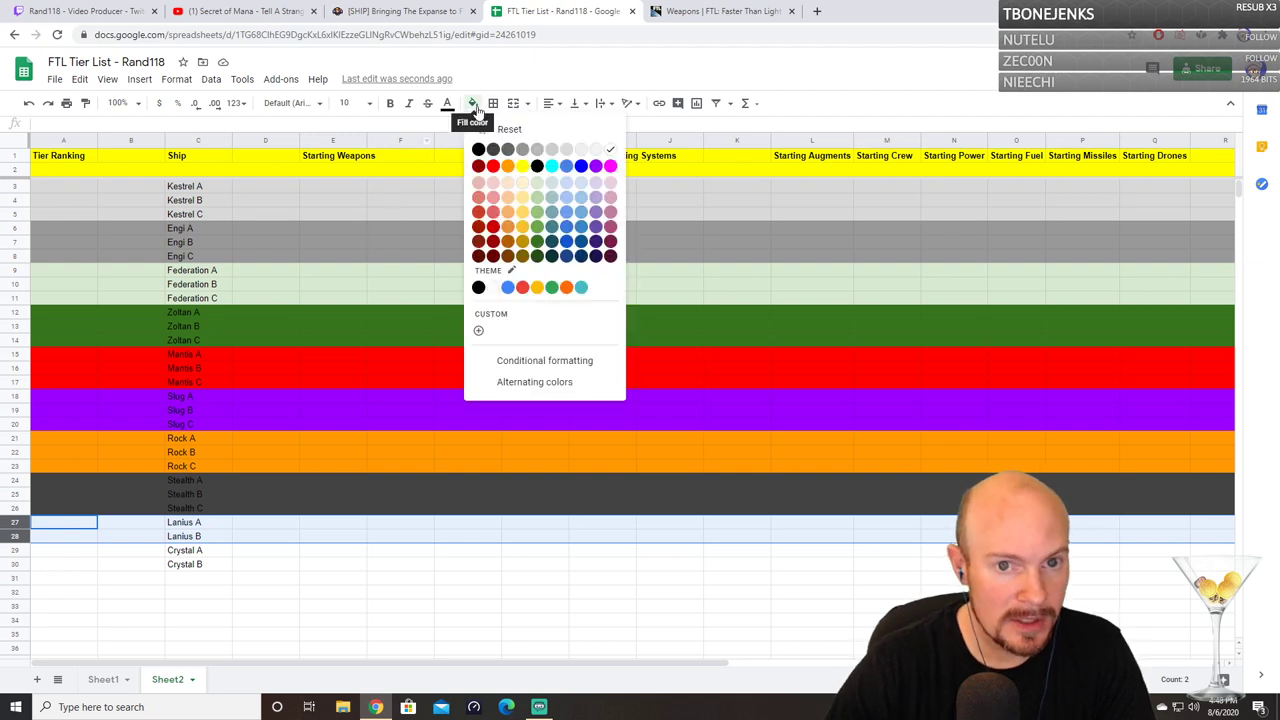
left_click(596, 182)
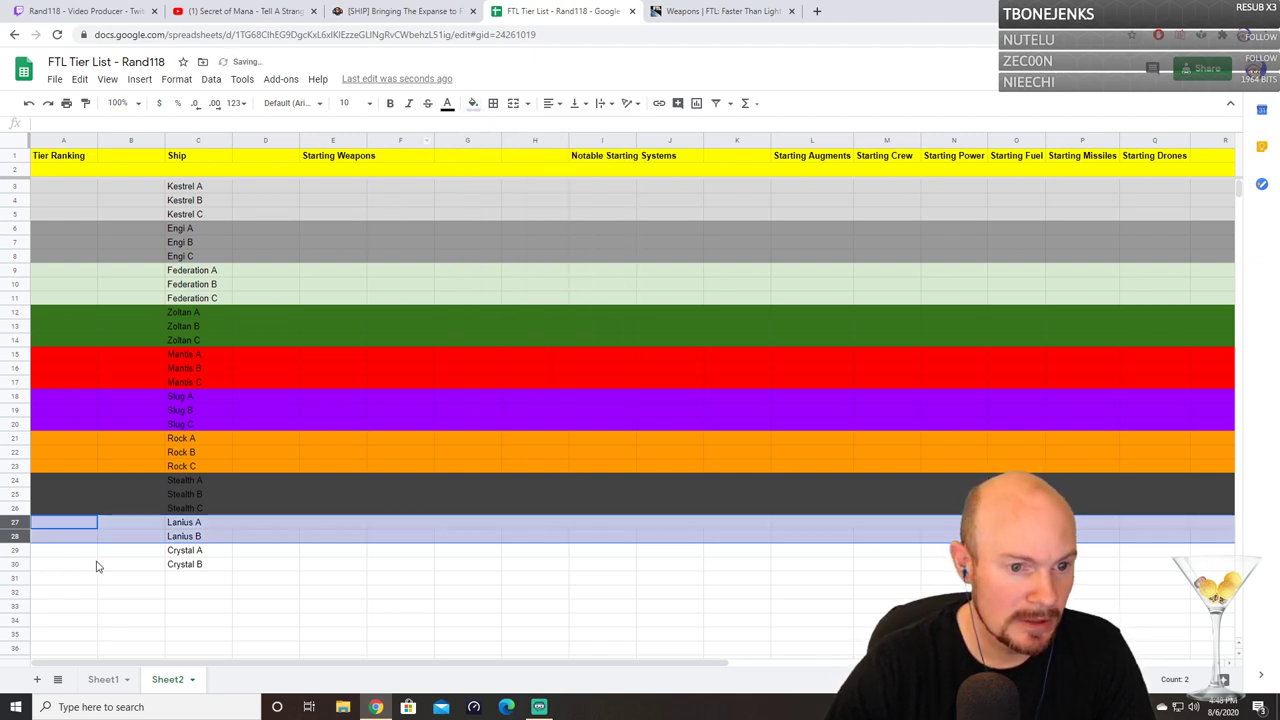
Step: Color the full rows of Crystal A and B with a bright cyan background
left_click(15, 550)
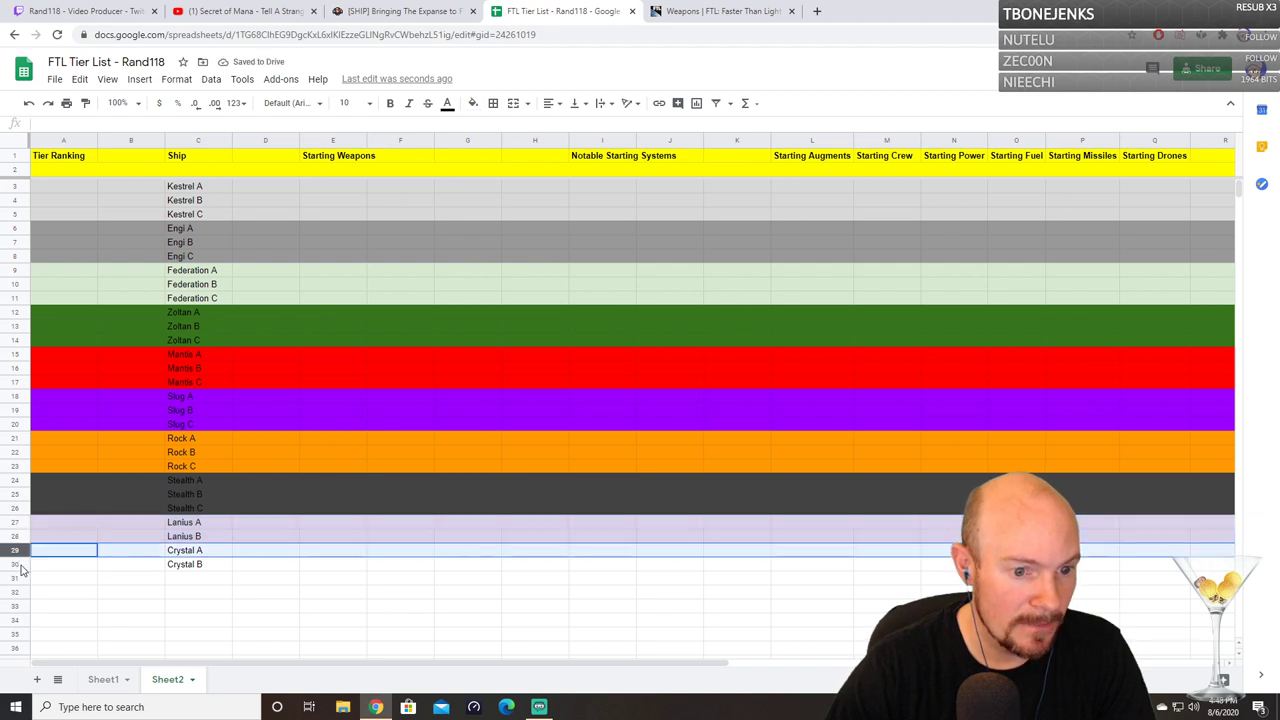
left_click(18, 565, "shift")
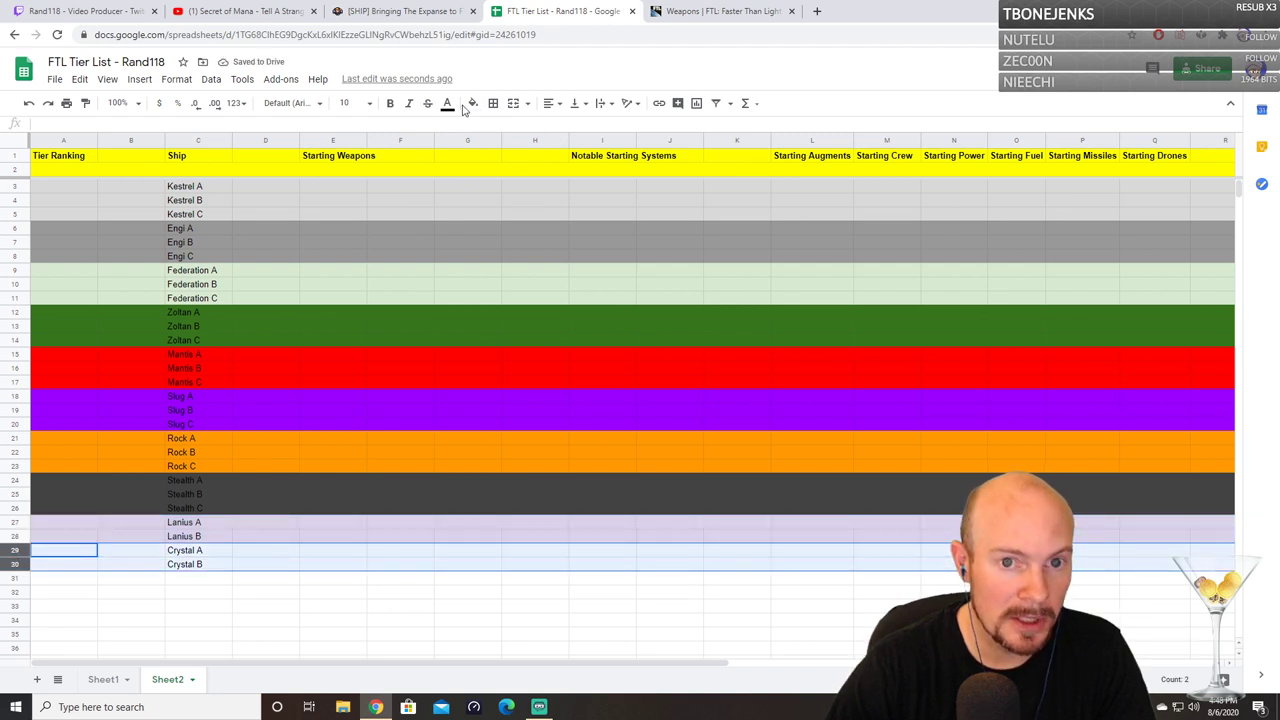
left_click(472, 103)
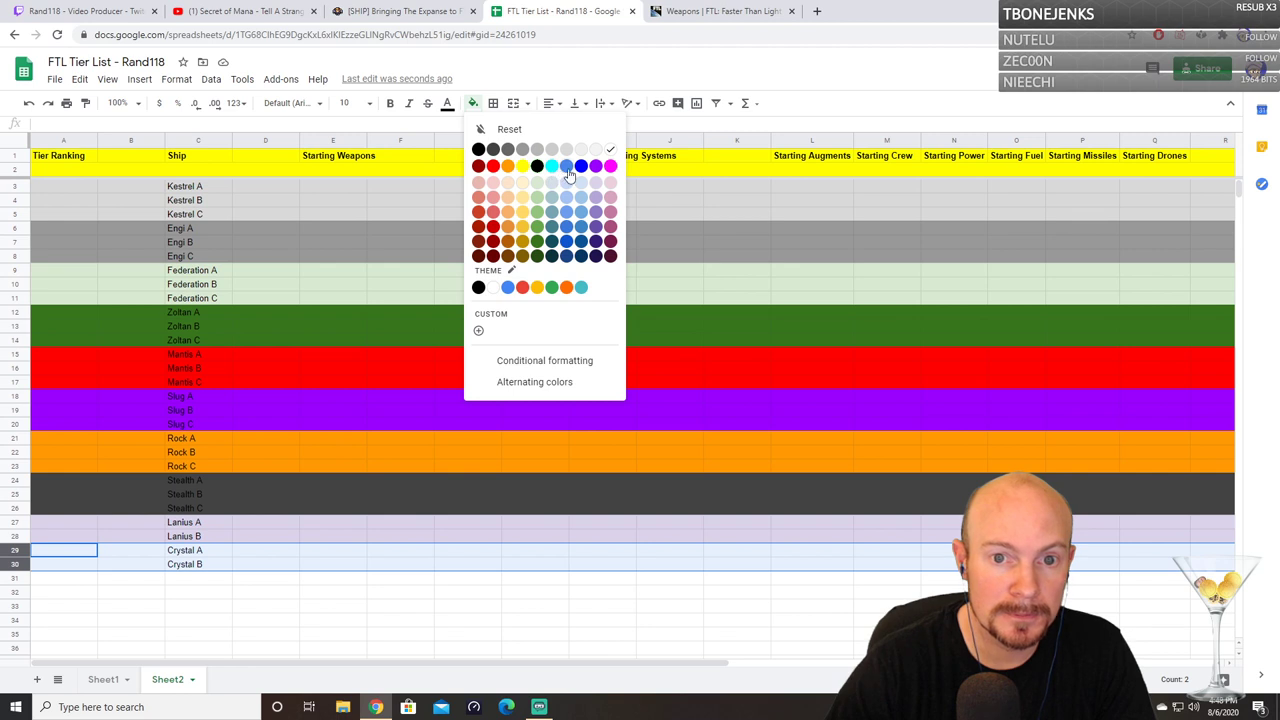
left_click(567, 168)
left_click(474, 103)
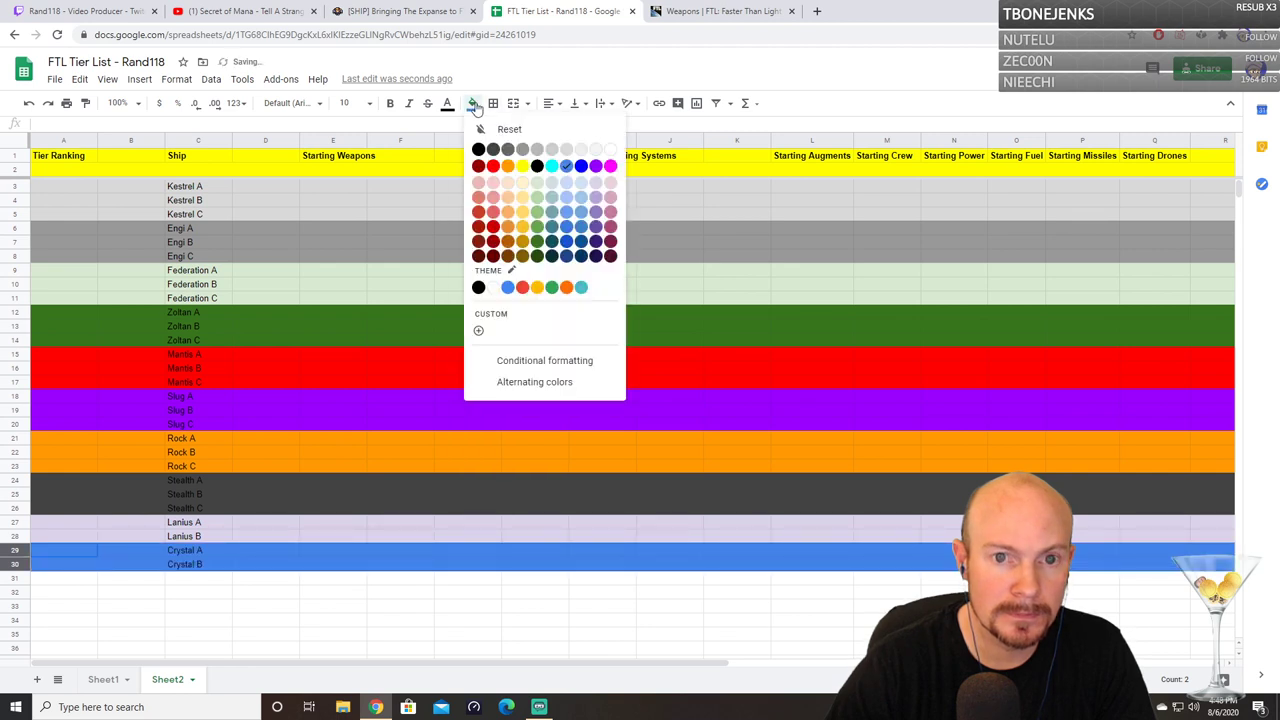
left_click(552, 166)
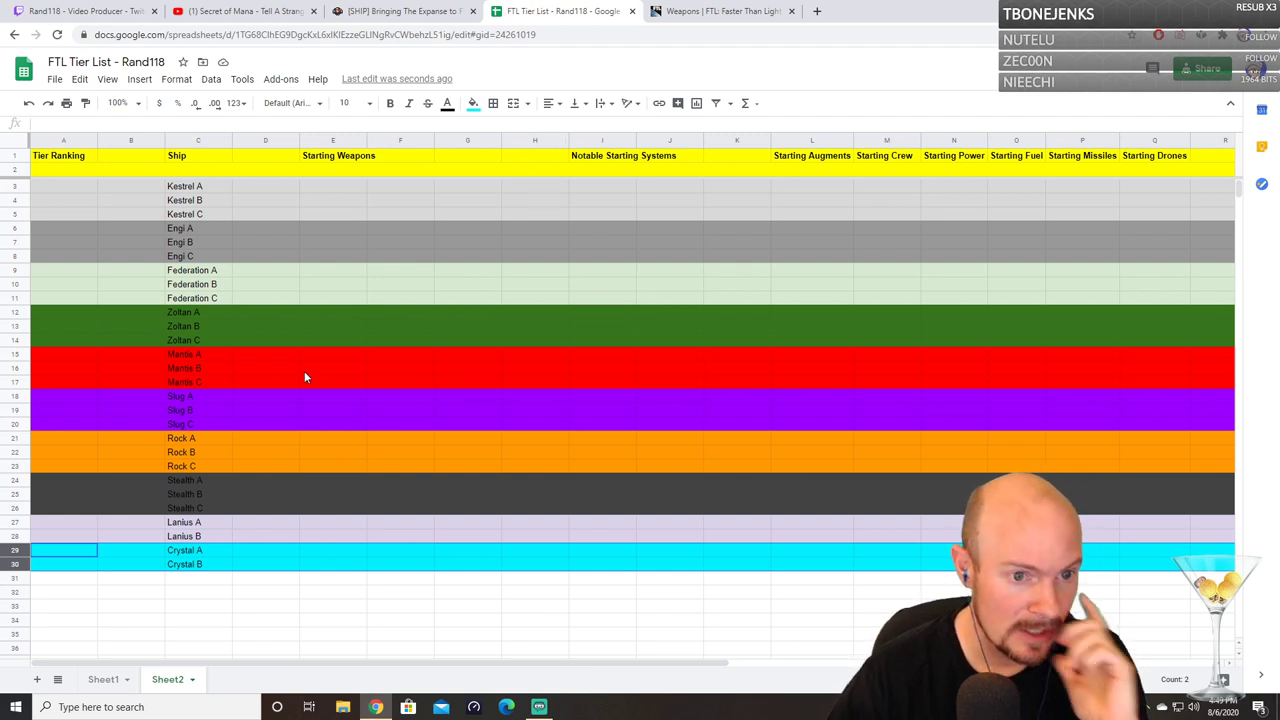
Step: Enter the tier ranking S for Zoltan A and for Lanius B
left_click(70, 320)
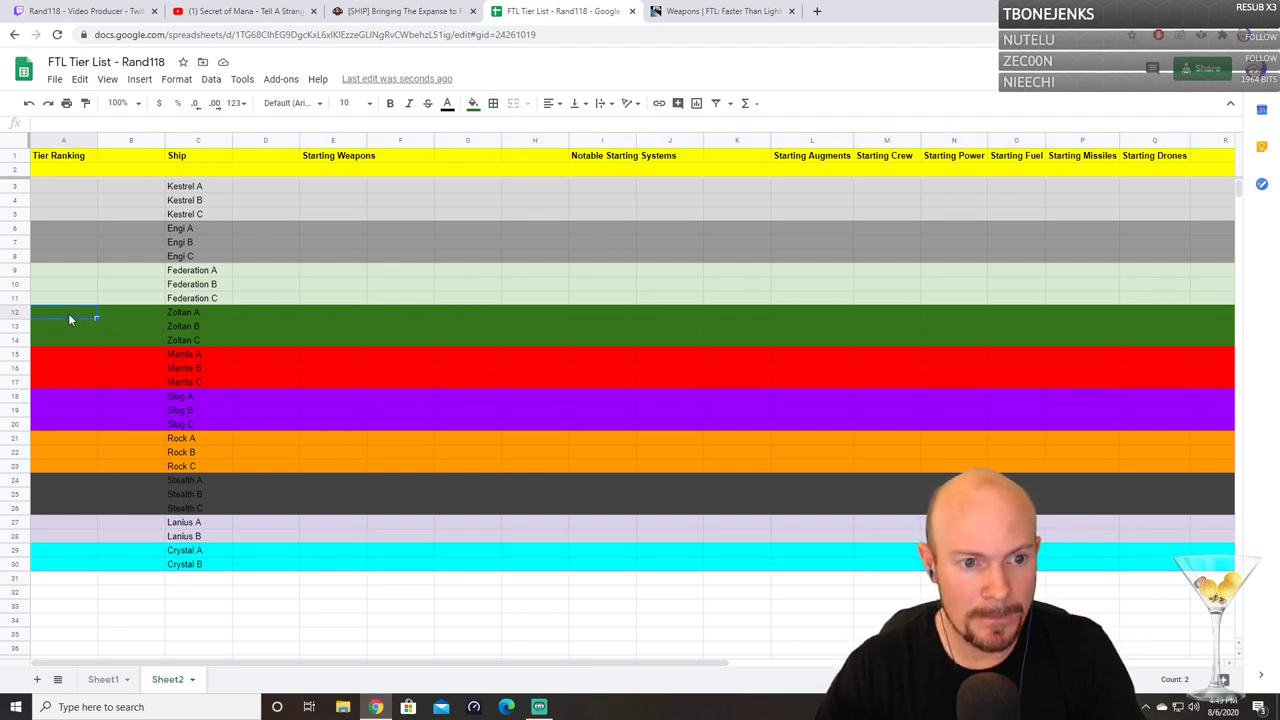
type("S")
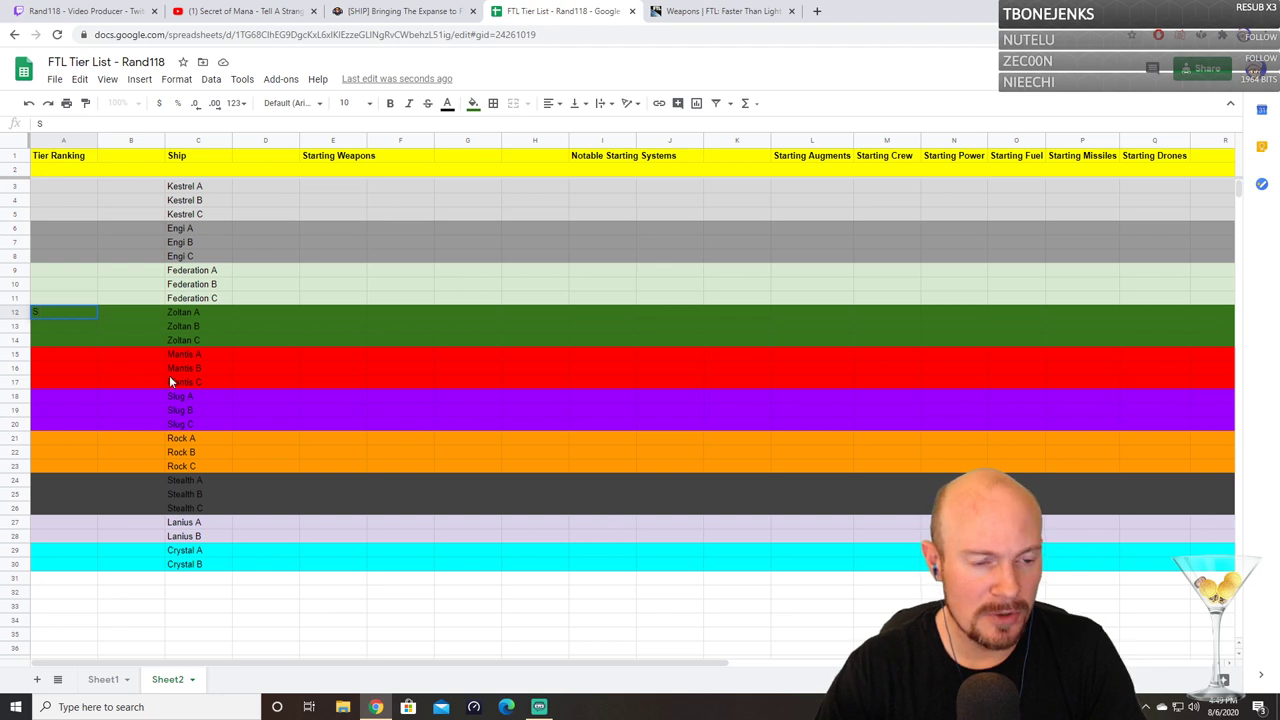
left_click(63, 537)
type("S")
left_click(324, 614)
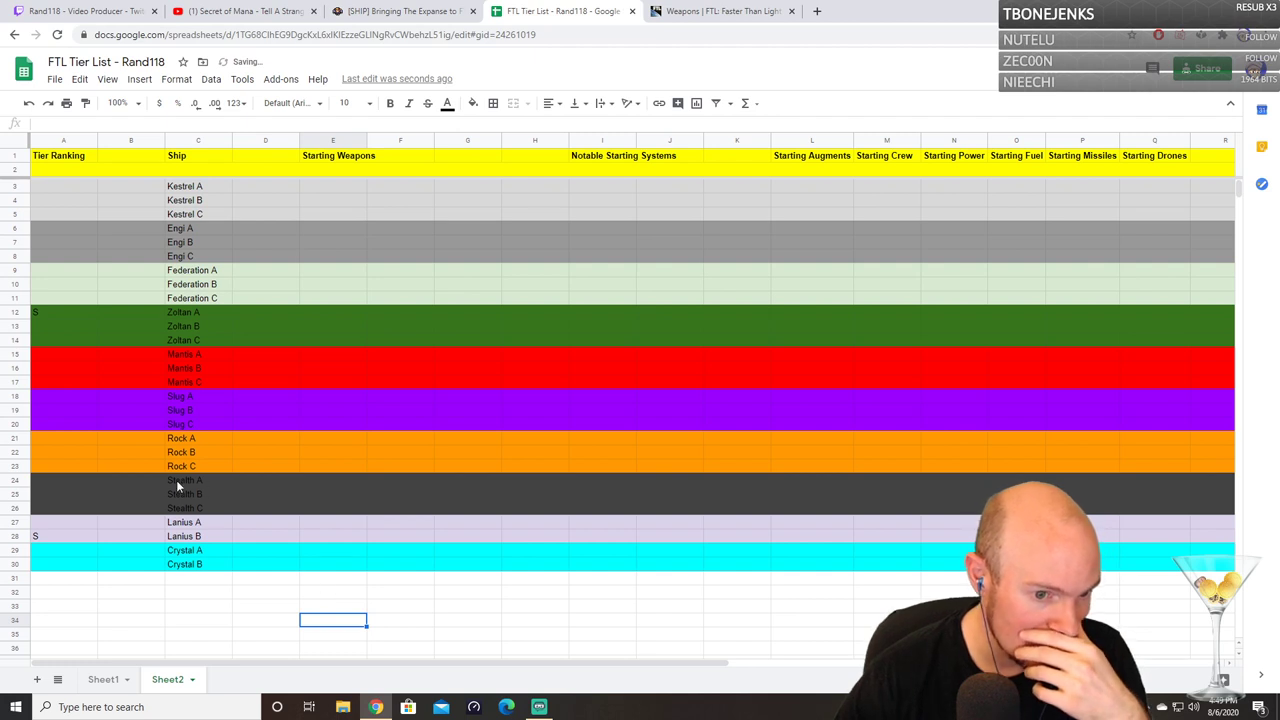
Step: Open the Slug Cruiser page through the FTL wiki's ship list and examine the systems and weapon of Layout C
left_click(59, 483)
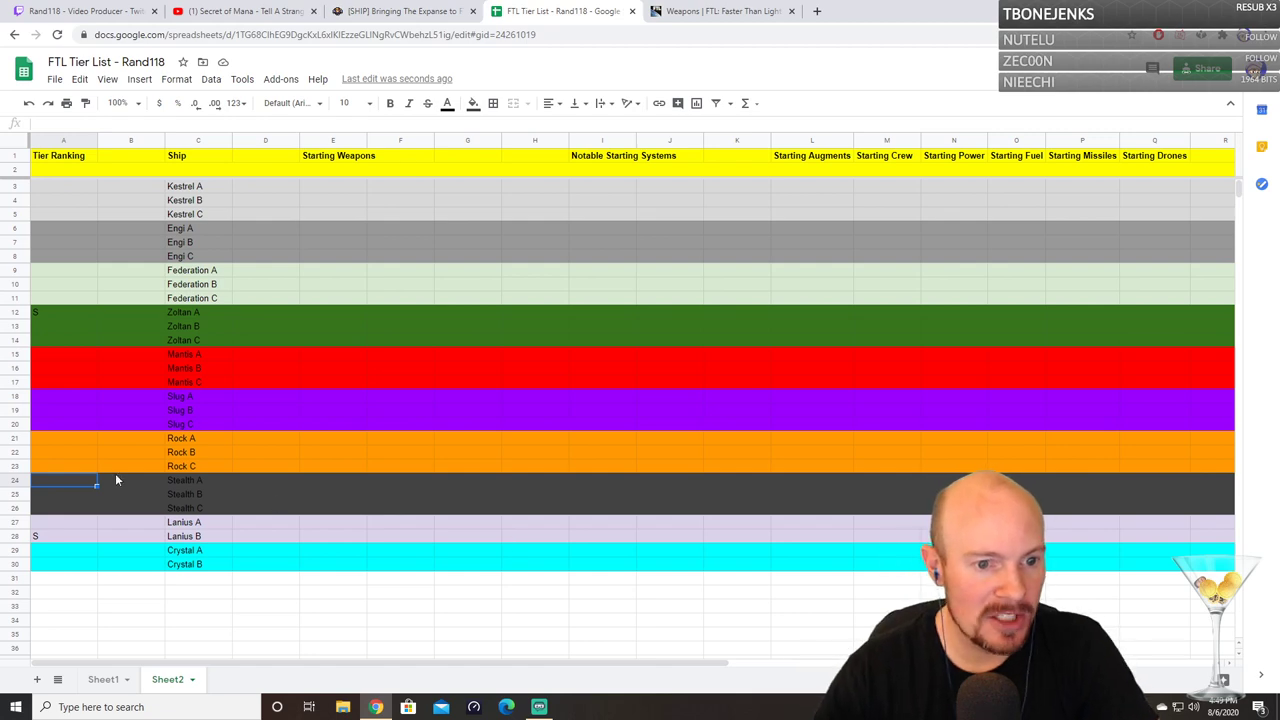
left_click(64, 428)
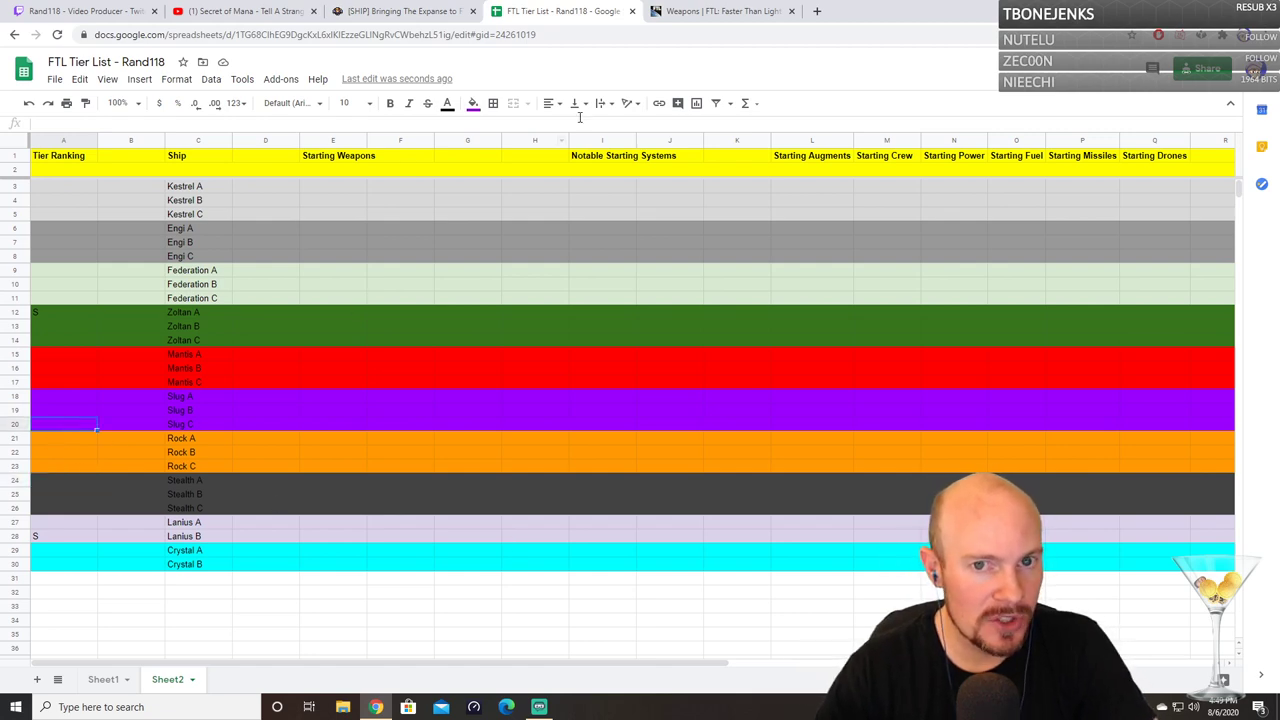
left_click(684, 20)
scroll(545, 409, "up", 2)
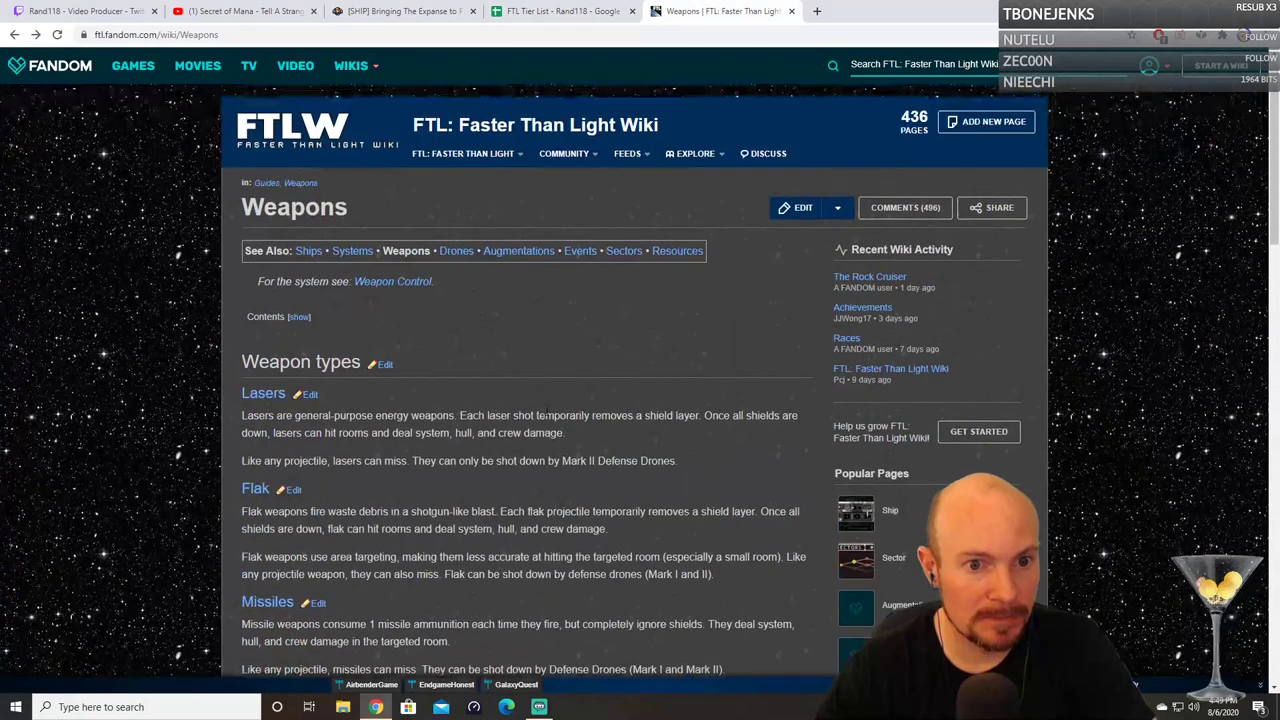
left_click(309, 253)
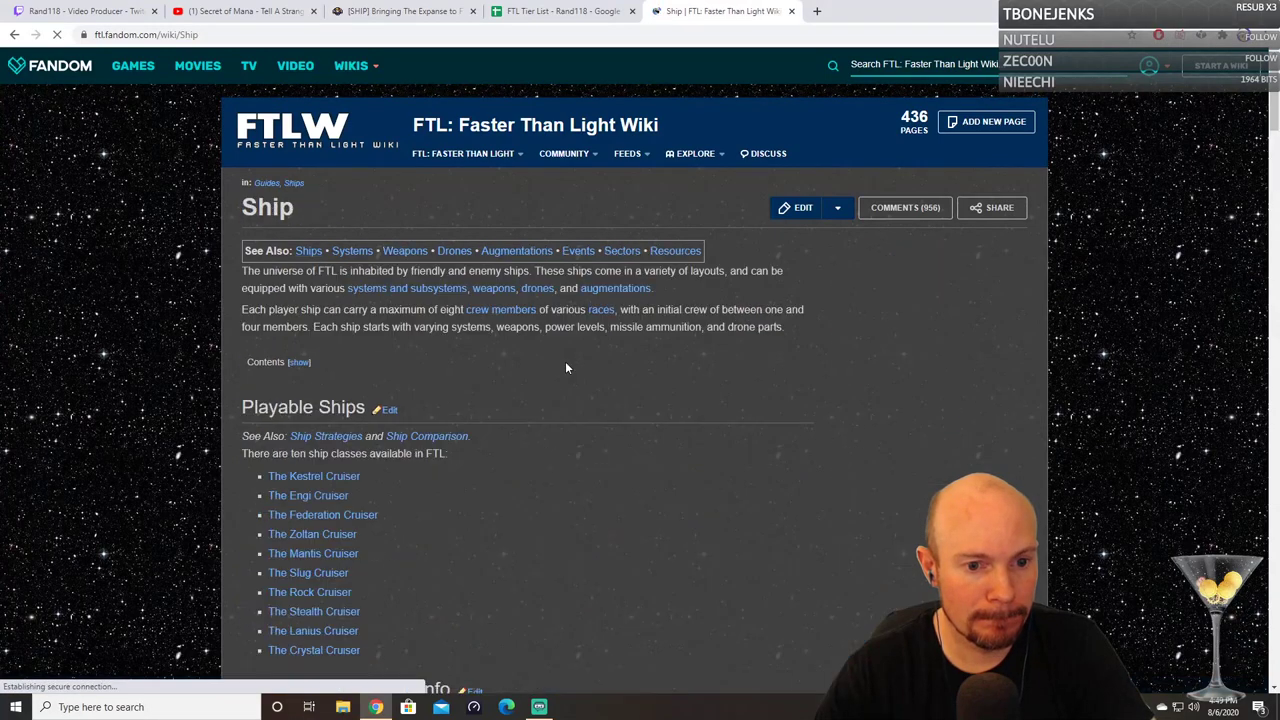
scroll(652, 418, "down", 2)
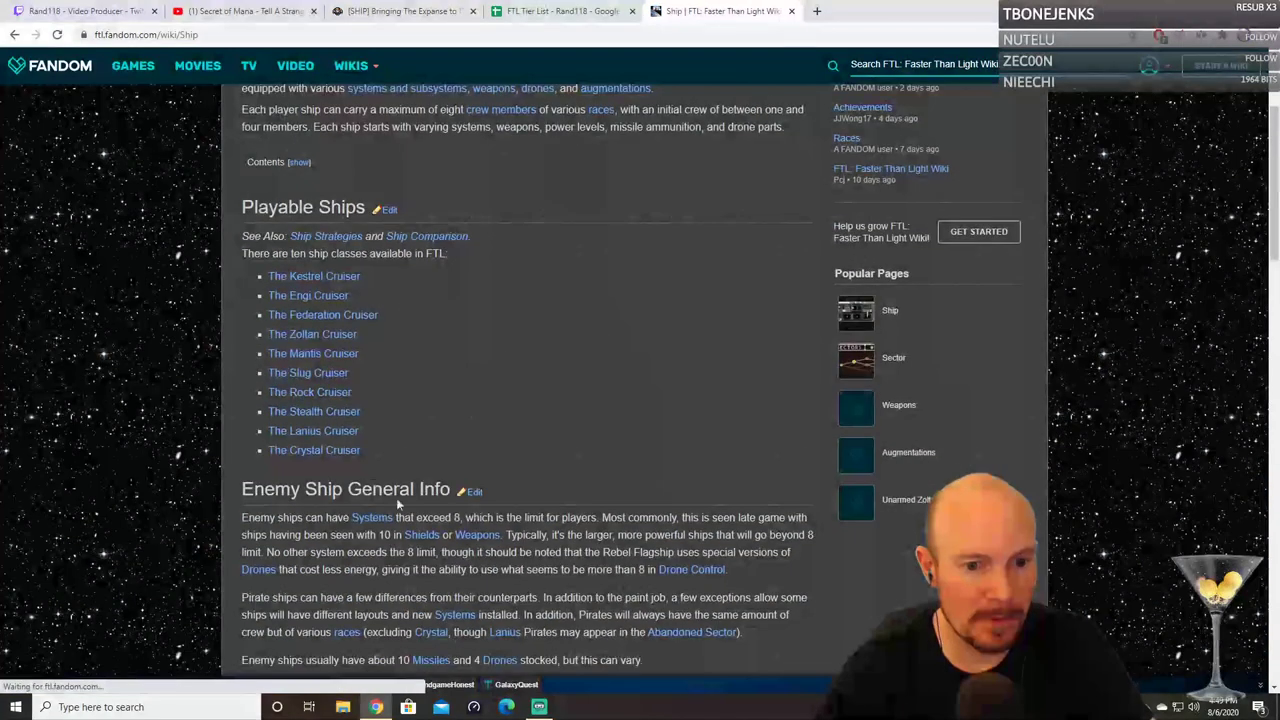
left_click(310, 375)
scroll(478, 404, "down", 12)
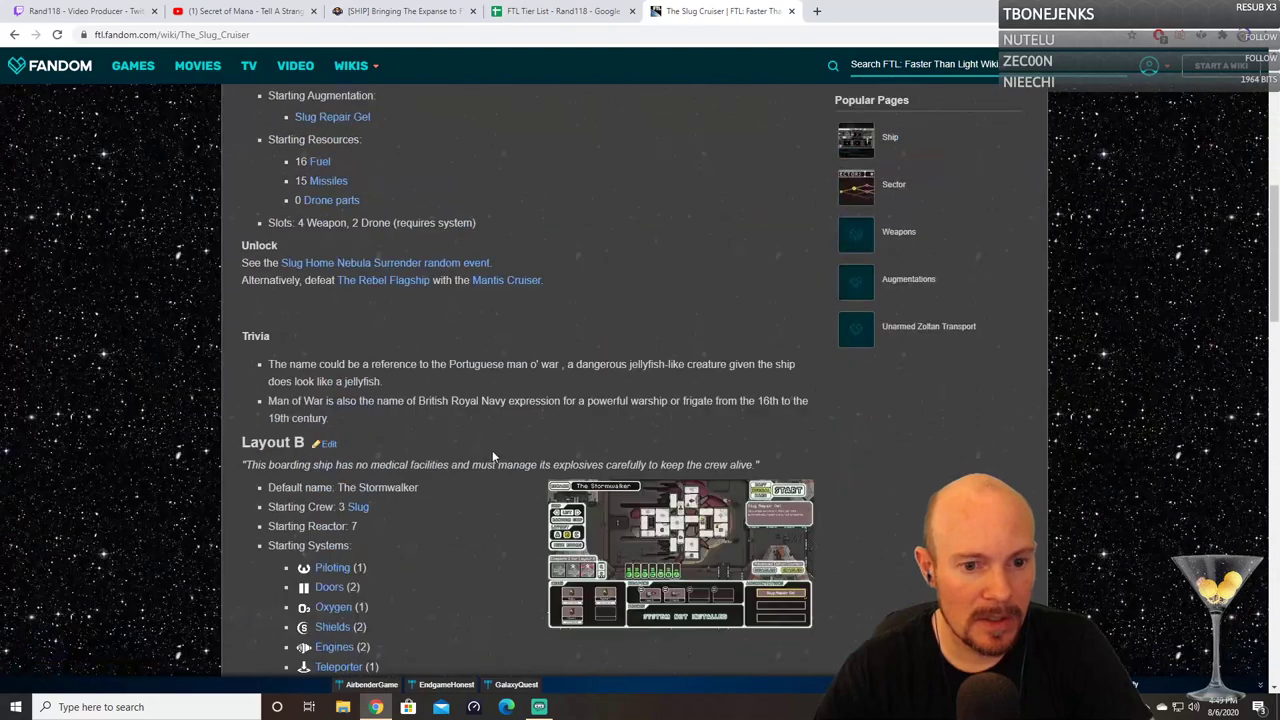
scroll(512, 450, "down", 4)
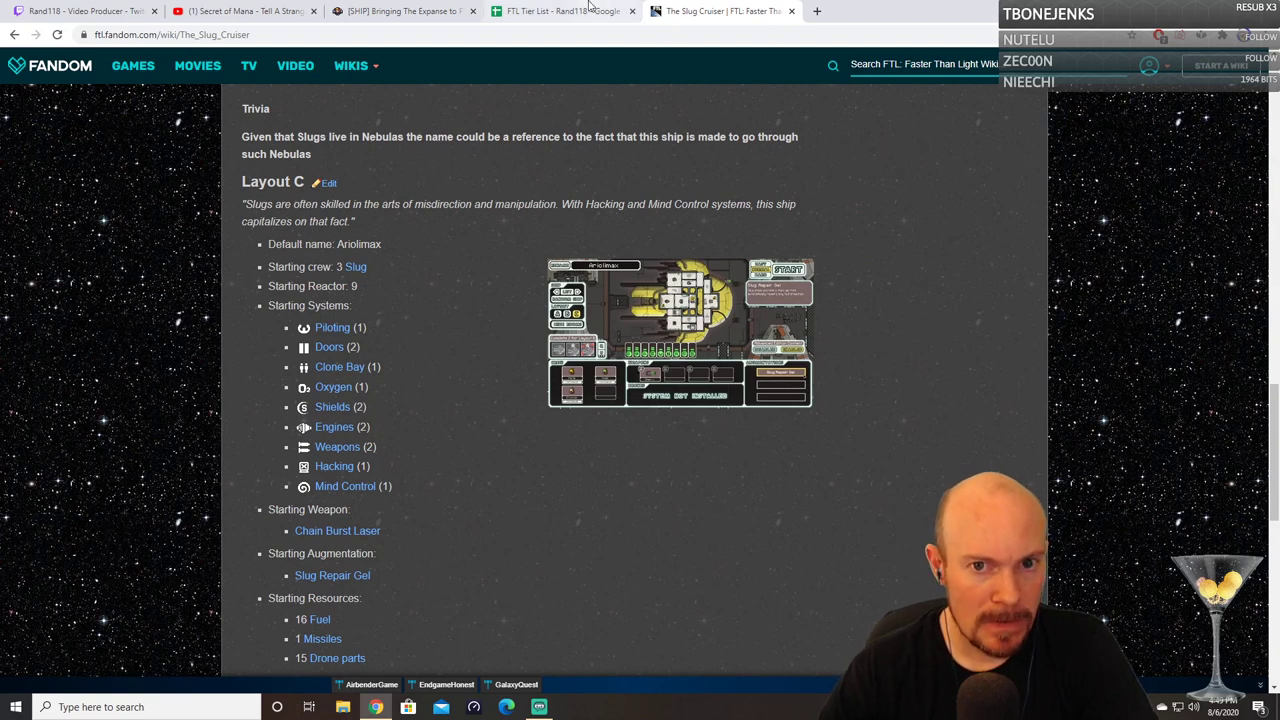
Step: Return to the FTL Tier List spreadsheet and enter the tier ranking S for Stealth A and Slug C
left_click(540, 12)
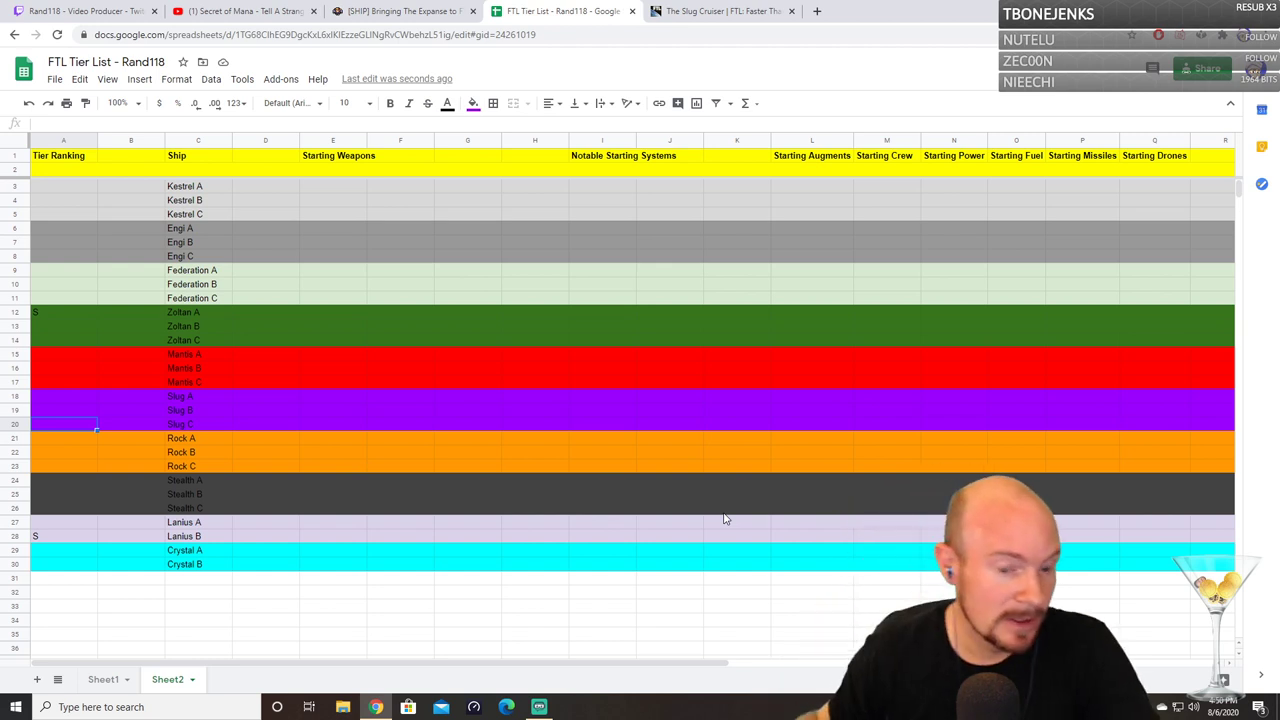
left_click(62, 479)
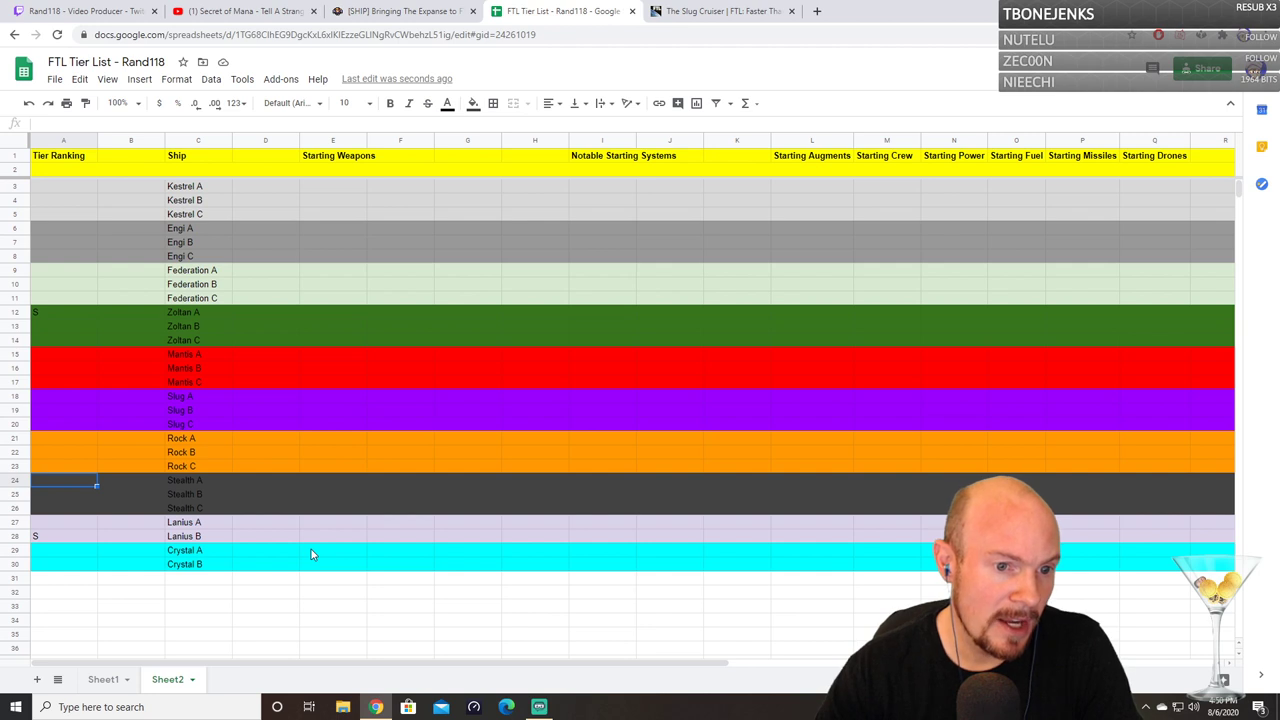
type("S")
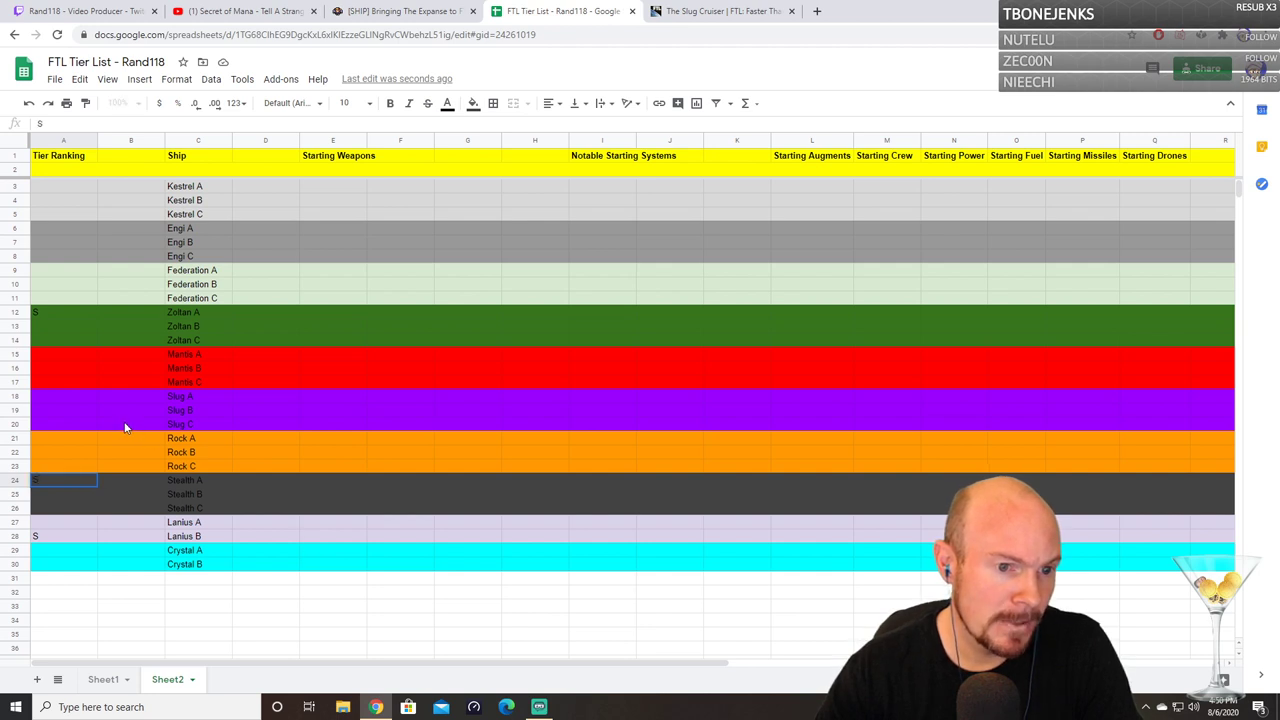
left_click(68, 429)
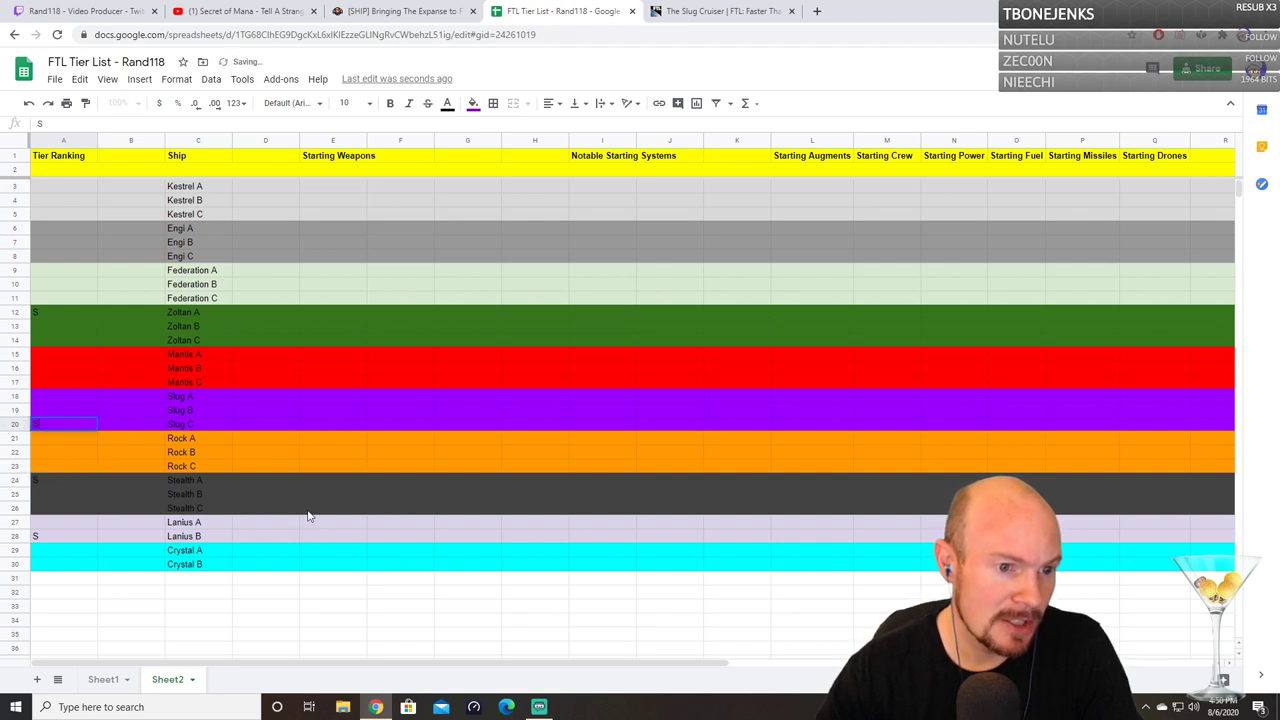
left_click(427, 526)
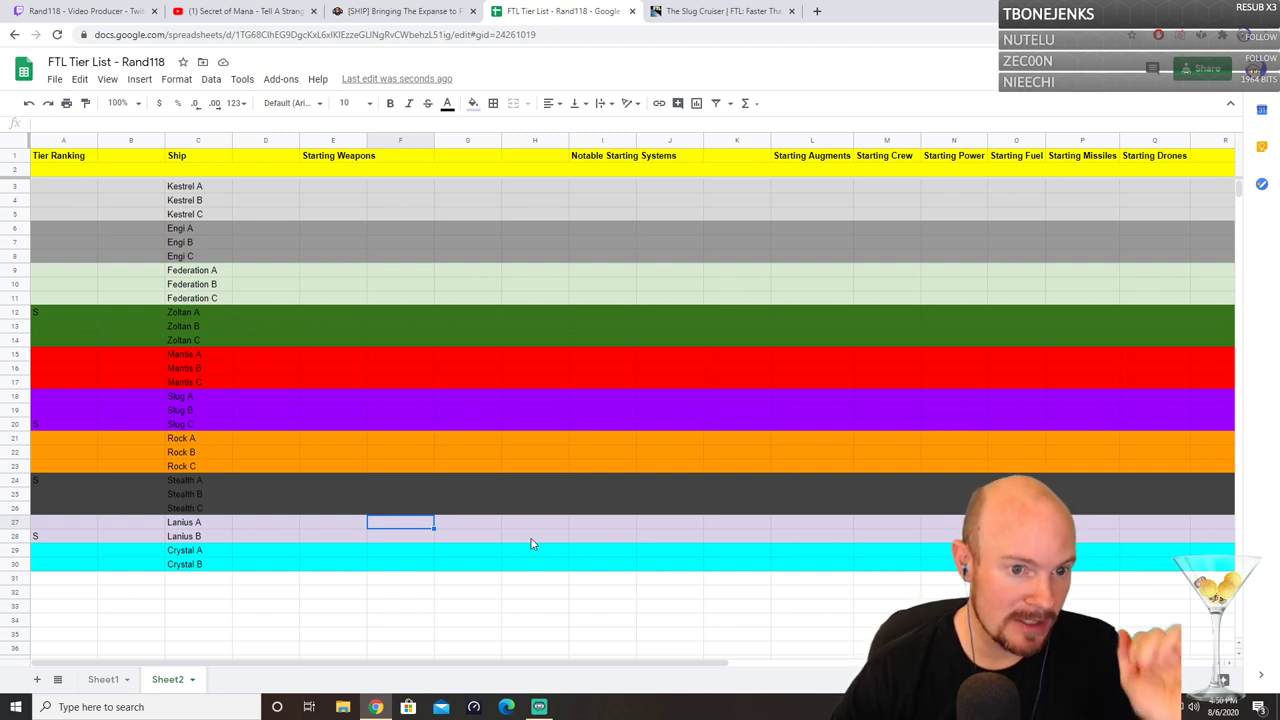
Step: Enter the tier ranking A for Mantis B and for Crystal B
left_click(44, 365)
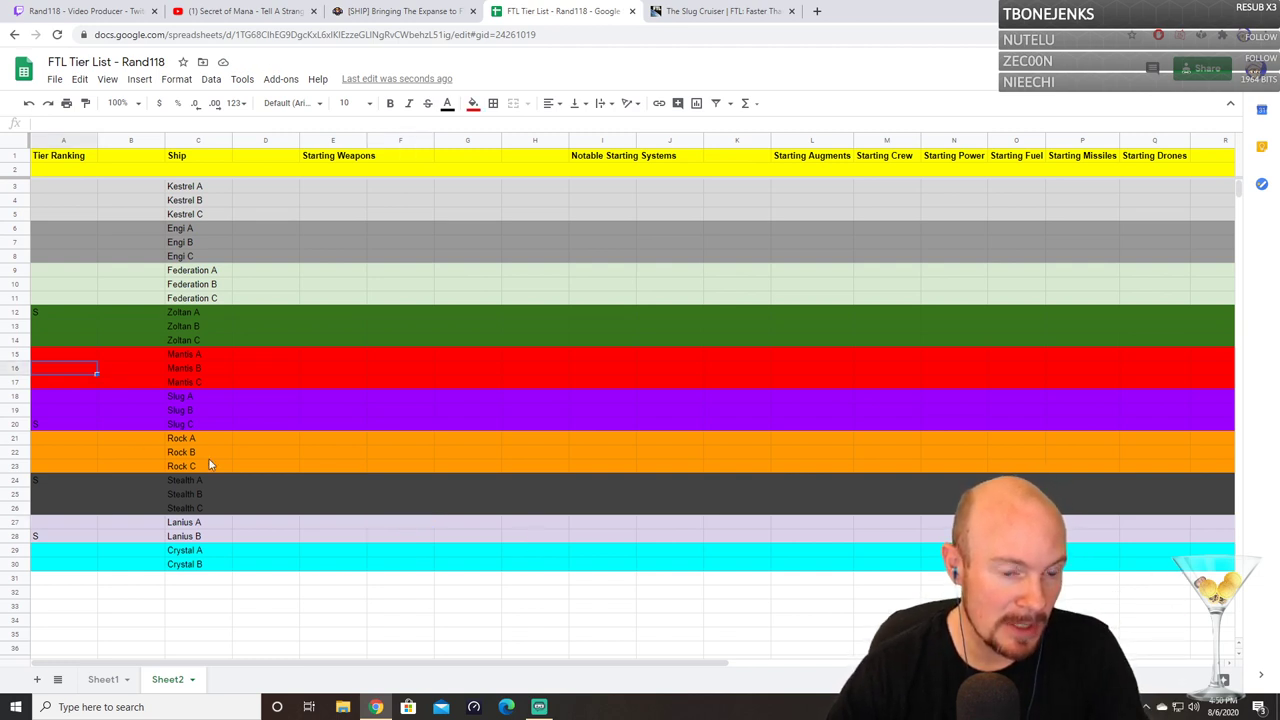
type("A")
left_click(362, 458)
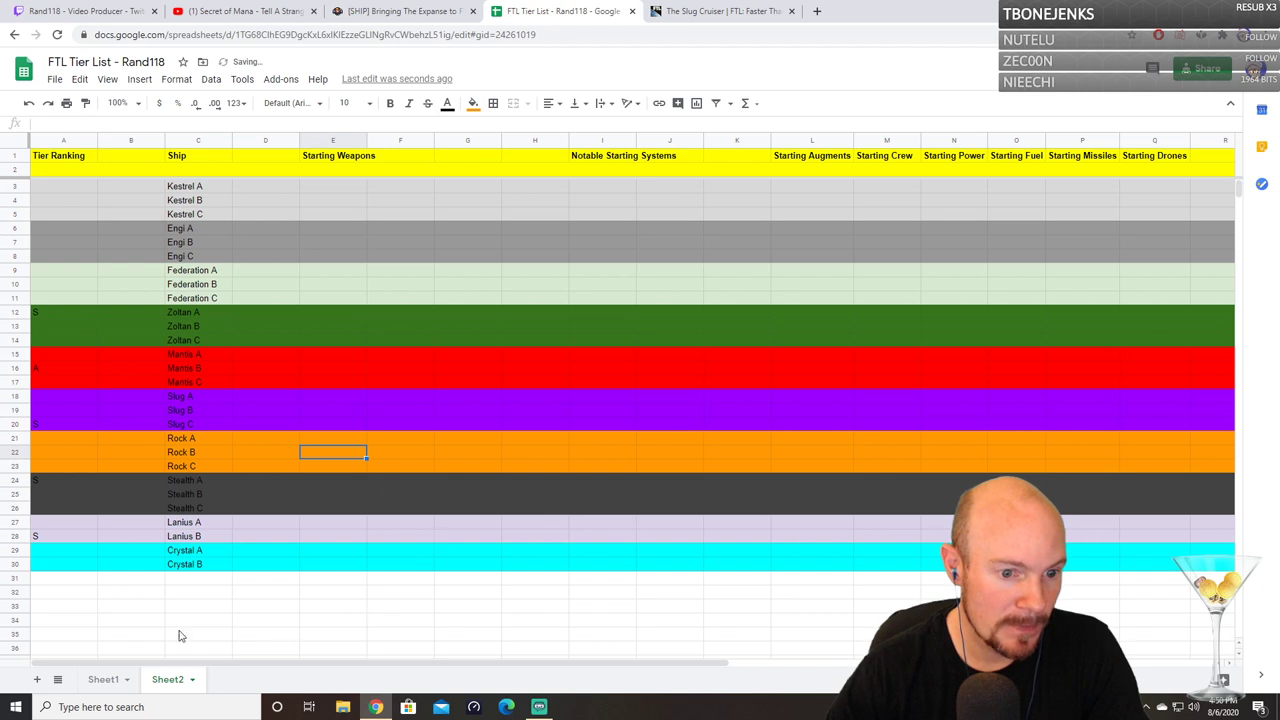
left_click(57, 564)
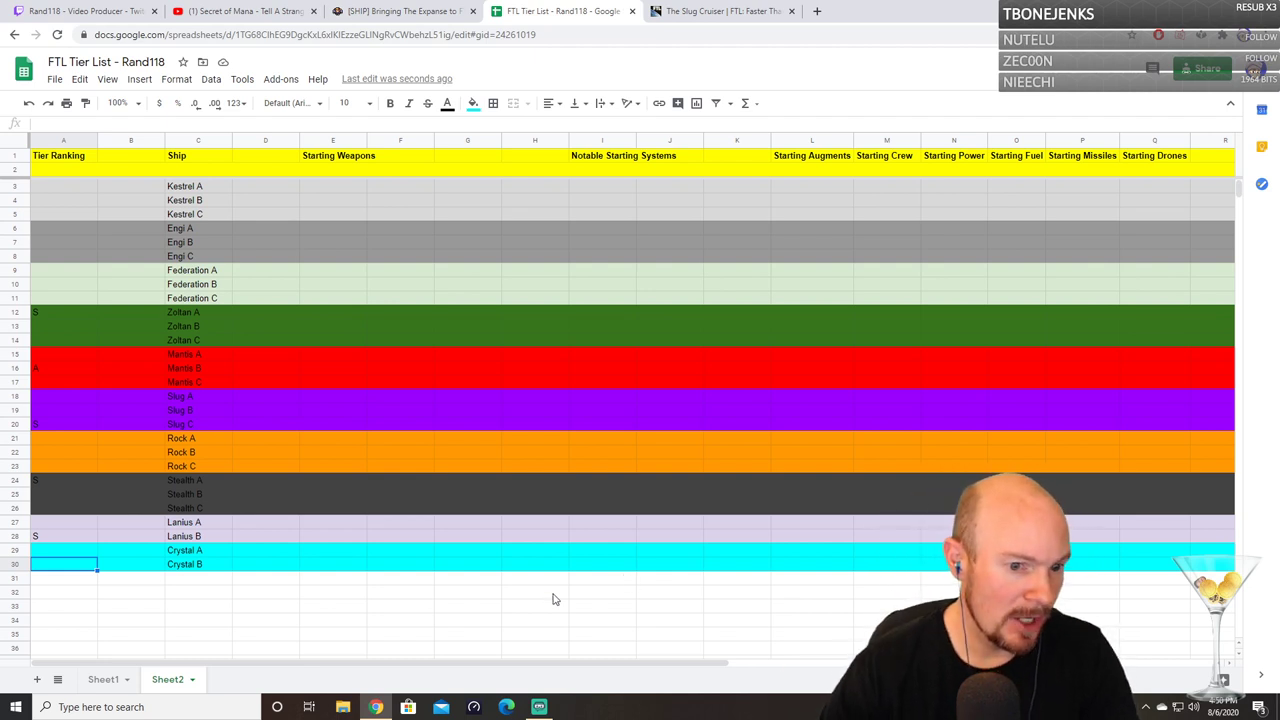
type("A")
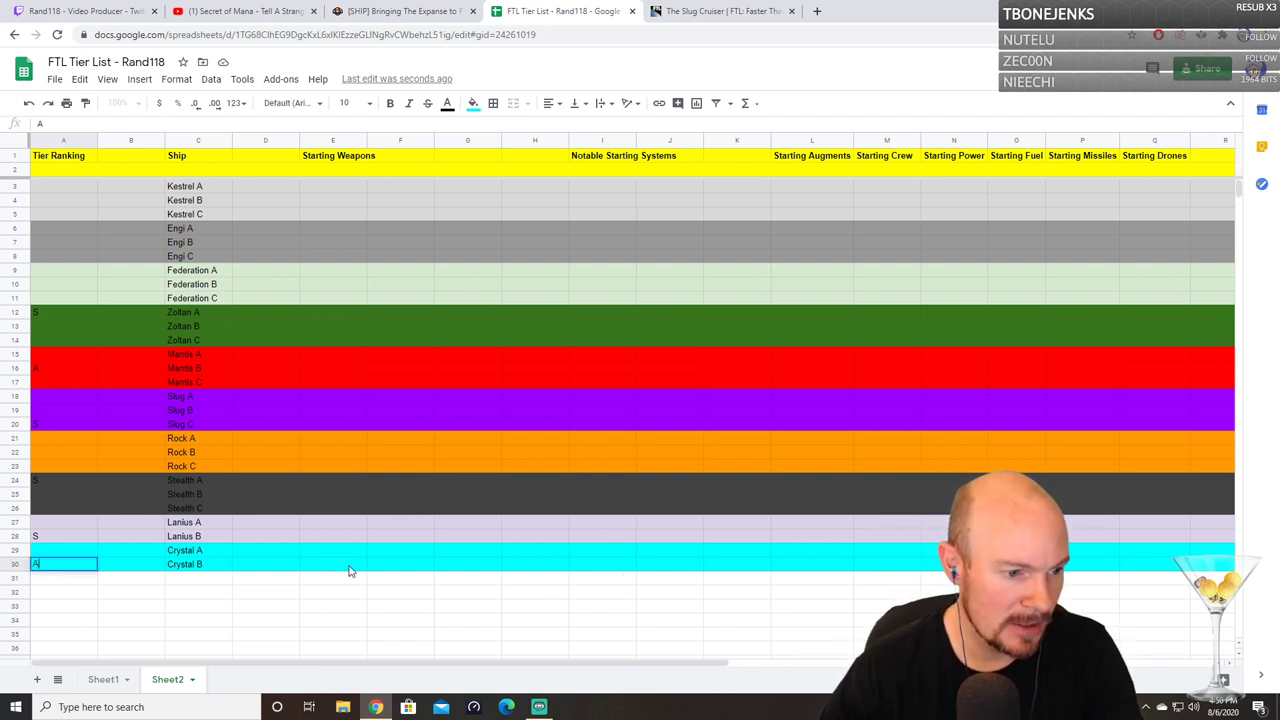
Step: Enter the tier ranking A for Kestrel A and for Mantis A
left_click(71, 187)
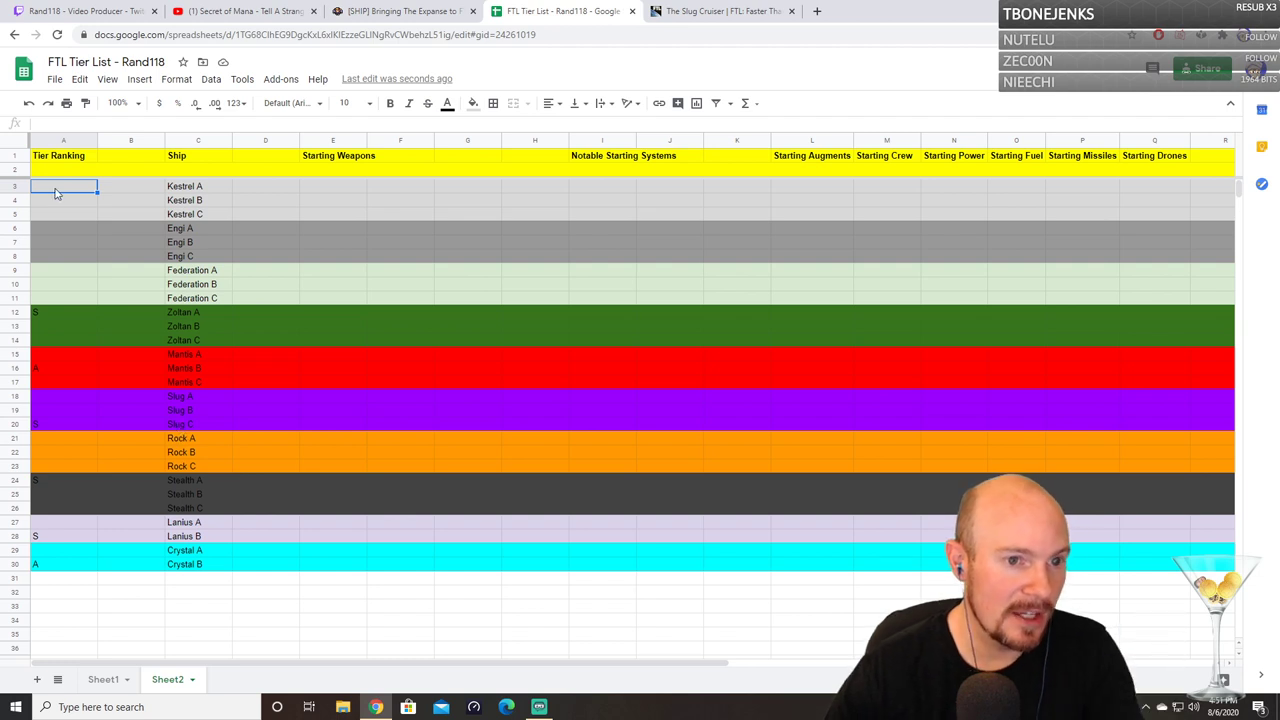
type("A")
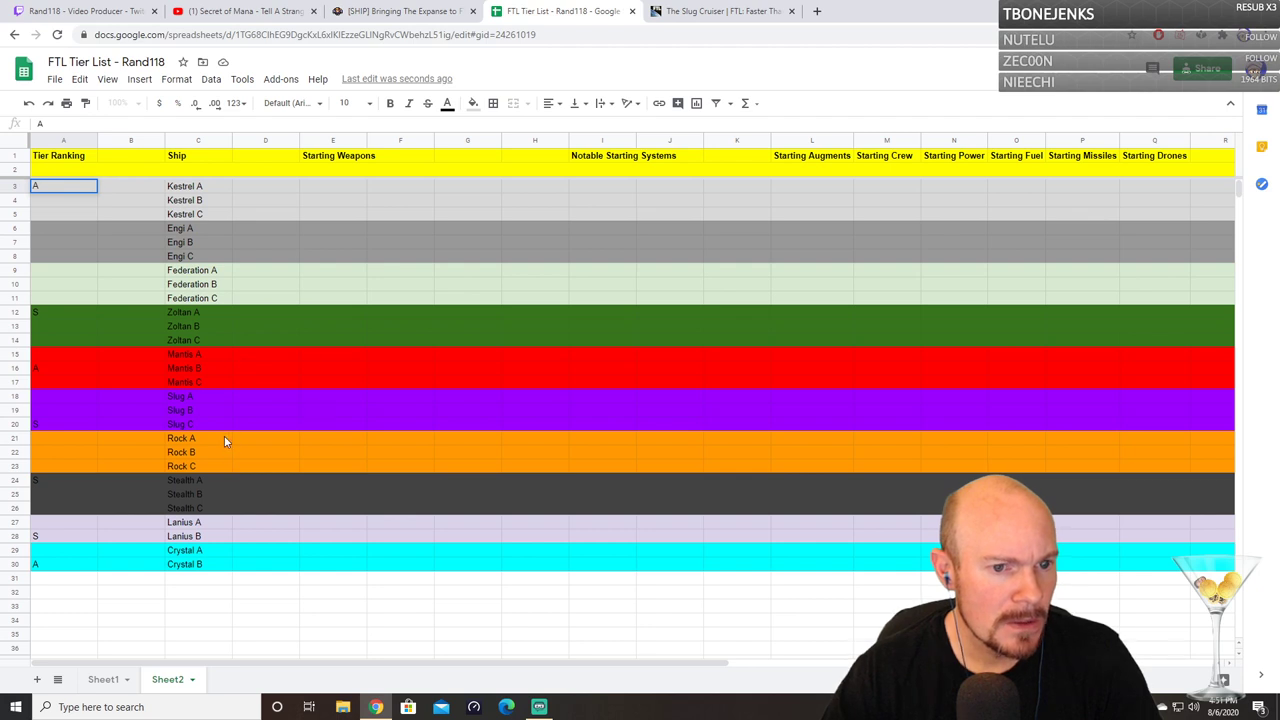
left_click(87, 357)
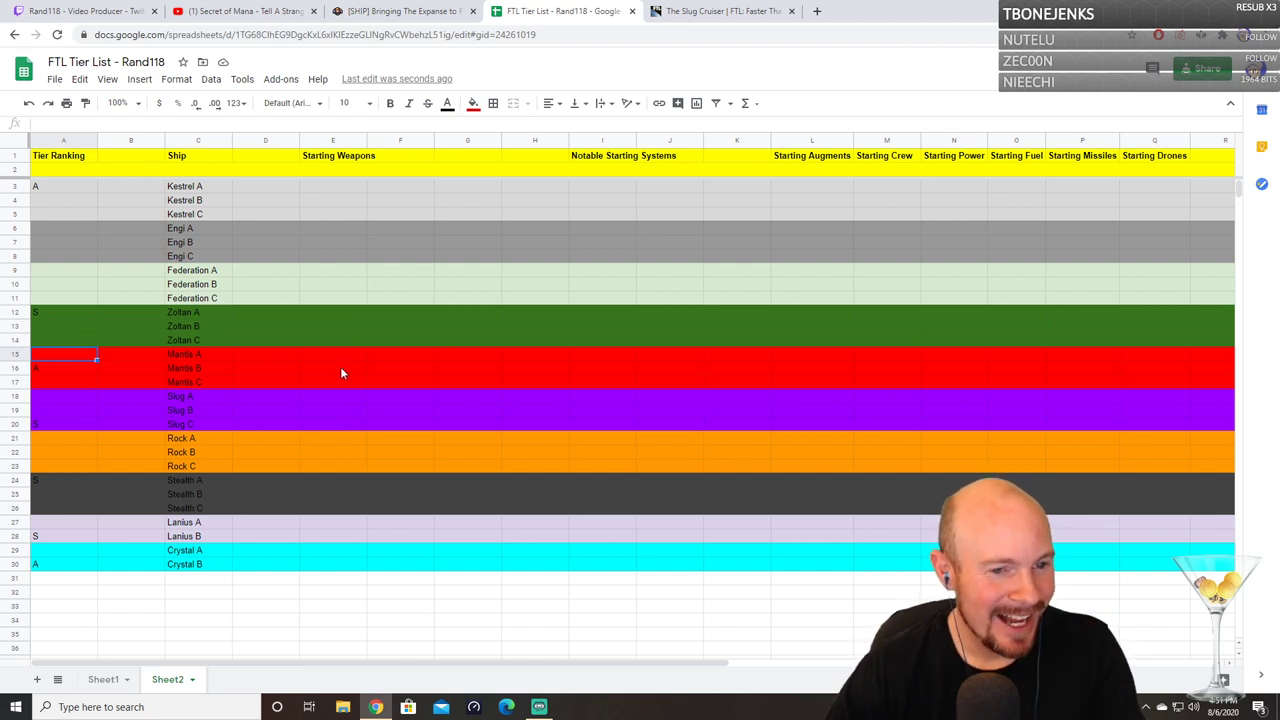
type("A")
left_click(303, 396)
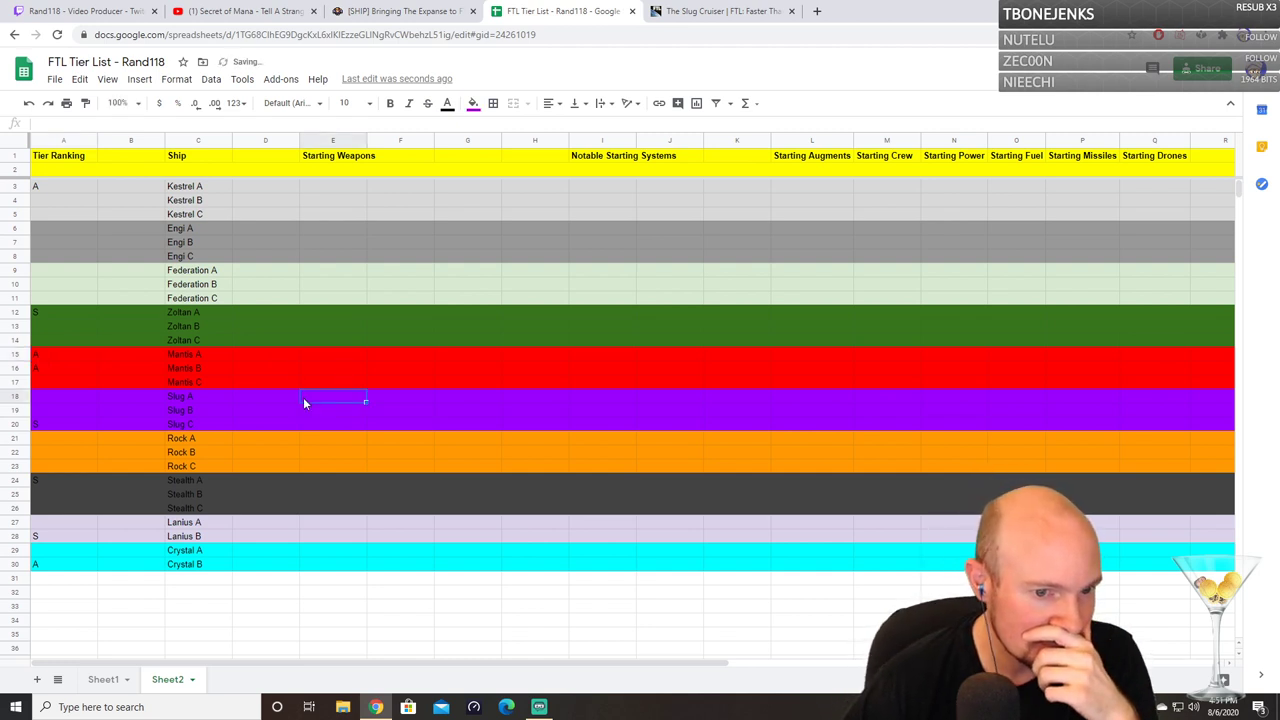
left_click(201, 442)
key("Down")
key("Down")
key("Down")
key("Down")
key("Down")
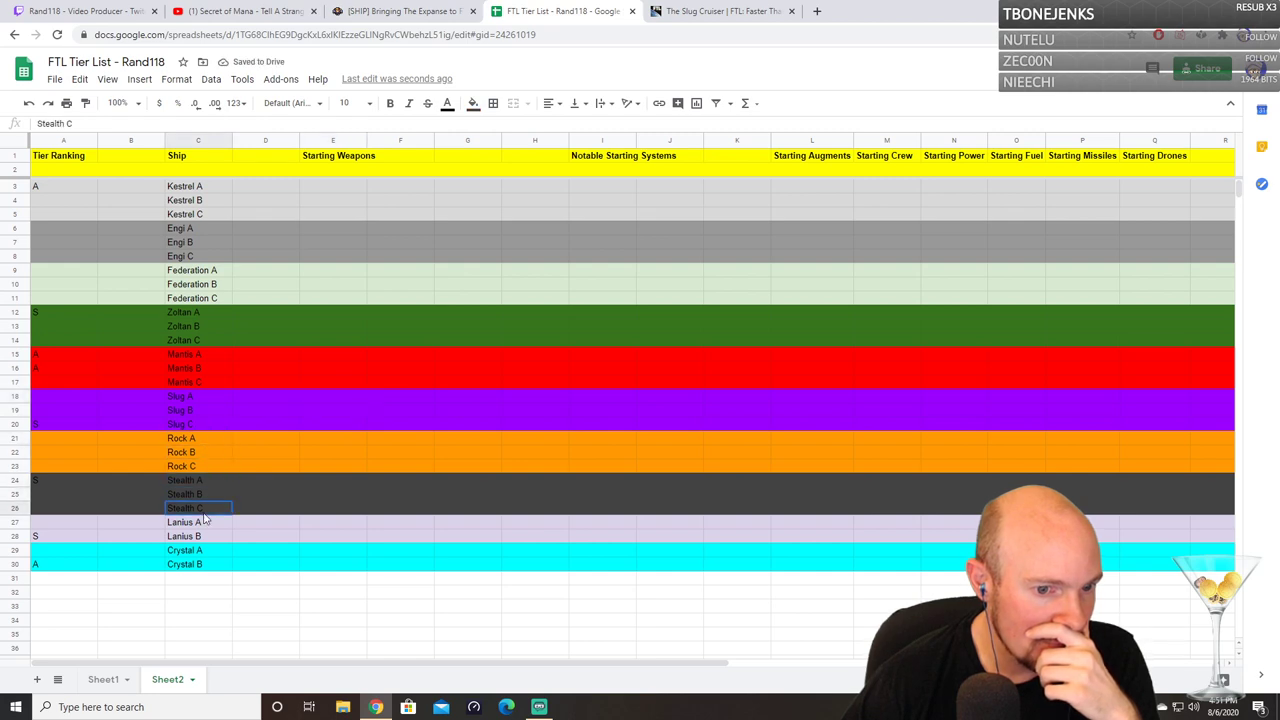
Step: Open the Stealth Cruiser page through the FTL wiki's ship list and examine the systems, weapons and drones of Layout C
left_click(699, 8)
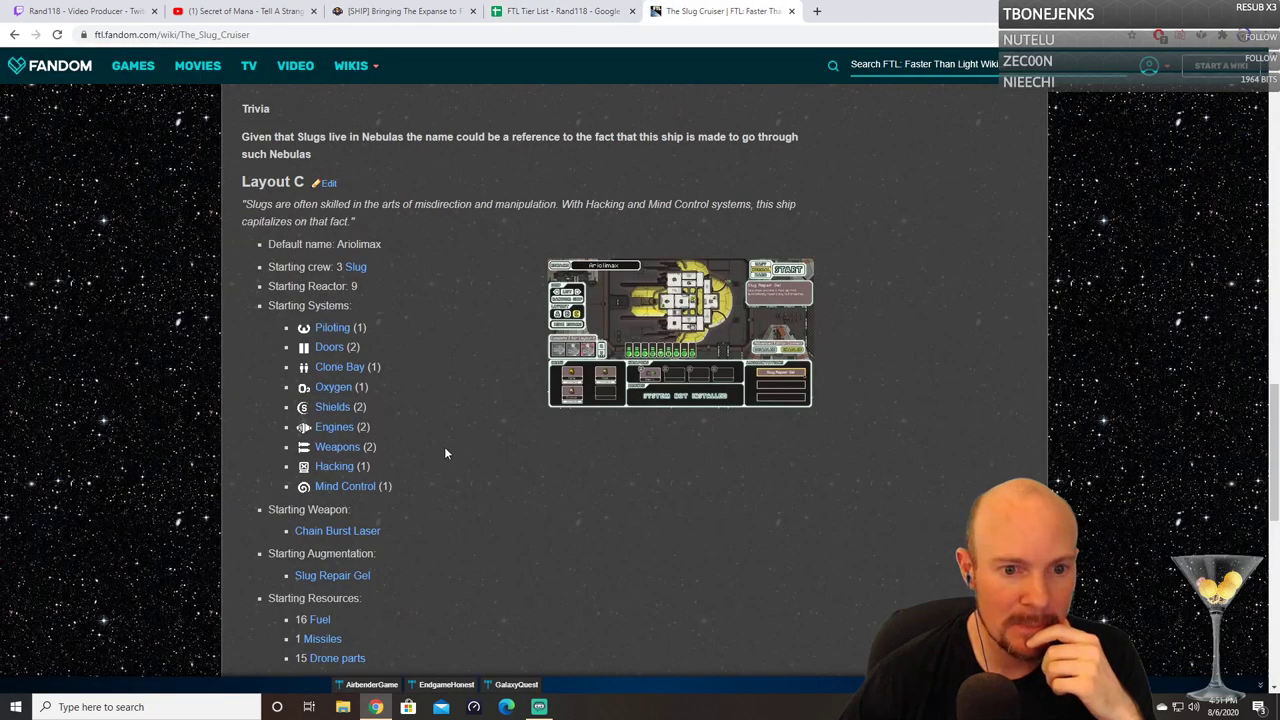
scroll(439, 443, "down", 3)
scroll(445, 425, "up", 8)
scroll(420, 362, "up", 10)
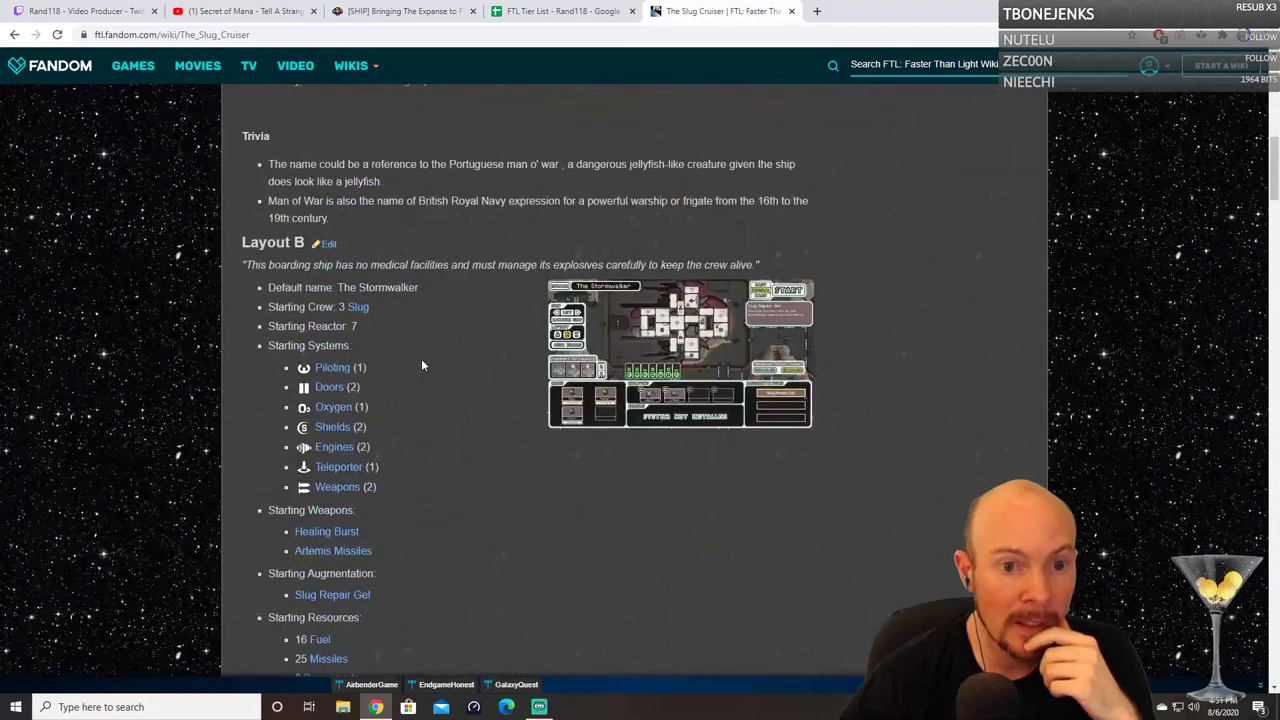
left_click(14, 34)
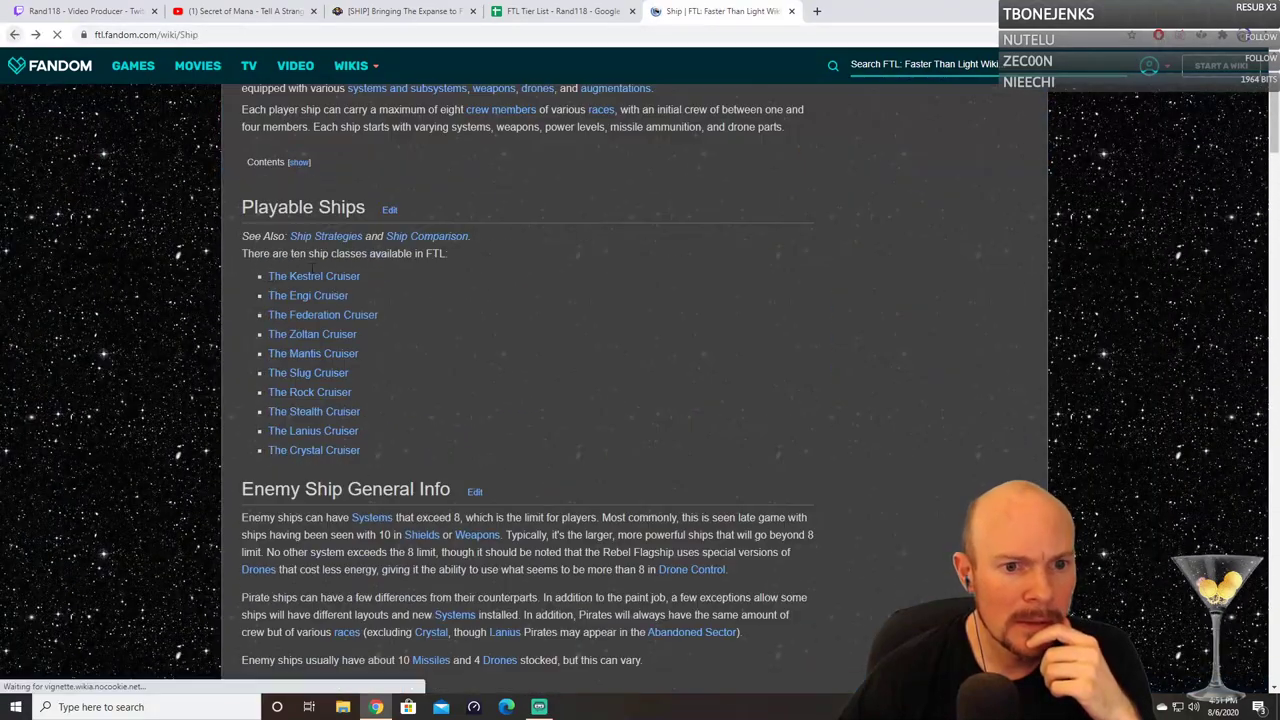
left_click(313, 413)
scroll(663, 392, "down", 5)
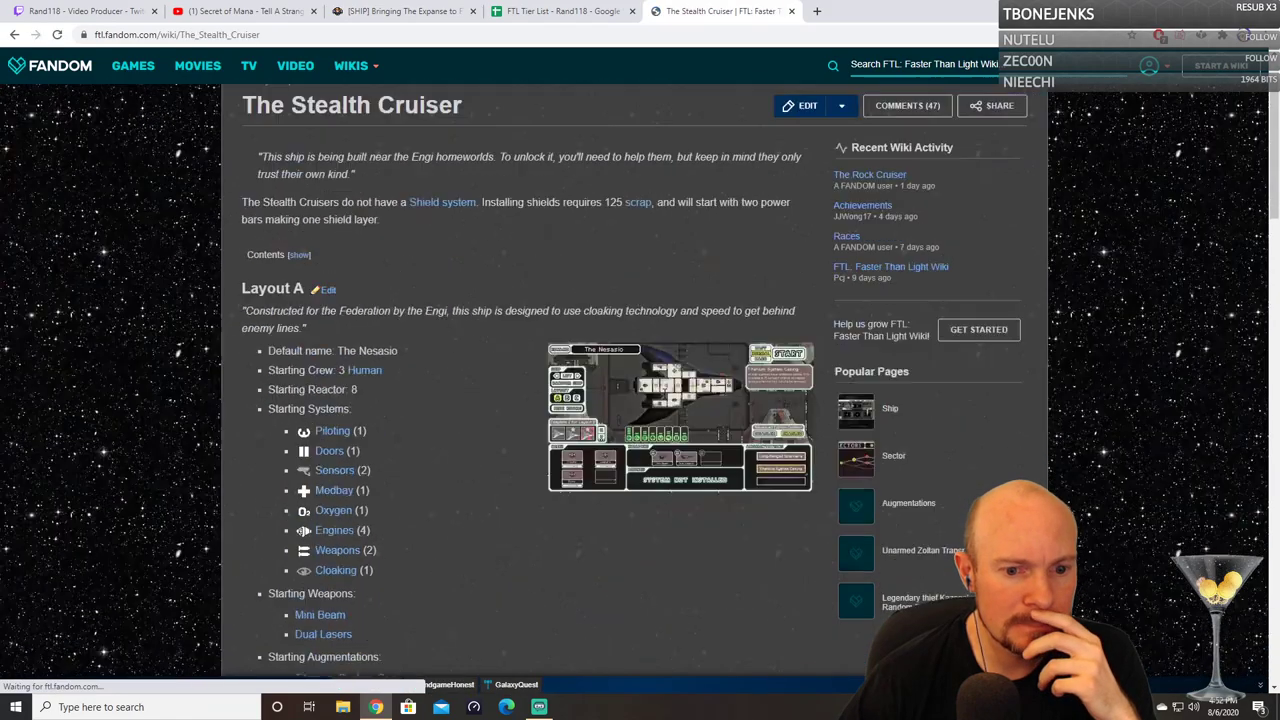
scroll(701, 364, "down", 5)
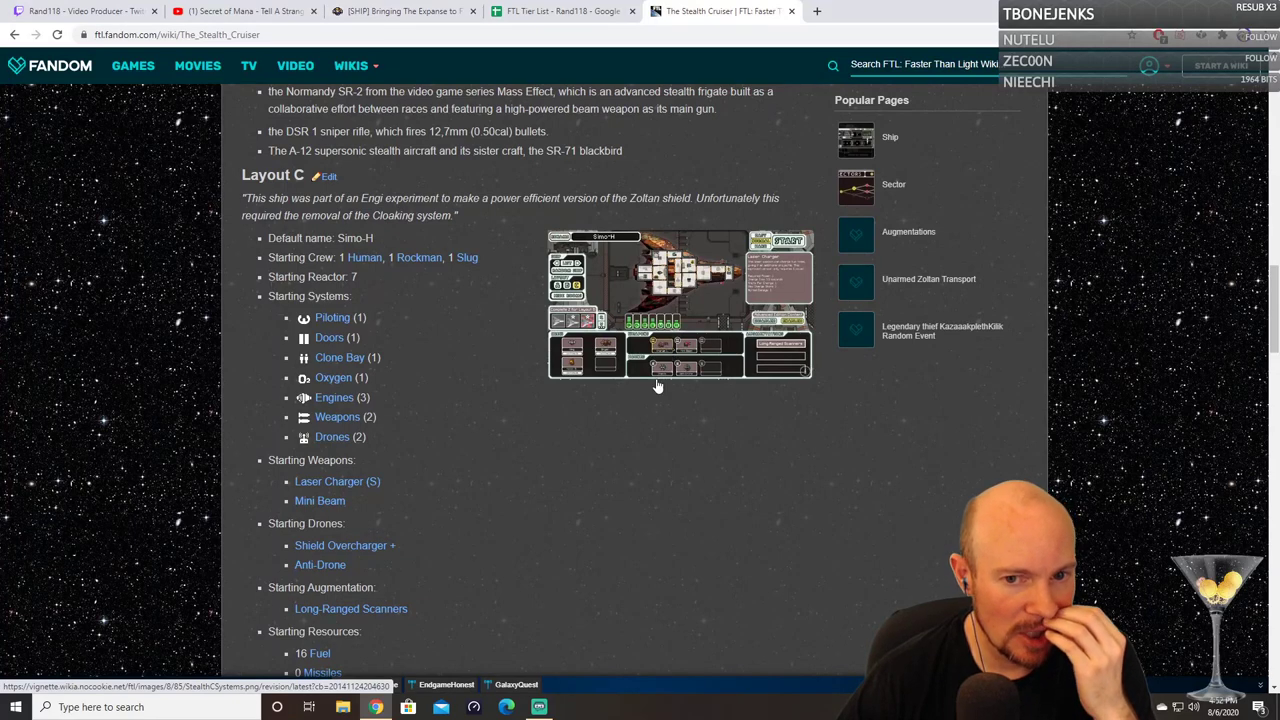
Step: Return to the FTL Tier List spreadsheet and enter the tier ranking B for Stealth C
key("ctrl+shift+Tab")
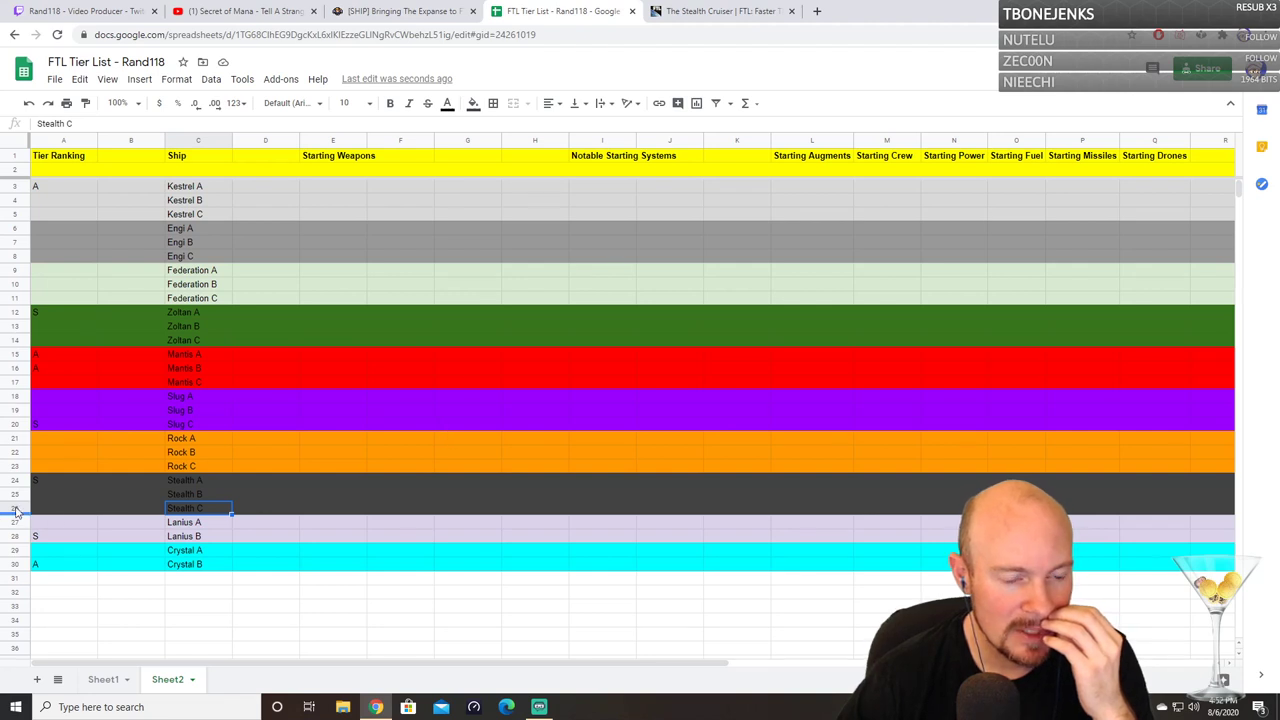
left_click(60, 511)
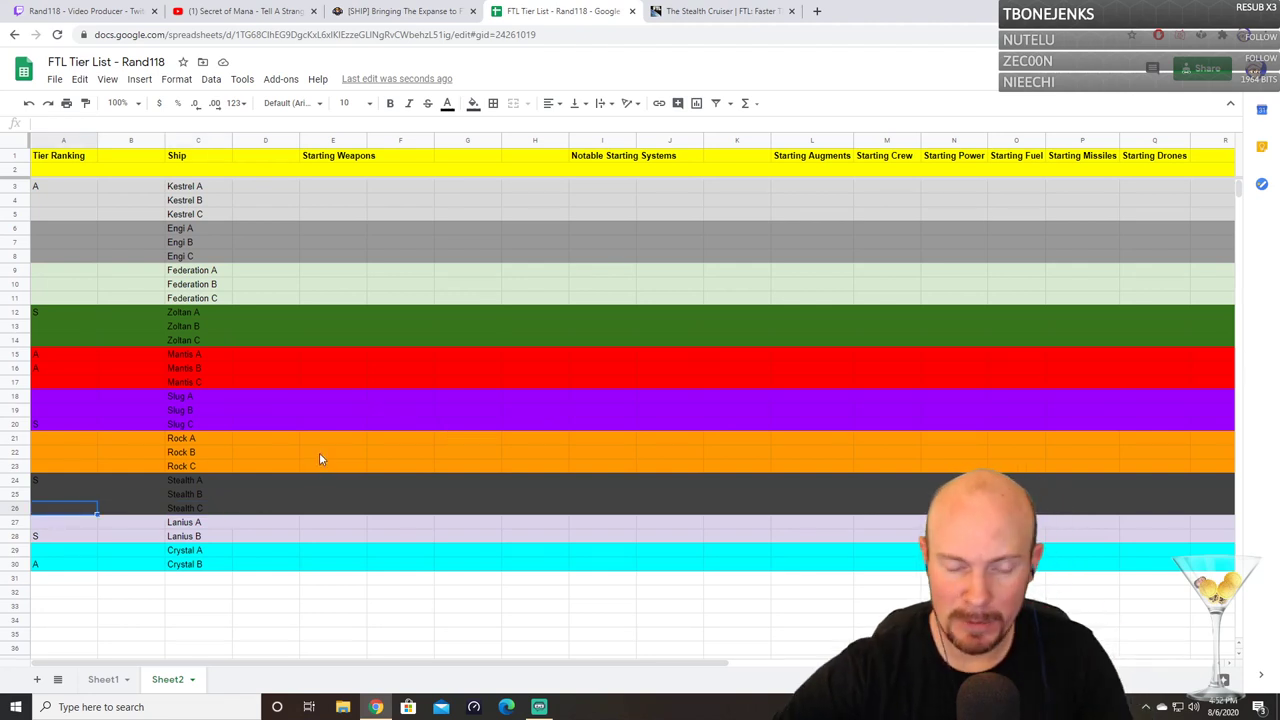
type("B")
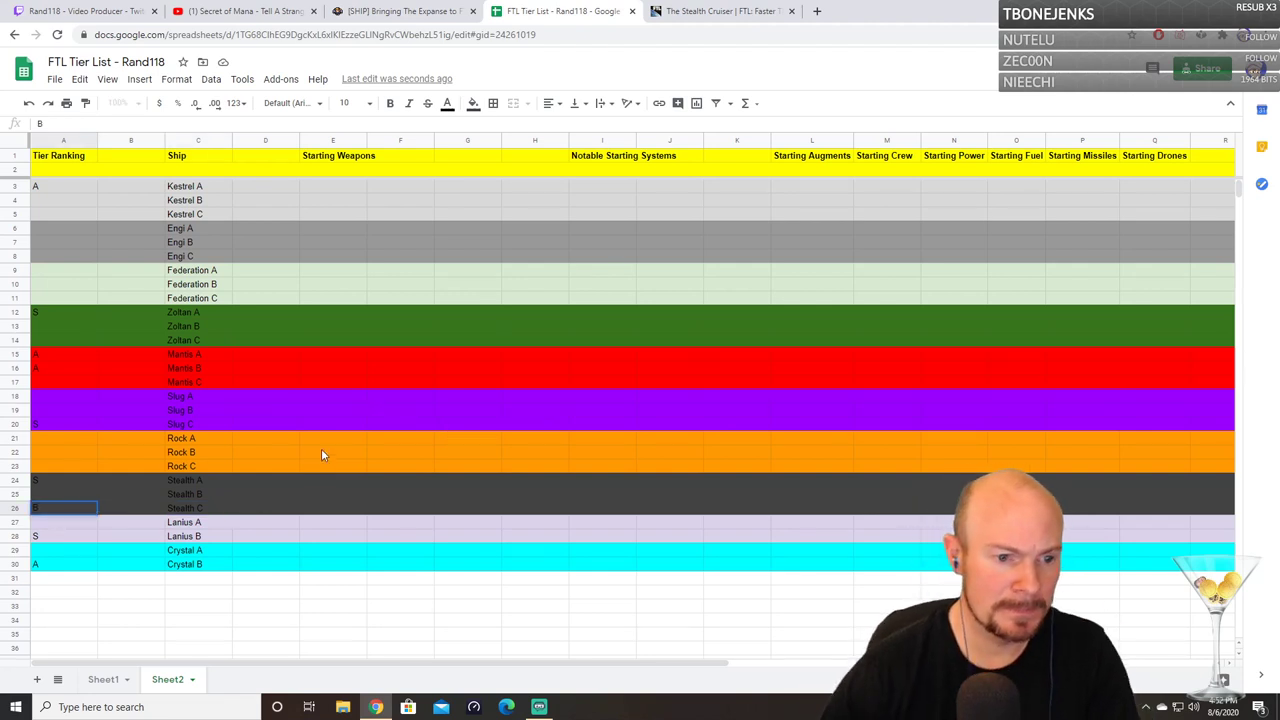
left_click(86, 530)
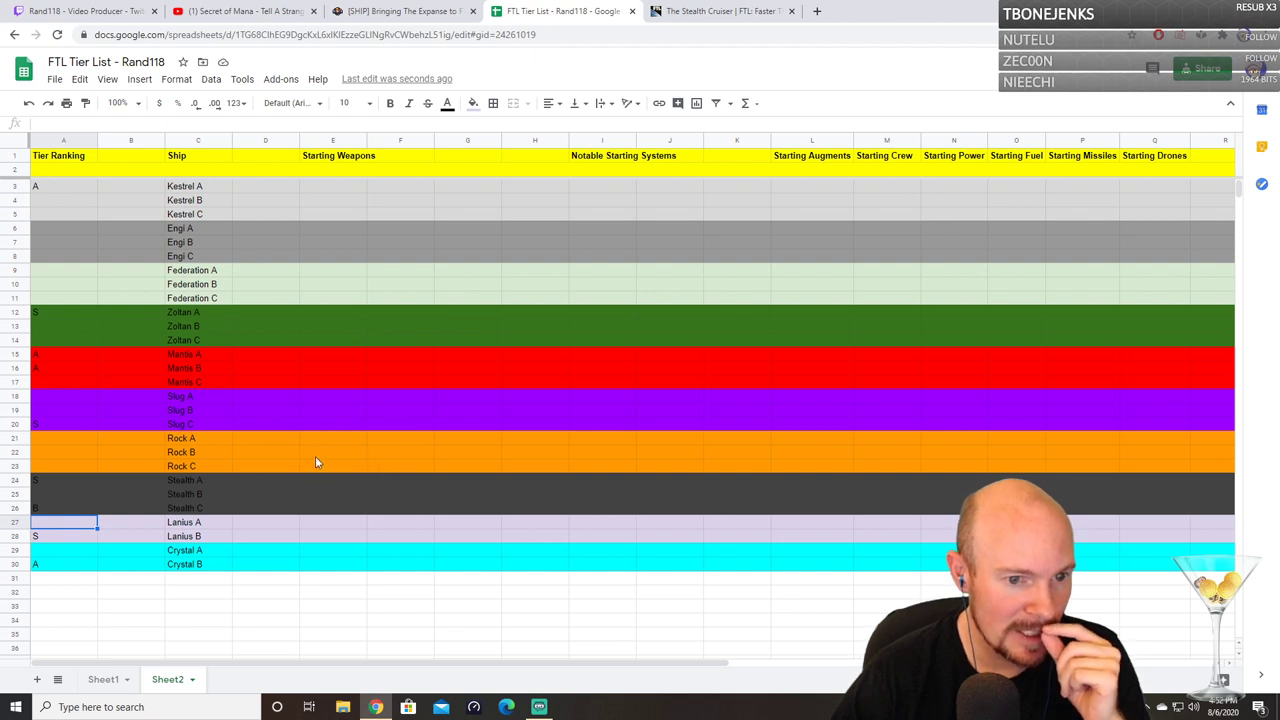
scroll(237, 497, "down", 1)
scroll(237, 497, "up", 1)
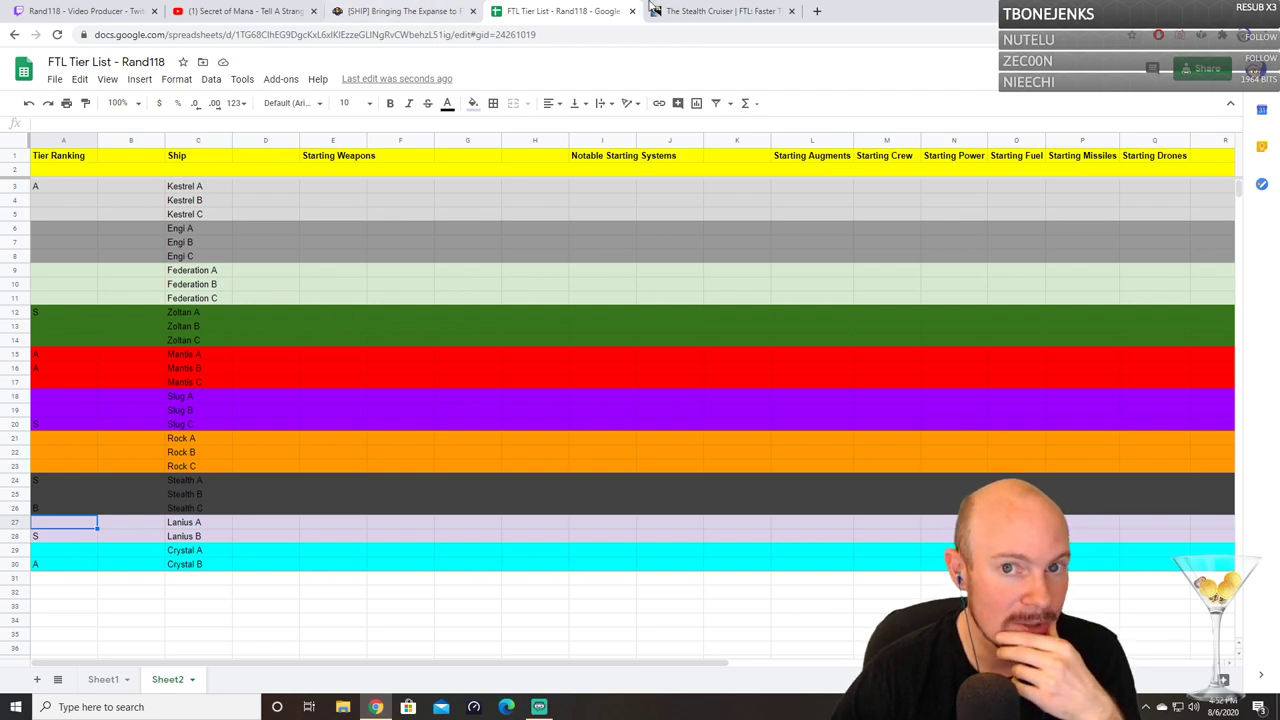
Step: Open the Engi Cruiser page through the FTL wiki's ship list and compare Layouts A, B and C
left_click(720, 11)
scroll(414, 365, "up", 3)
scroll(415, 367, "up", 10)
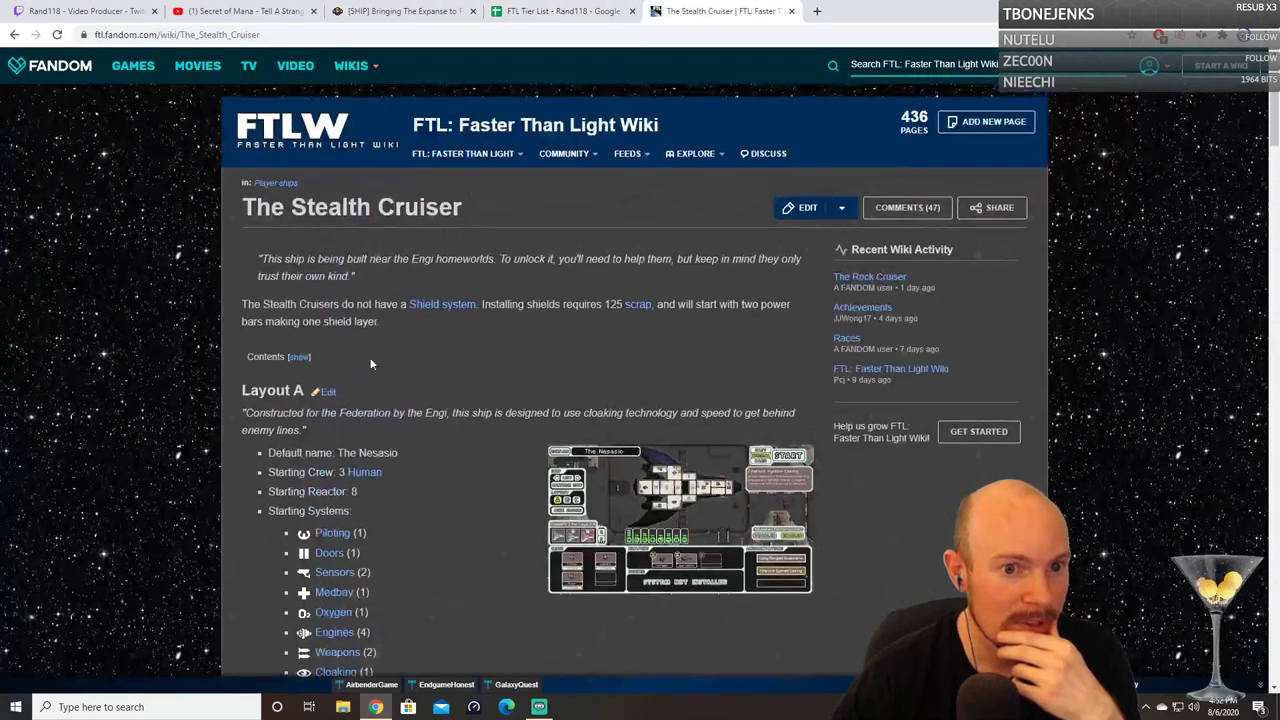
left_click(14, 36)
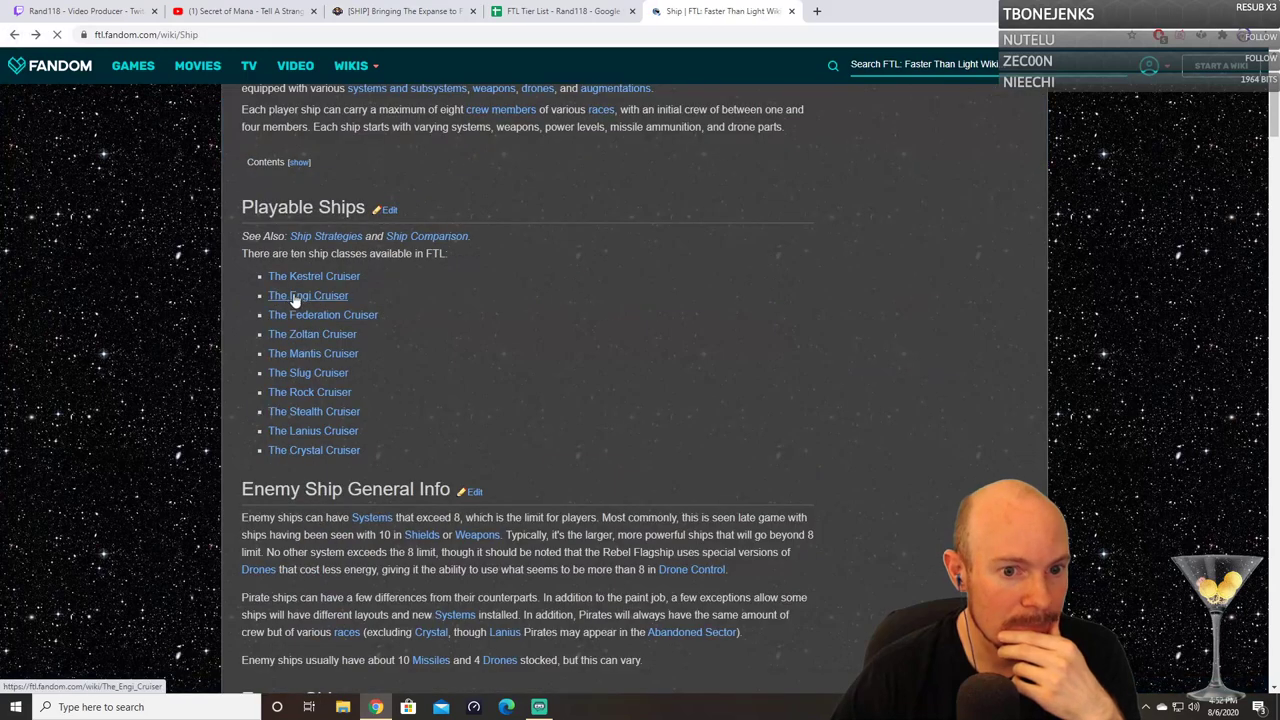
left_click(289, 295)
scroll(758, 422, "down", 6)
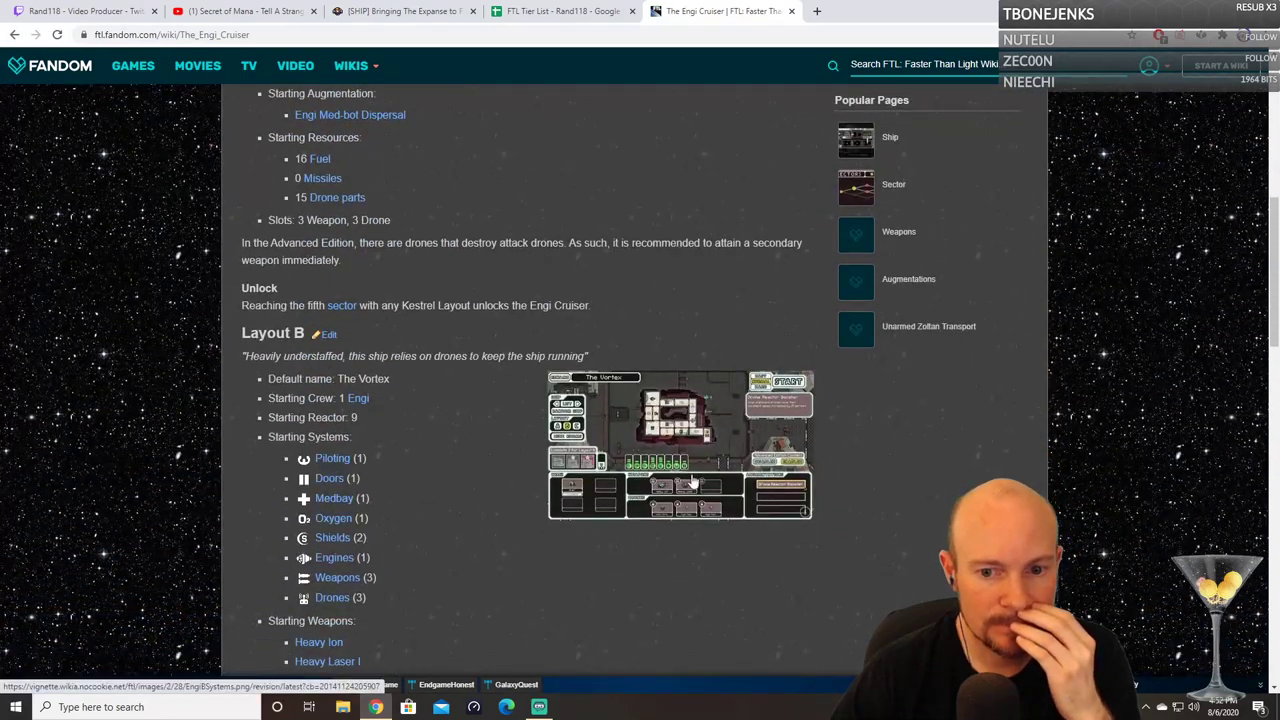
scroll(697, 499, "up", 6)
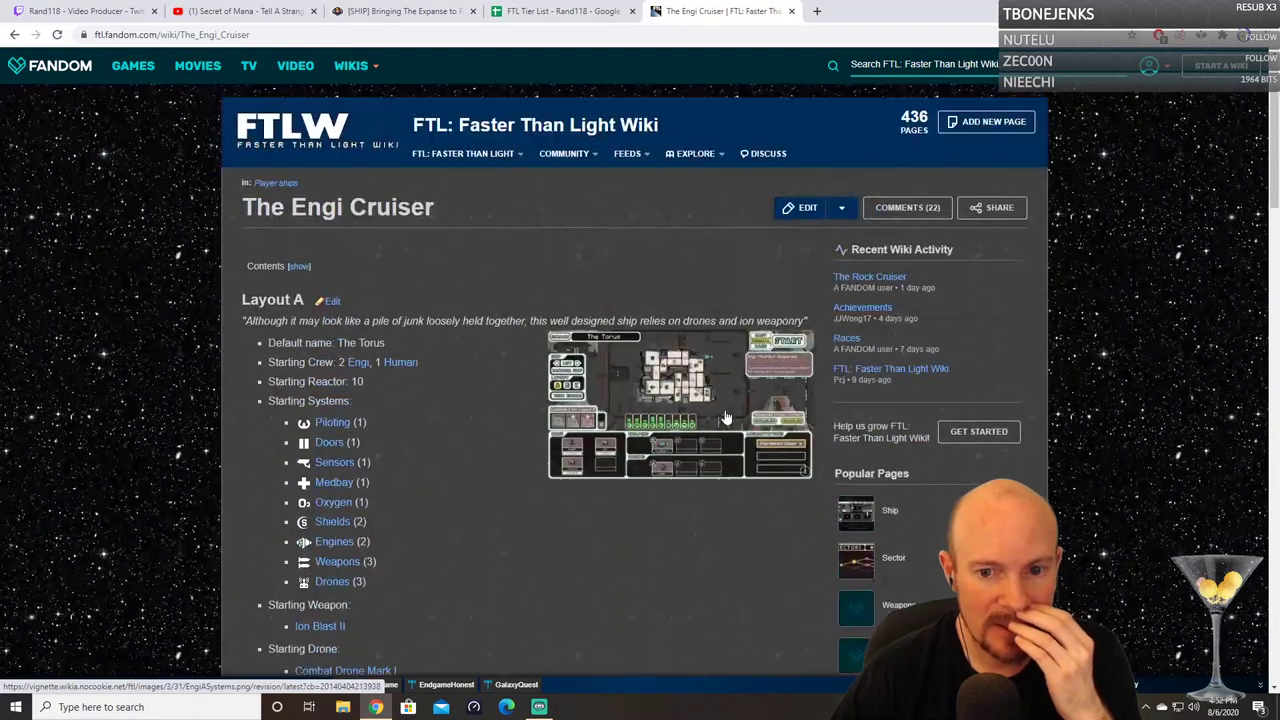
scroll(689, 444, "down", 10)
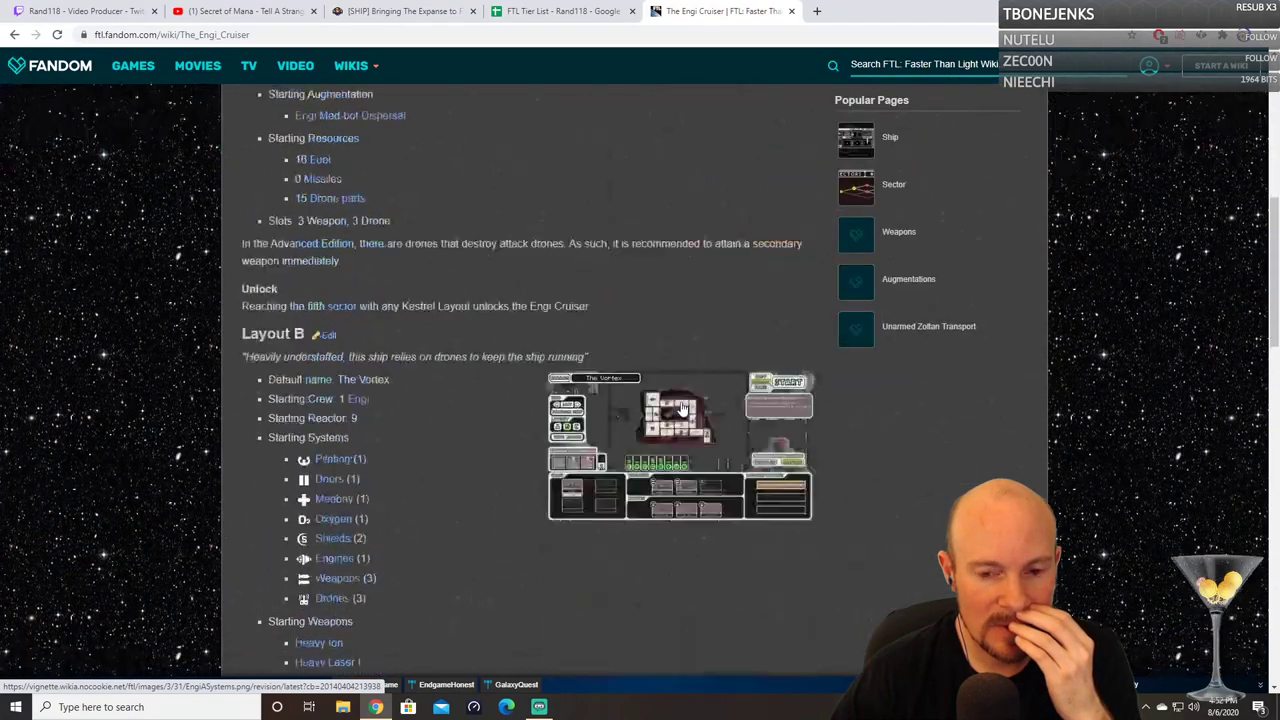
scroll(681, 408, "up", 1)
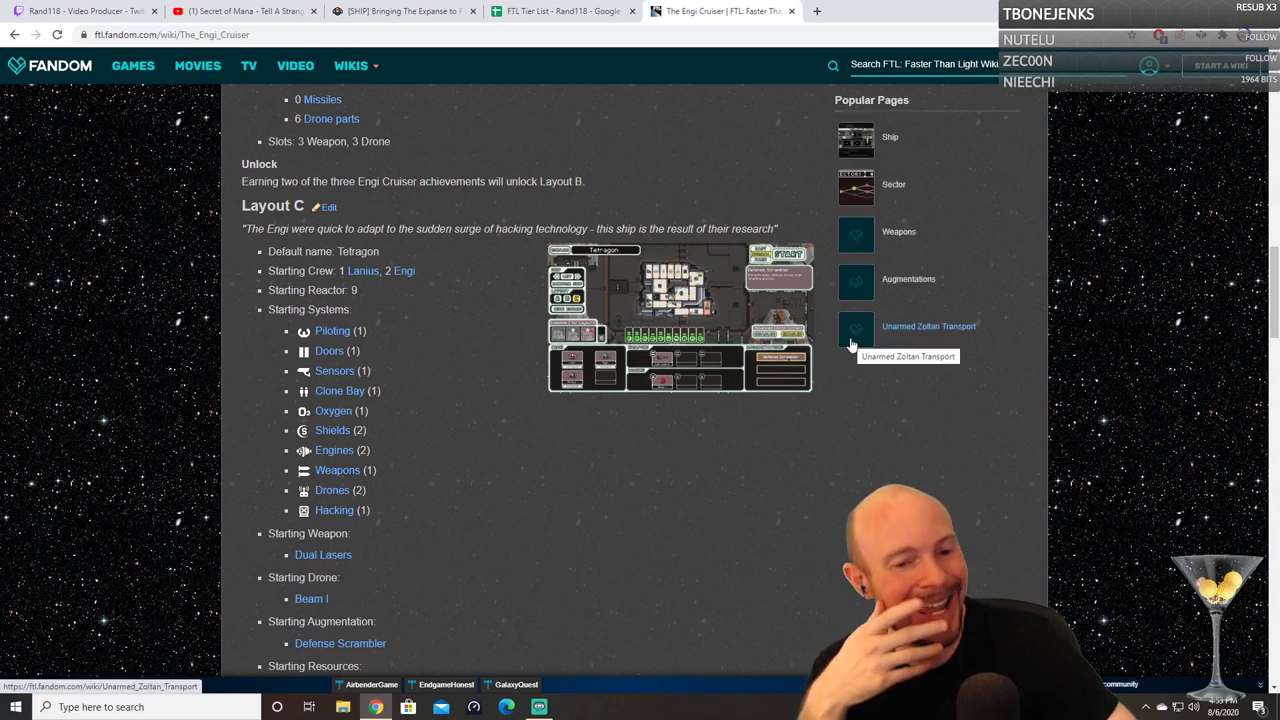
Step: Back in the FTL Tier List spreadsheet, enter the tier ranking A for Engi C and for Lanius A
left_click(560, 11)
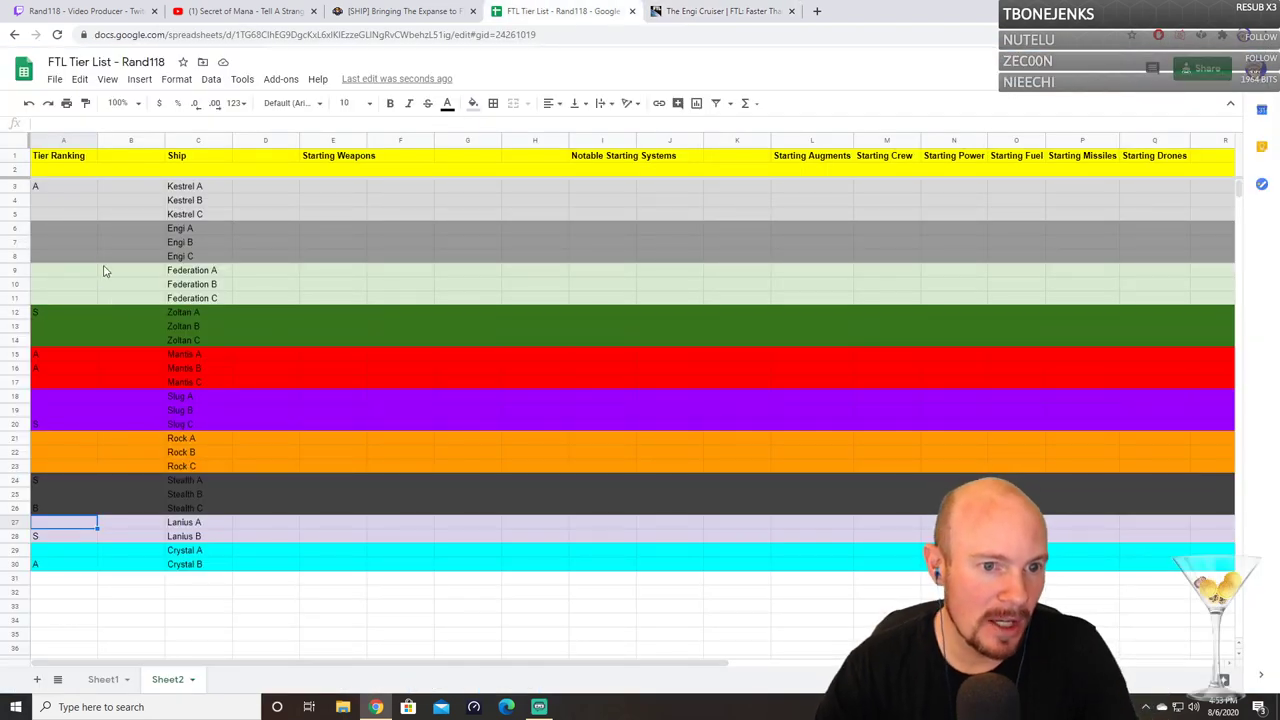
left_click(72, 260)
type("A")
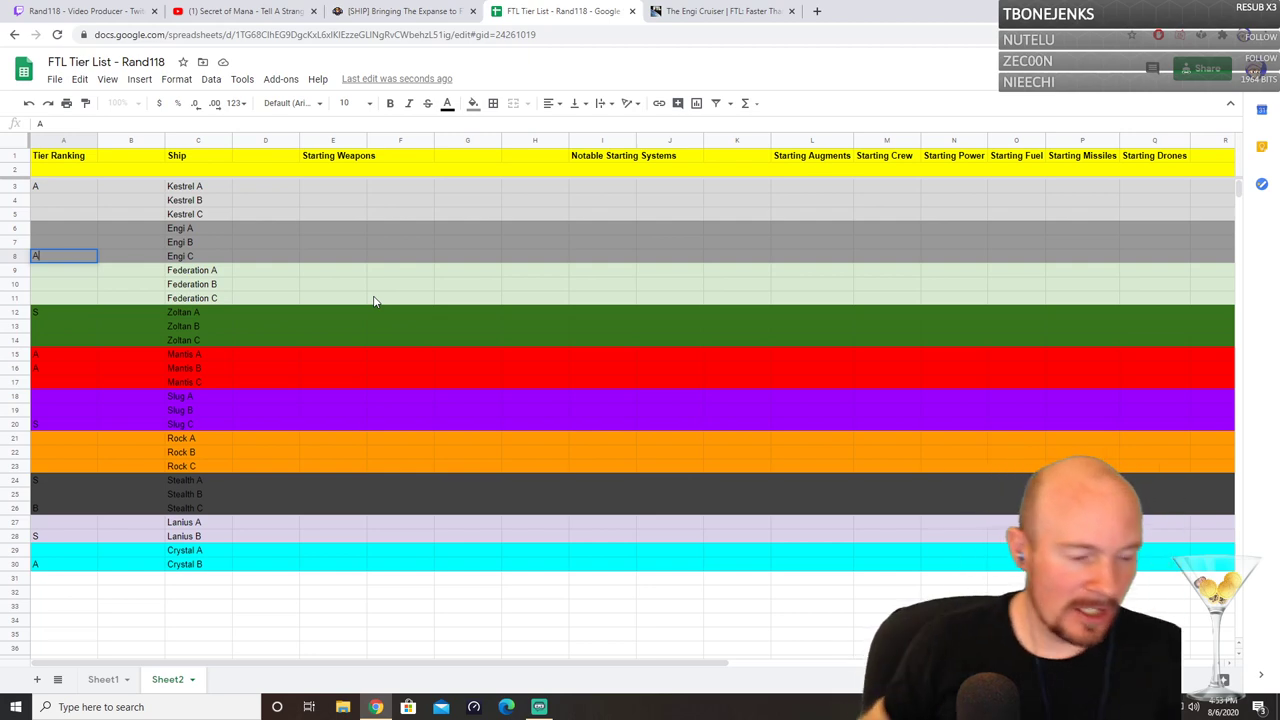
left_click(715, 11)
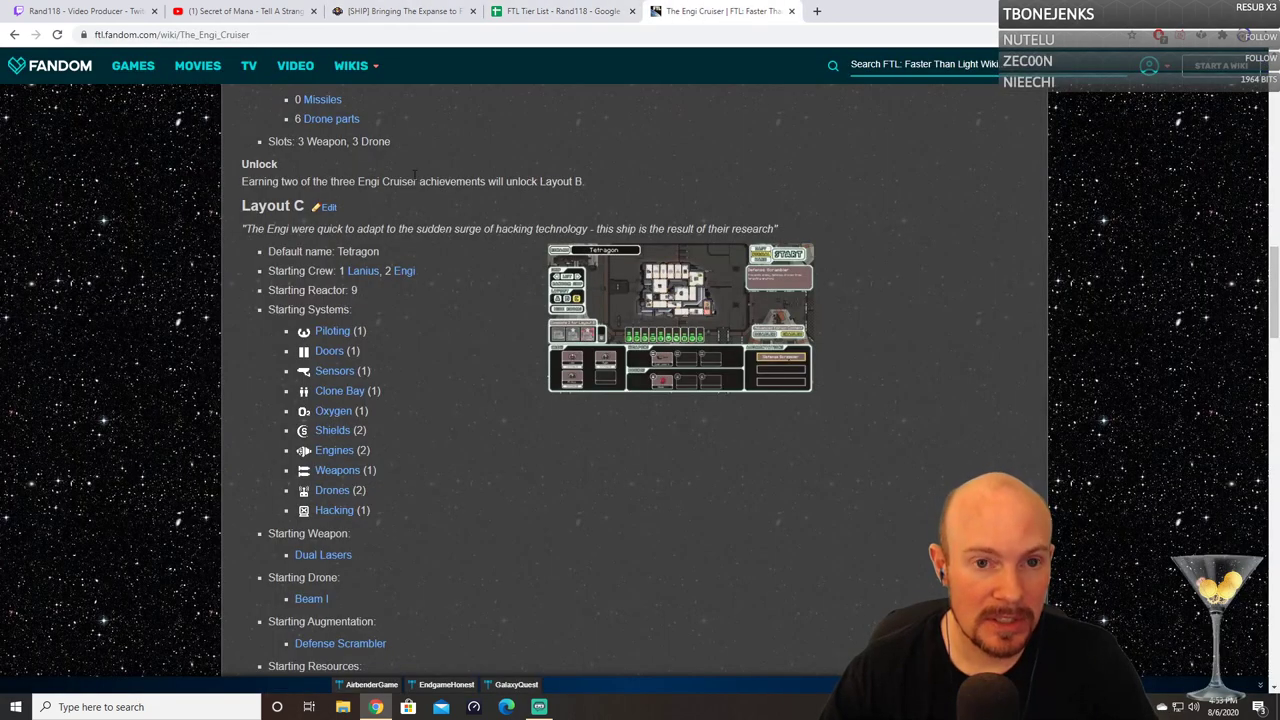
left_click(560, 11)
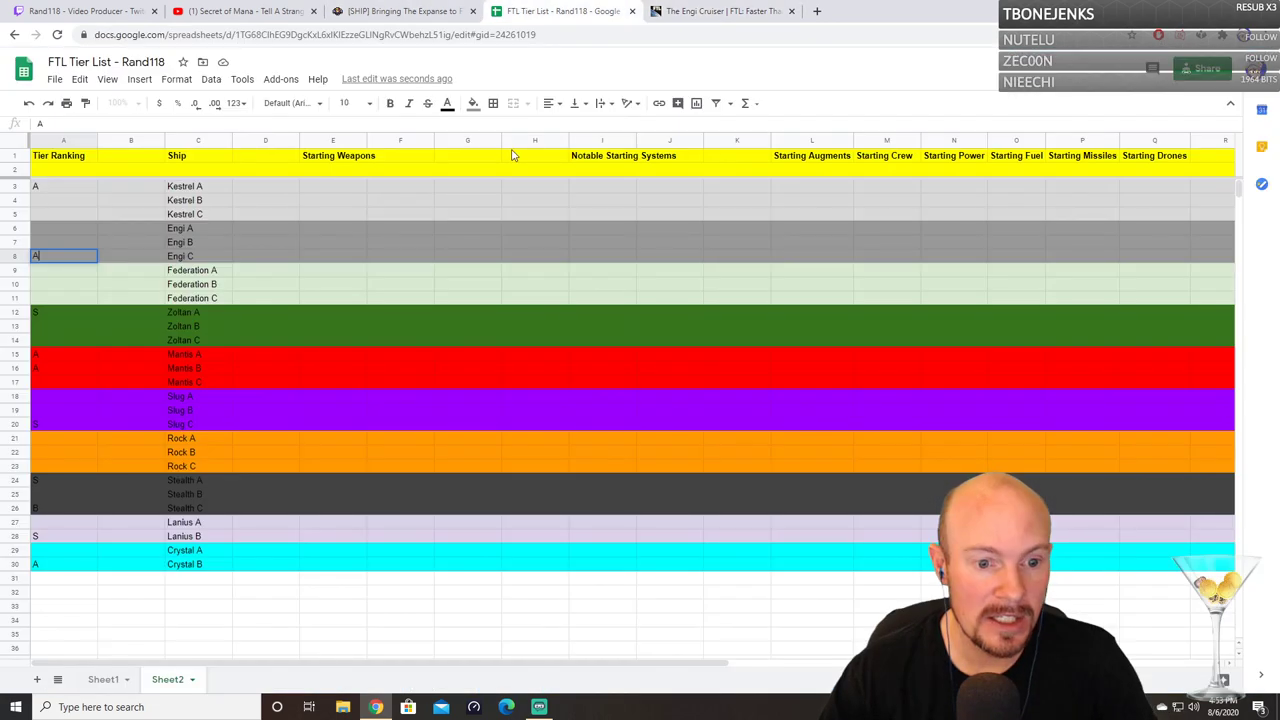
left_click(77, 522)
type("A")
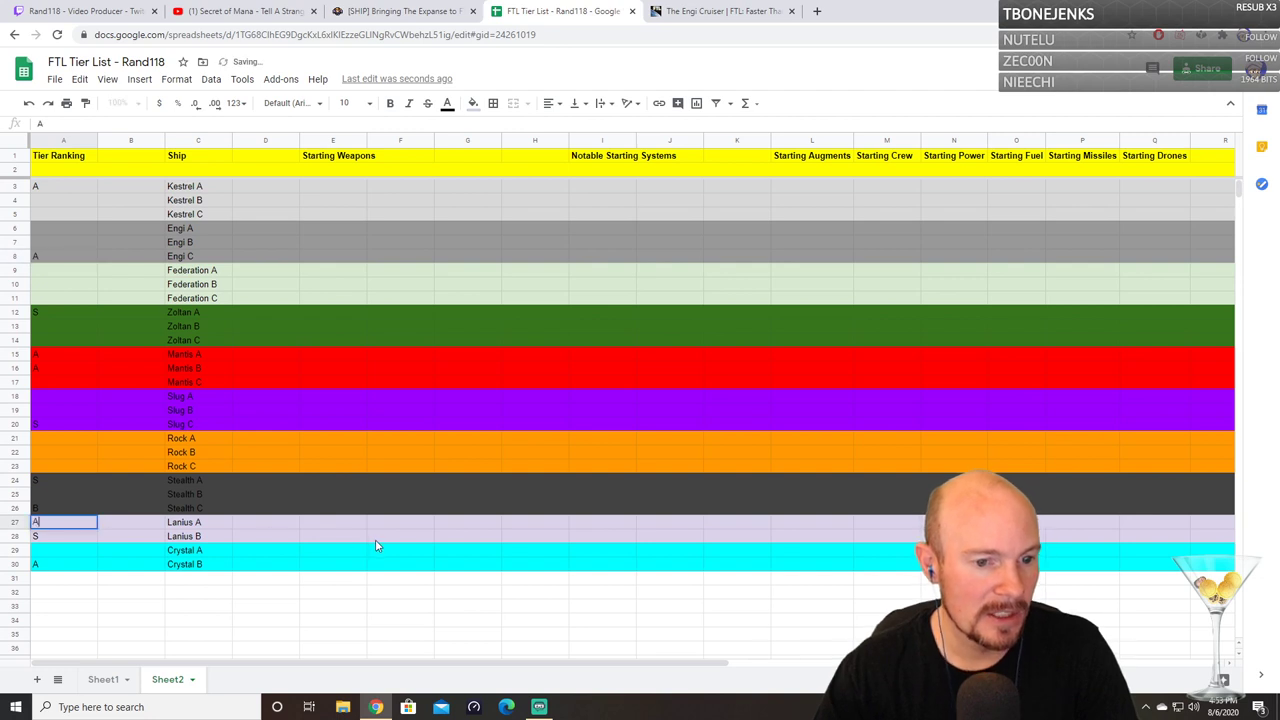
left_click(75, 556)
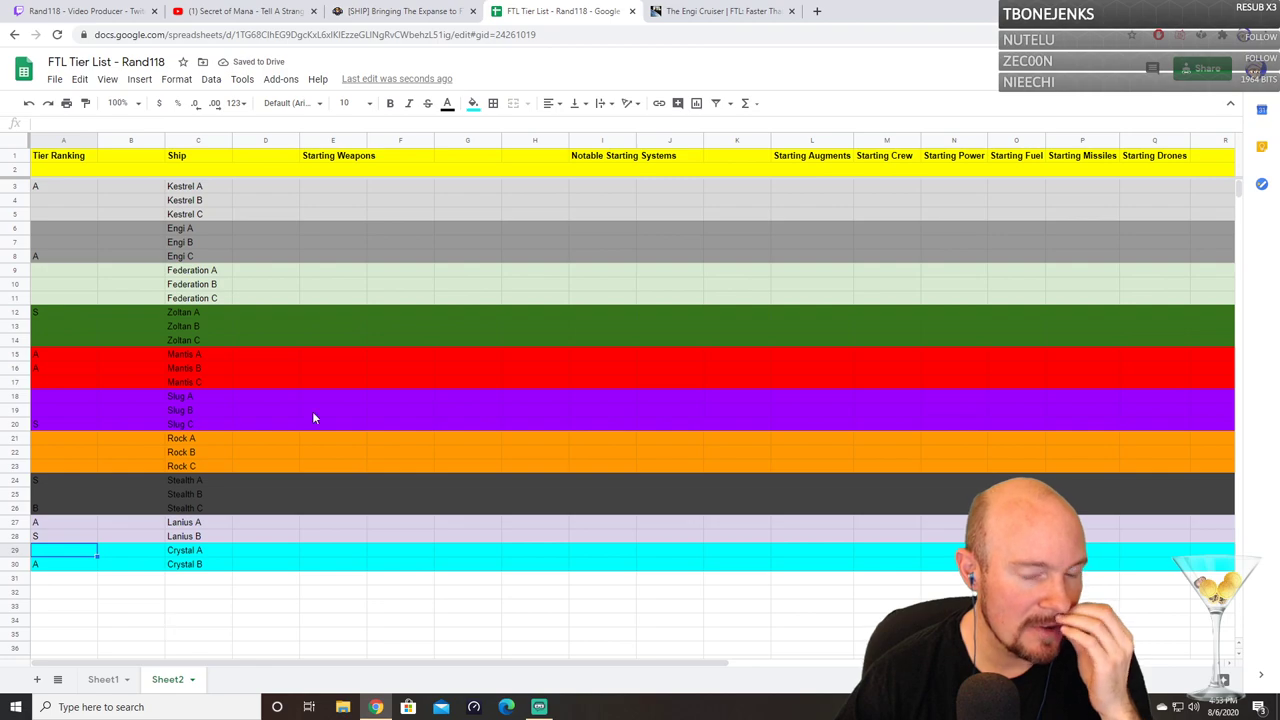
Step: Open the Crystal Cruiser page through the FTL wiki's ship list and examine the crew, systems and weapons of Layout A
left_click(715, 11)
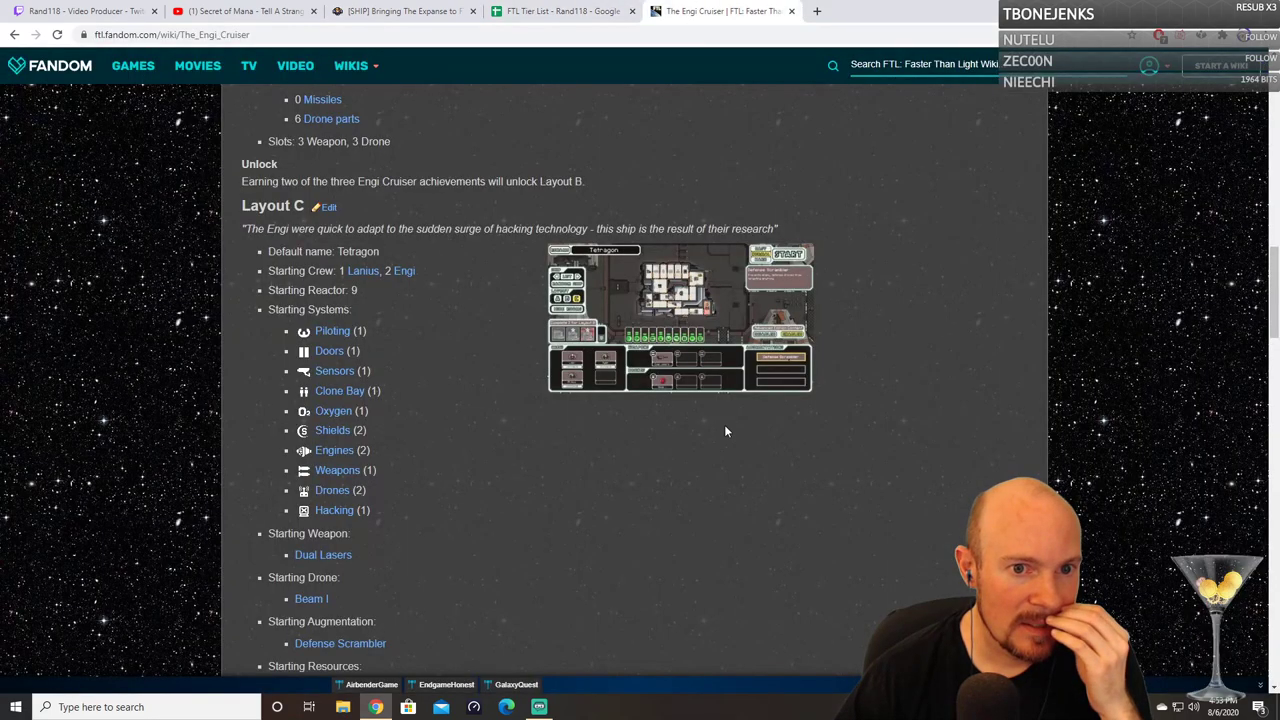
scroll(720, 425, "up", 10)
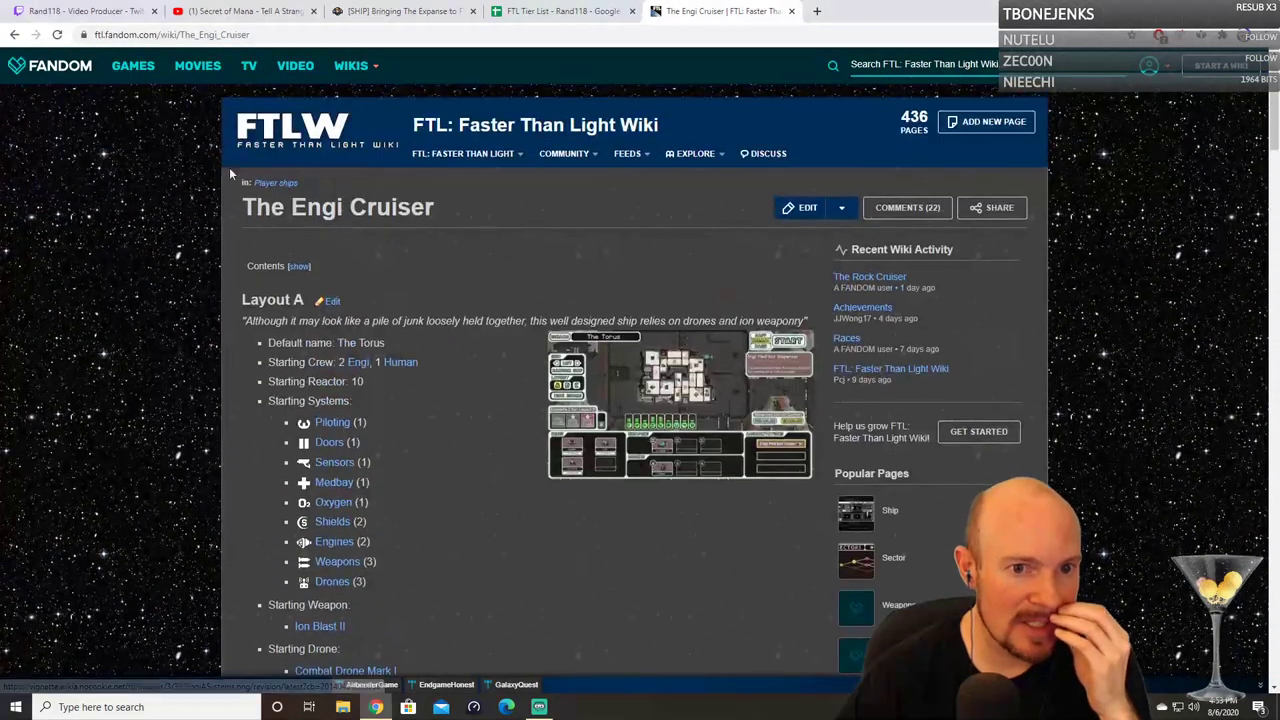
left_click(275, 183)
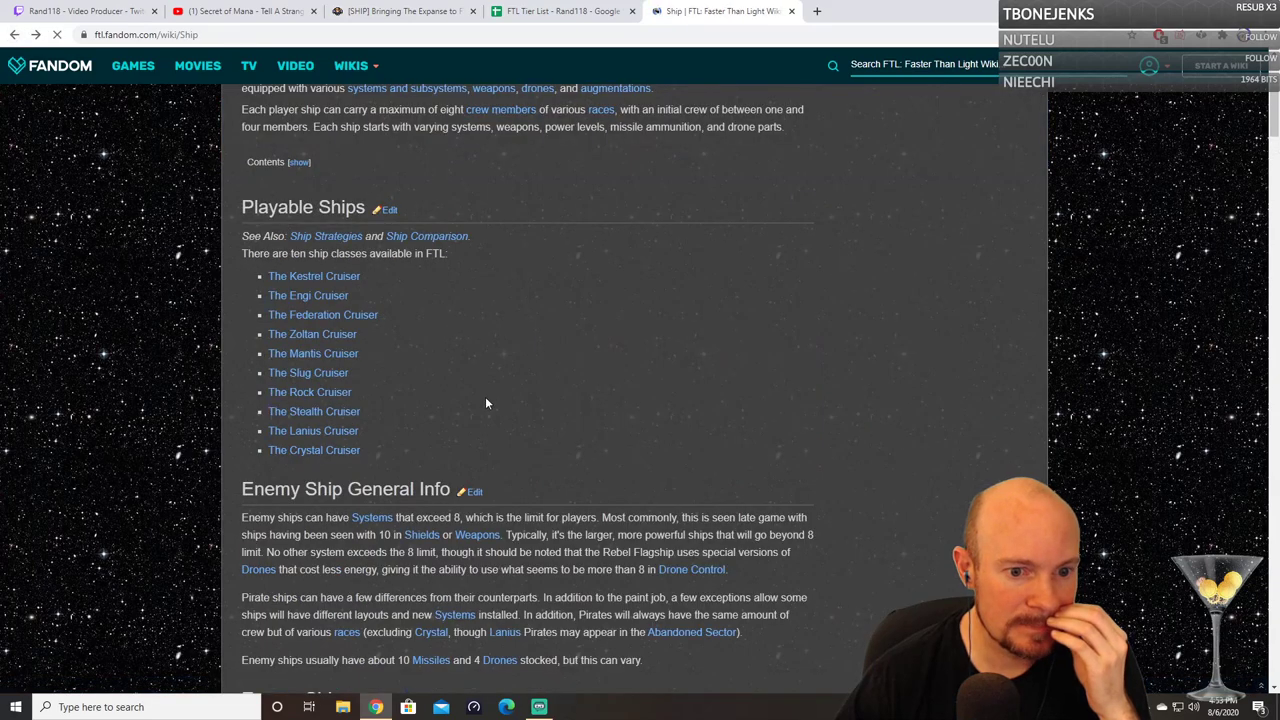
left_click(330, 450)
scroll(519, 464, "down", 2)
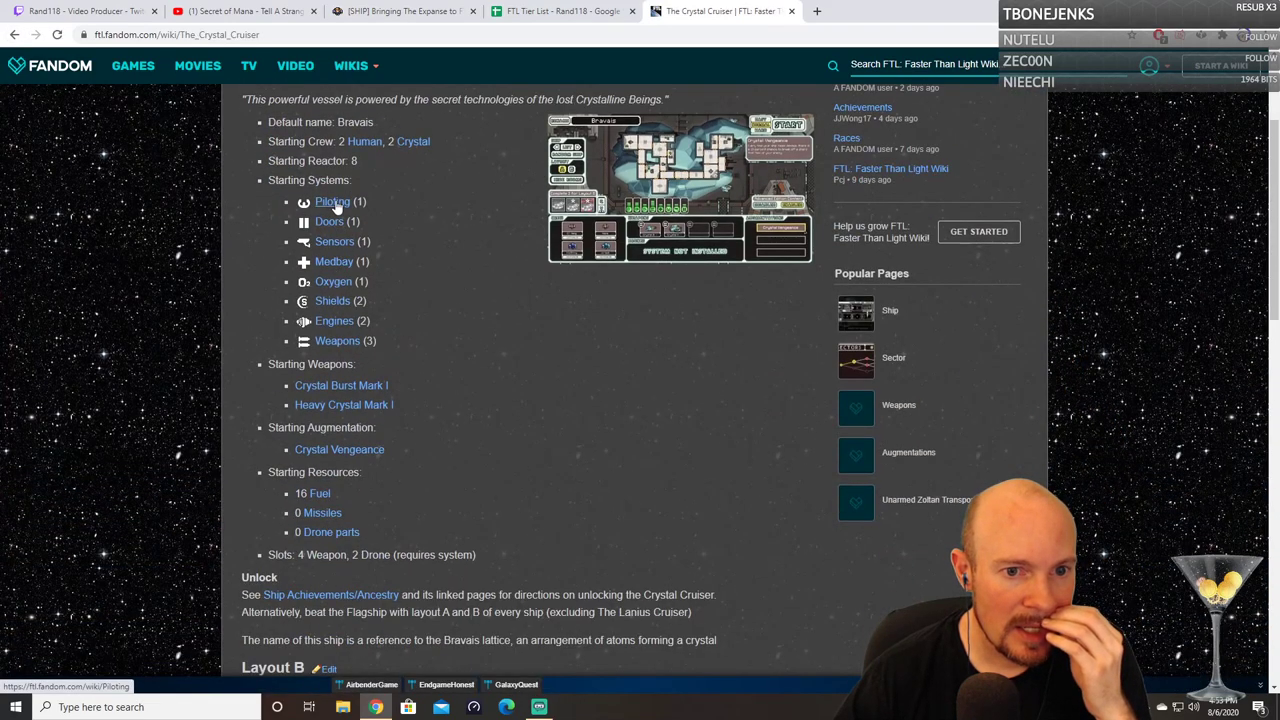
scroll(546, 405, "up", 2)
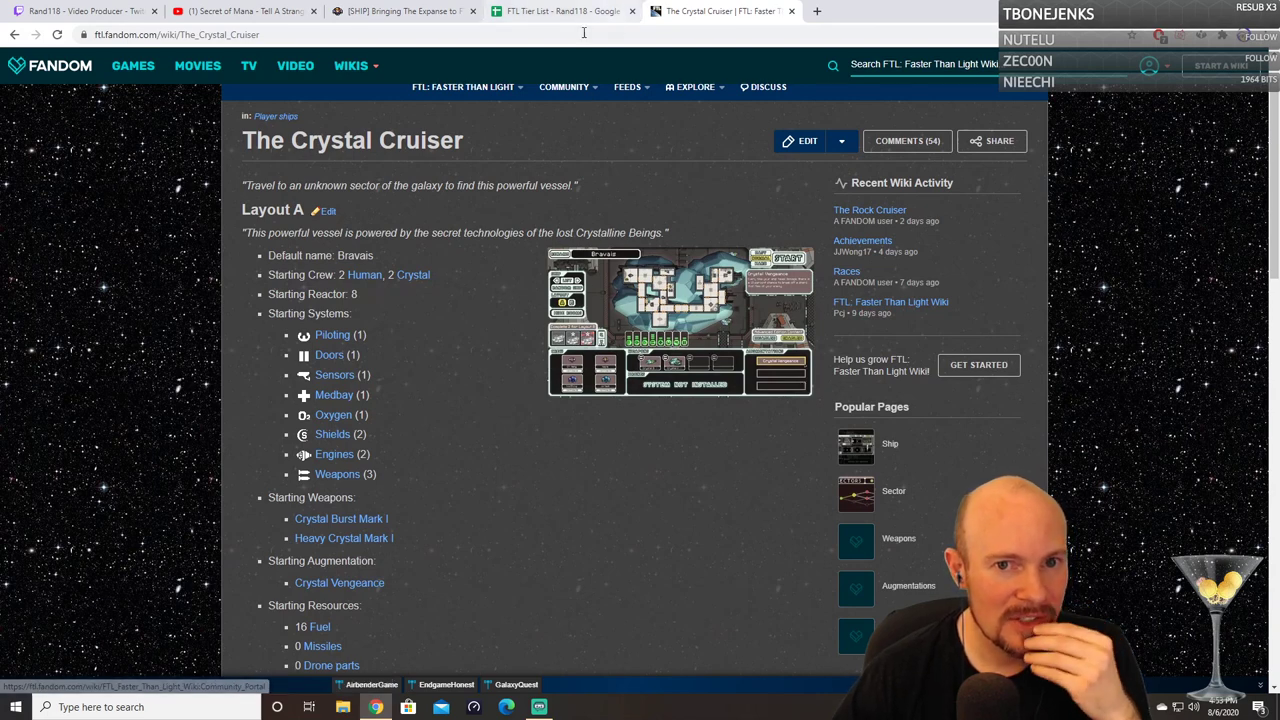
Step: Return to the FTL Tier List spreadsheet and enter the tier ranking B for Crystal A and A for Kestrel B
left_click(563, 11)
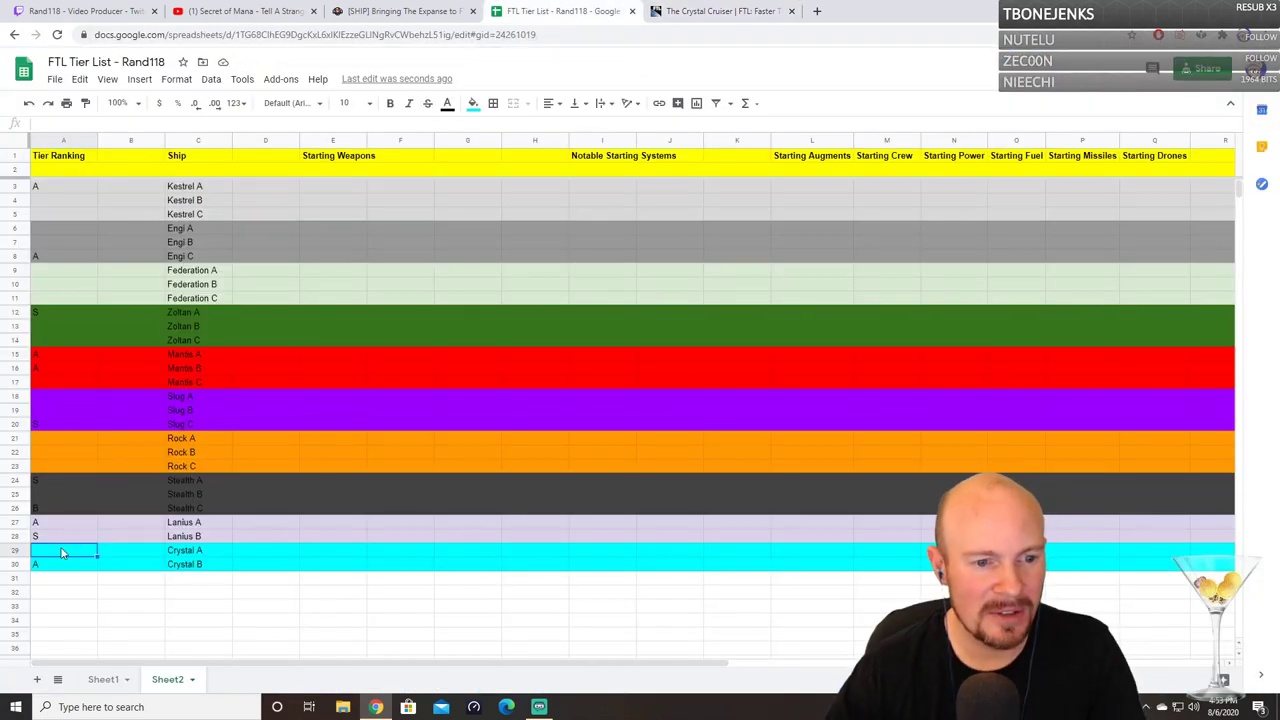
type("B")
key("Tab")
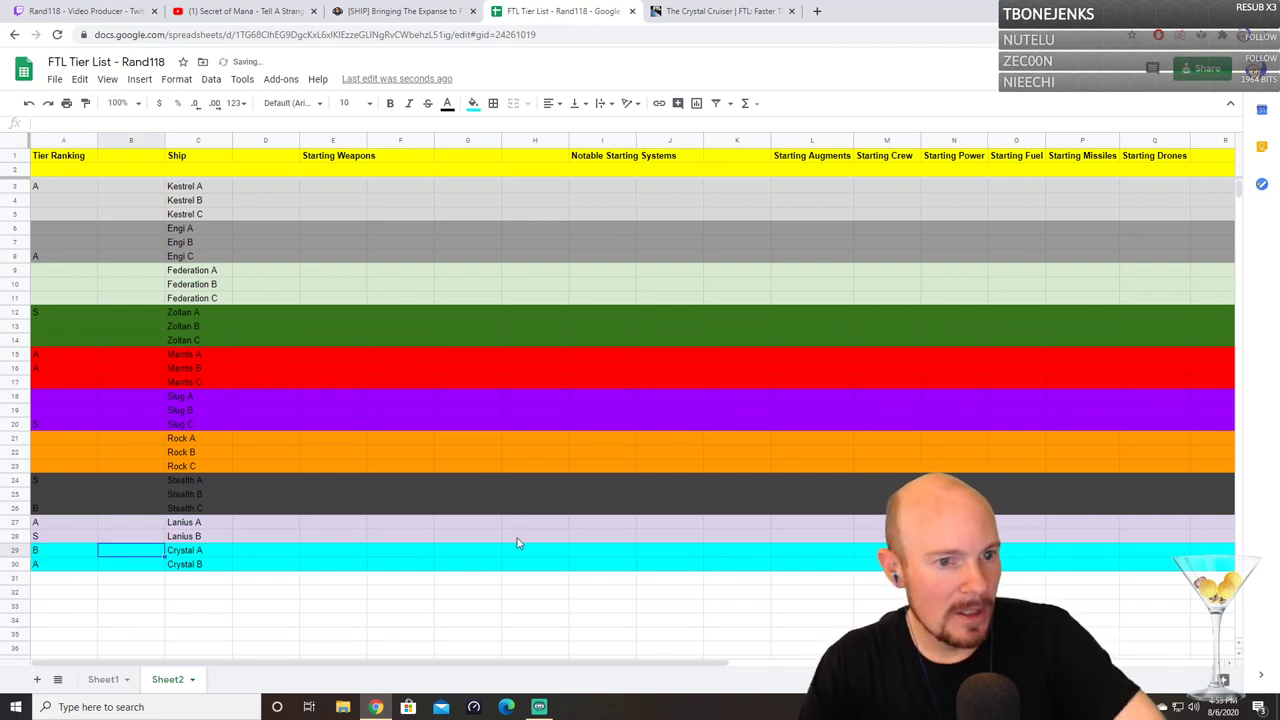
left_click(52, 200)
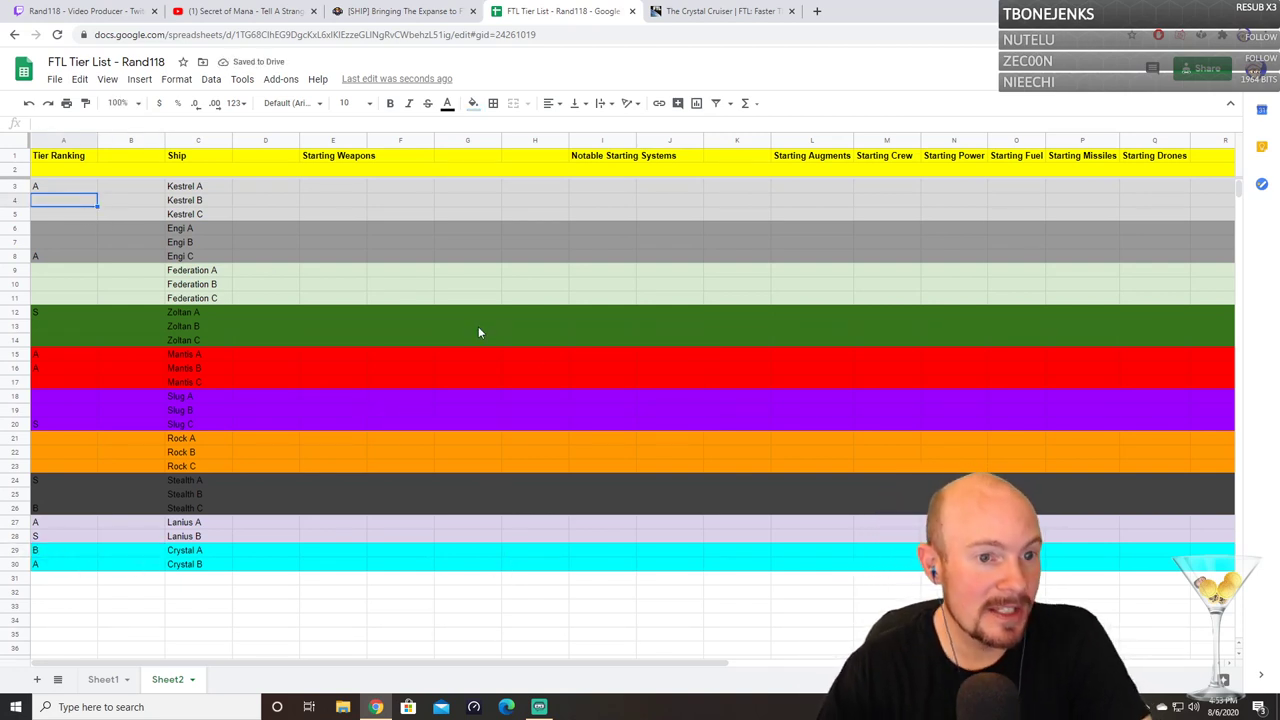
type("A")
left_click(323, 258)
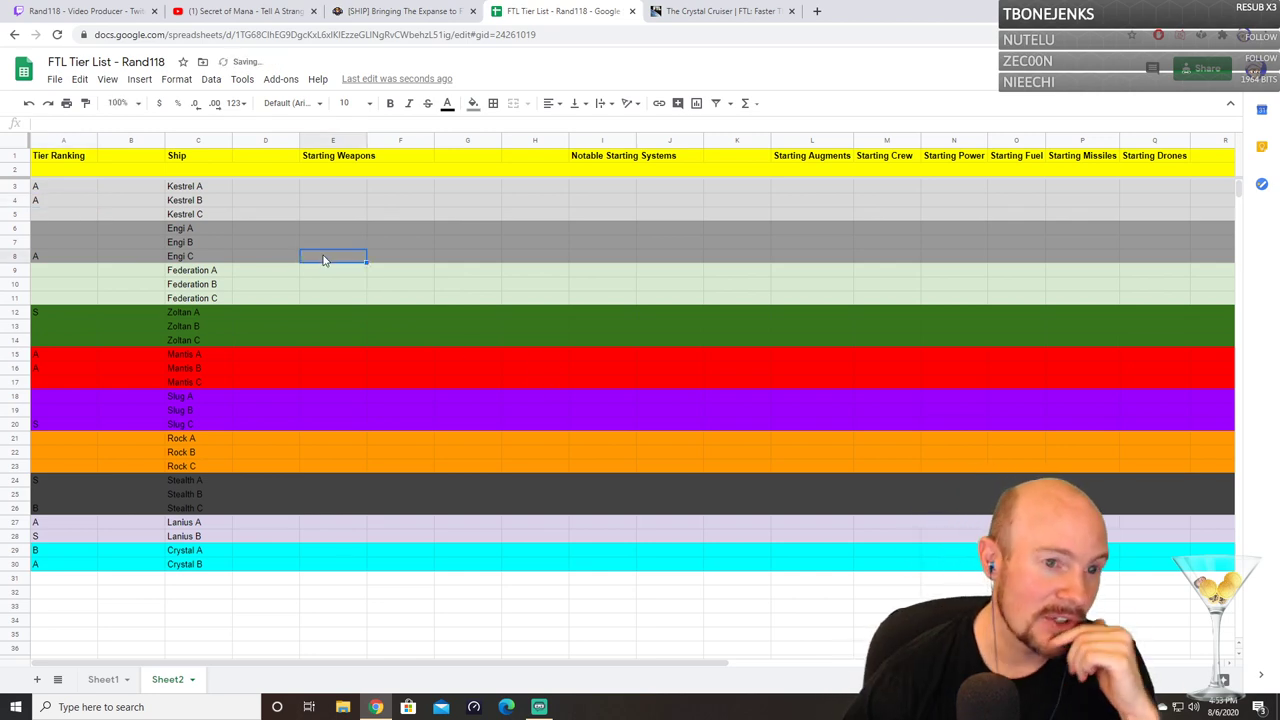
Step: Examine Layout B on the FTL wiki's Kestrel Cruiser page and return to the FTL Tier List spreadsheet
left_click(665, 10)
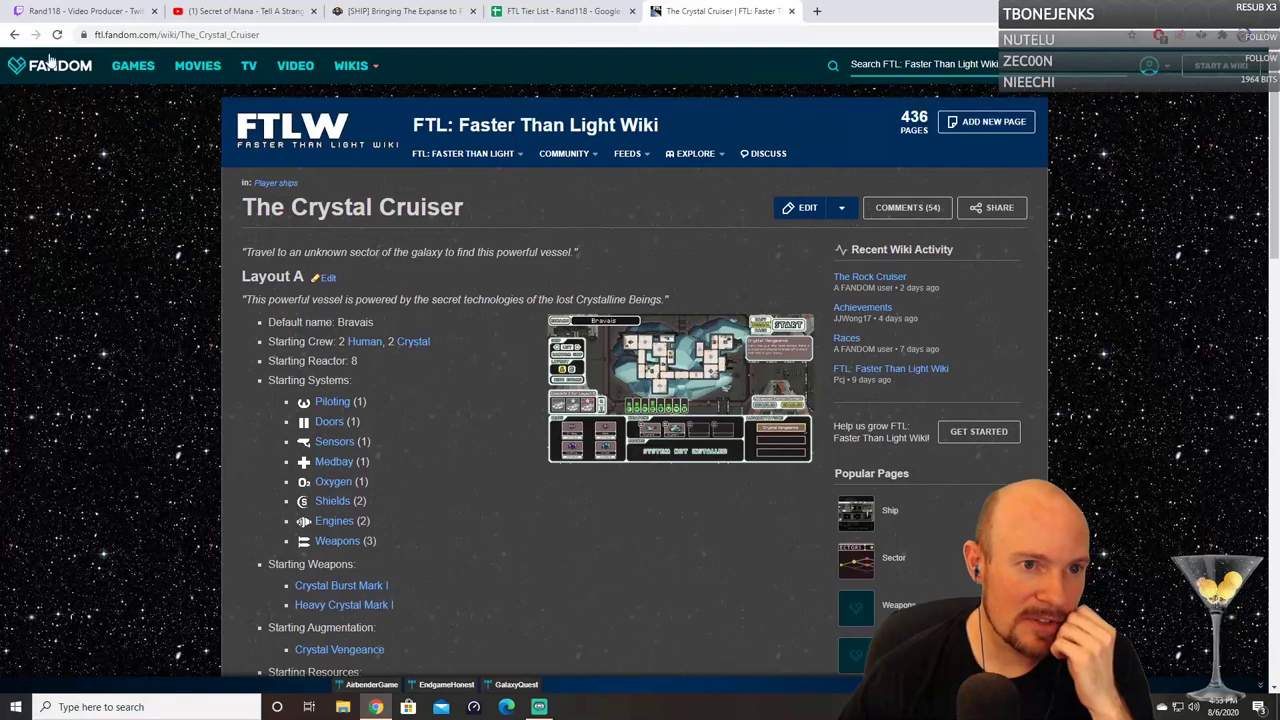
key("alt+Left")
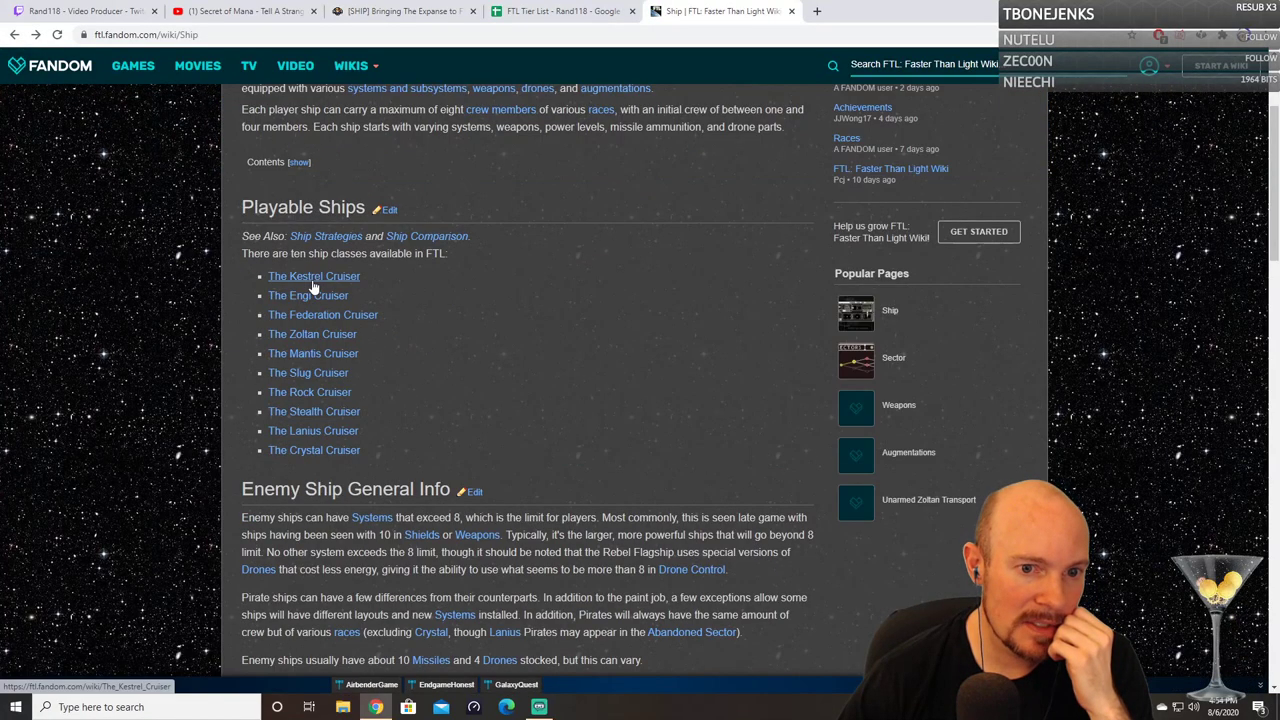
left_click(312, 277)
scroll(574, 463, "down", 4)
scroll(574, 467, "down", 3)
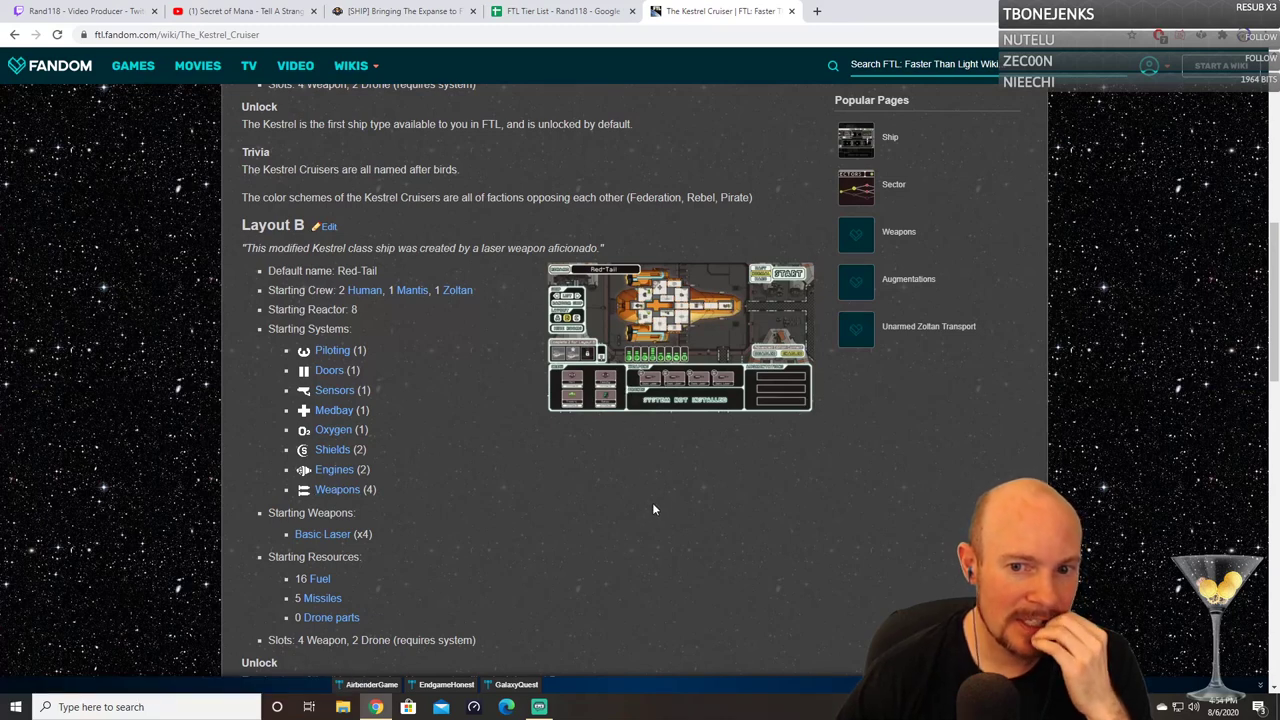
left_click(560, 11)
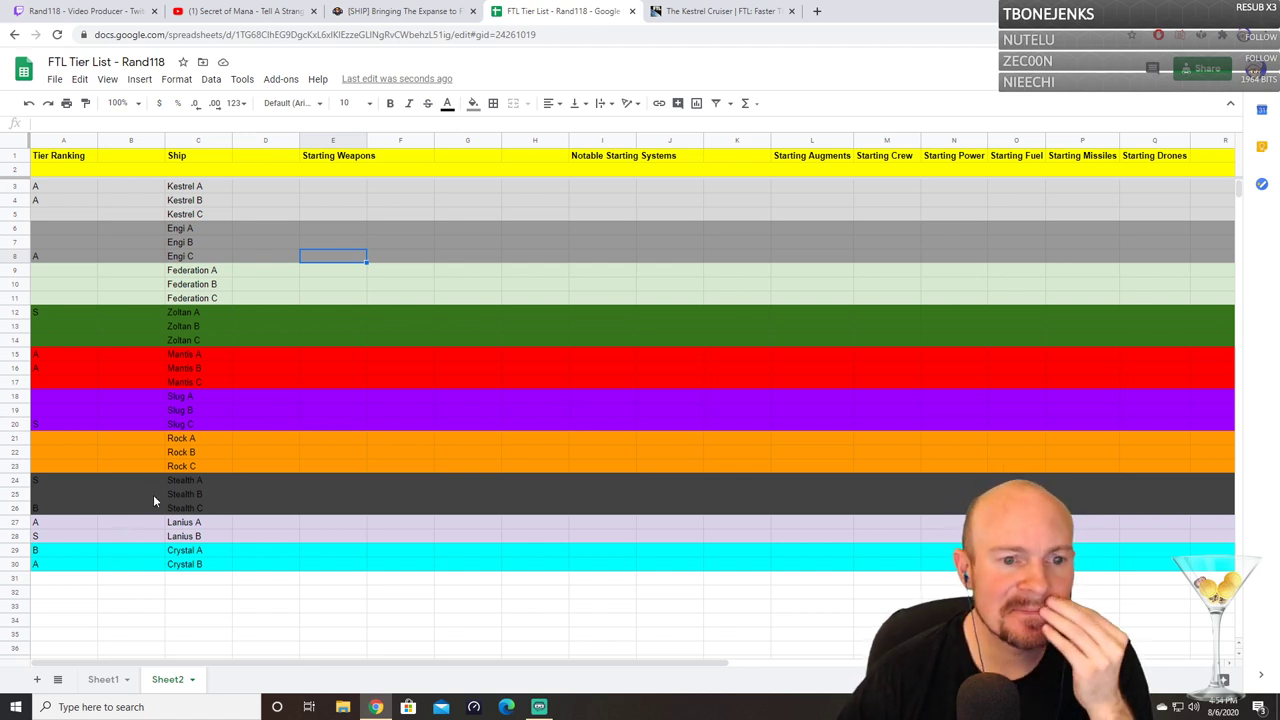
Step: Enter the tier ranking B for Mantis C
left_click(76, 384)
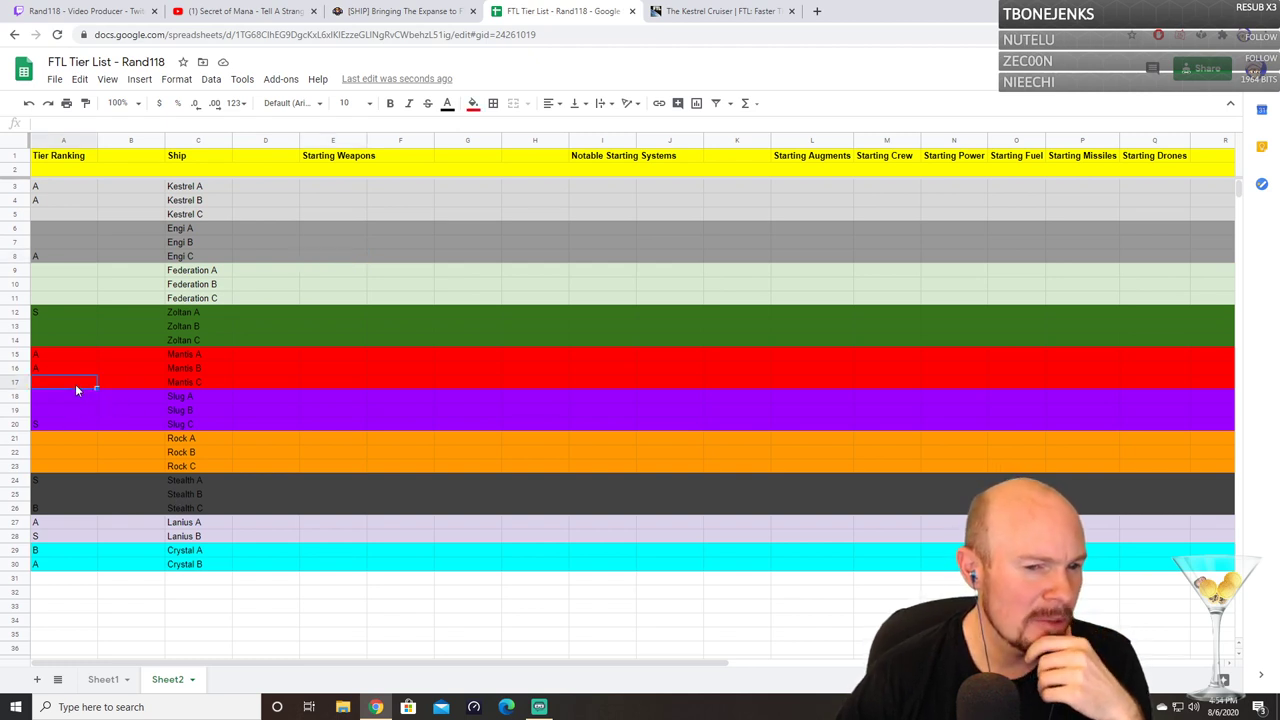
double_click(76, 385)
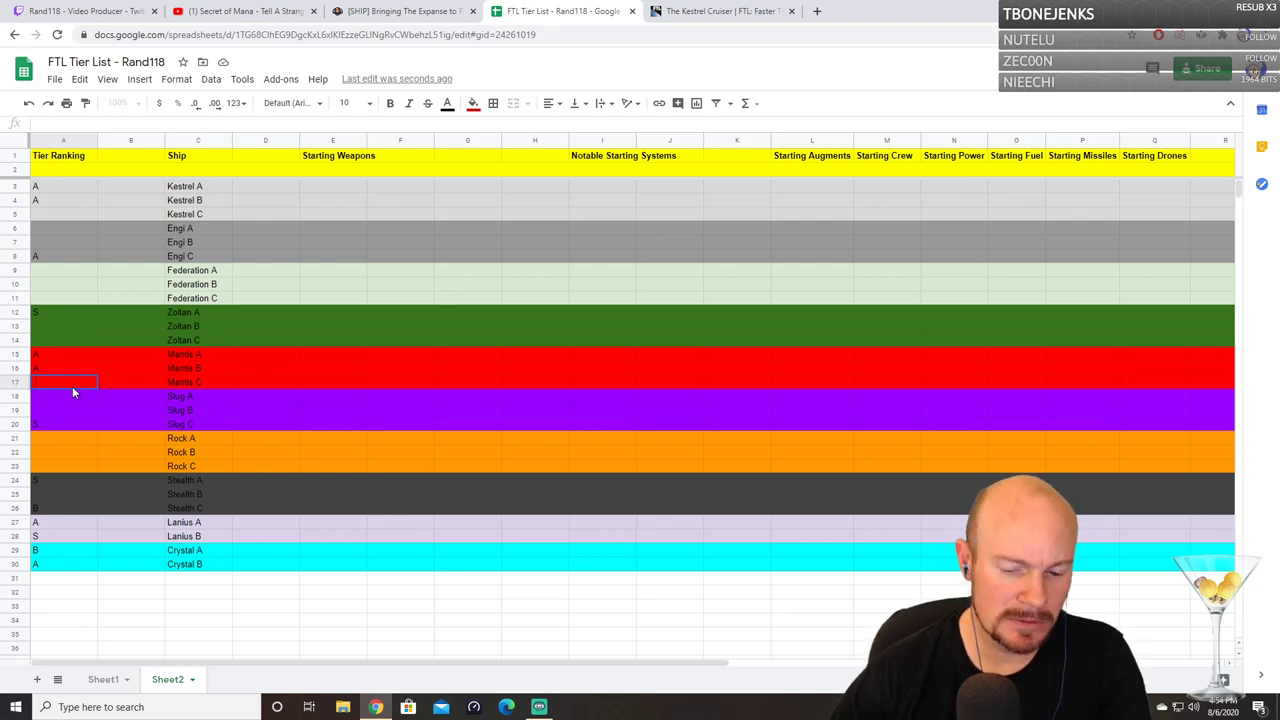
key("Escape")
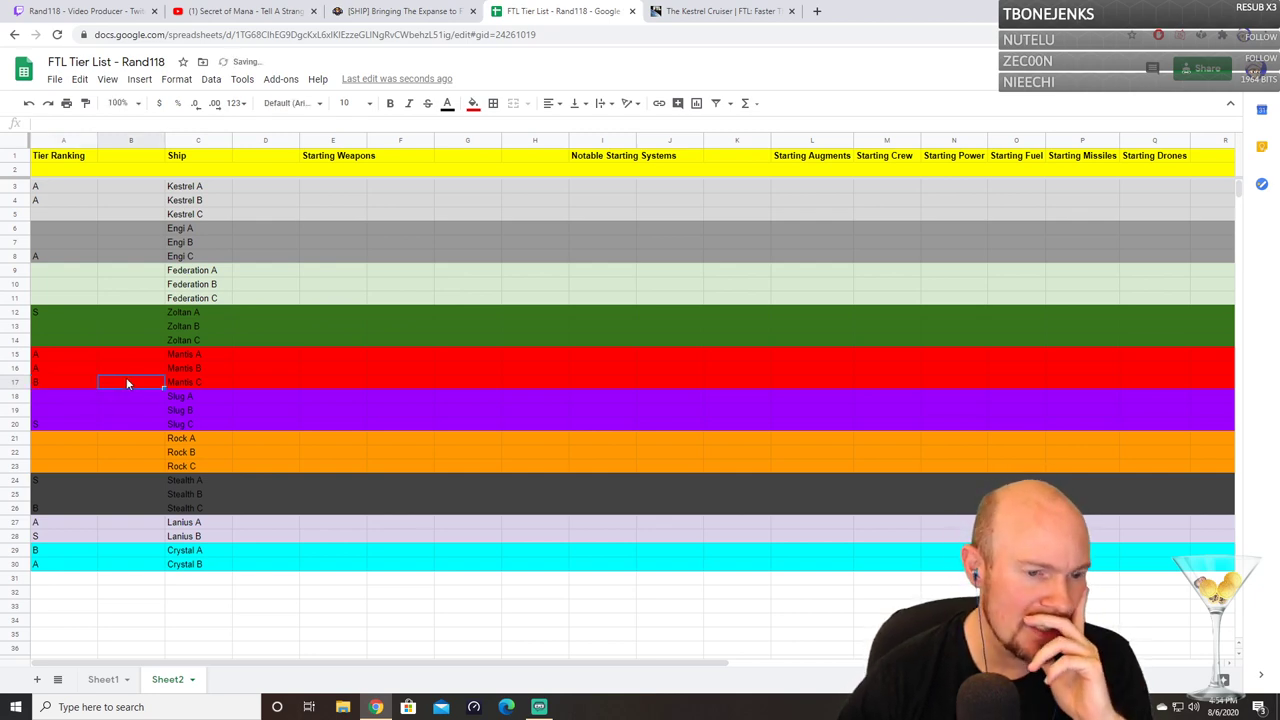
Step: Examine Layout C on the FTL wiki's Mantis Cruiser page and return to the FTL Tier List spreadsheet
left_click(700, 11)
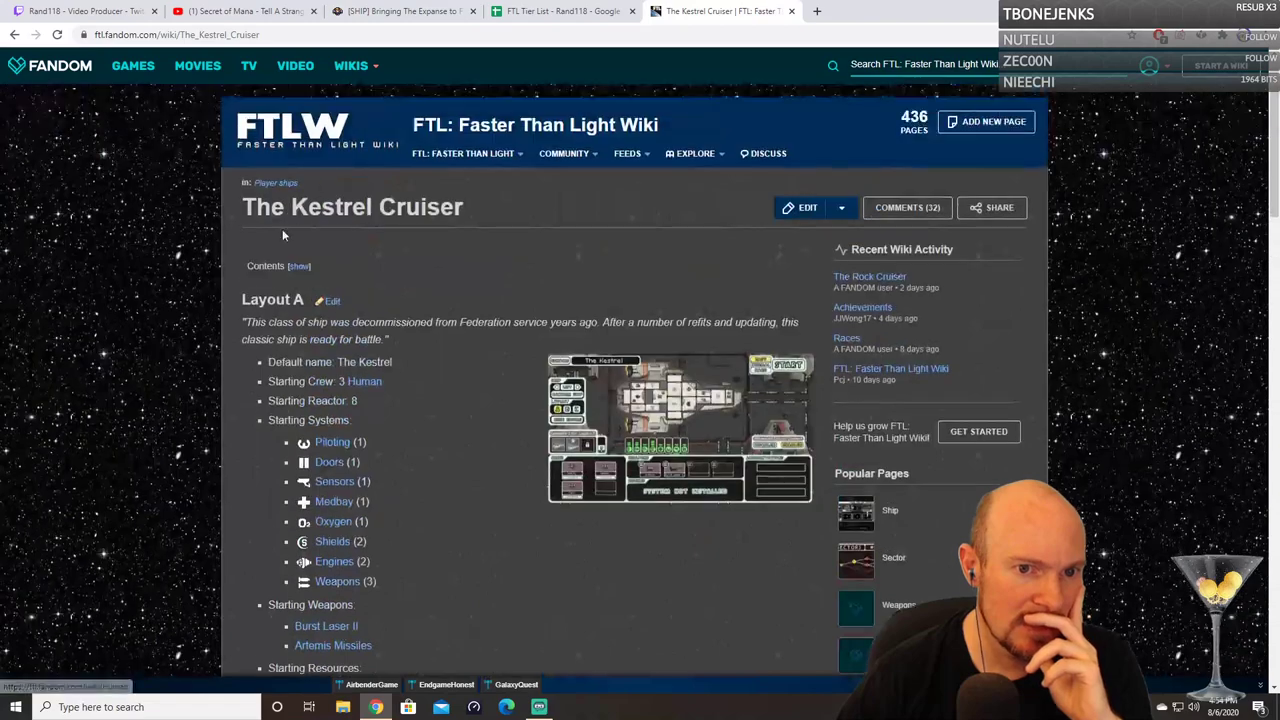
key("alt+Left")
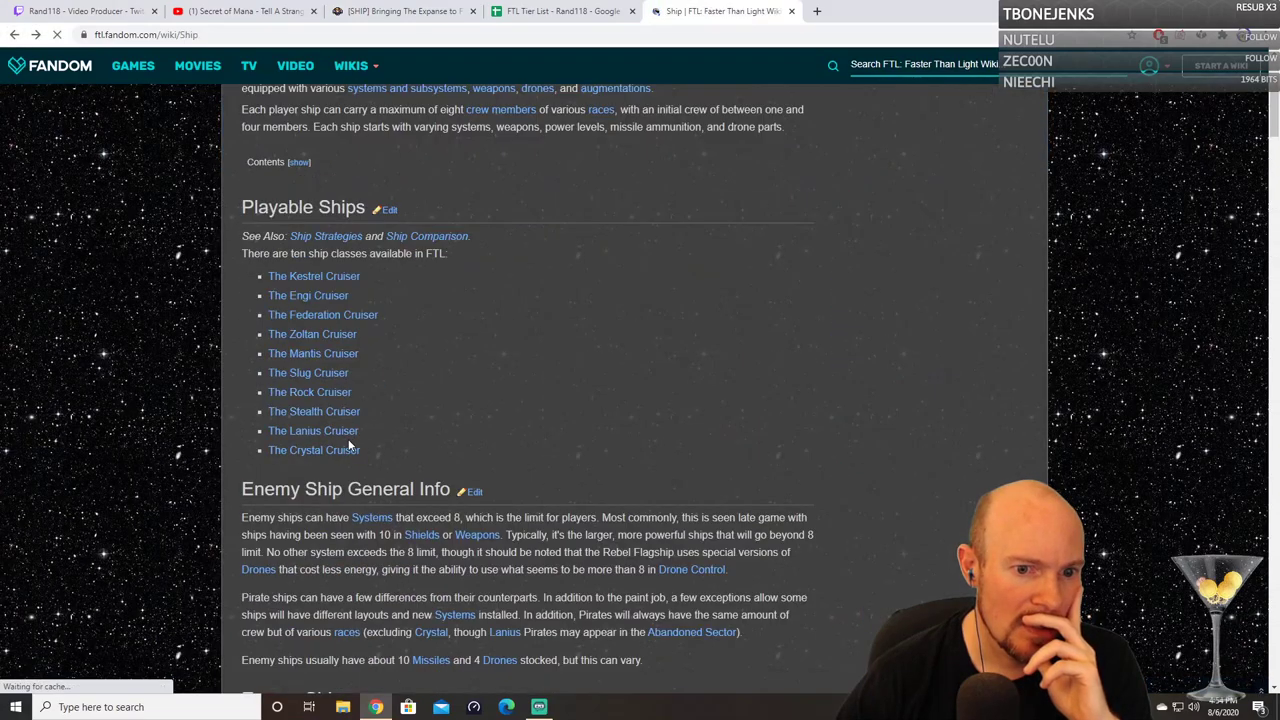
left_click(313, 354)
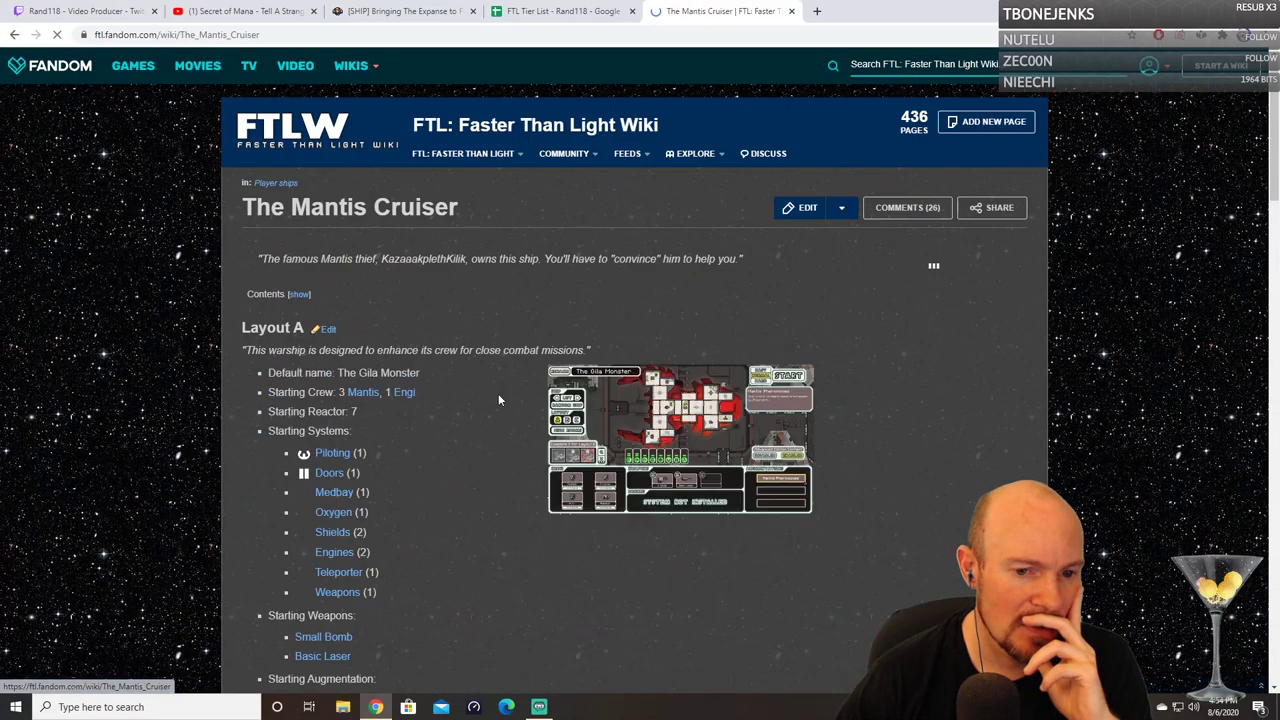
scroll(498, 393, "down", 15)
scroll(678, 364, "up", 3)
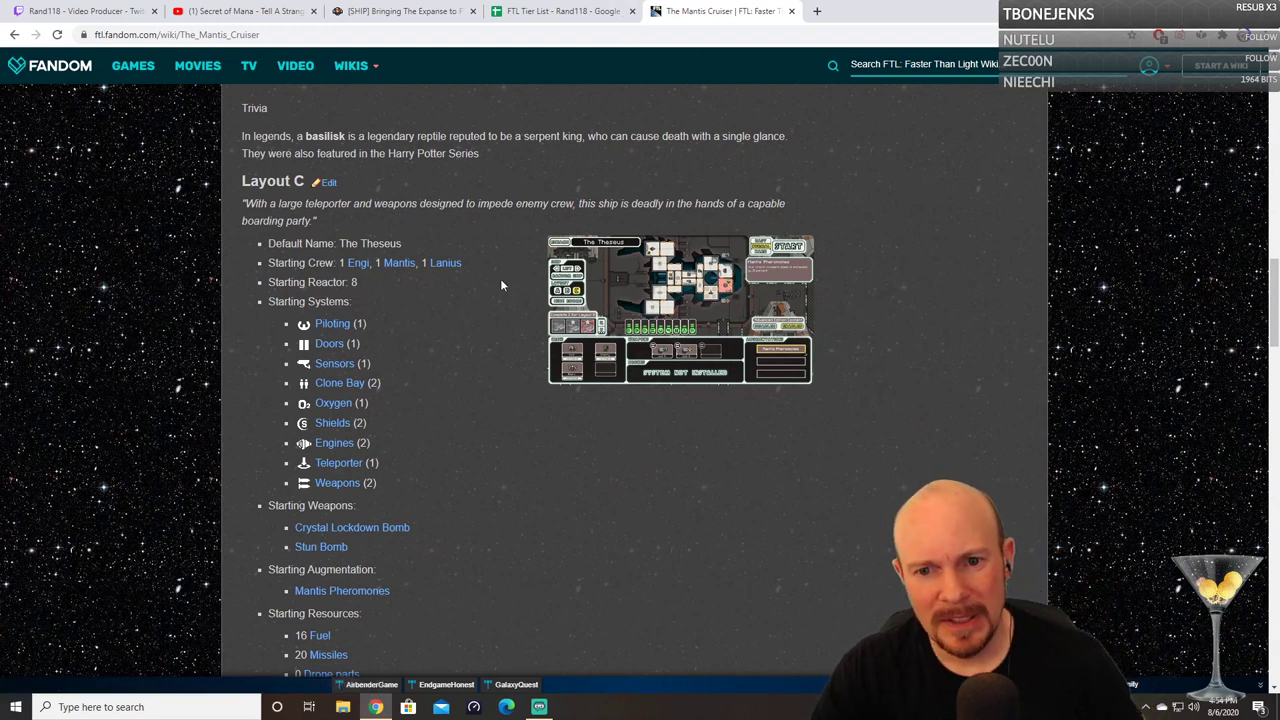
left_click(560, 12)
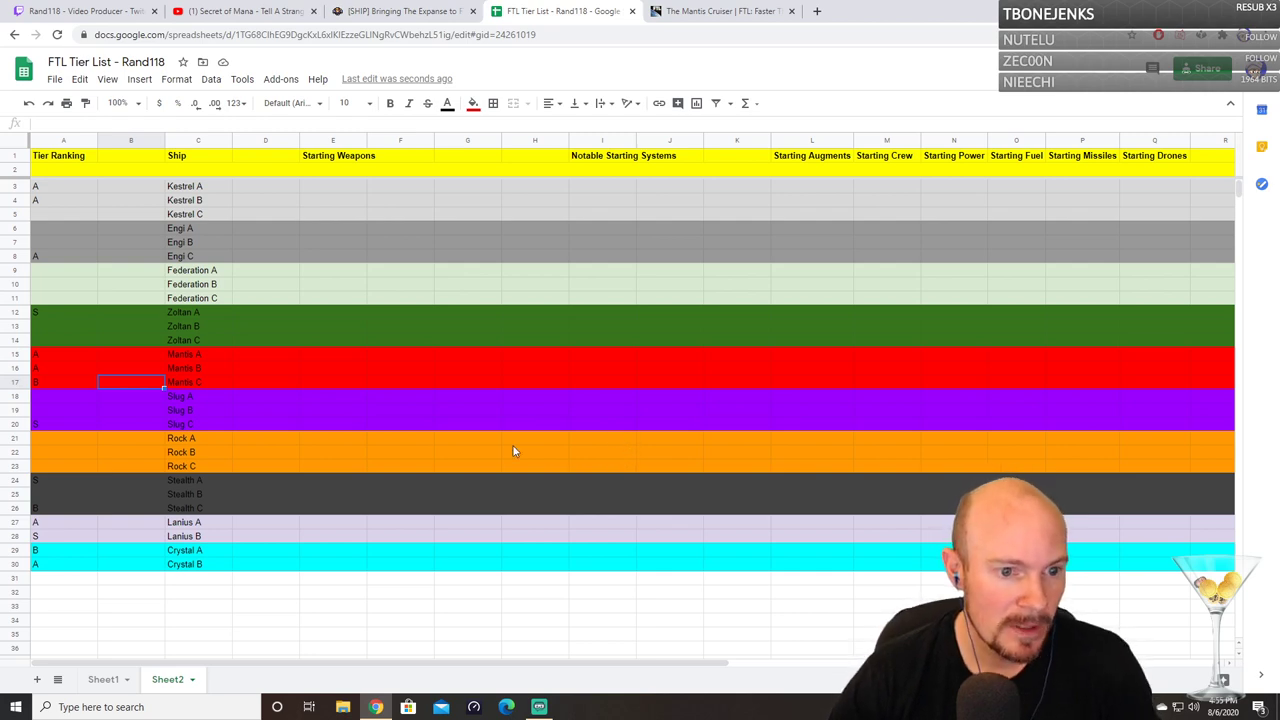
Step: Open the Rock Cruiser page through the FTL wiki's ship list and examine Layouts B and C
left_click(670, 9)
scroll(468, 366, "up", 5)
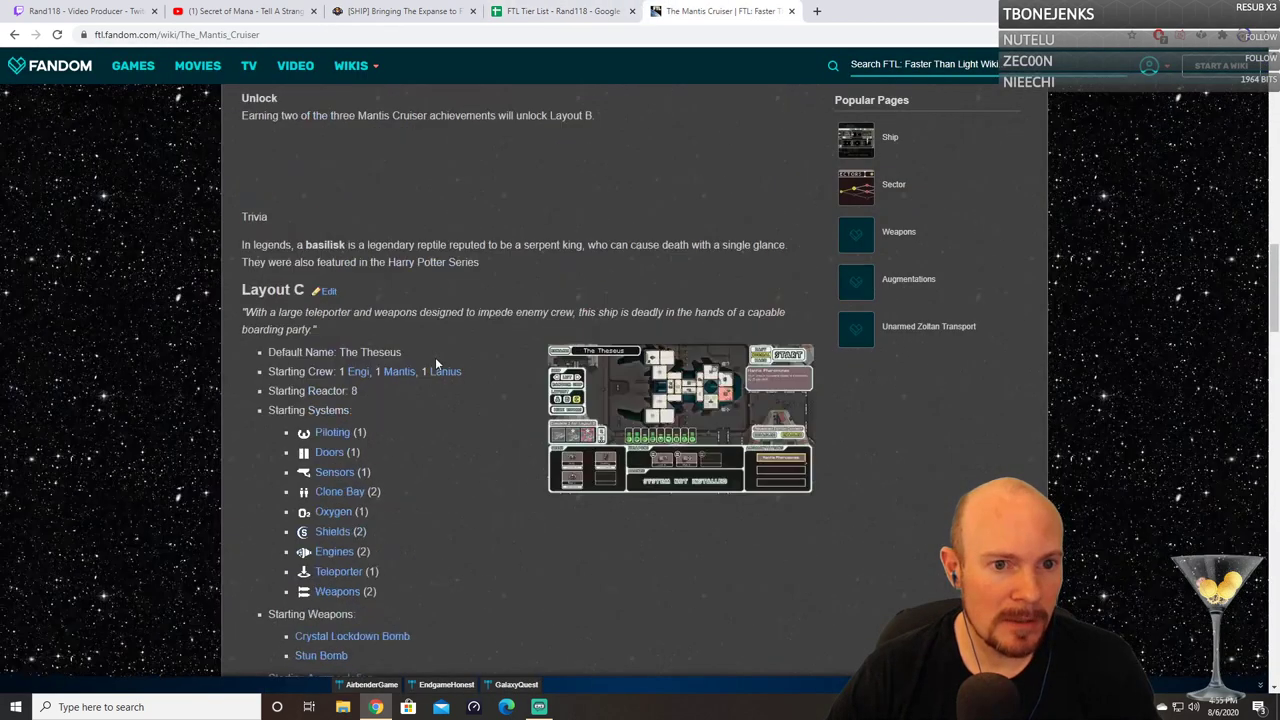
key("alt+Left")
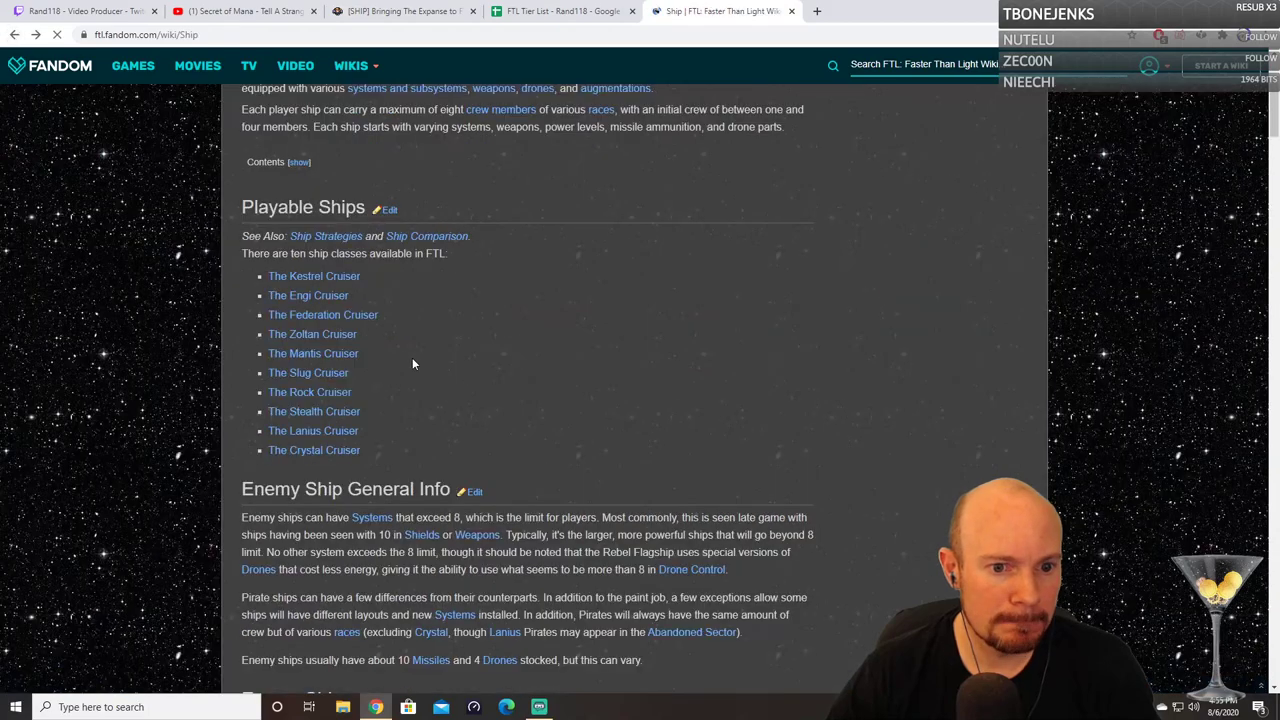
left_click(318, 392)
scroll(649, 447, "down", 4)
scroll(649, 447, "down", 3)
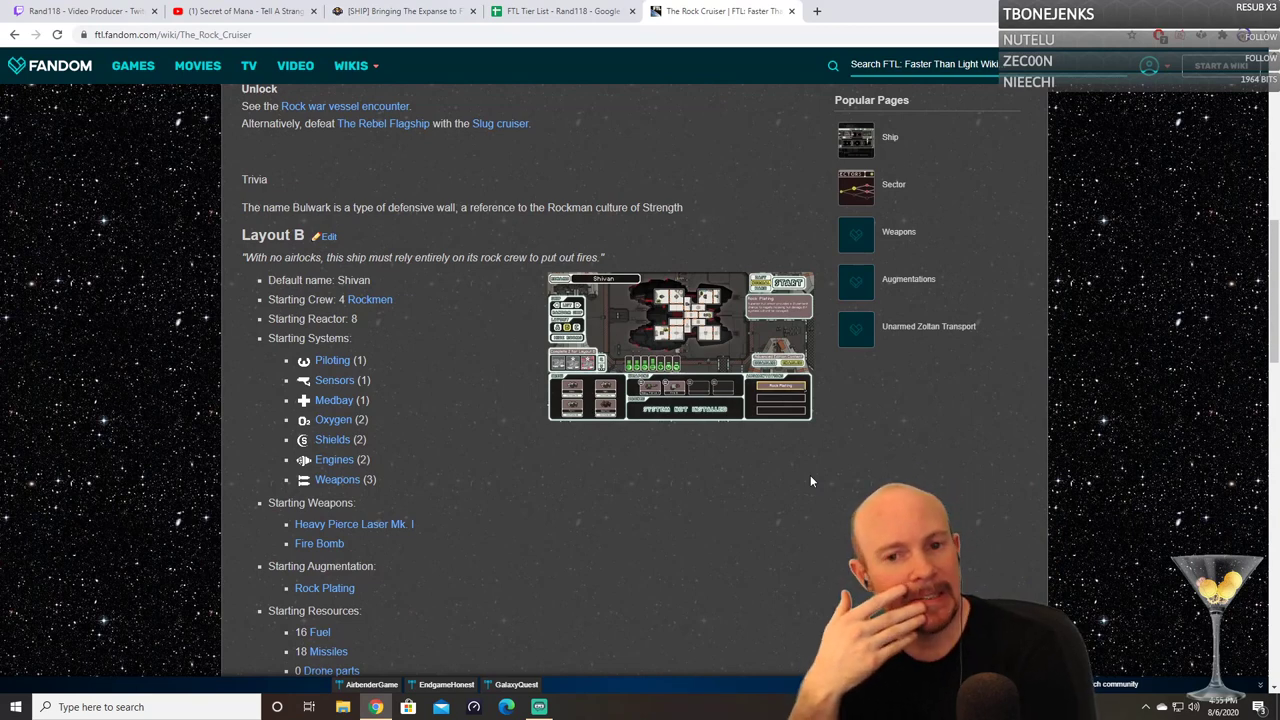
scroll(810, 481, "down", 6)
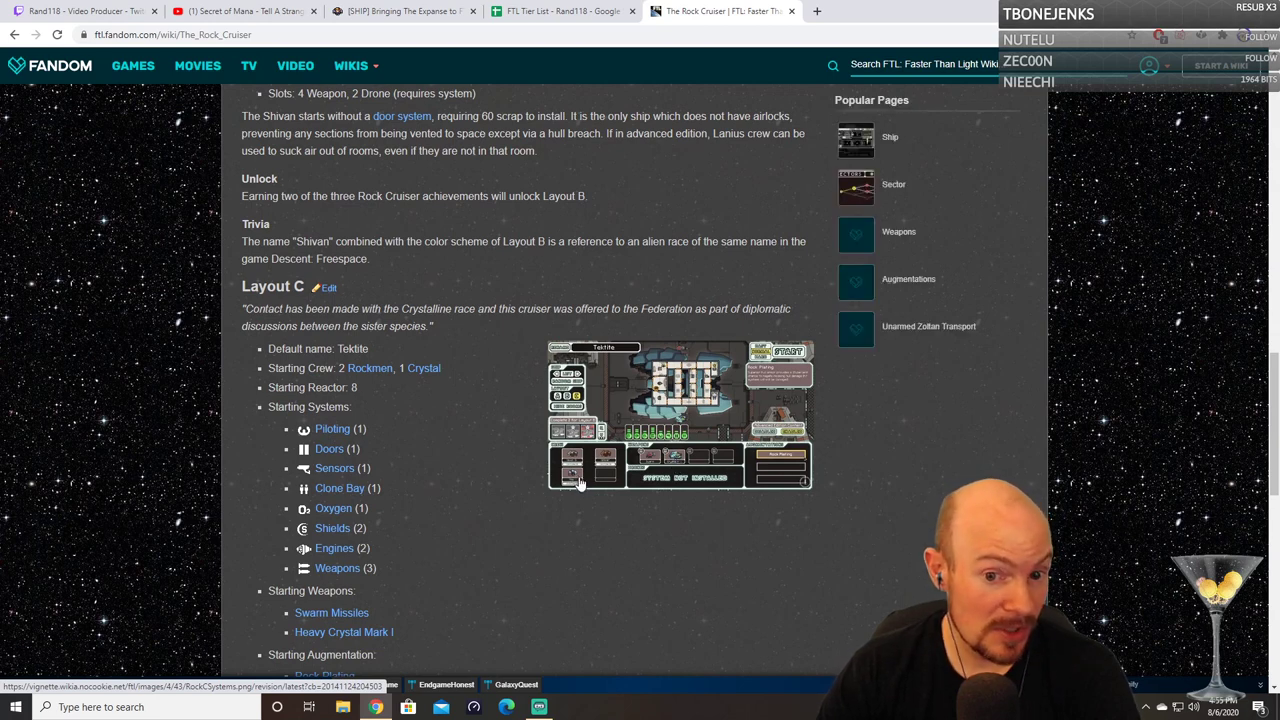
Step: Return to the FTL Tier List spreadsheet and enter the tier ranking B for Rock C
left_click(558, 11)
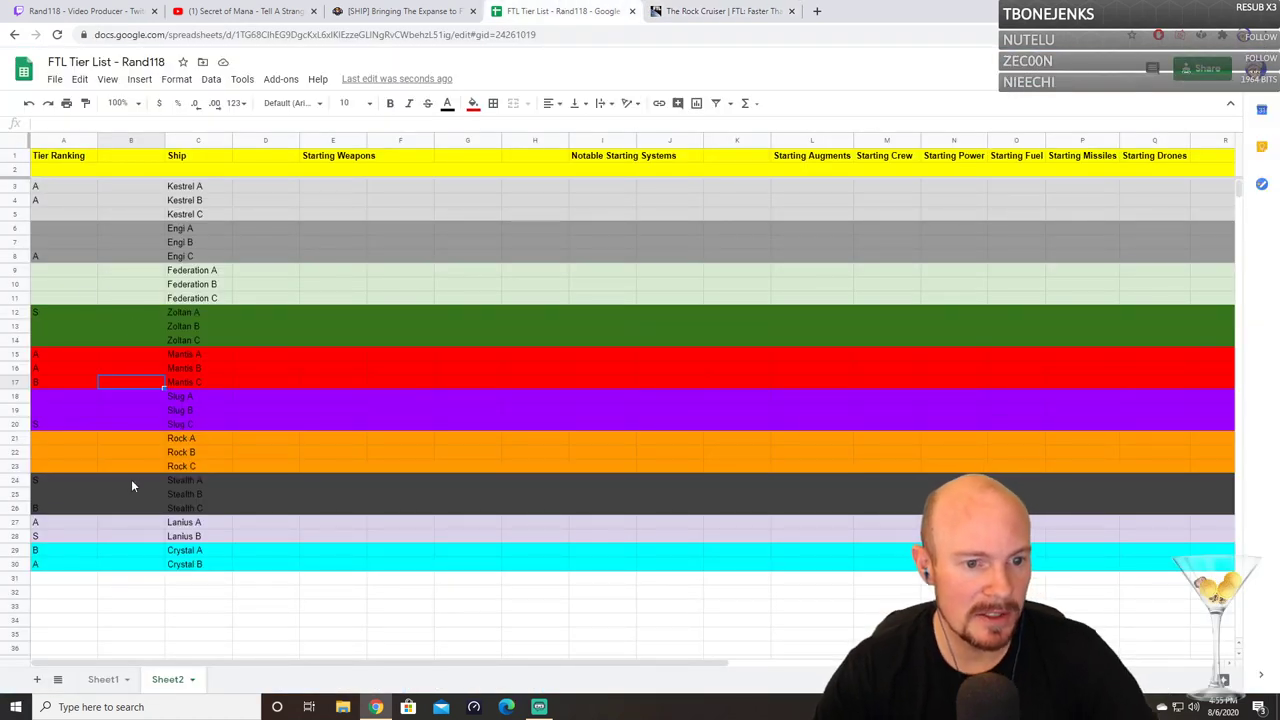
left_click(75, 465)
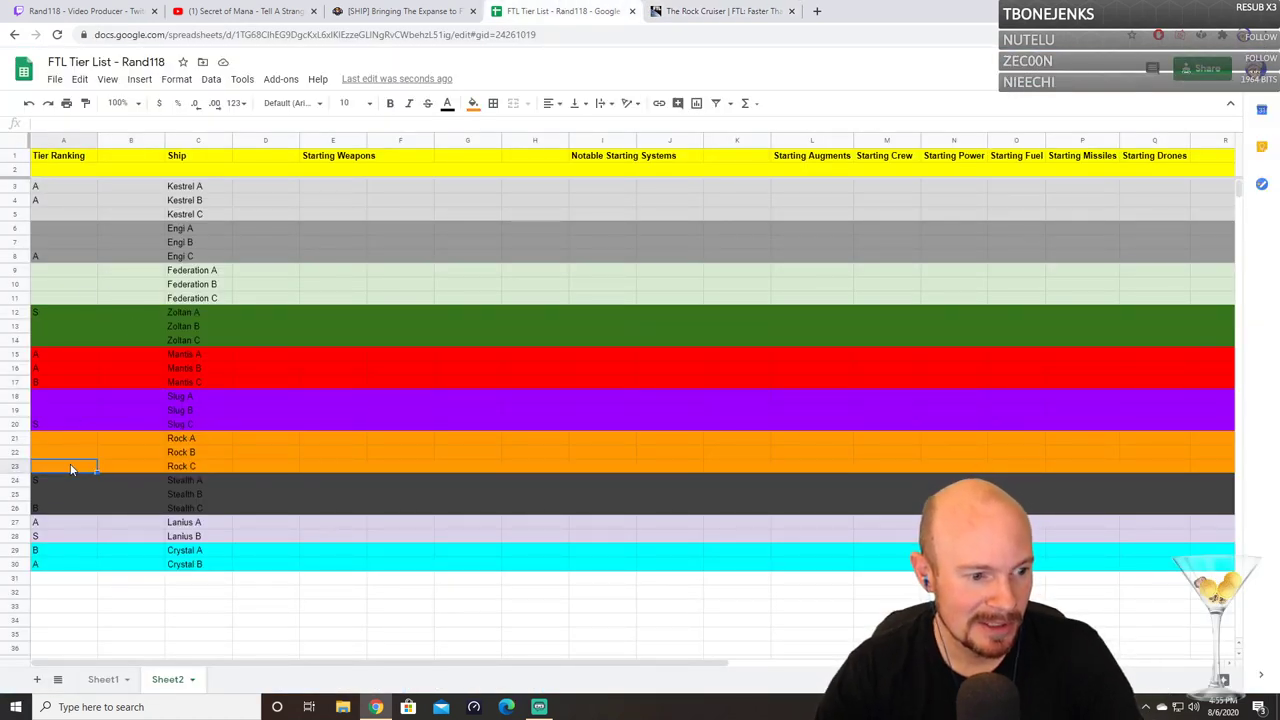
type("B")
left_click(245, 453)
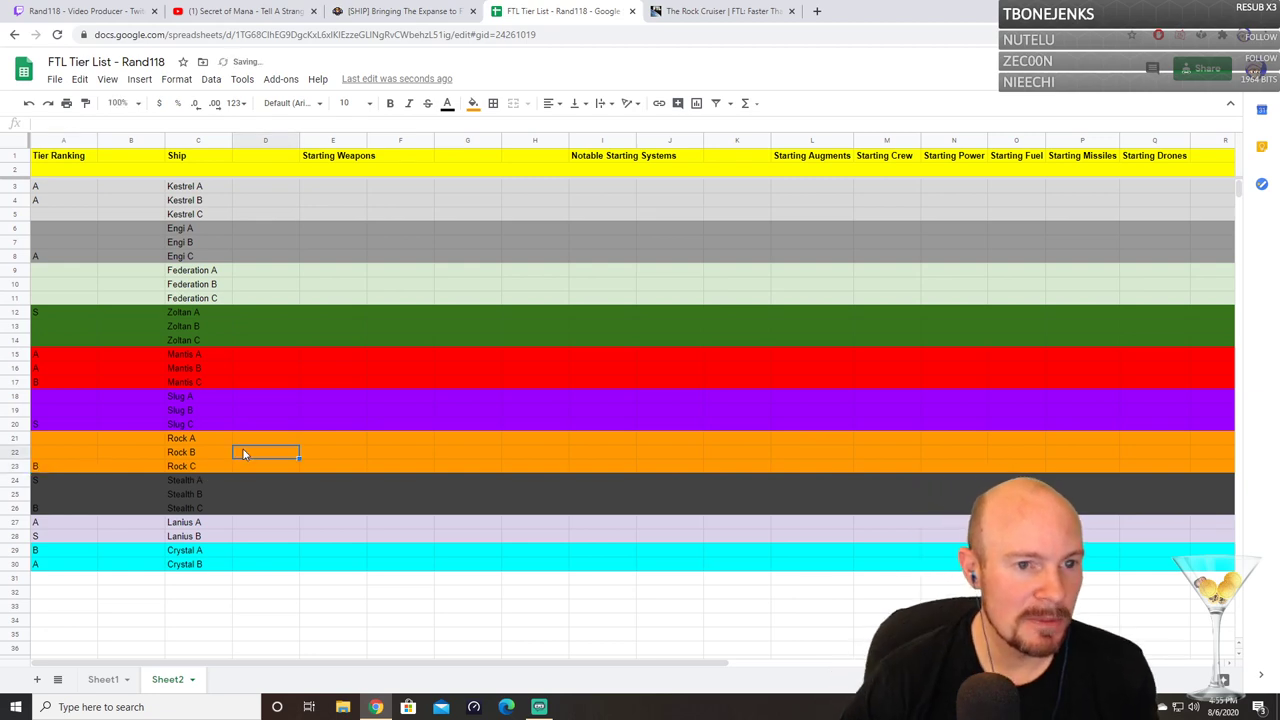
Step: Open the Engi Cruiser page through the FTL wiki's ship list and examine the crew, systems and weapons of Layout B
left_click(720, 11)
scroll(583, 210, "up", 3)
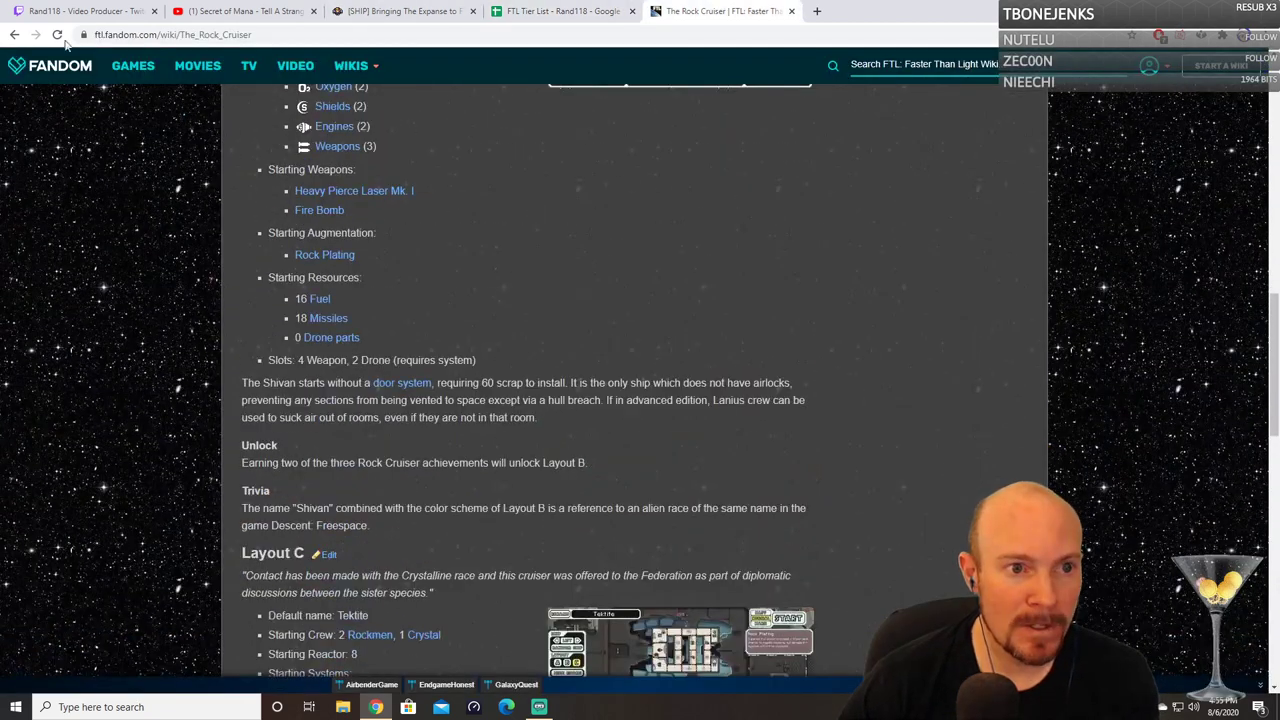
key("alt+Left")
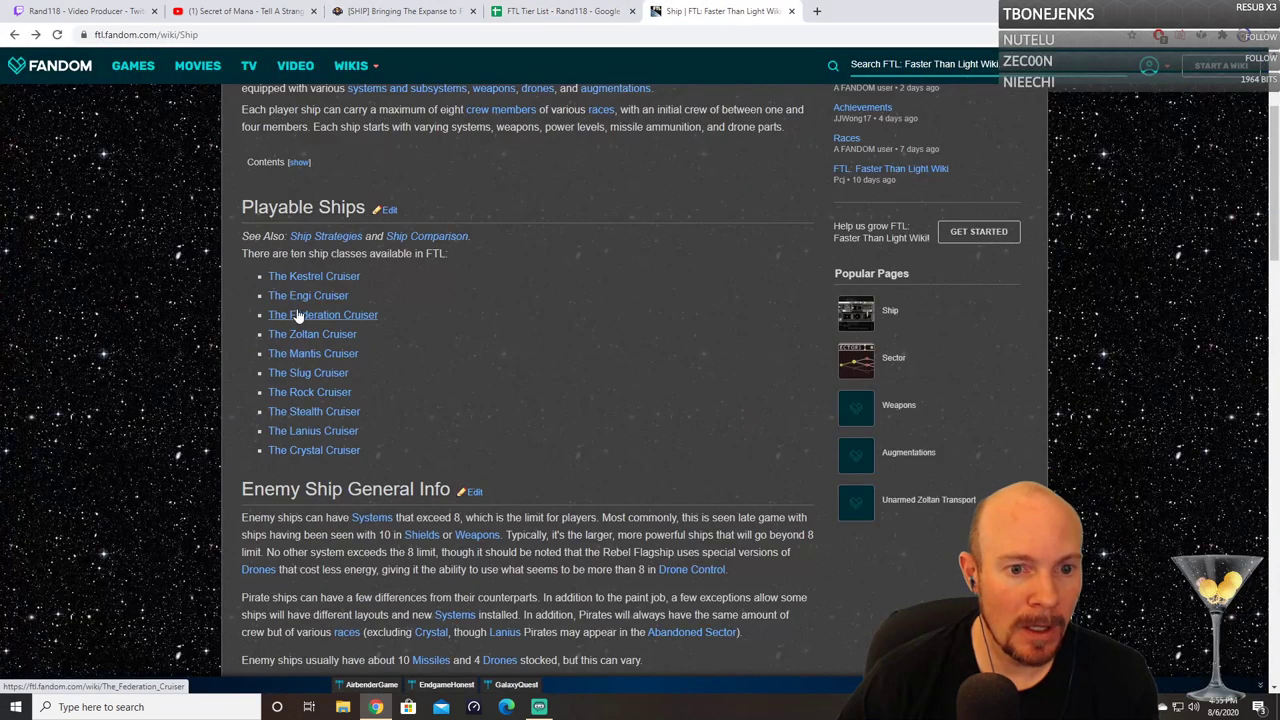
left_click(306, 295)
scroll(528, 436, "down", 7)
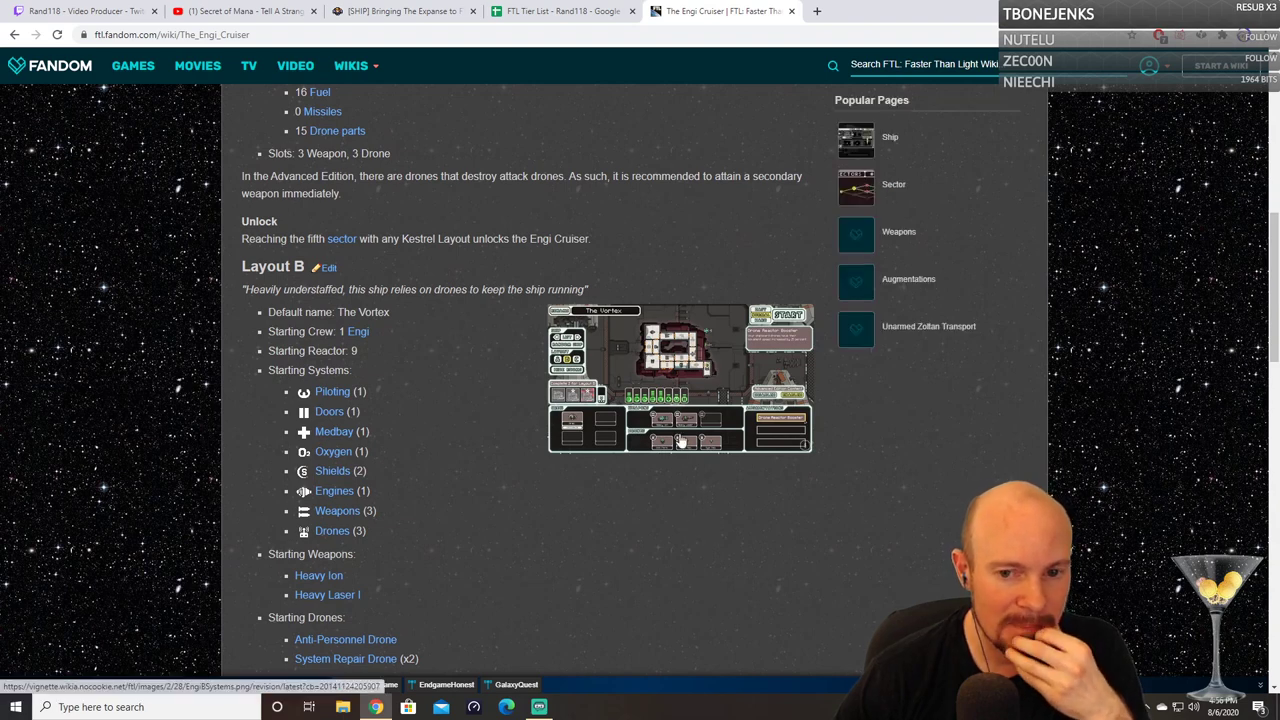
Step: Return to the FTL Tier List spreadsheet and enter the tier ranking C for Engi B
left_click(600, 11)
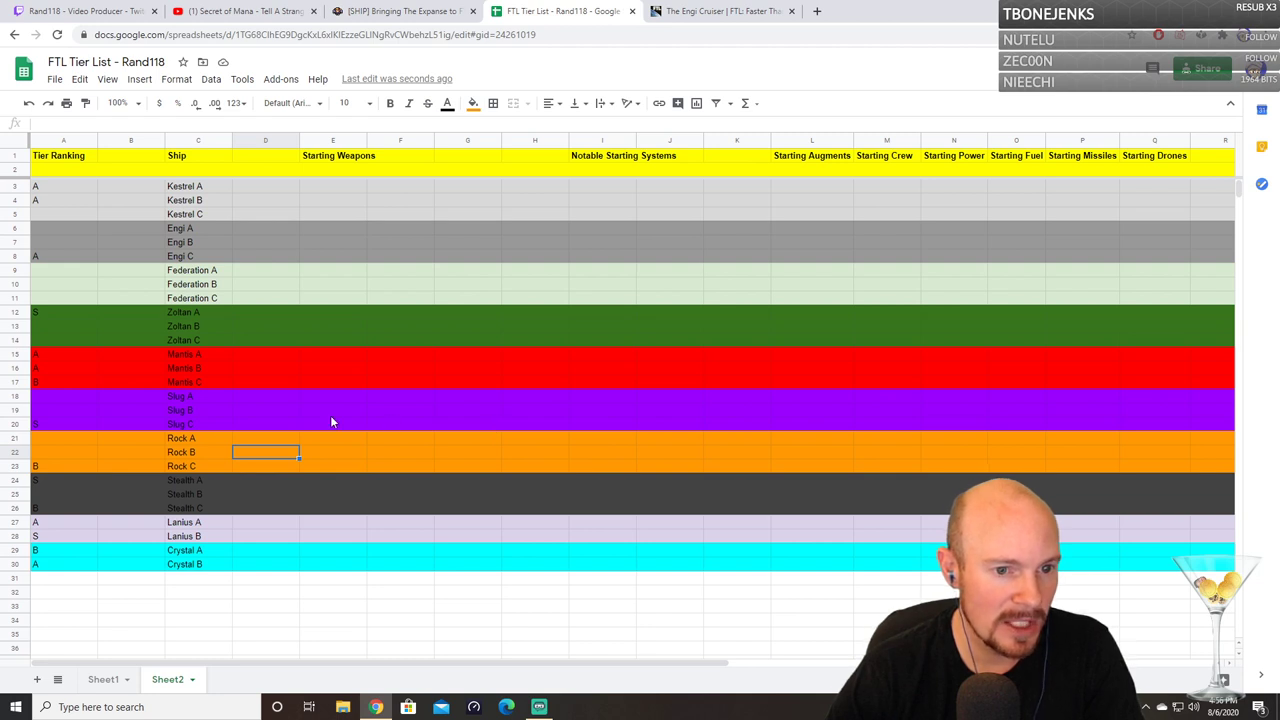
left_click(52, 244)
type("C")
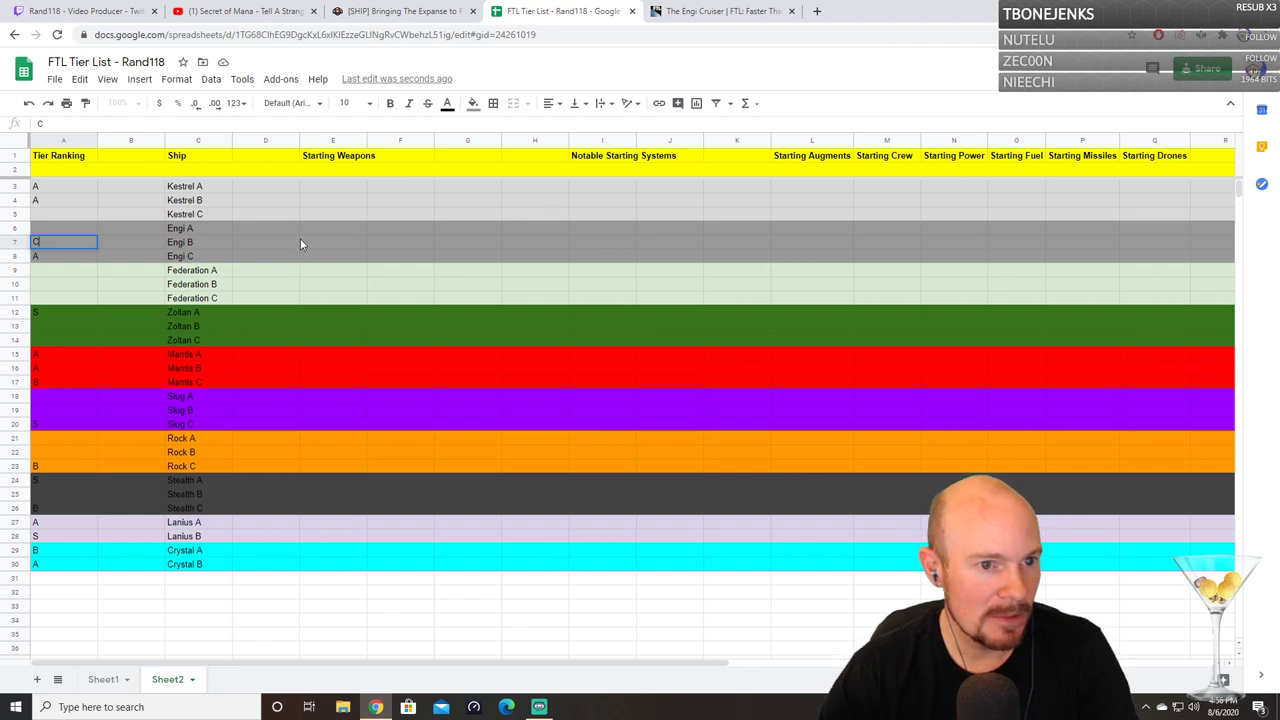
left_click(302, 243)
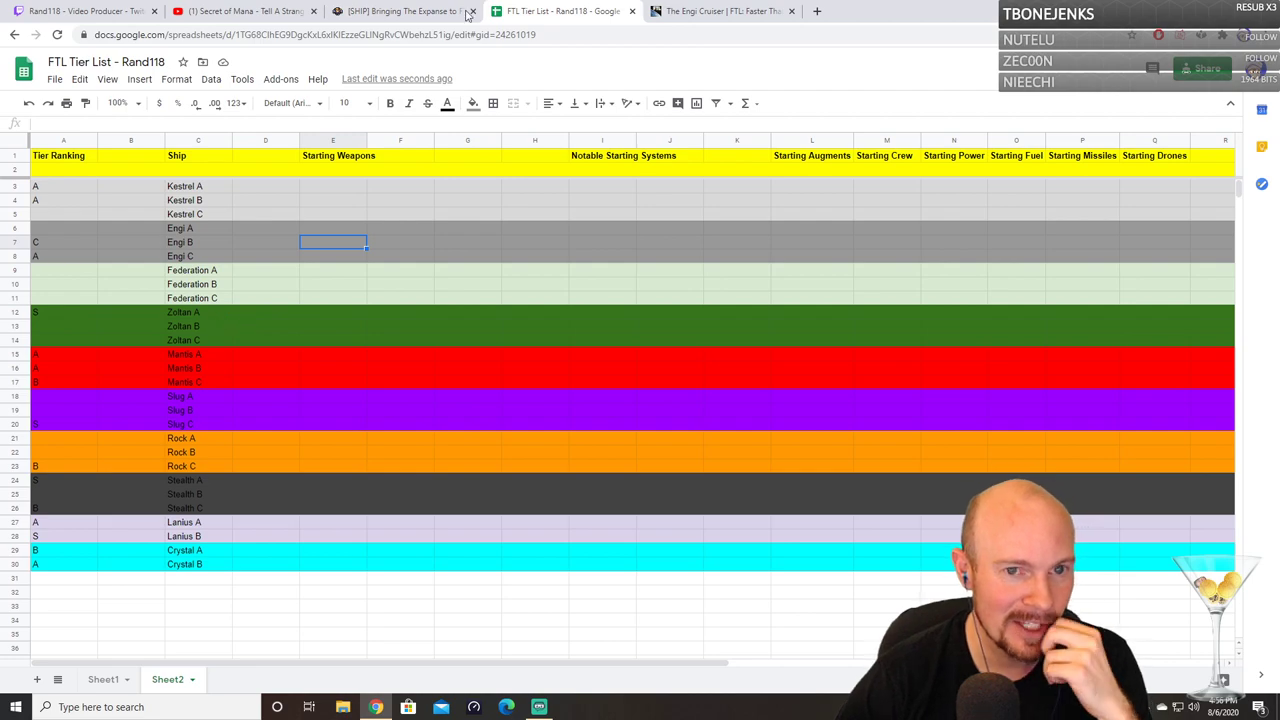
Step: Open the Kestrel Cruiser page through the FTL wiki's ship list and examine the crew, systems and weapons of Layout C
left_click(700, 11)
scroll(359, 378, "up", 10)
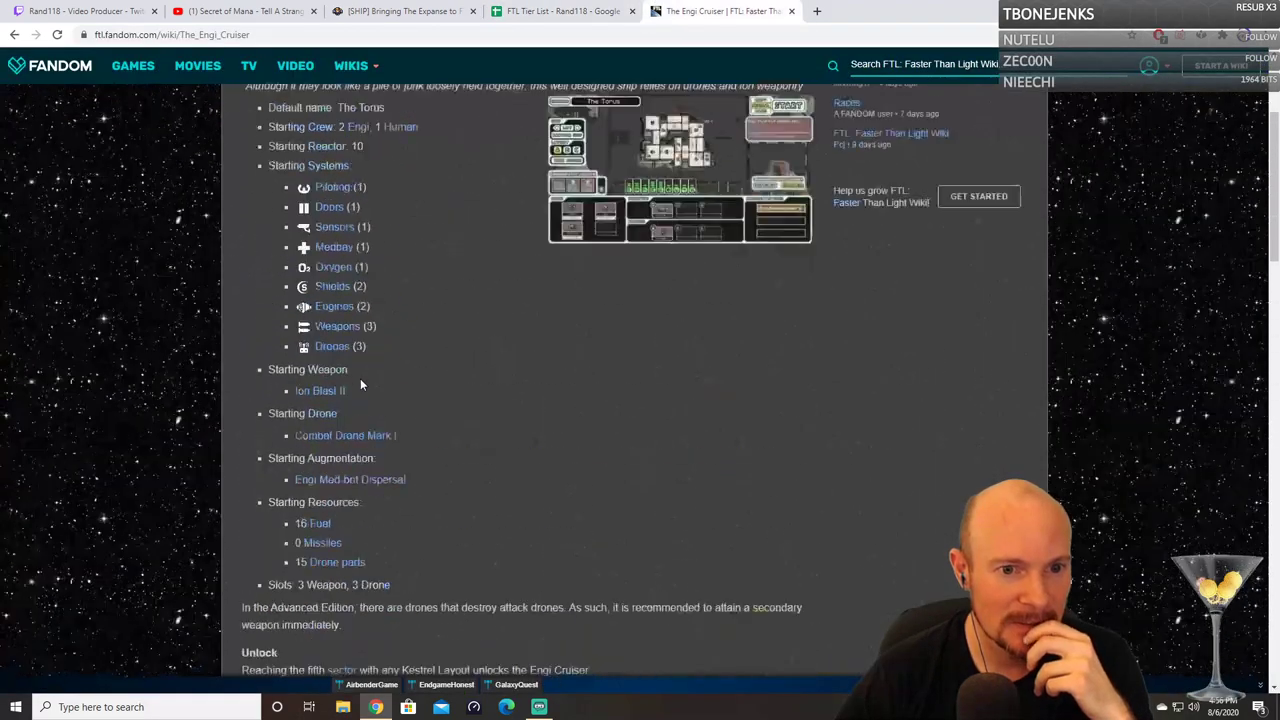
left_click(14, 34)
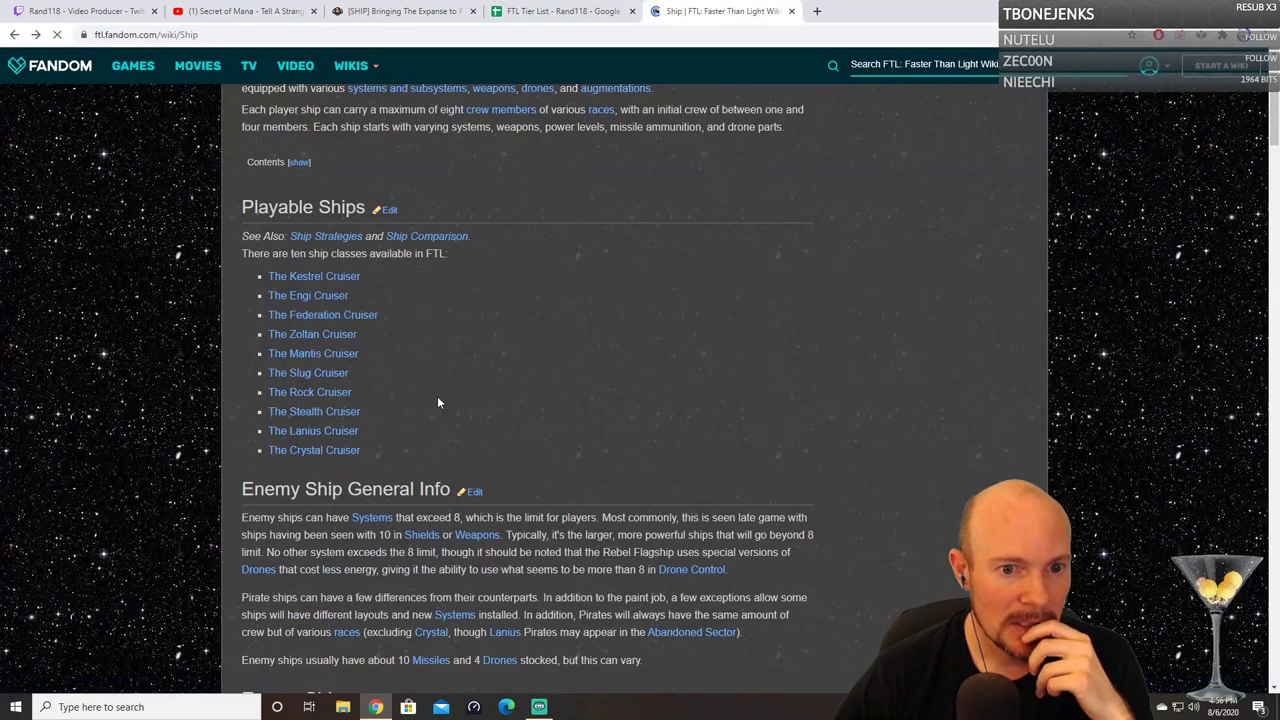
left_click(313, 276)
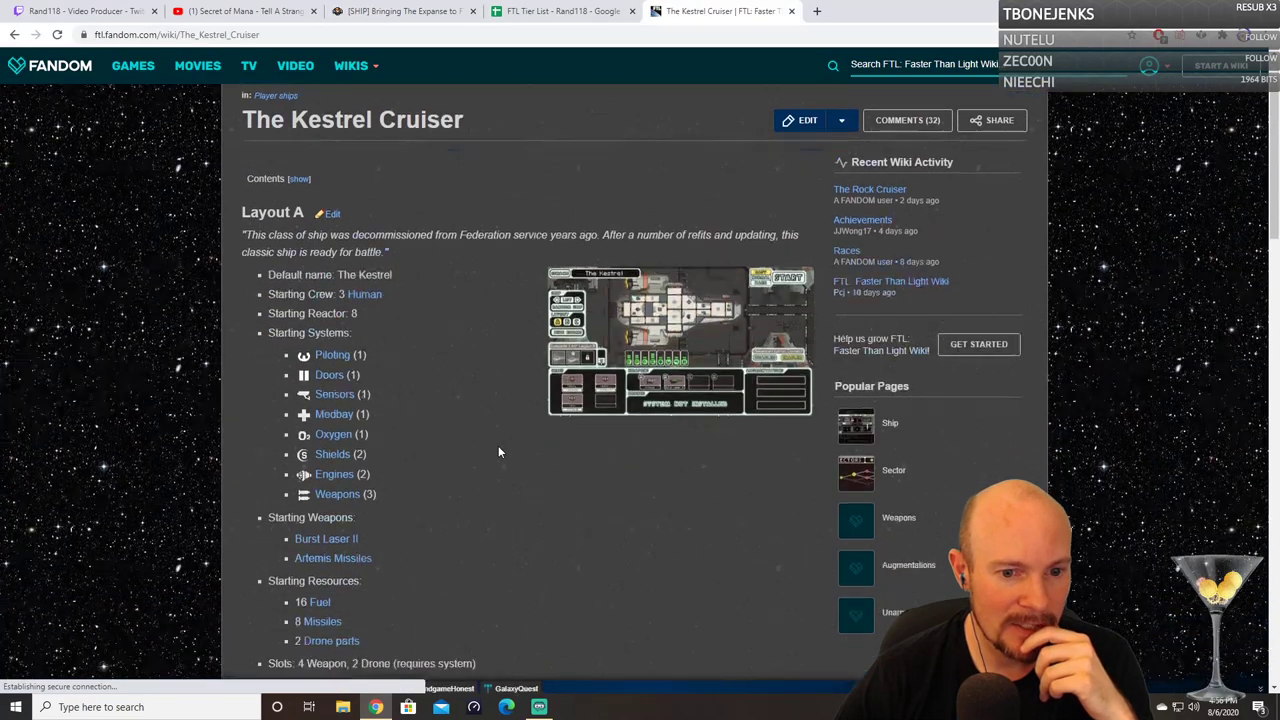
scroll(498, 445, "down", 18)
scroll(572, 413, "up", 3)
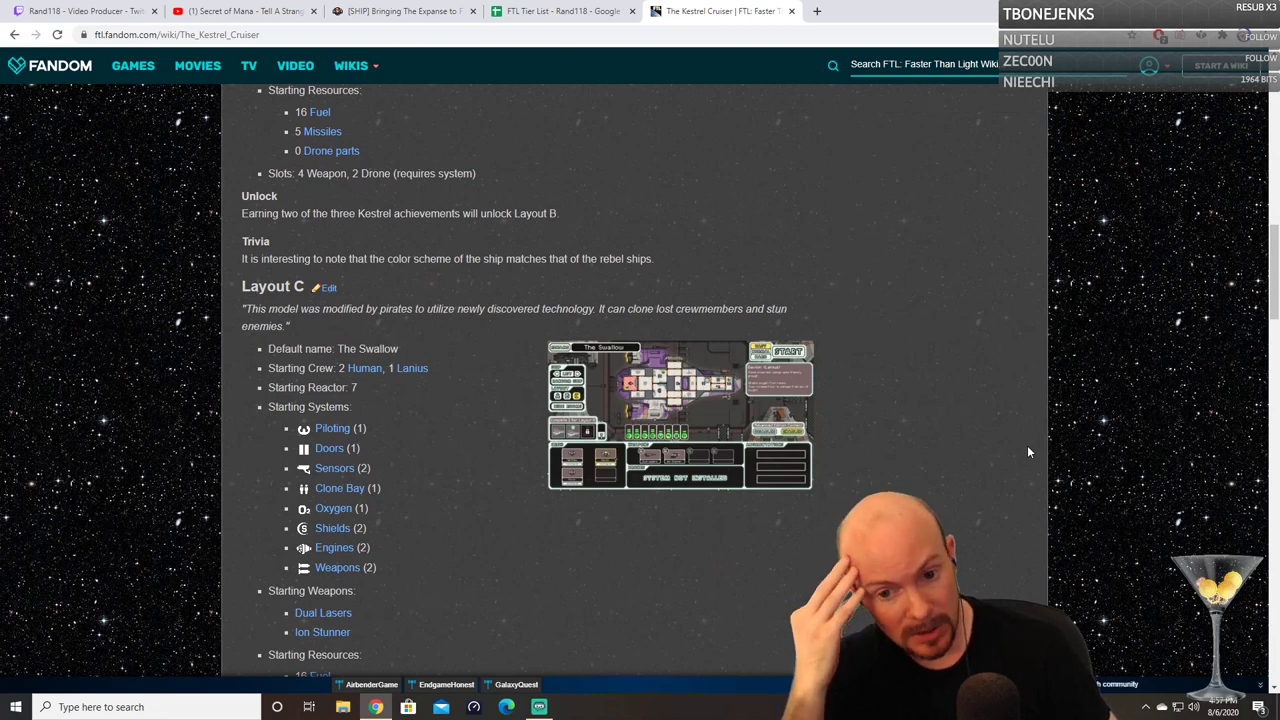
Step: Return to the FTL Tier List spreadsheet and enter the tier ranking B for Kestrel C
left_click(560, 11)
left_click(58, 216)
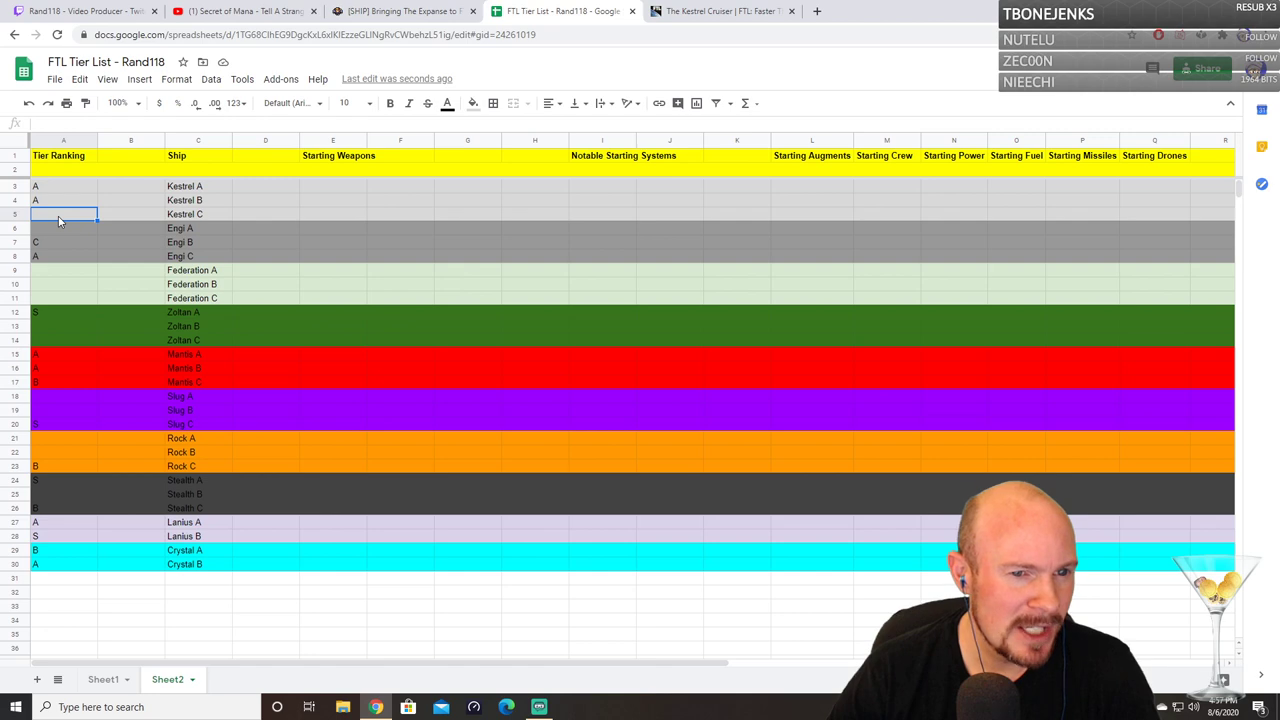
type("B")
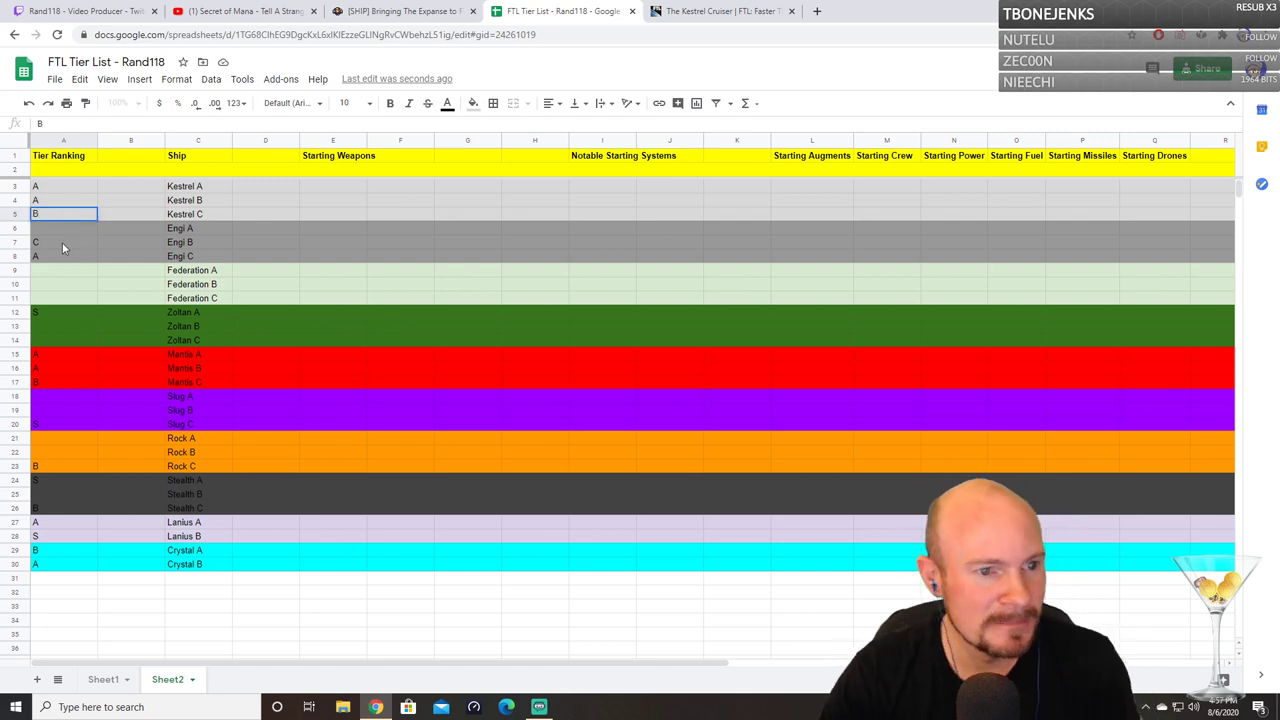
key("Return")
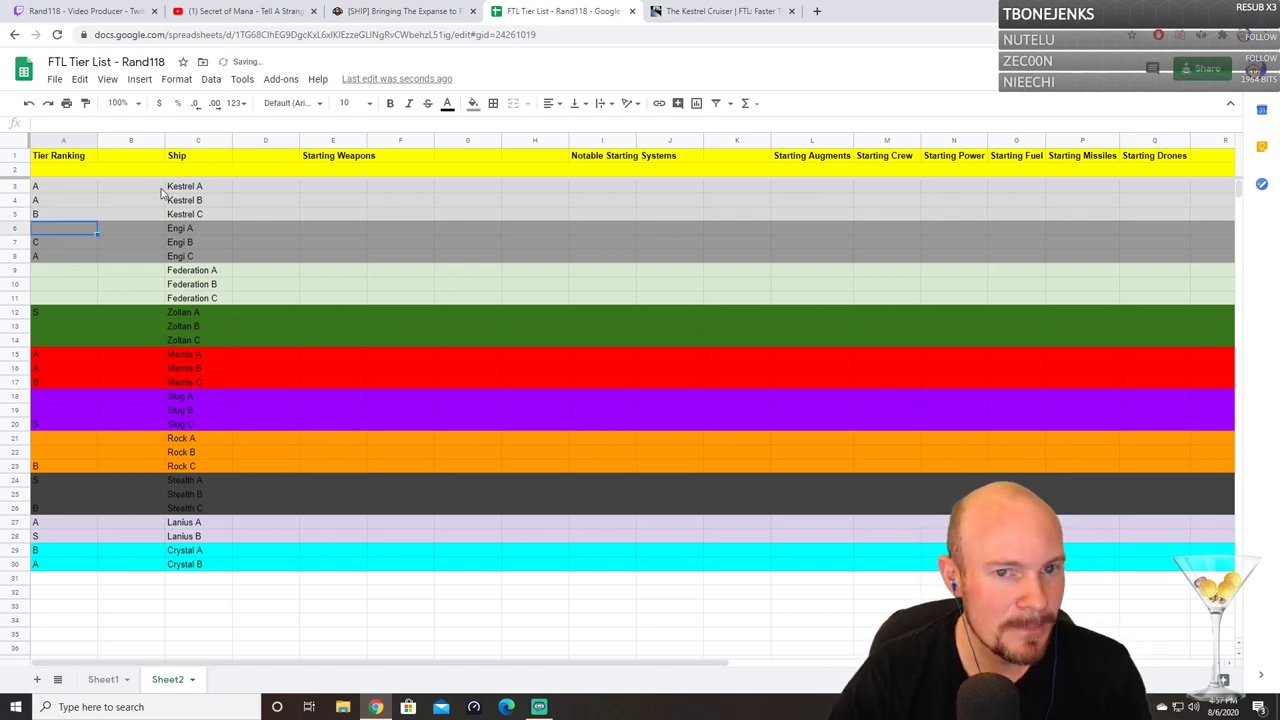
Step: Recheck the Kestrel's Layout C on the FTL wiki, and open the Engi Cruiser page to examine Layout A
left_click(700, 11)
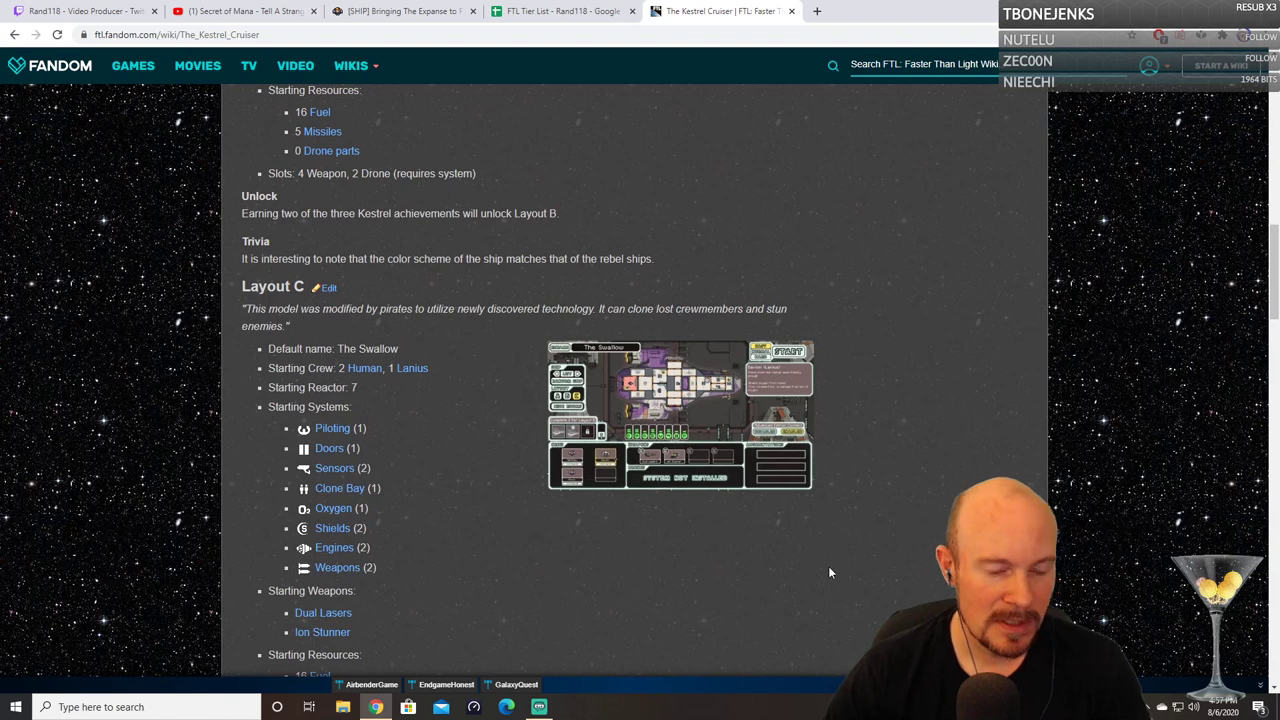
left_click(565, 11)
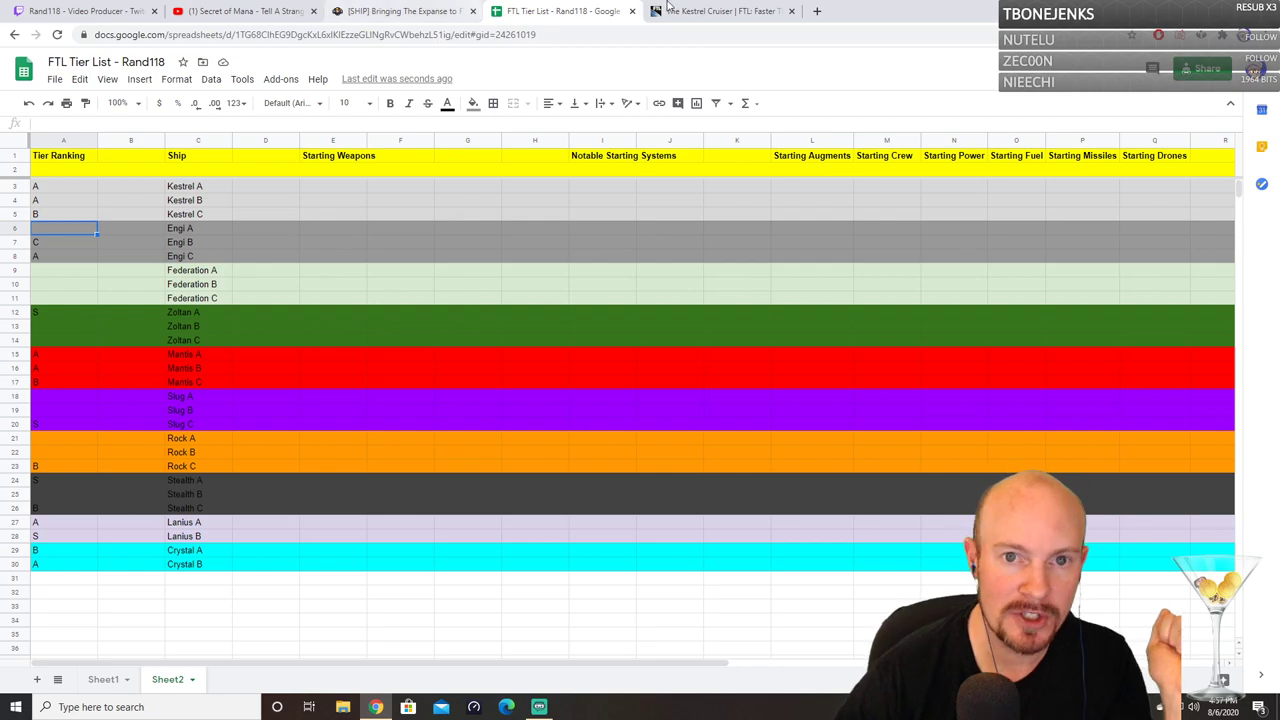
left_click(708, 8)
scroll(533, 368, "up", 15)
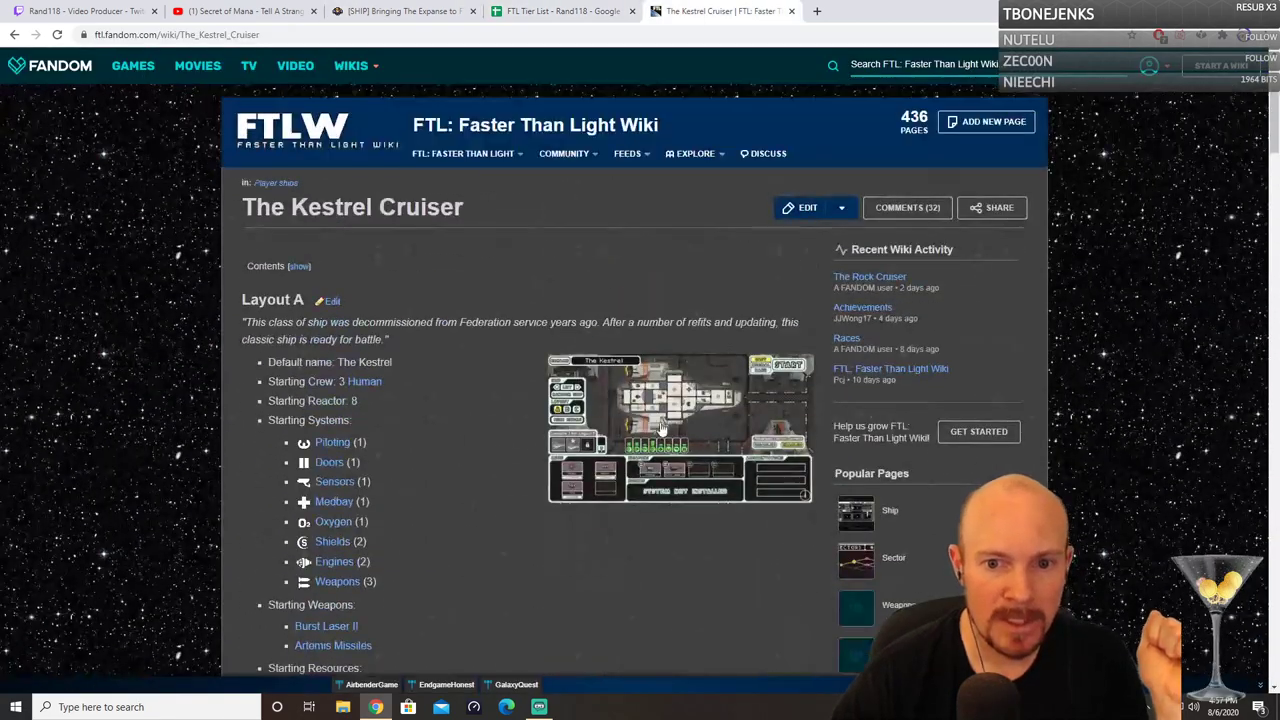
left_click(14, 34)
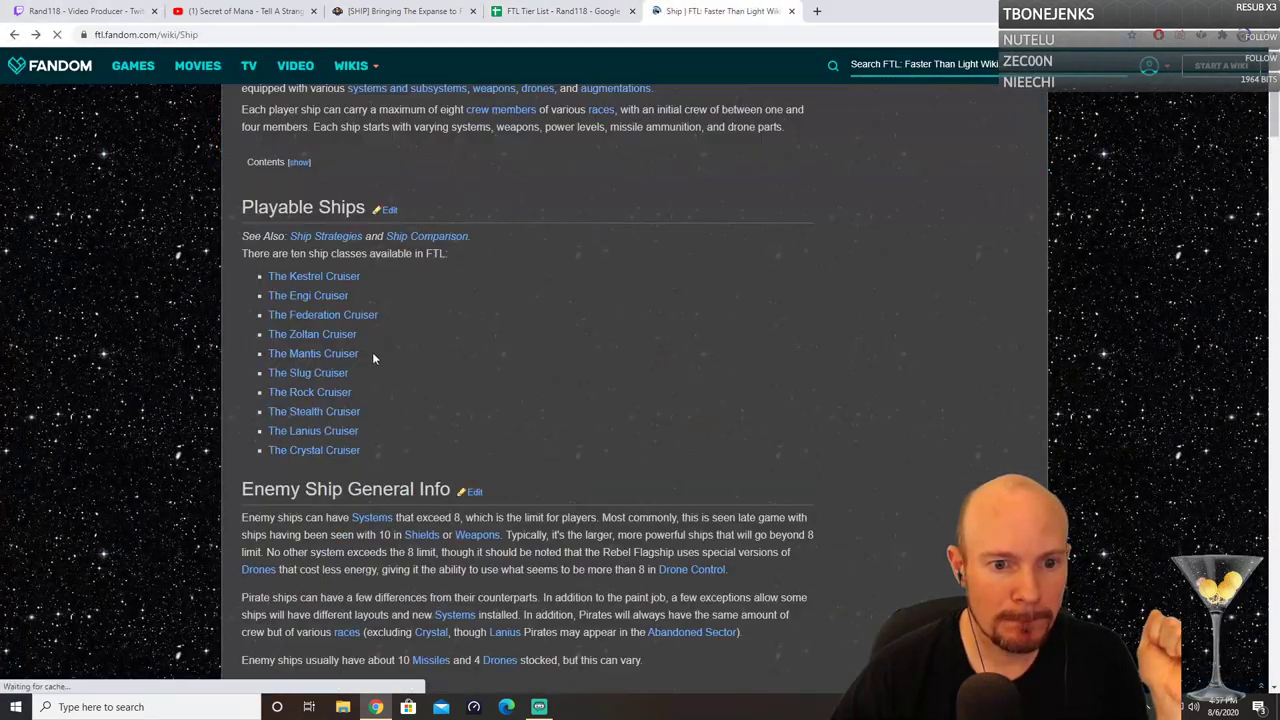
left_click(315, 300)
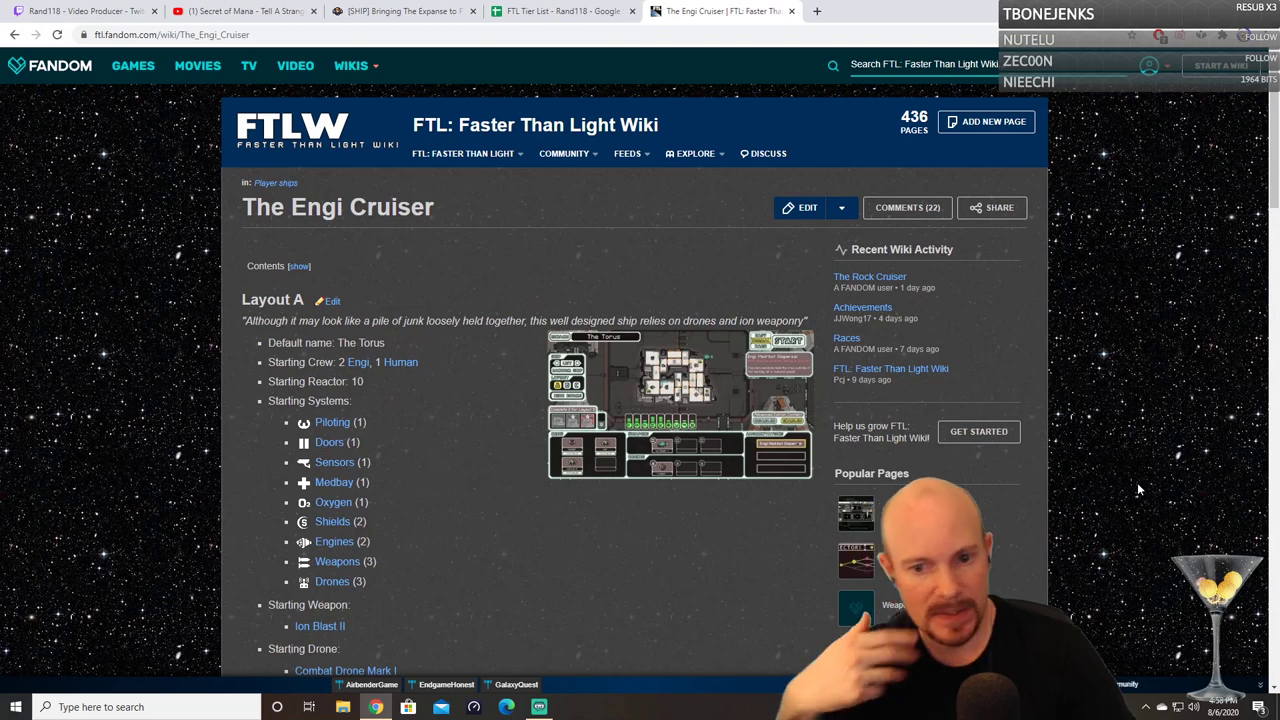
Step: Return to the FTL Tier List spreadsheet and enter the tier ranking C+ for Engi A
left_click(524, 10)
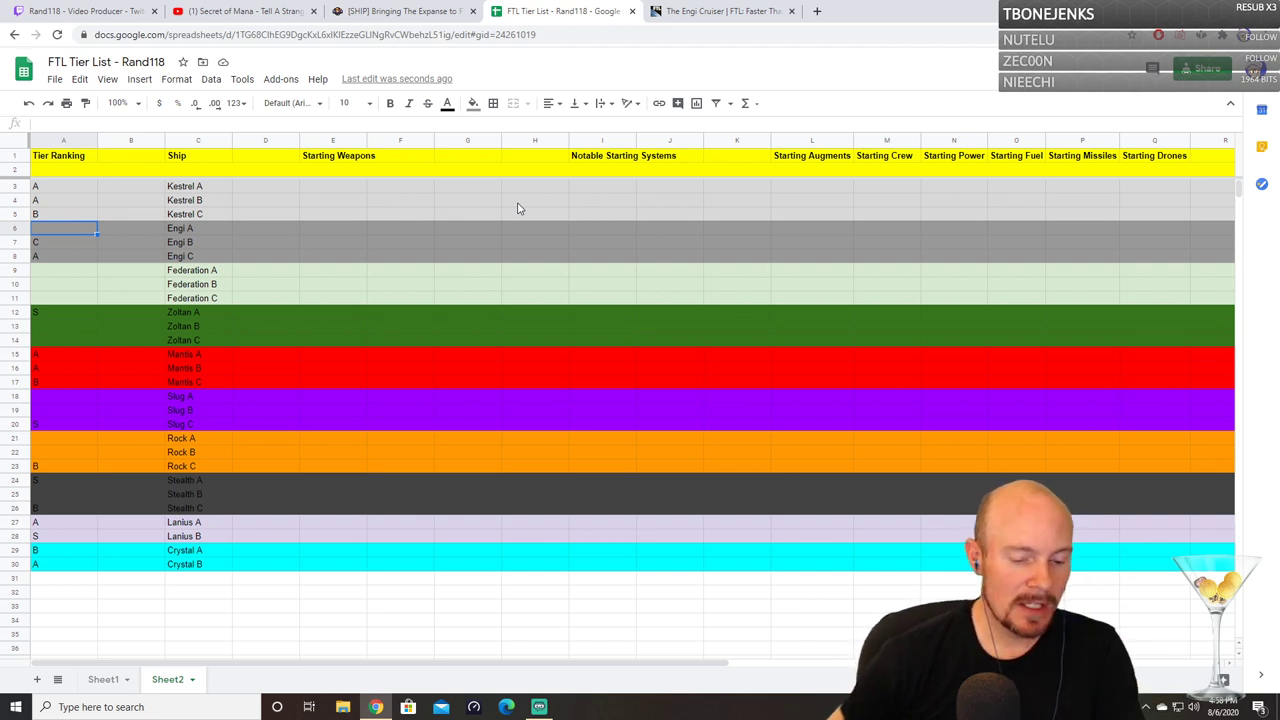
type("C")
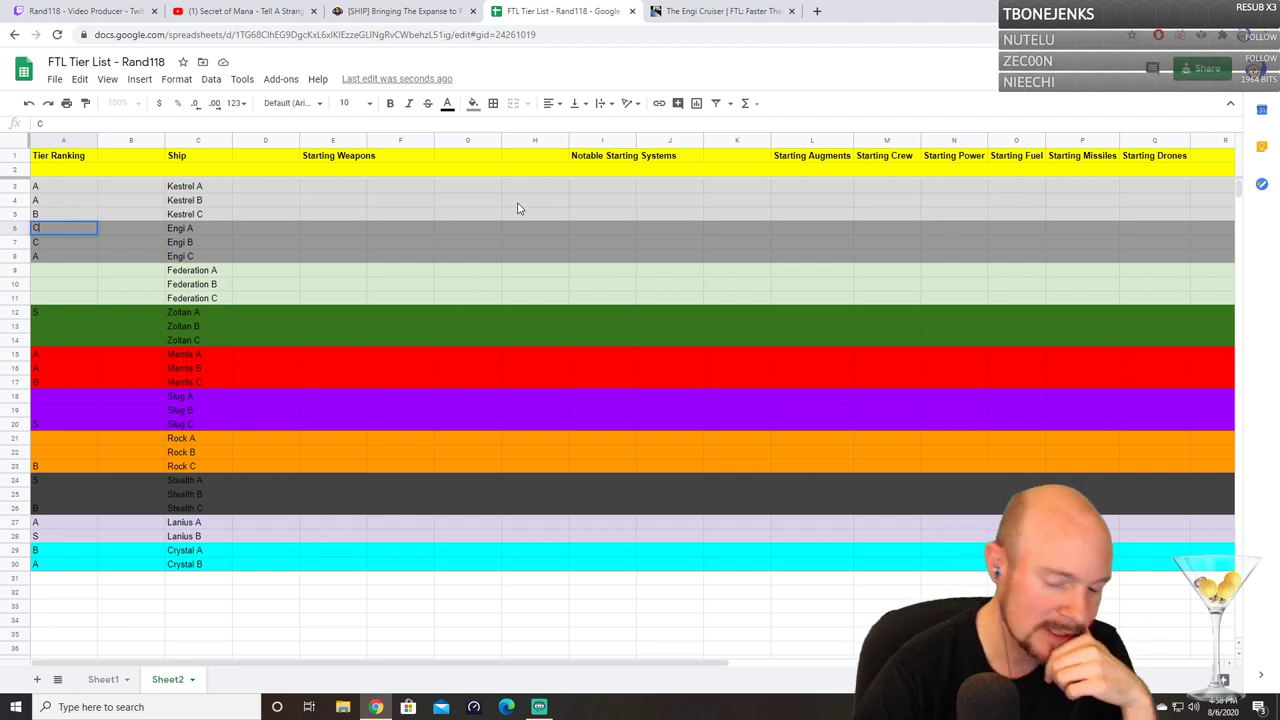
key("Escape")
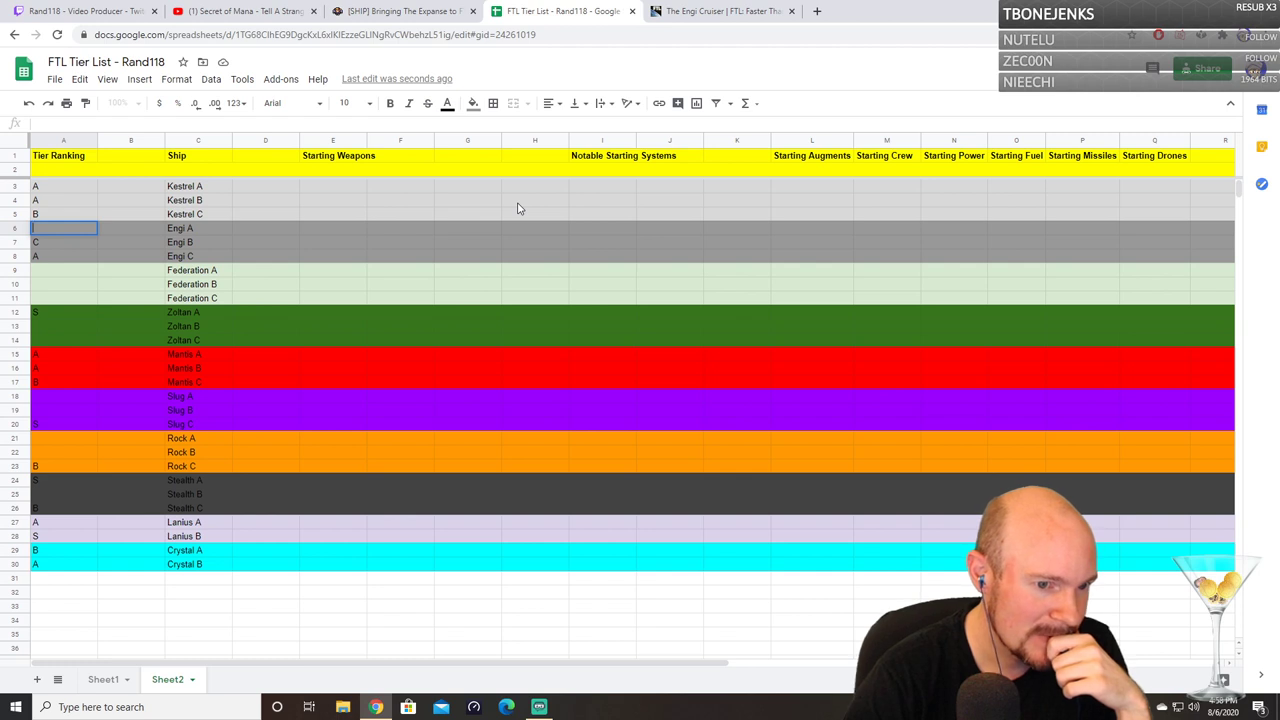
type("C")
key("Return")
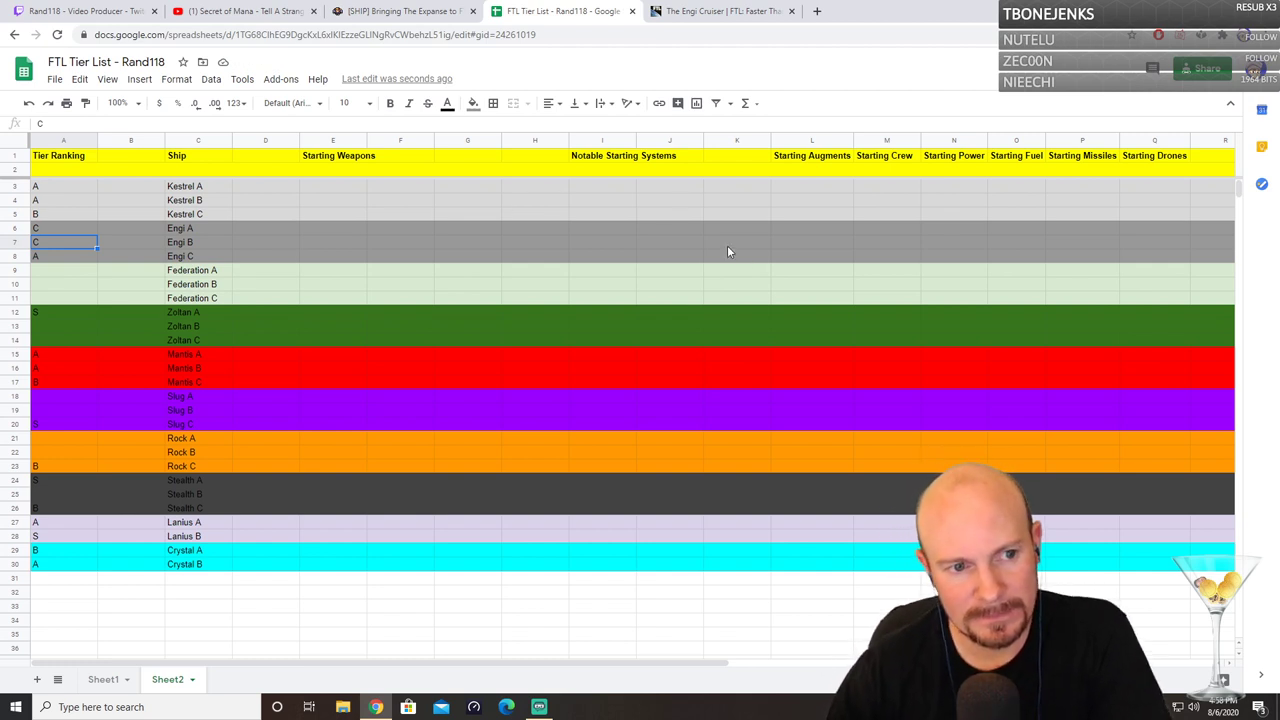
double_click(72, 229)
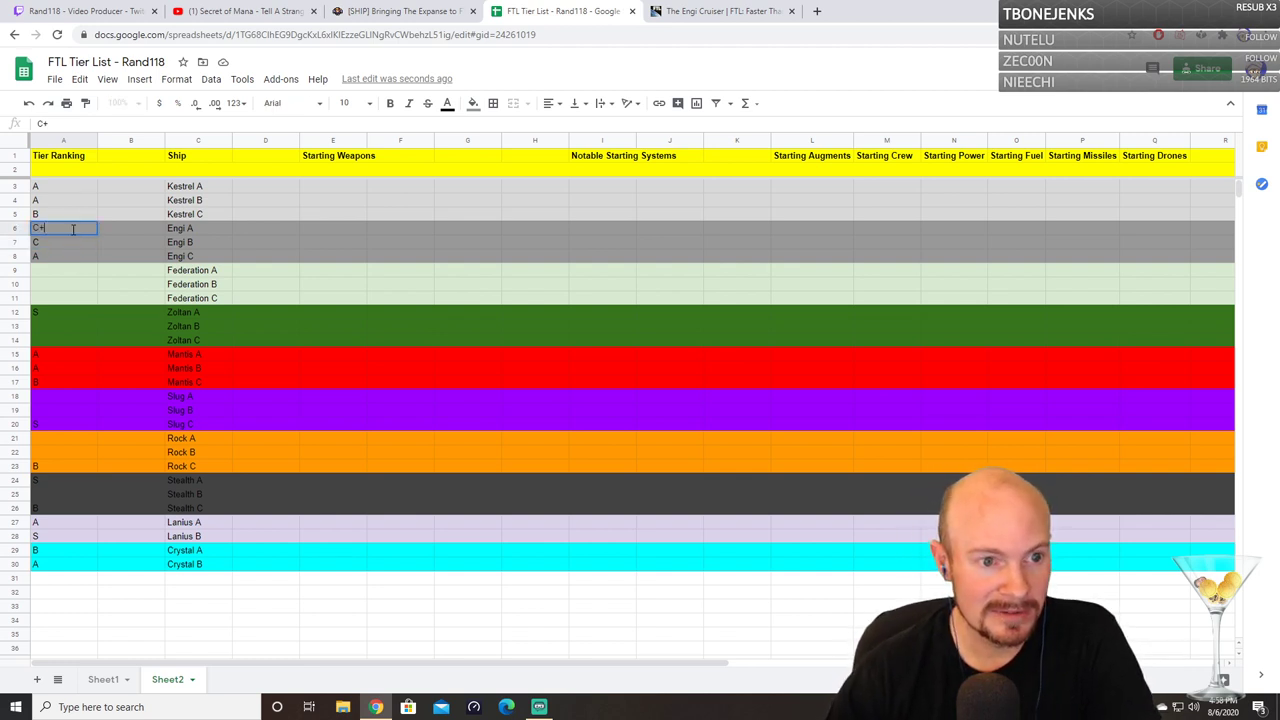
key("Return")
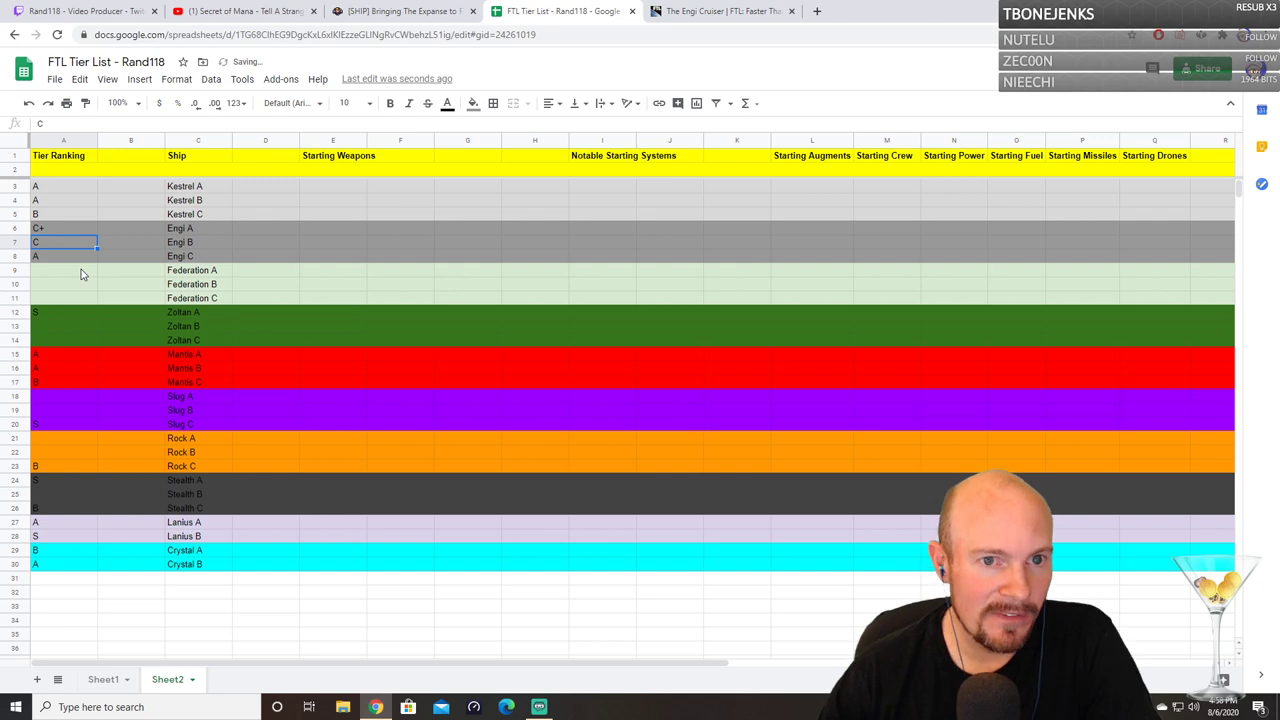
Step: Open the Federation Cruiser page from the FTL wiki's ship list and examine the crew, systems and weapons of Layouts A, B and C
left_click(718, 11)
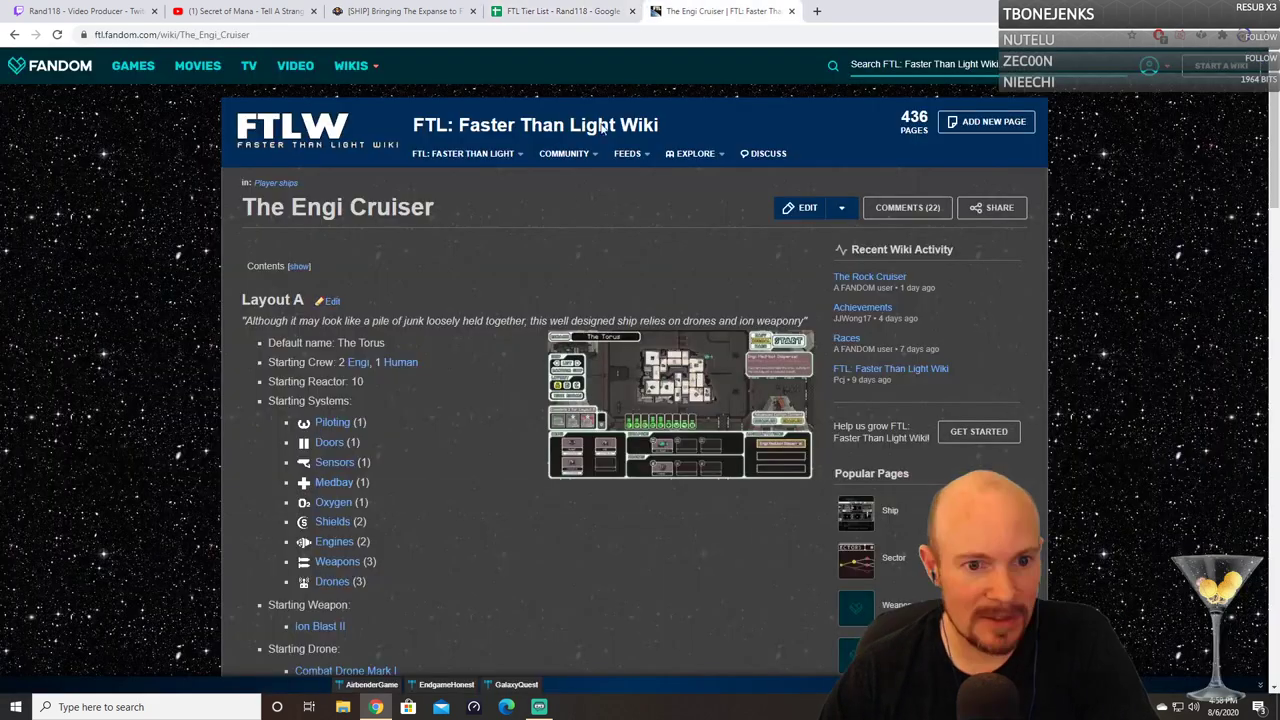
left_click(15, 36)
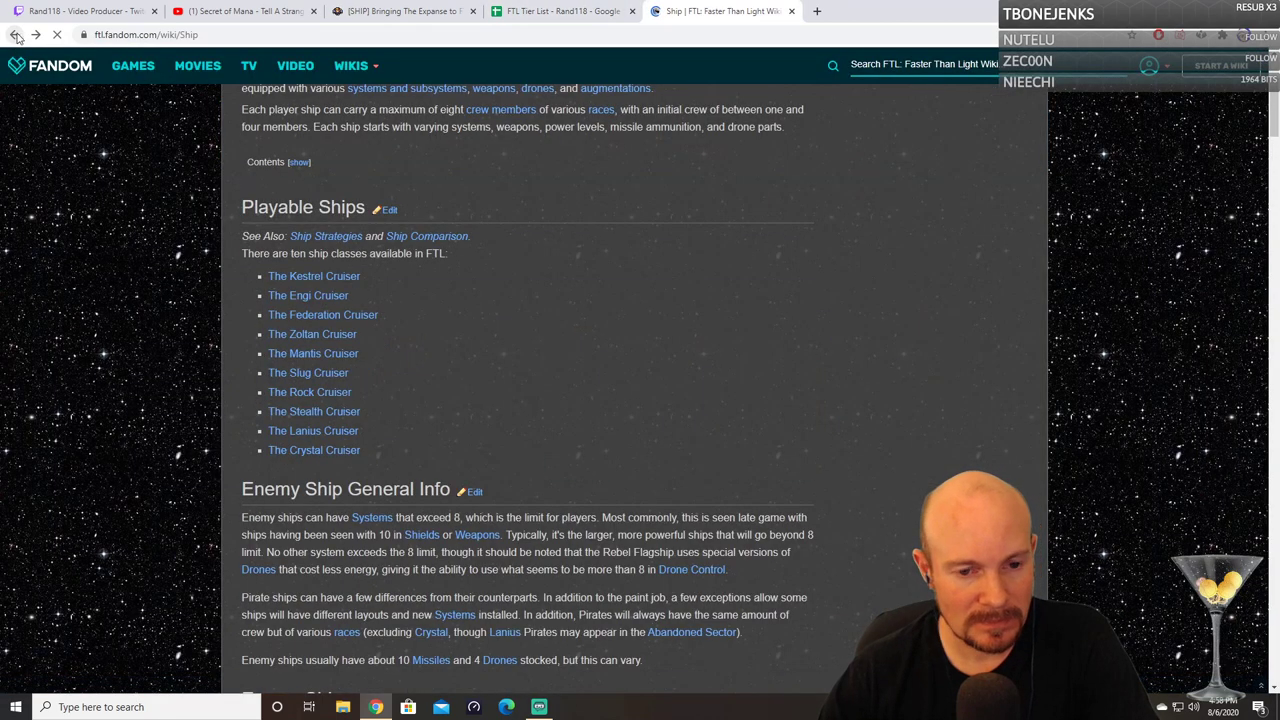
left_click(321, 317)
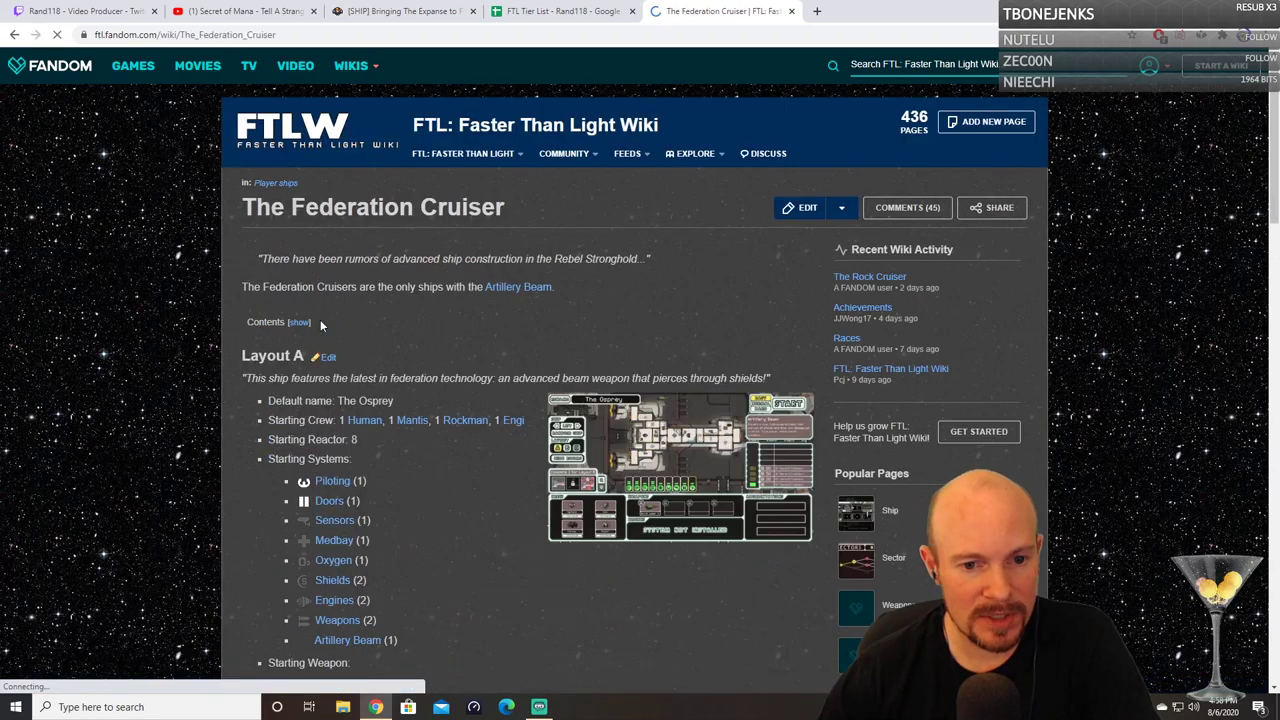
scroll(705, 430, "down", 7)
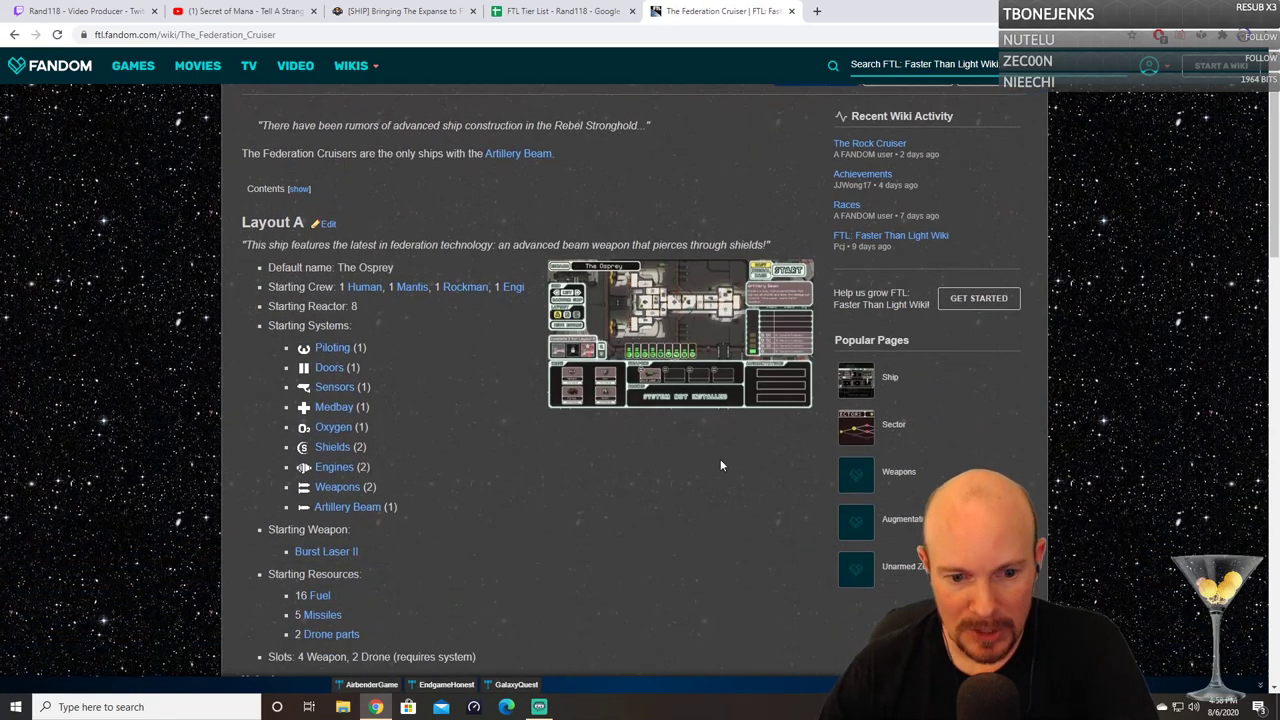
scroll(742, 456, "down", 3)
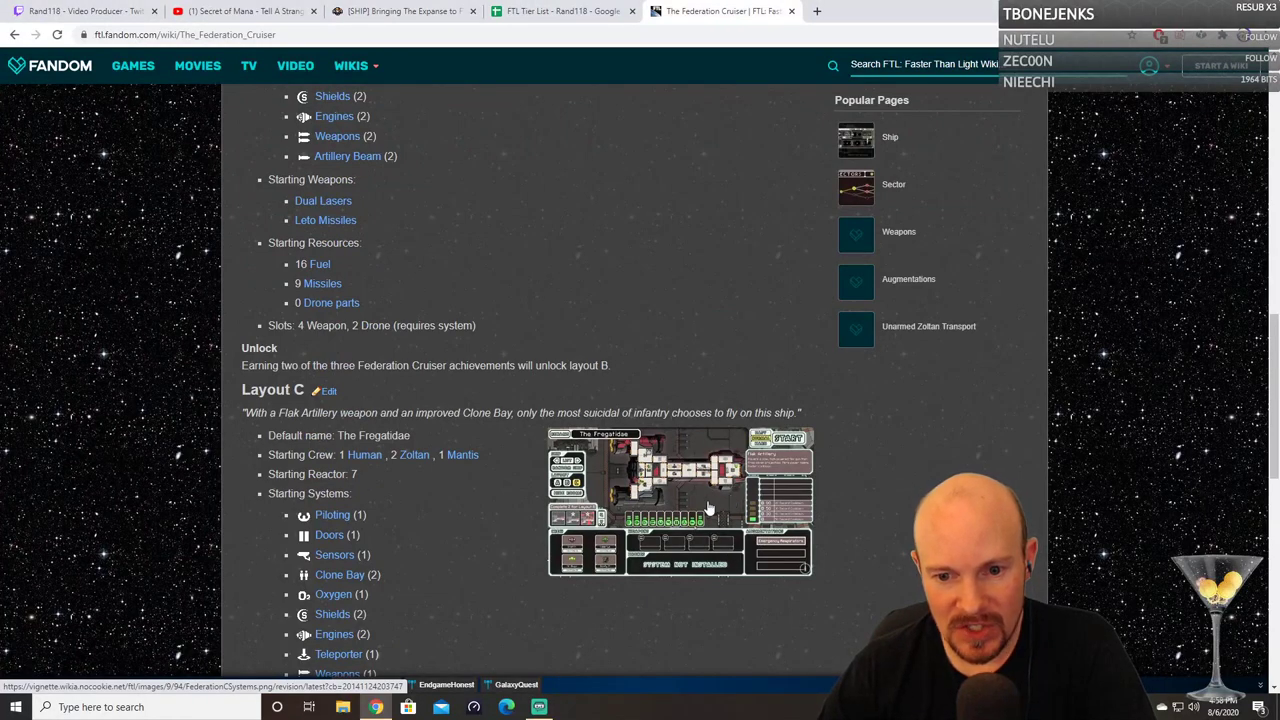
scroll(700, 508, "up", 3)
scroll(697, 511, "up", 1)
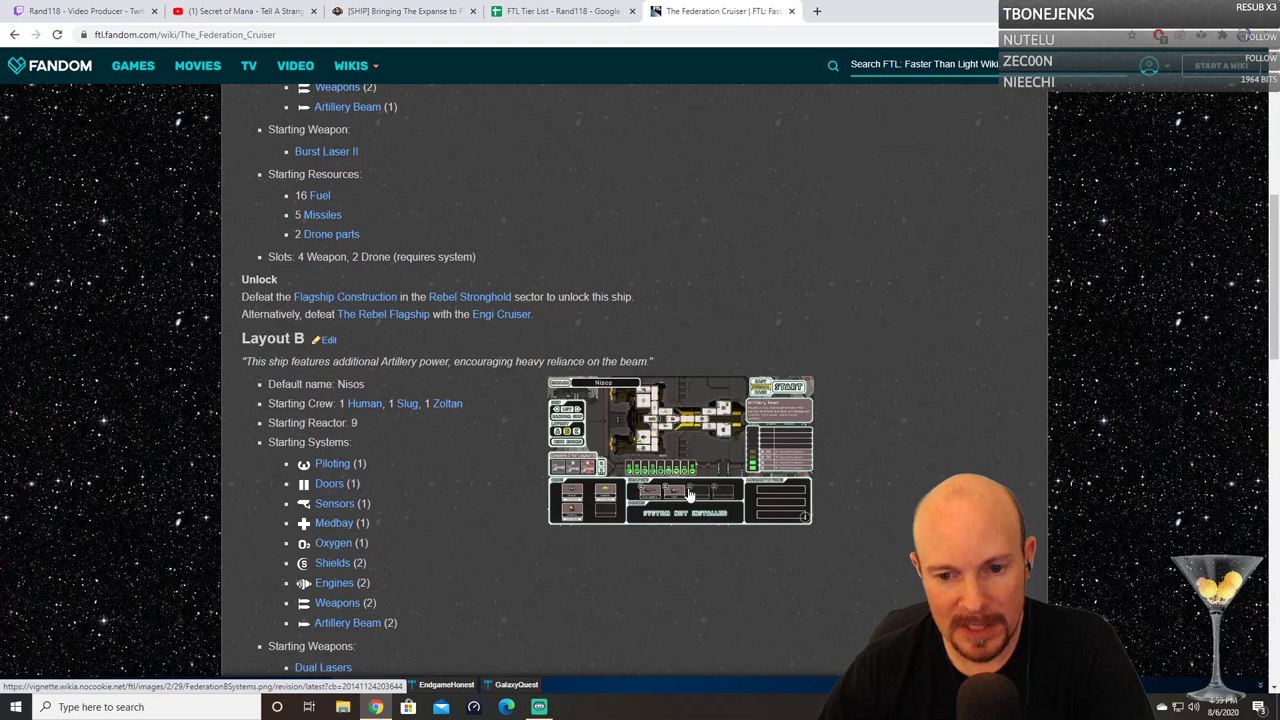
scroll(689, 497, "up", 5)
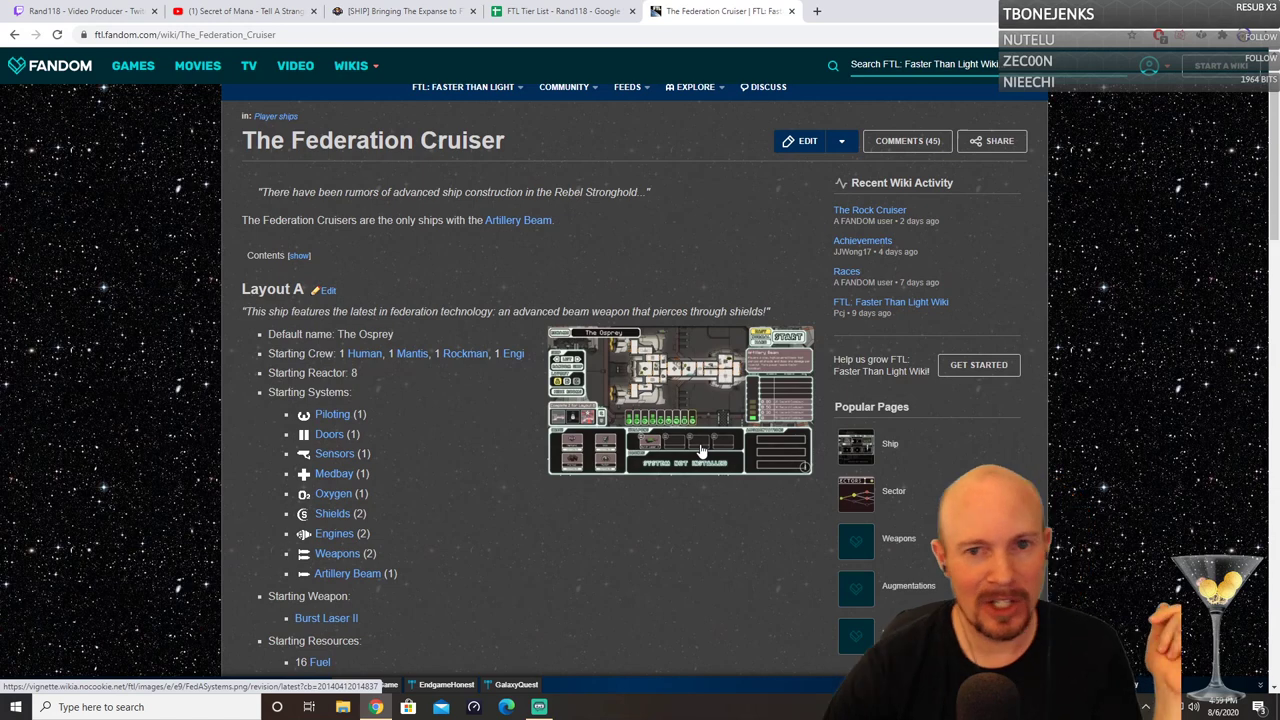
Step: Return to the FTL Tier List spreadsheet and enter the tier rankings C for Federation A, D for Federation B and F for Federation C
left_click(547, 13)
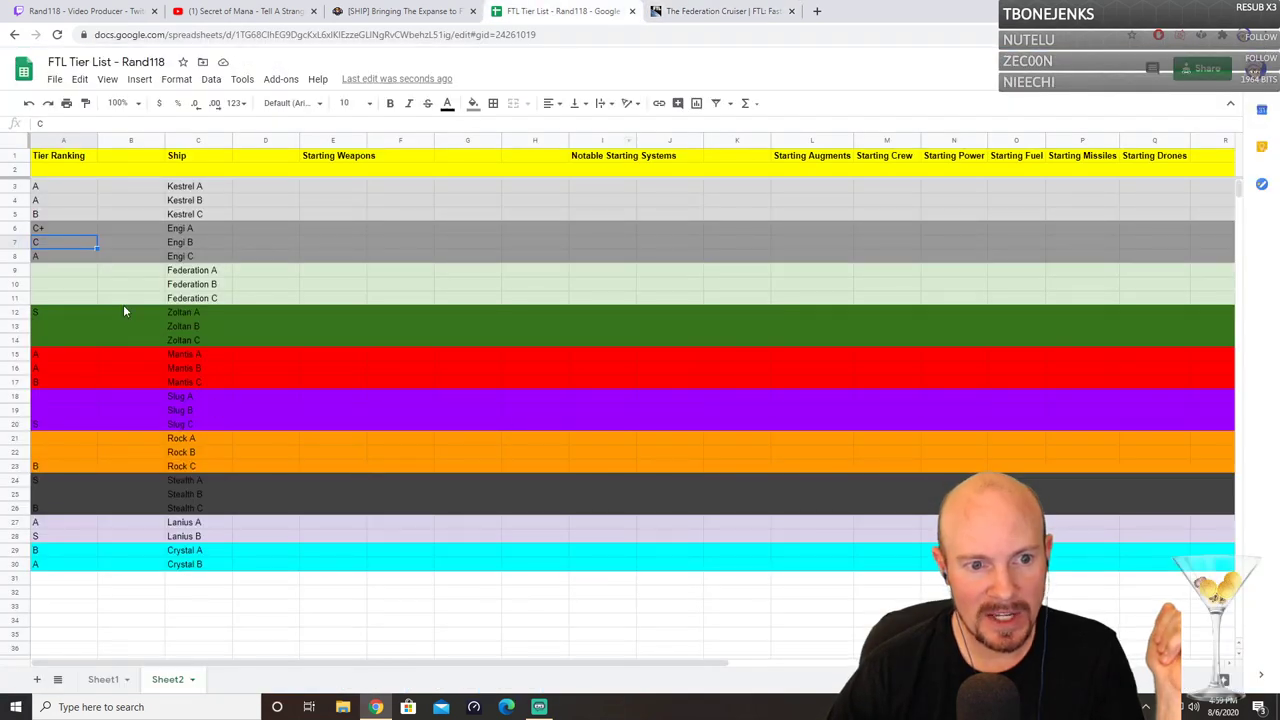
left_click(68, 297)
type("F")
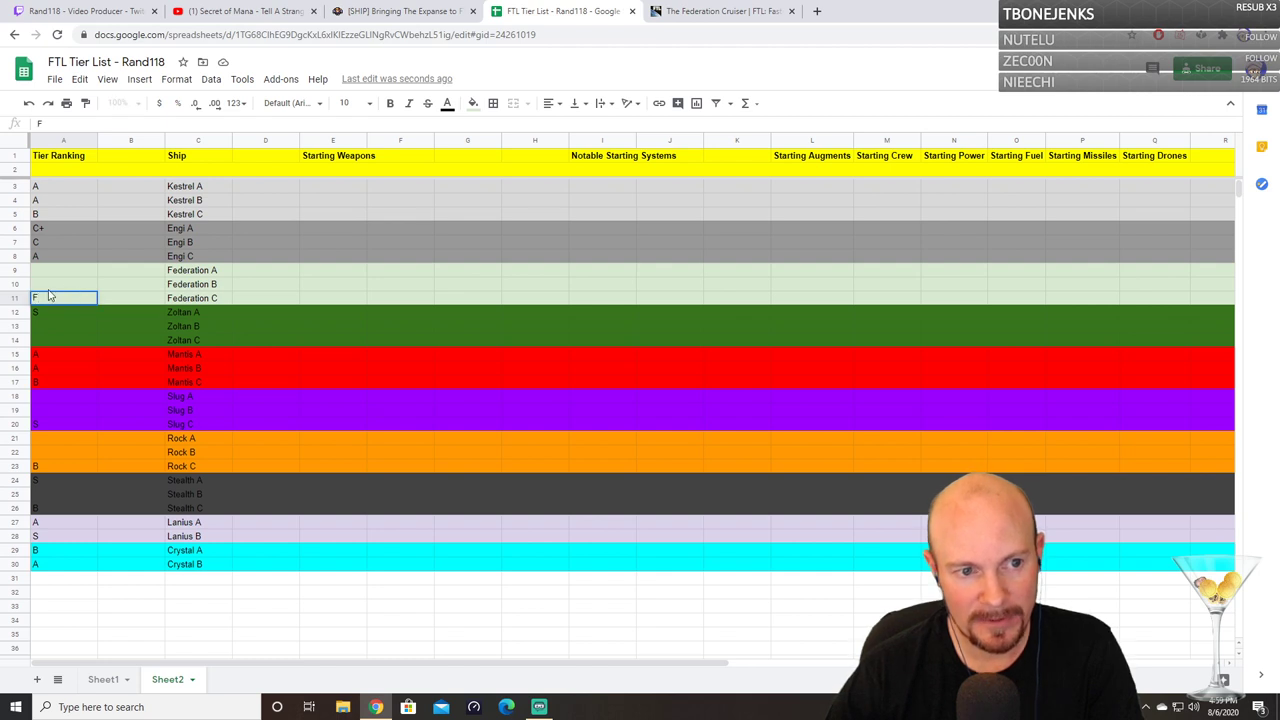
key("Up")
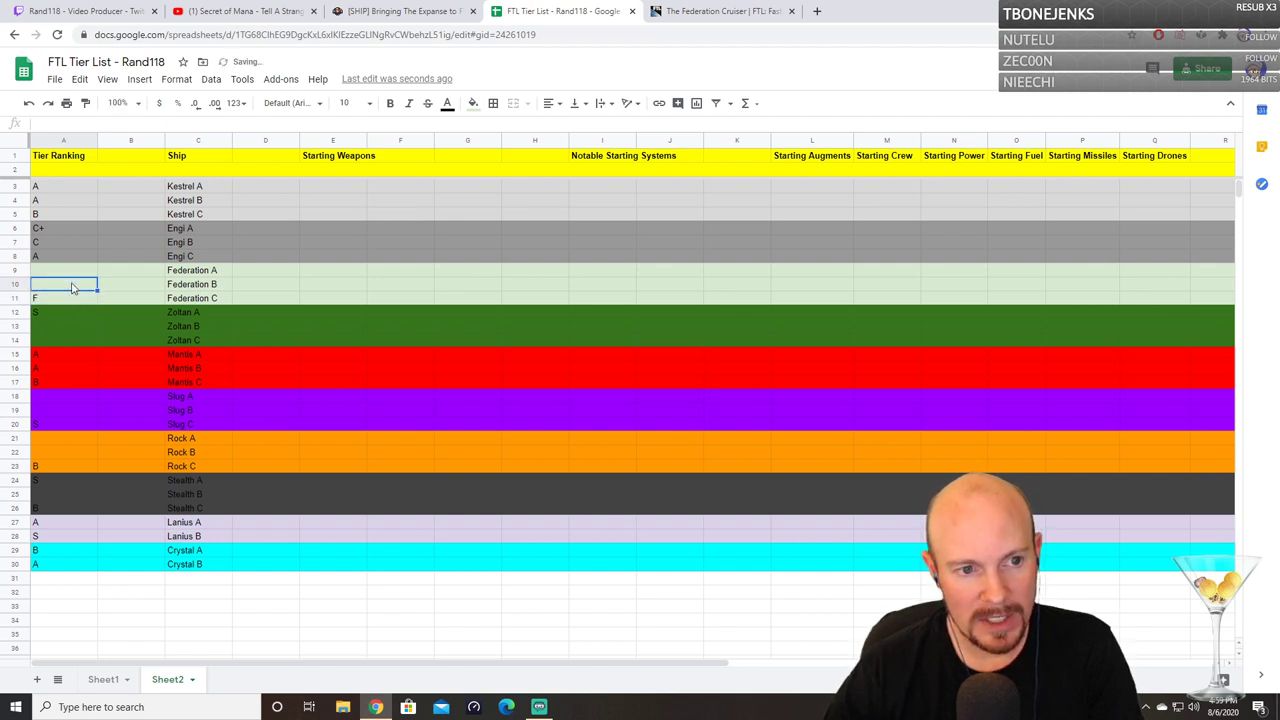
key("Up")
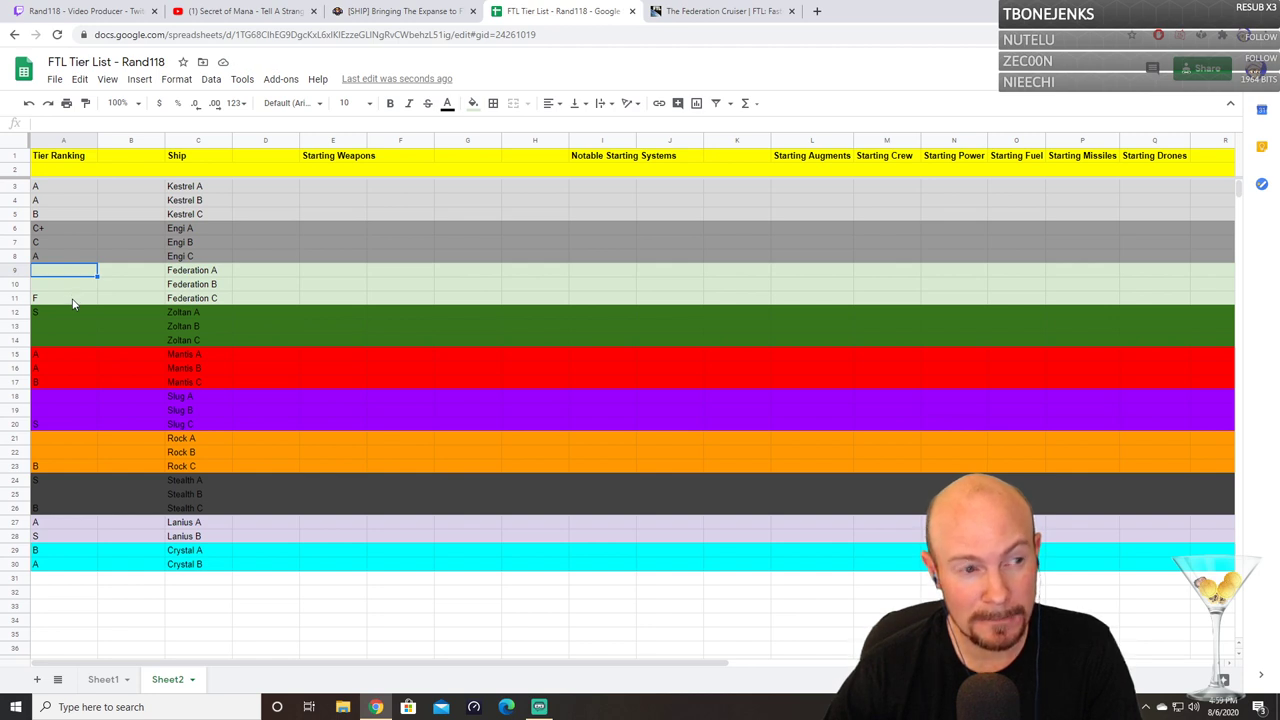
type("C")
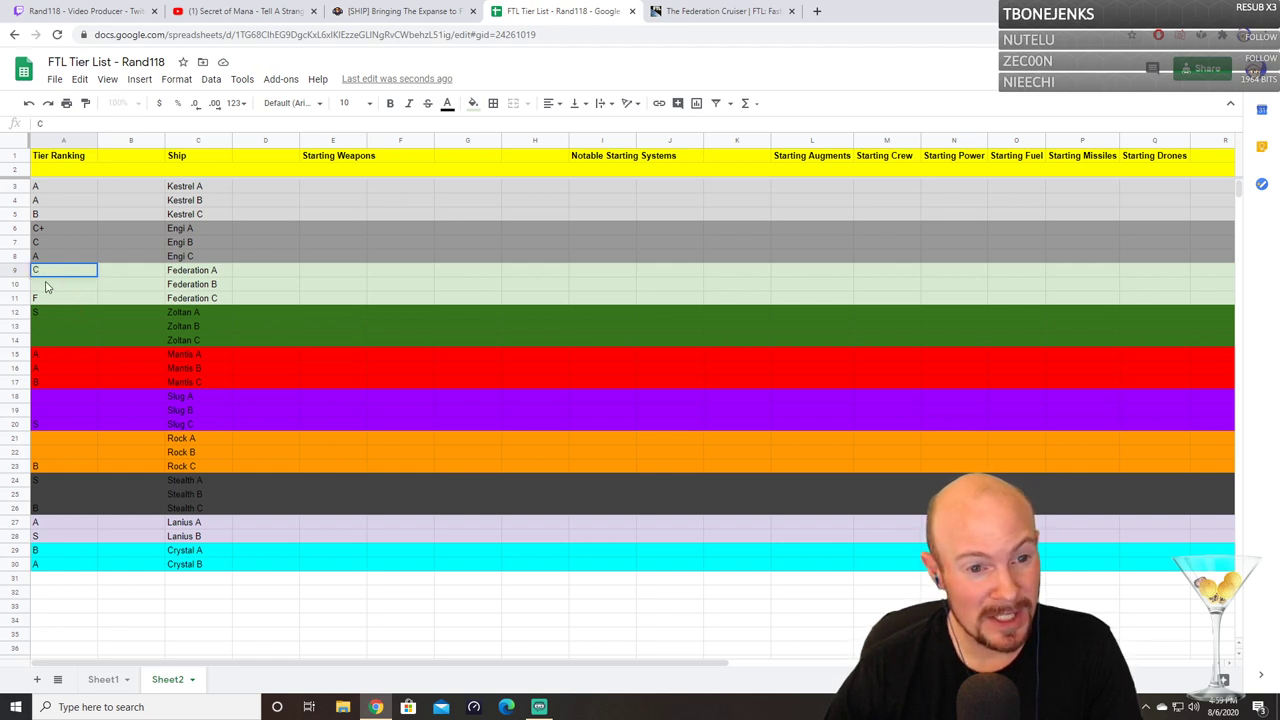
left_click(46, 287)
type("D")
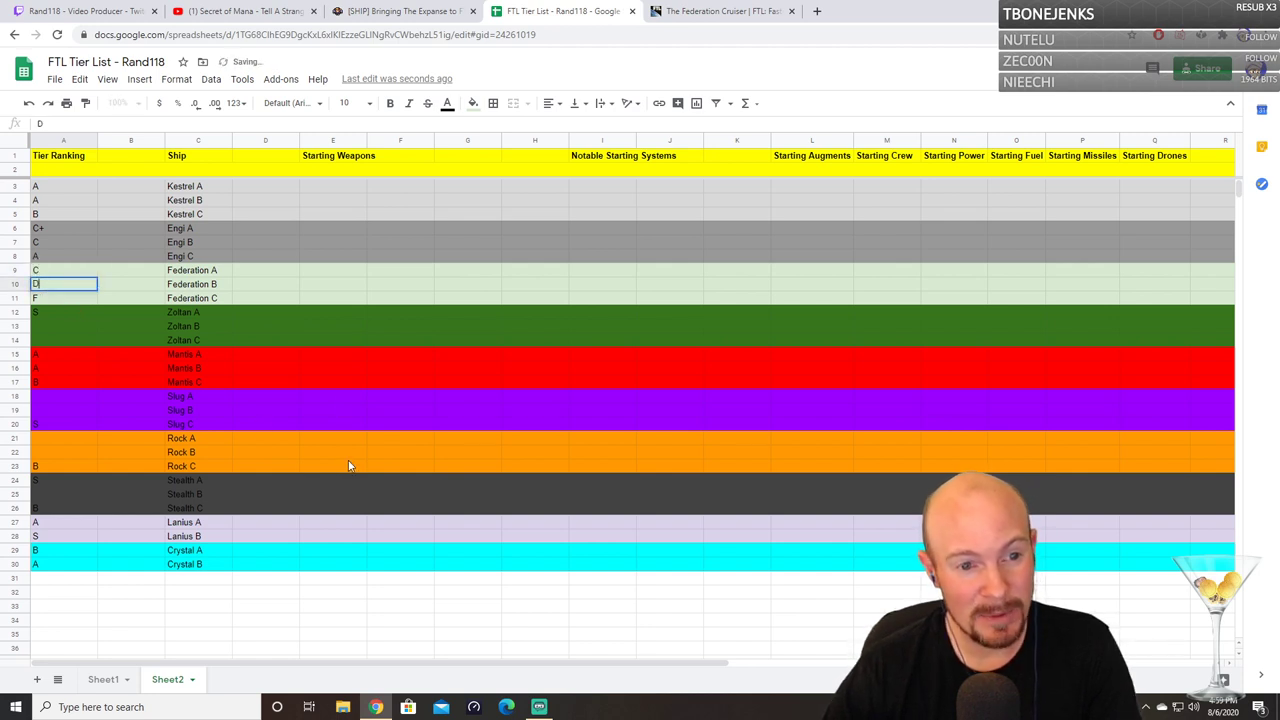
left_click(268, 290)
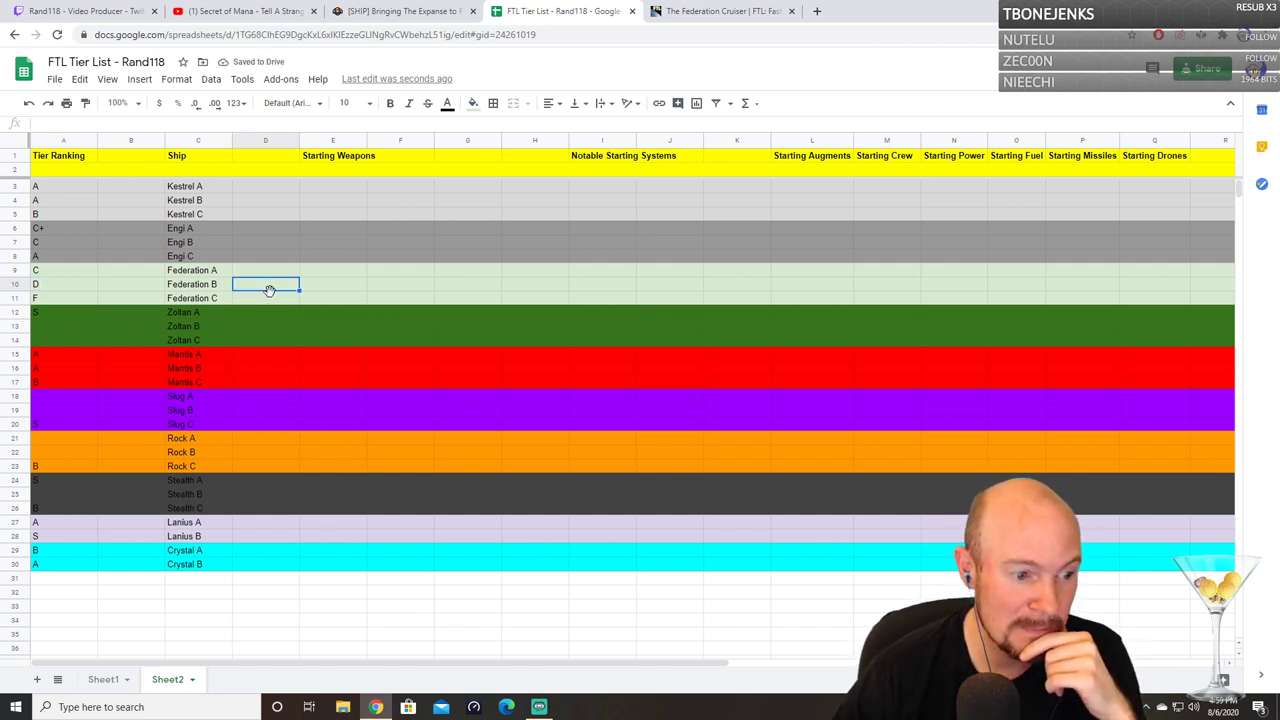
Step: Recheck the Federation Cruiser's Layout A on the FTL wiki, and change Stealth C's tier ranking to B- in the spreadsheet
left_click(706, 9)
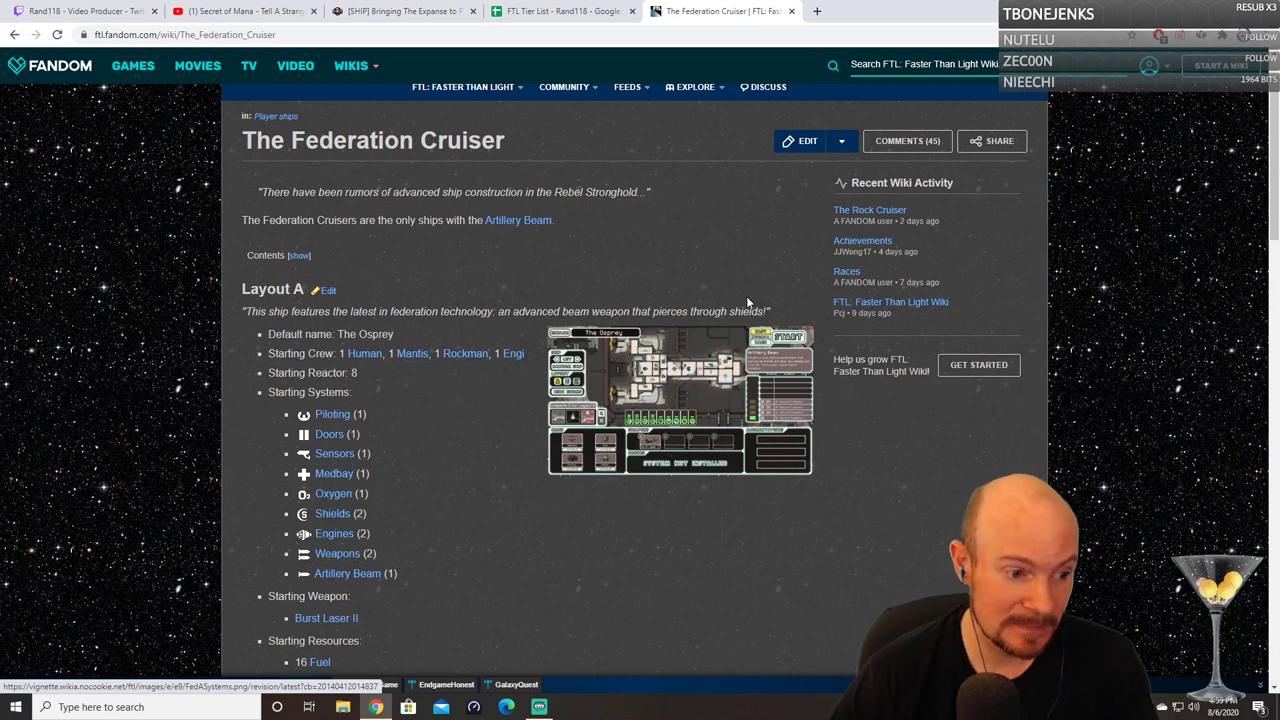
left_click(554, 10)
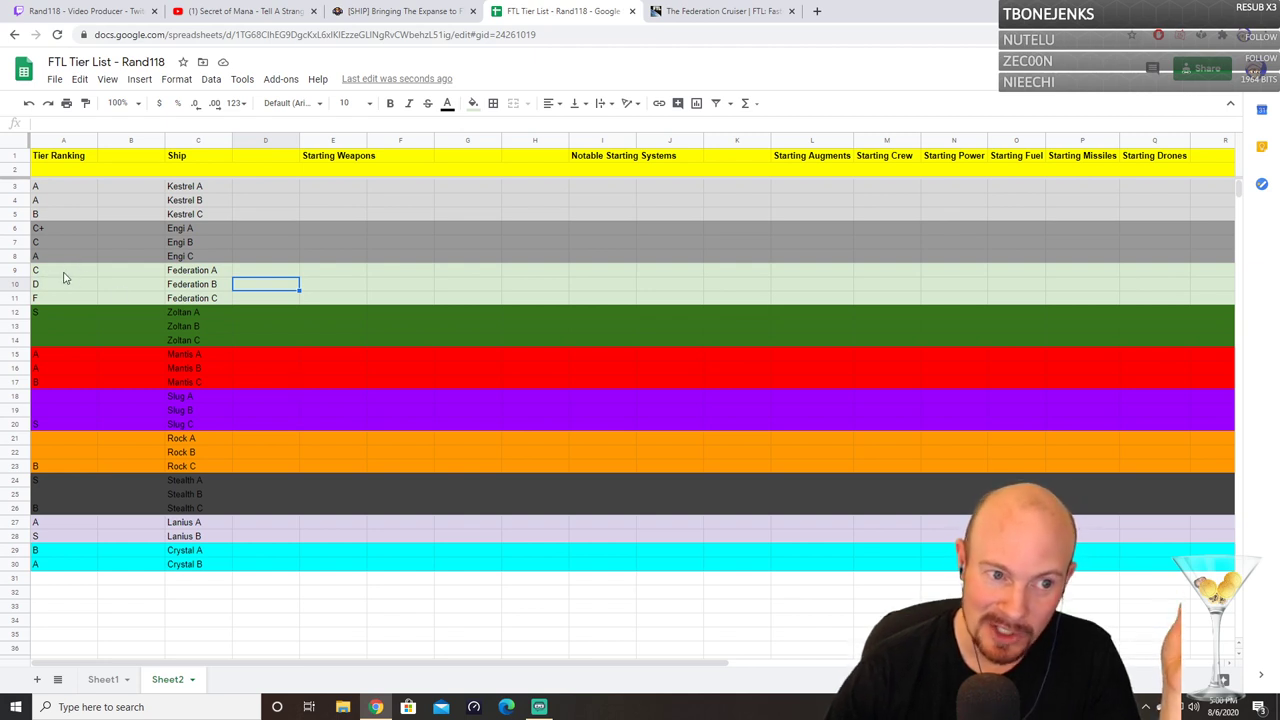
left_click(40, 510)
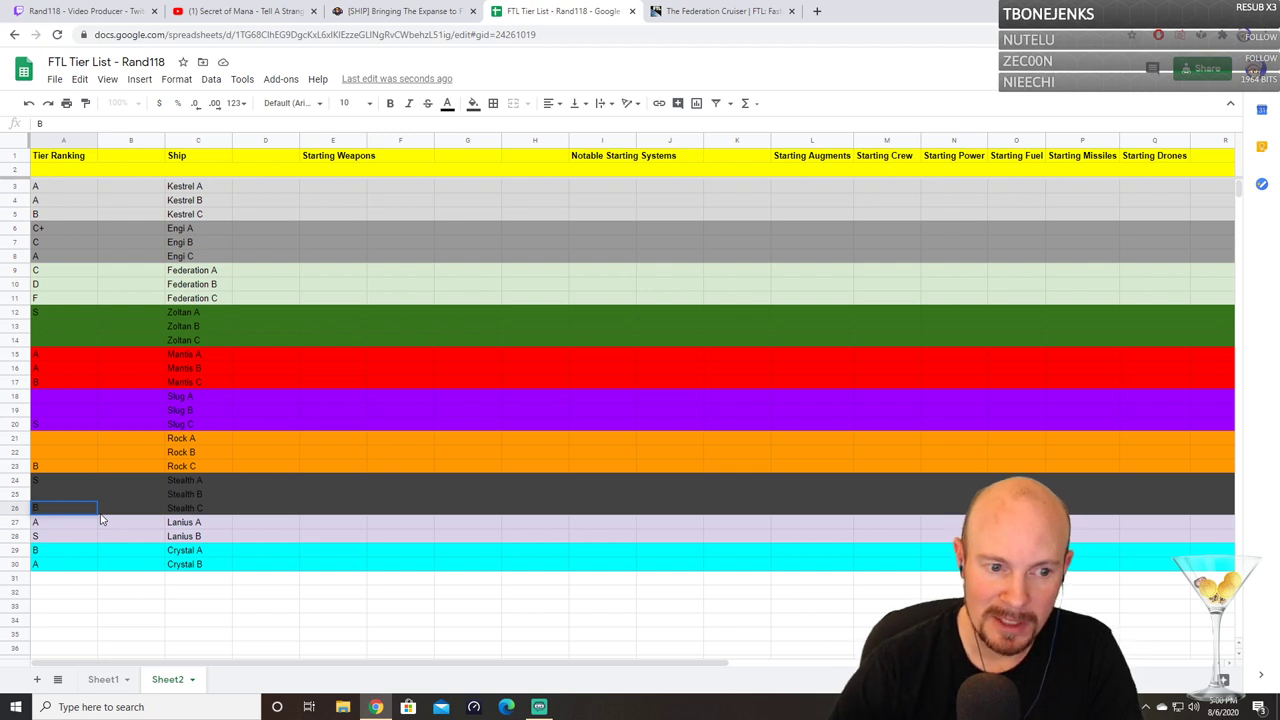
left_click(135, 497)
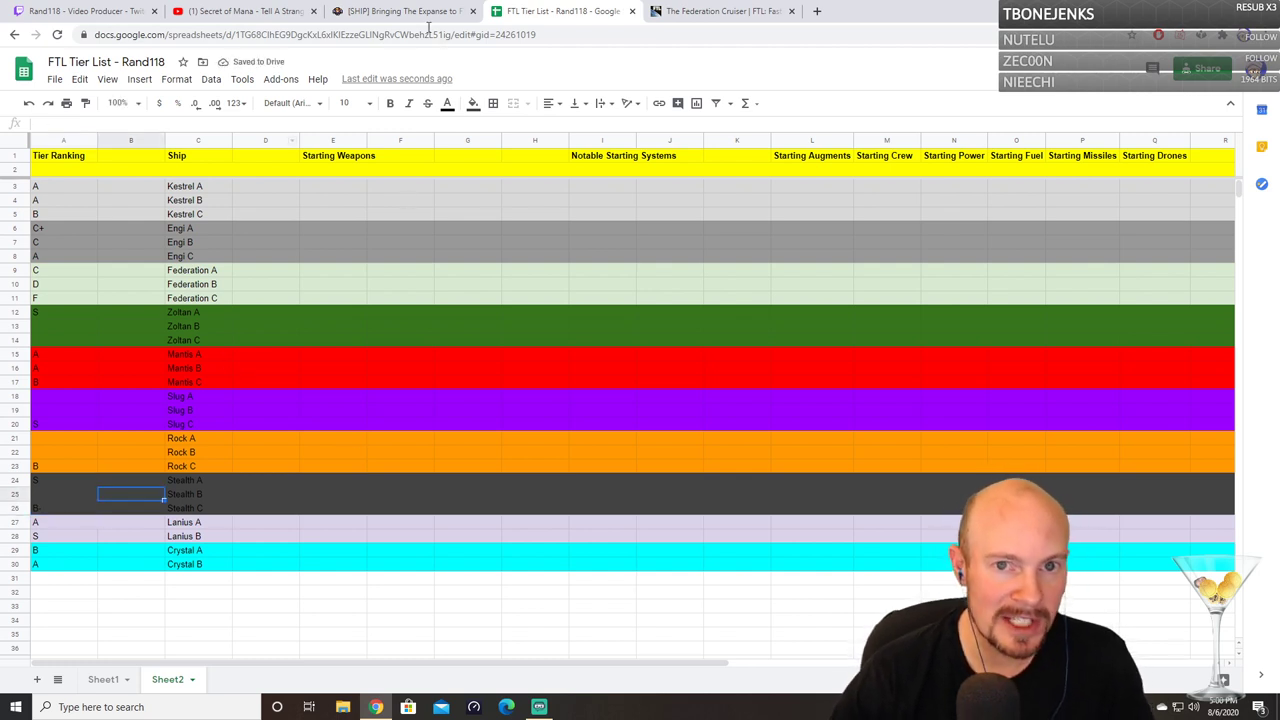
Step: Open the Zoltan Cruiser page from the FTL wiki's ship list and examine the crew, systems and weapons of its three layouts
left_click(680, 10)
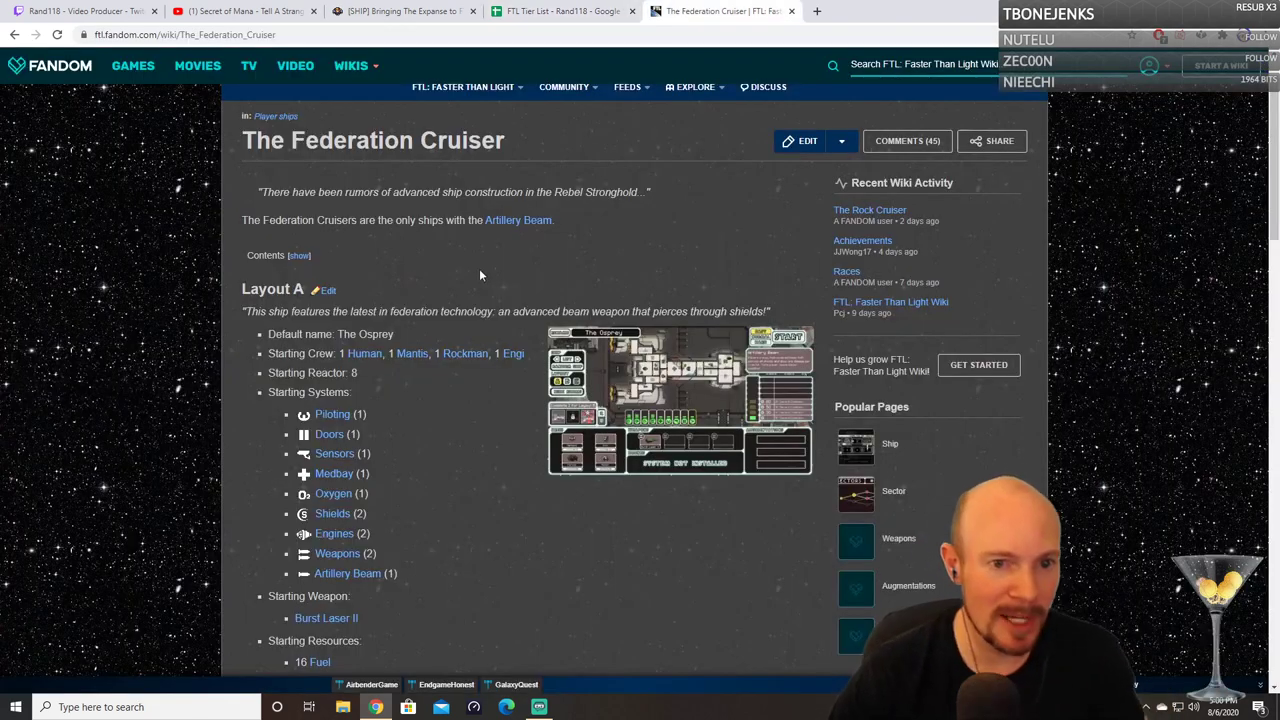
left_click(14, 35)
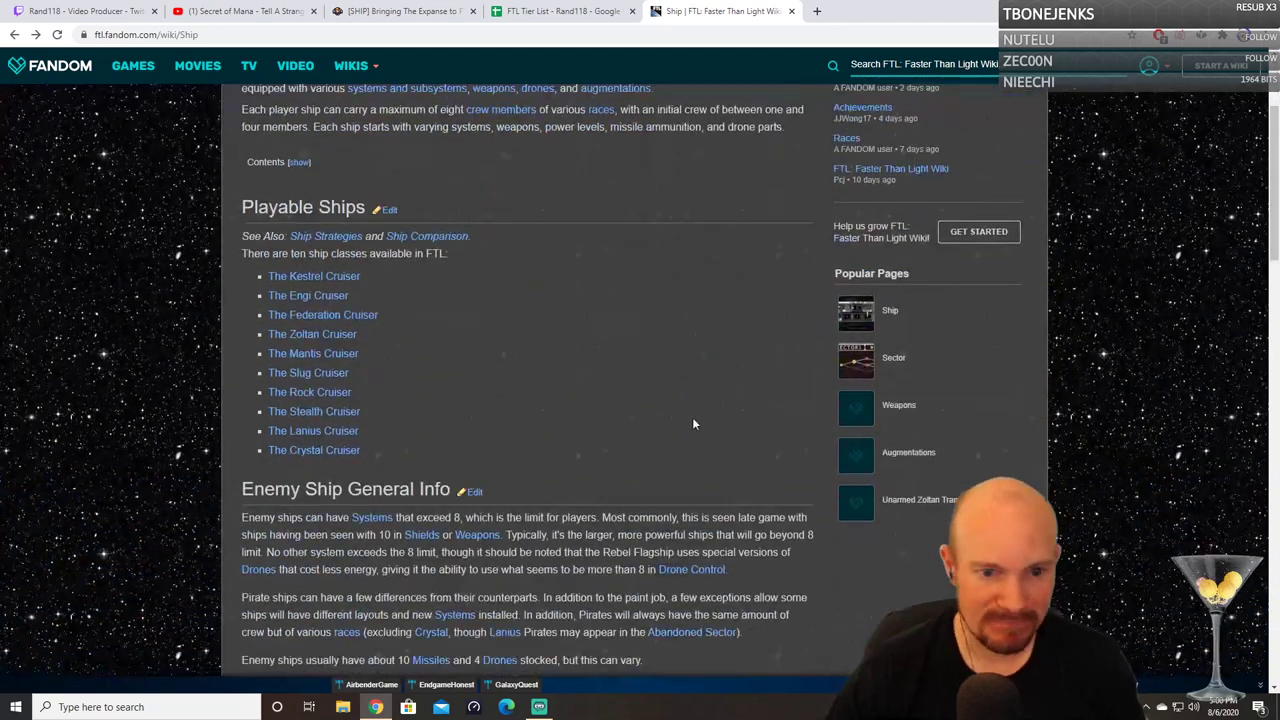
left_click(327, 334)
scroll(560, 360, "down", 3)
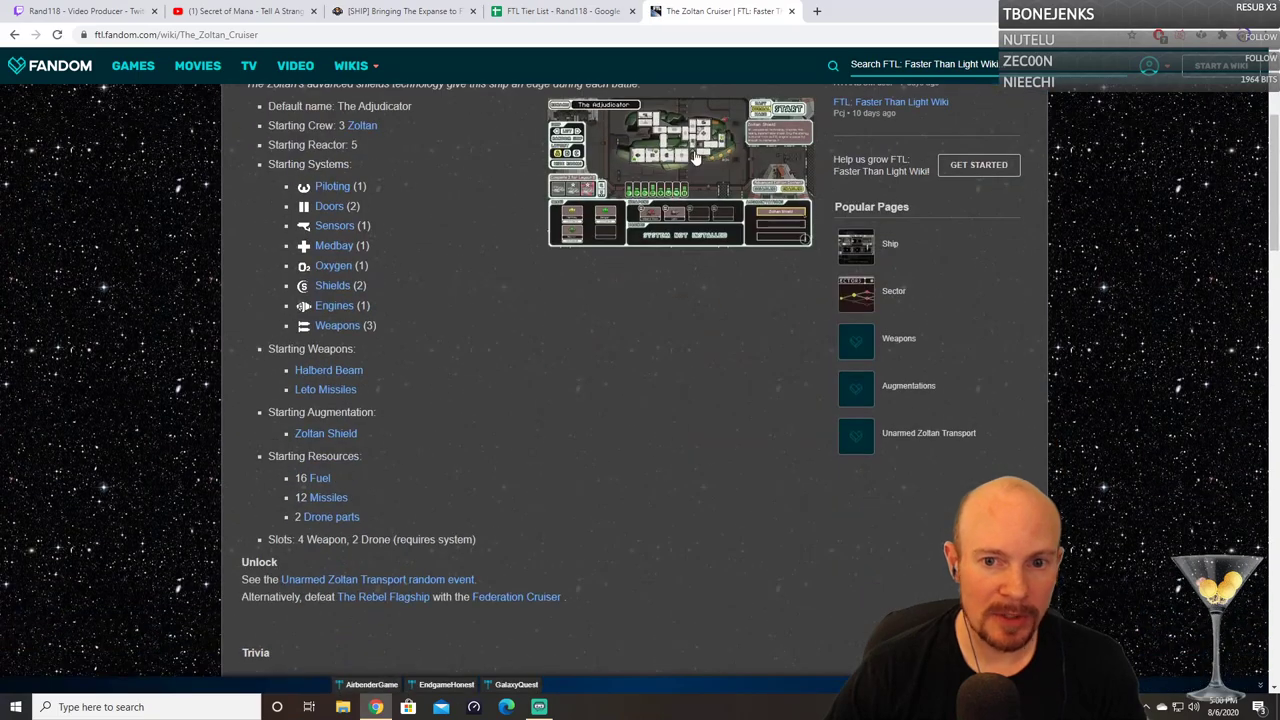
scroll(672, 320, "down", 3)
scroll(670, 330, "down", 3)
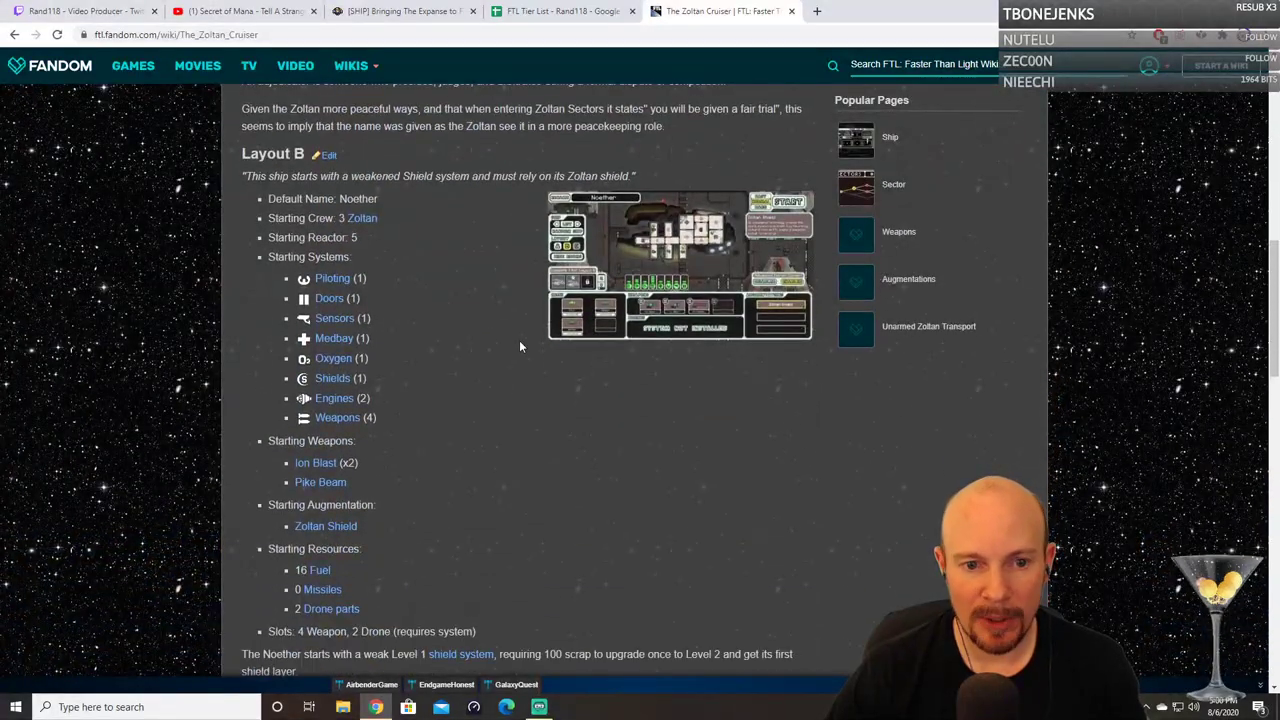
scroll(580, 333, "down", 2)
scroll(580, 333, "down", 5)
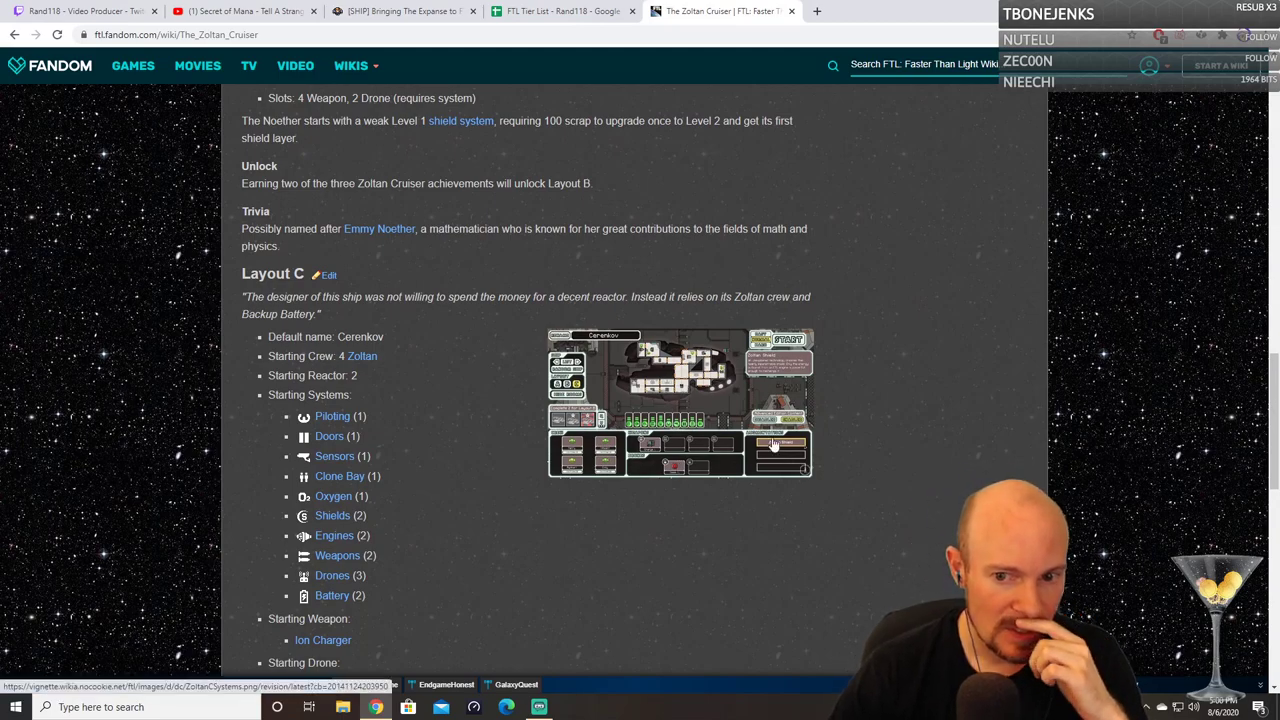
scroll(760, 447, "up", 5)
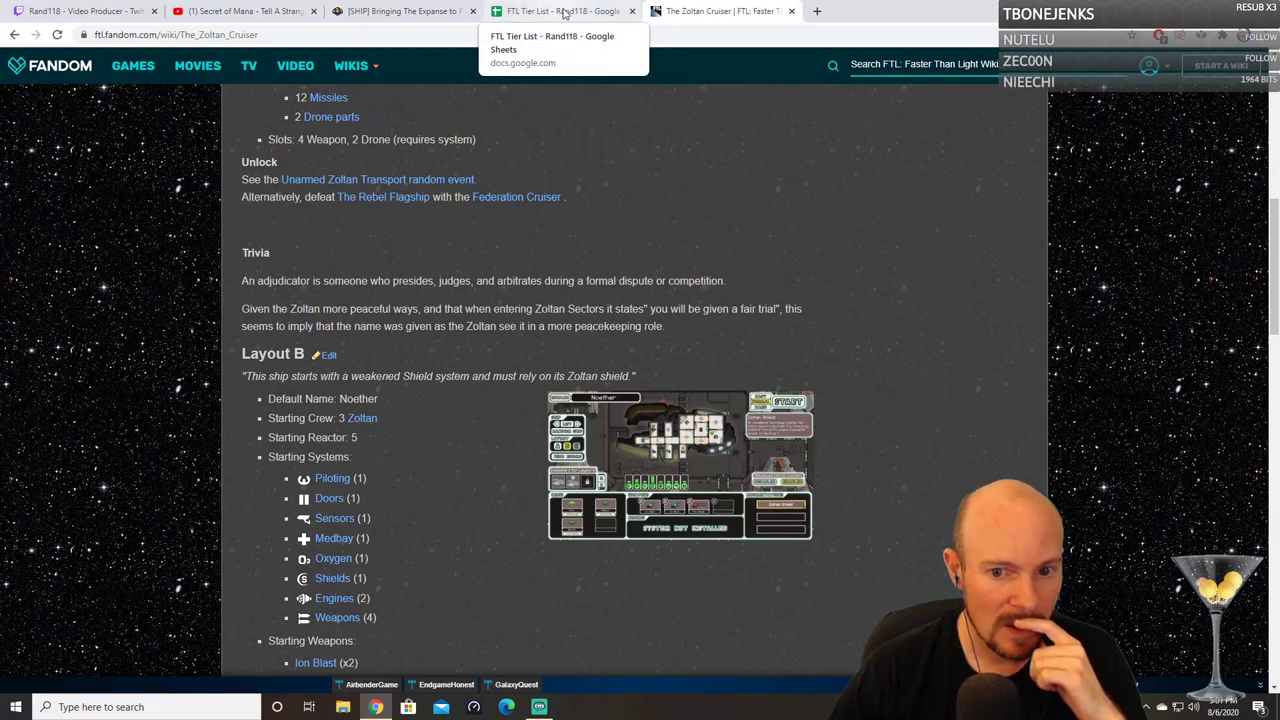
Step: Switch back to the FTL Tier List spreadsheet and enter the tier ranking C for Zoltan B
left_click(565, 12)
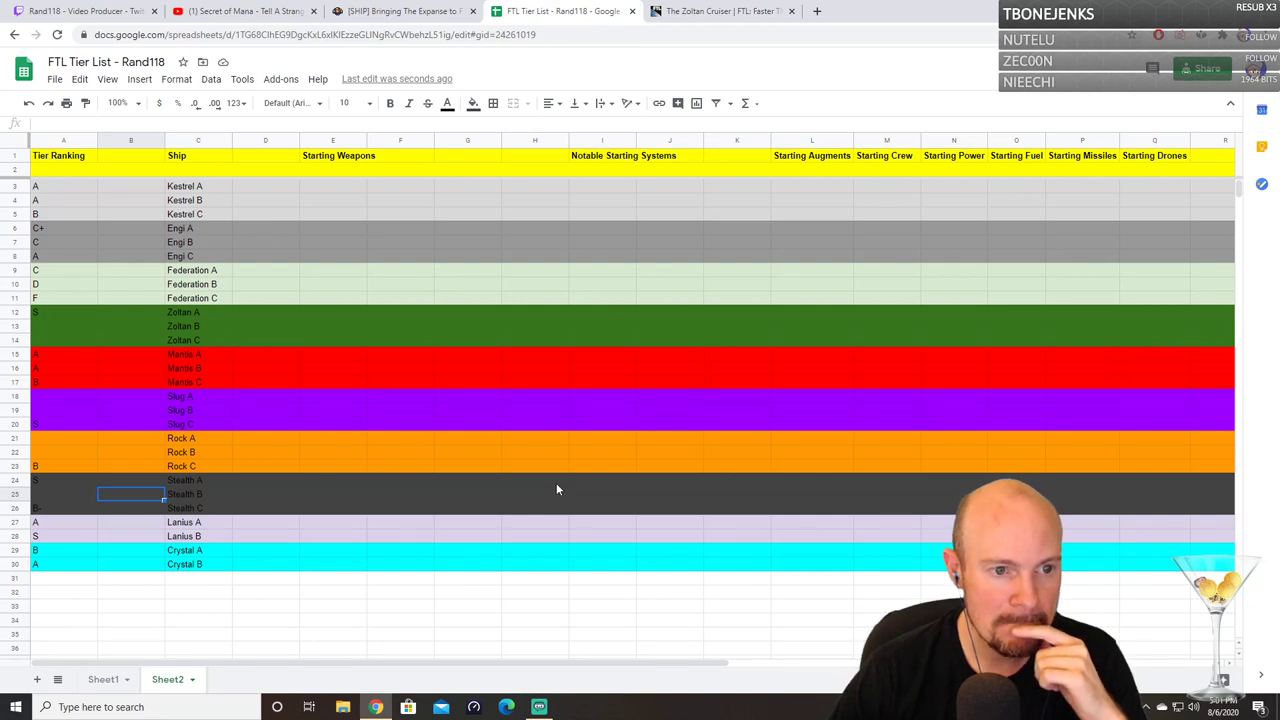
left_click(64, 330)
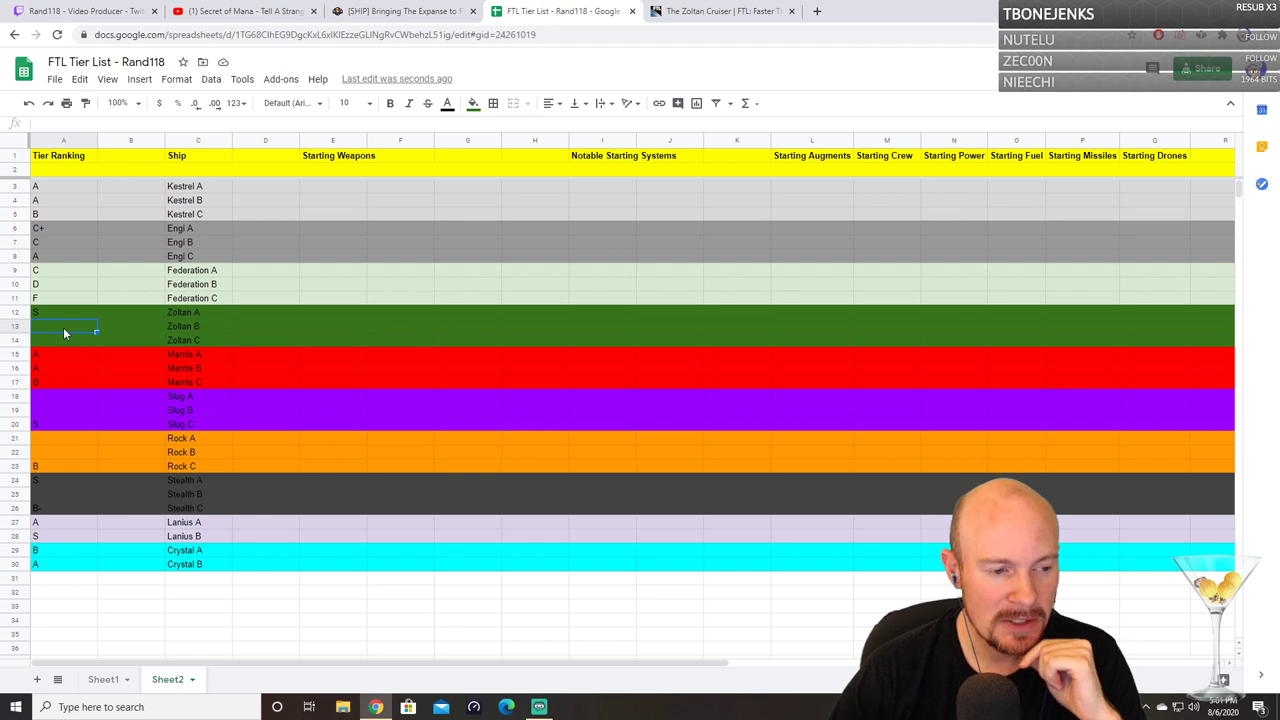
type("+")
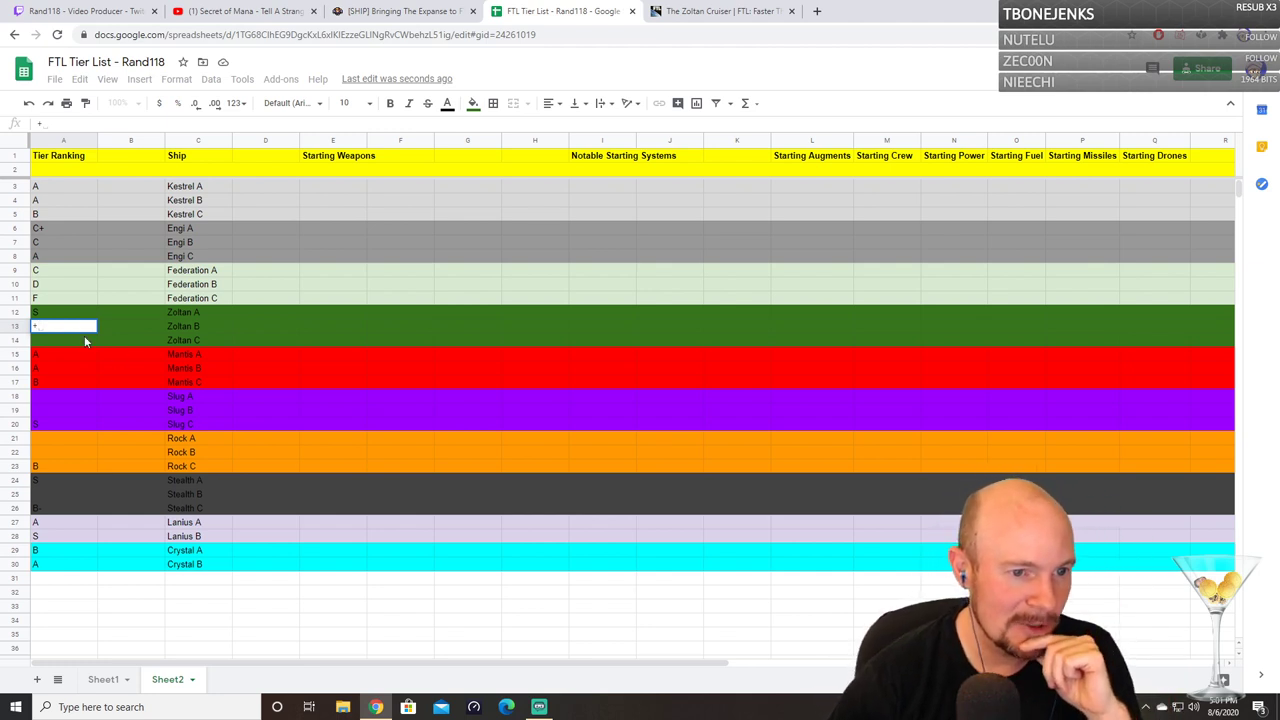
key("Escape")
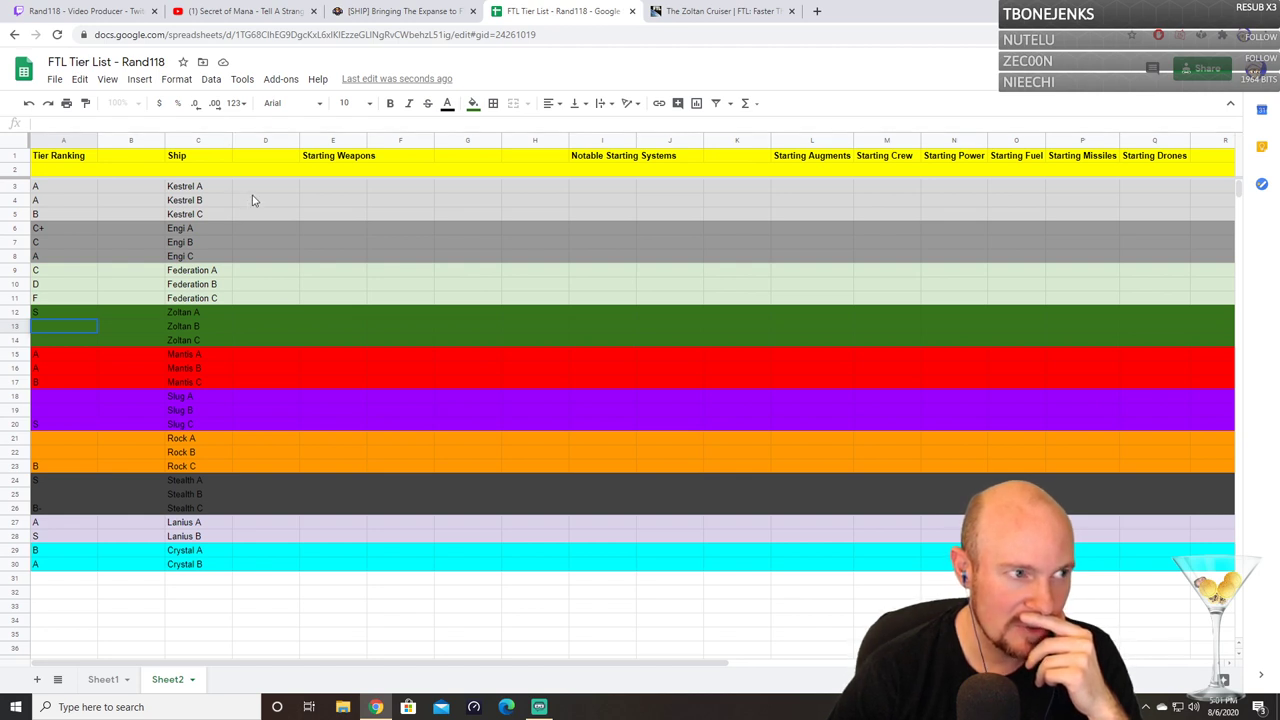
type("C")
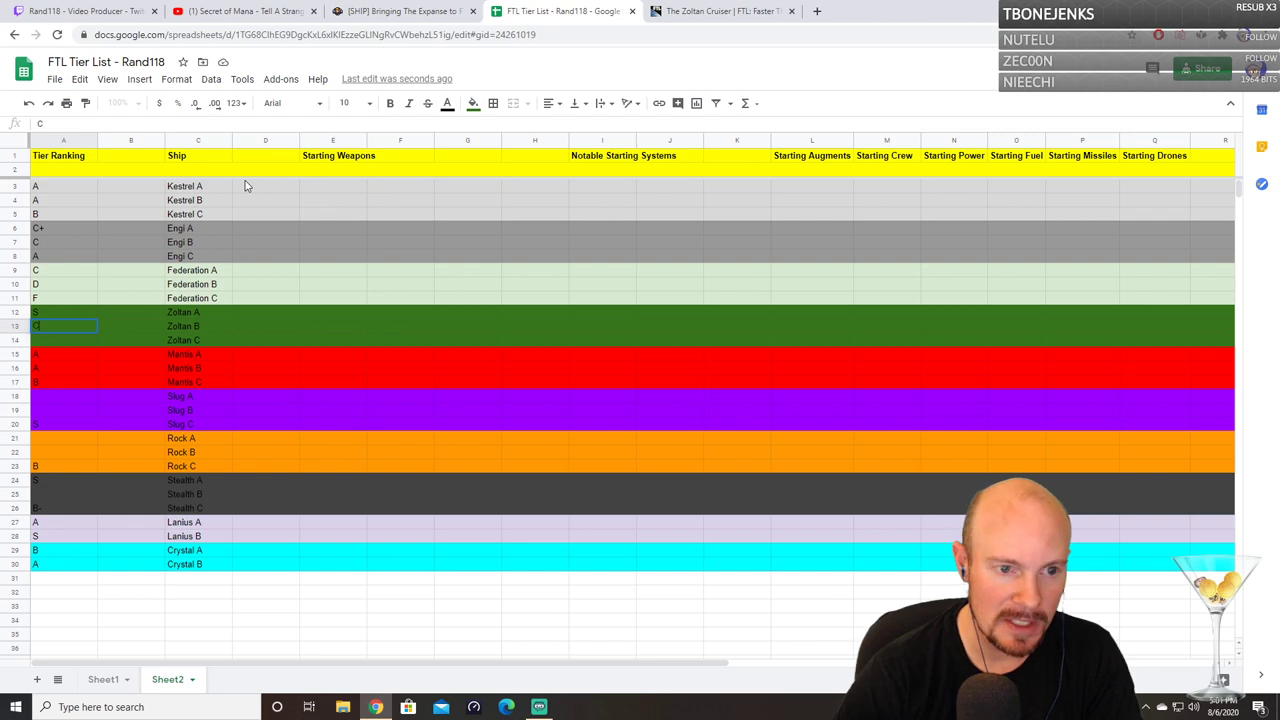
key("Return")
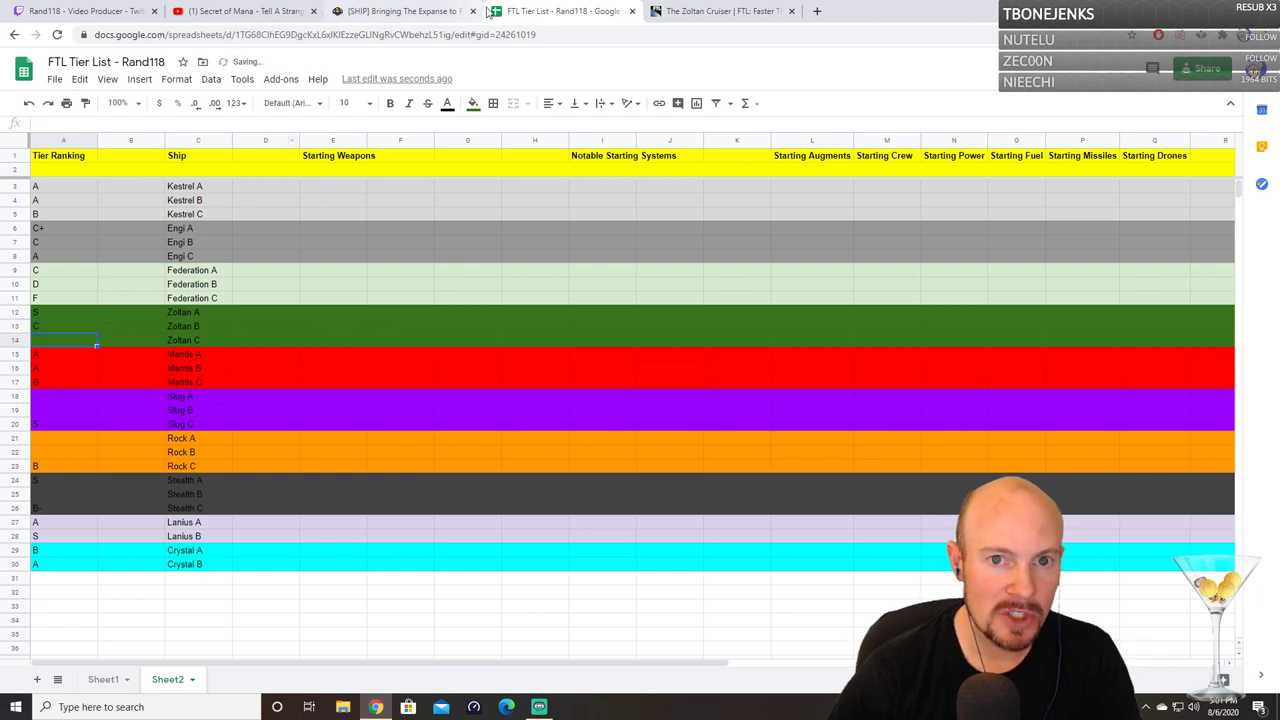
Step: Recheck the Zoltan Cruiser's Layout B on the FTL wiki and change Zoltan B's tier ranking to B in the spreadsheet
left_click(678, 11)
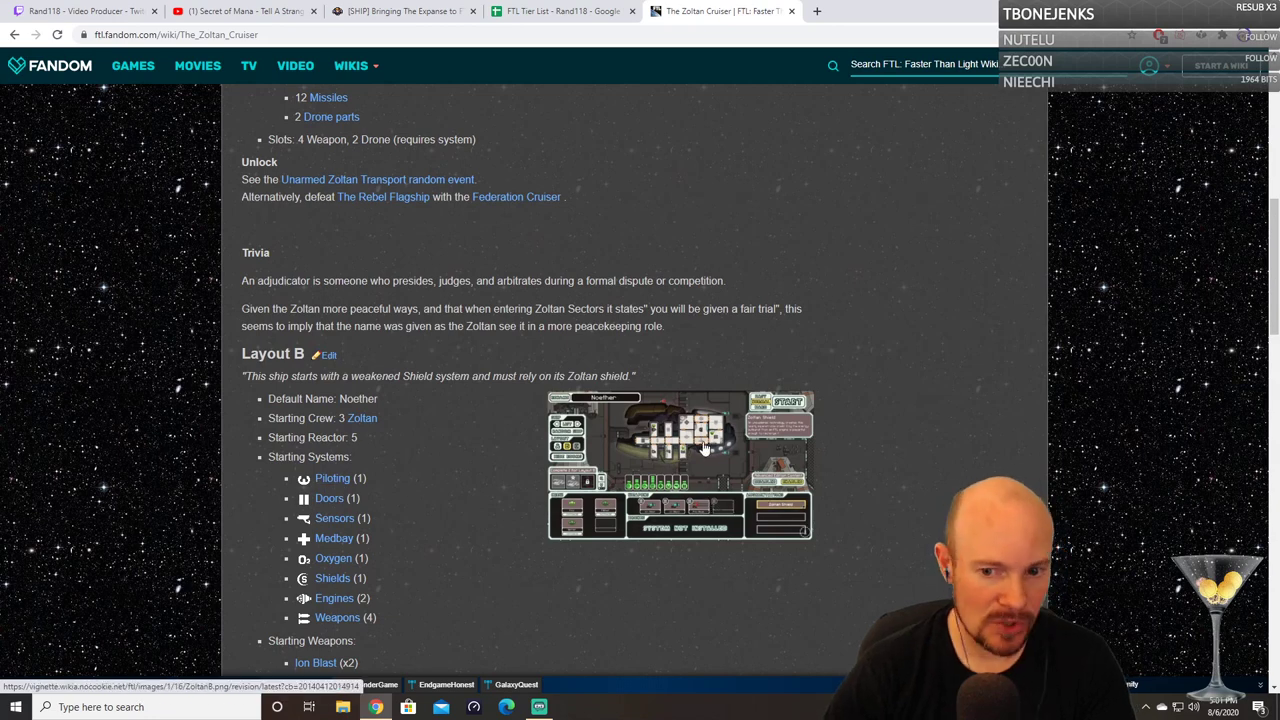
left_click(531, 14)
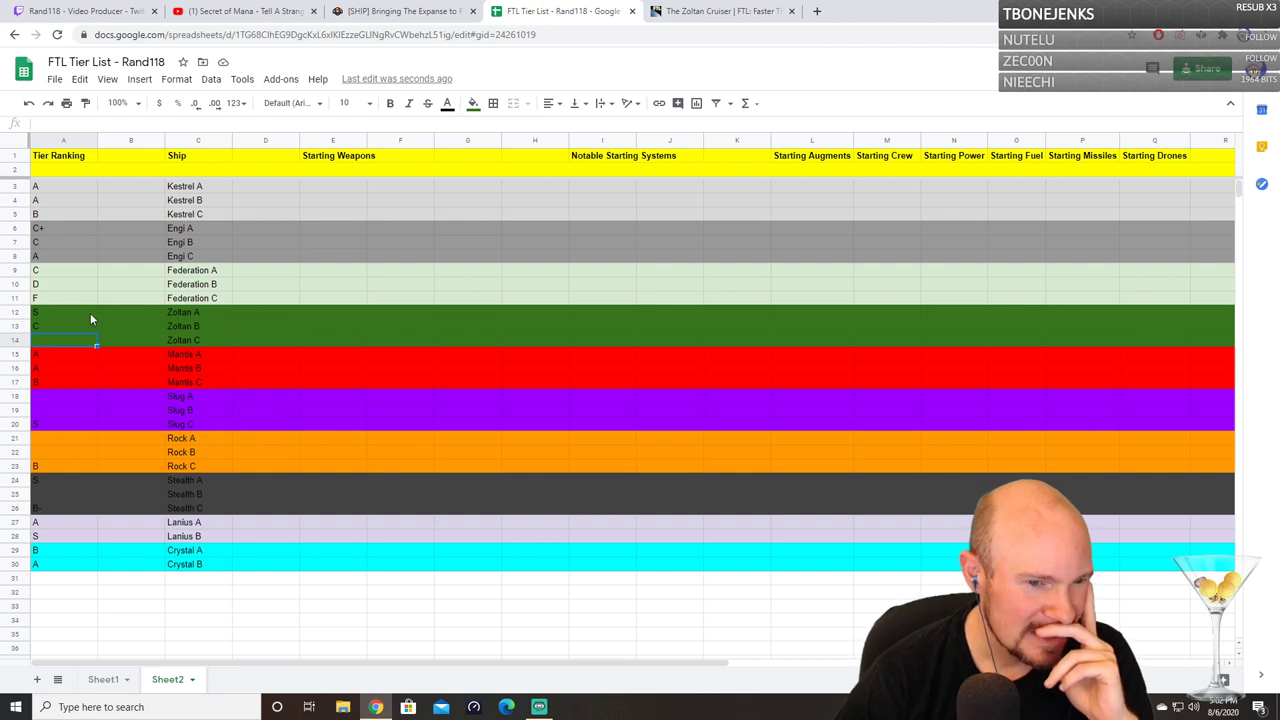
double_click(46, 328)
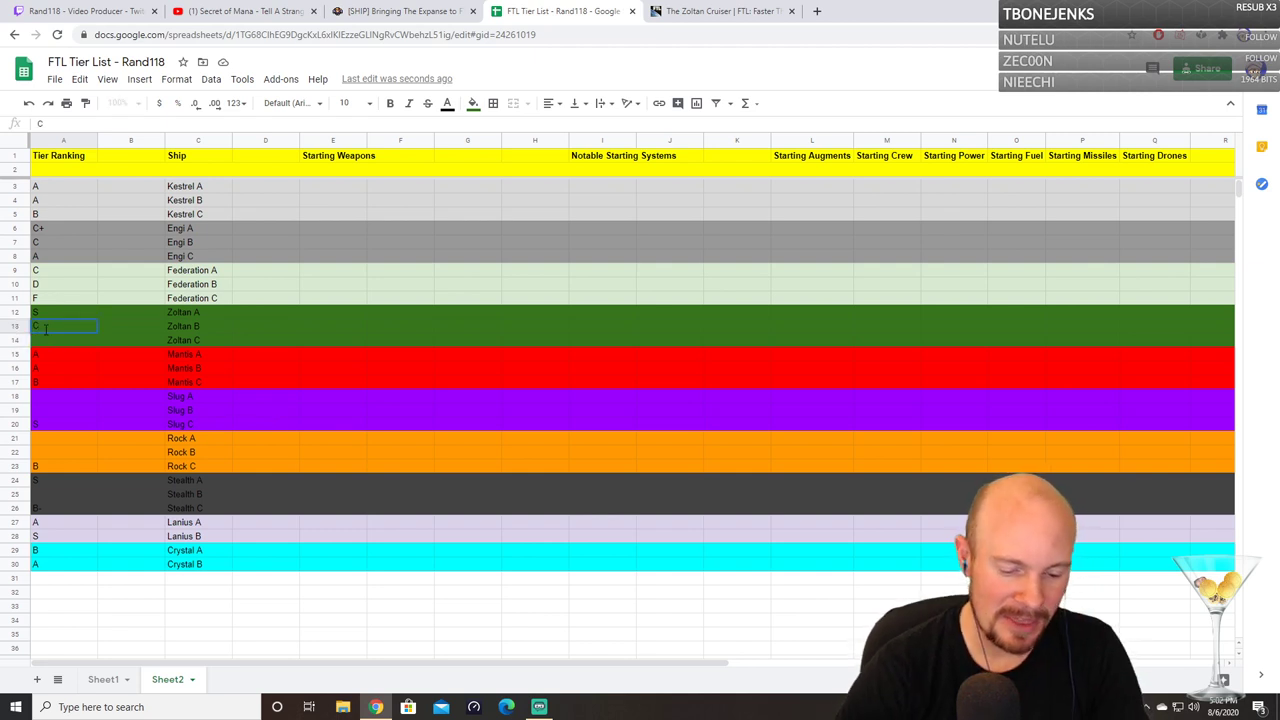
key("BackSpace")
type("B")
key("Return")
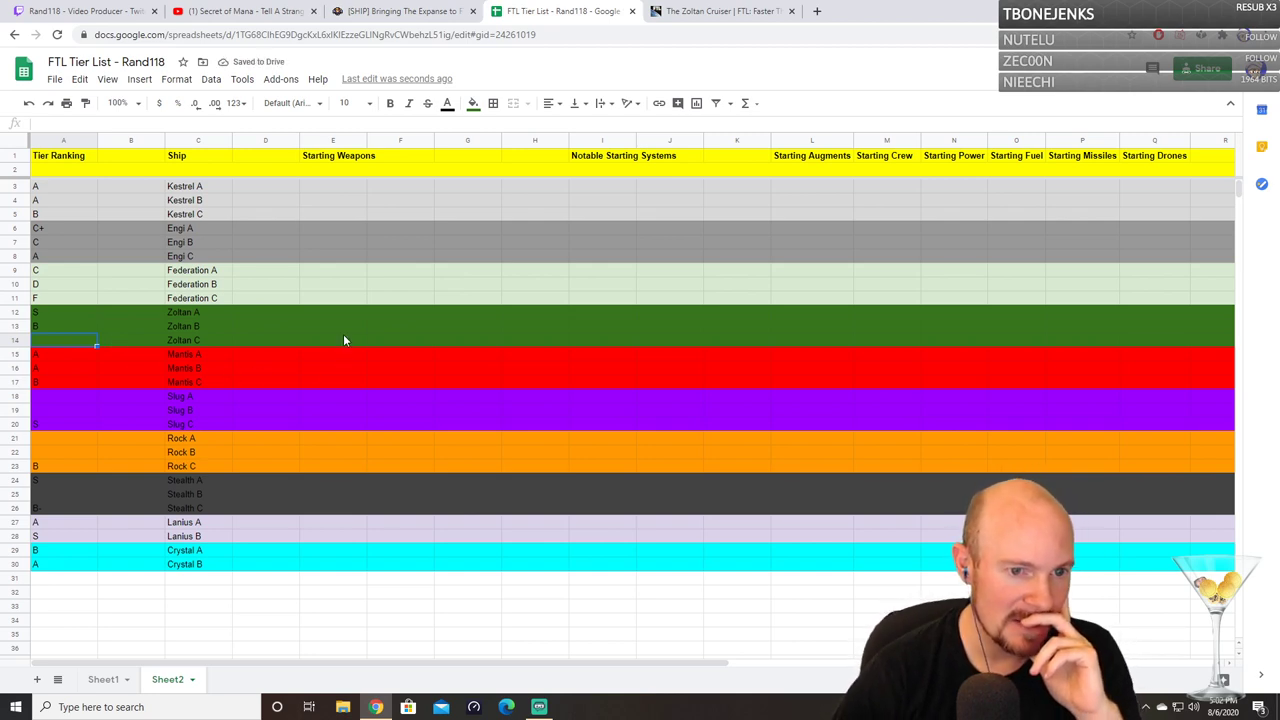
Step: Review the Zoltan Cruiser's Layout C on the FTL wiki and enter the tier ranking D for Zoltan C in the spreadsheet
left_click(400, 11)
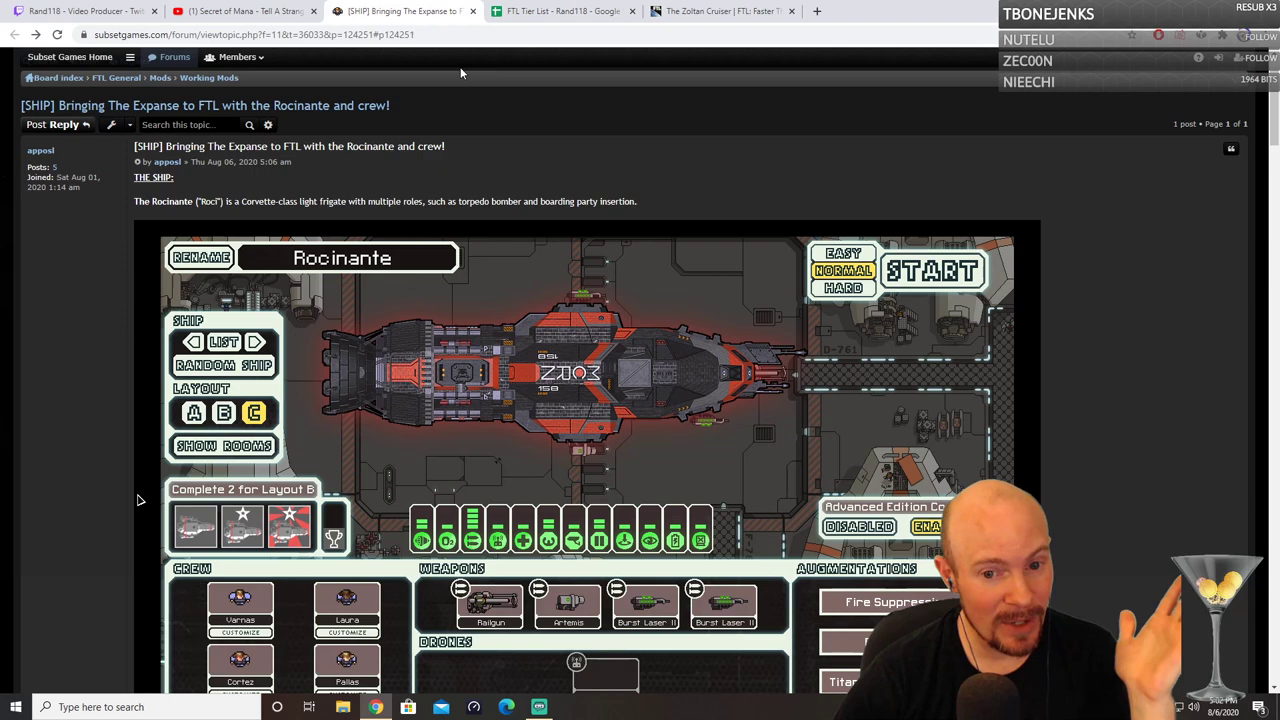
left_click(596, 6)
key("ctrl+shift+Tab")
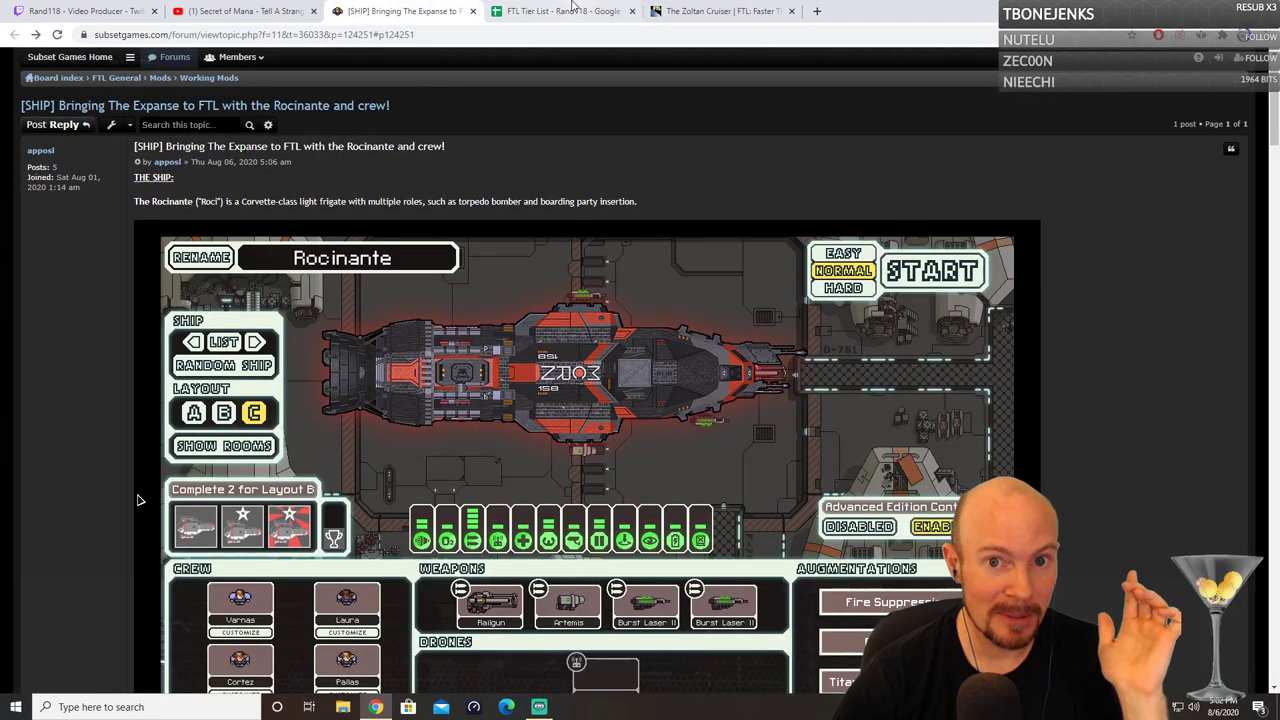
left_click(575, 10)
left_click(710, 10)
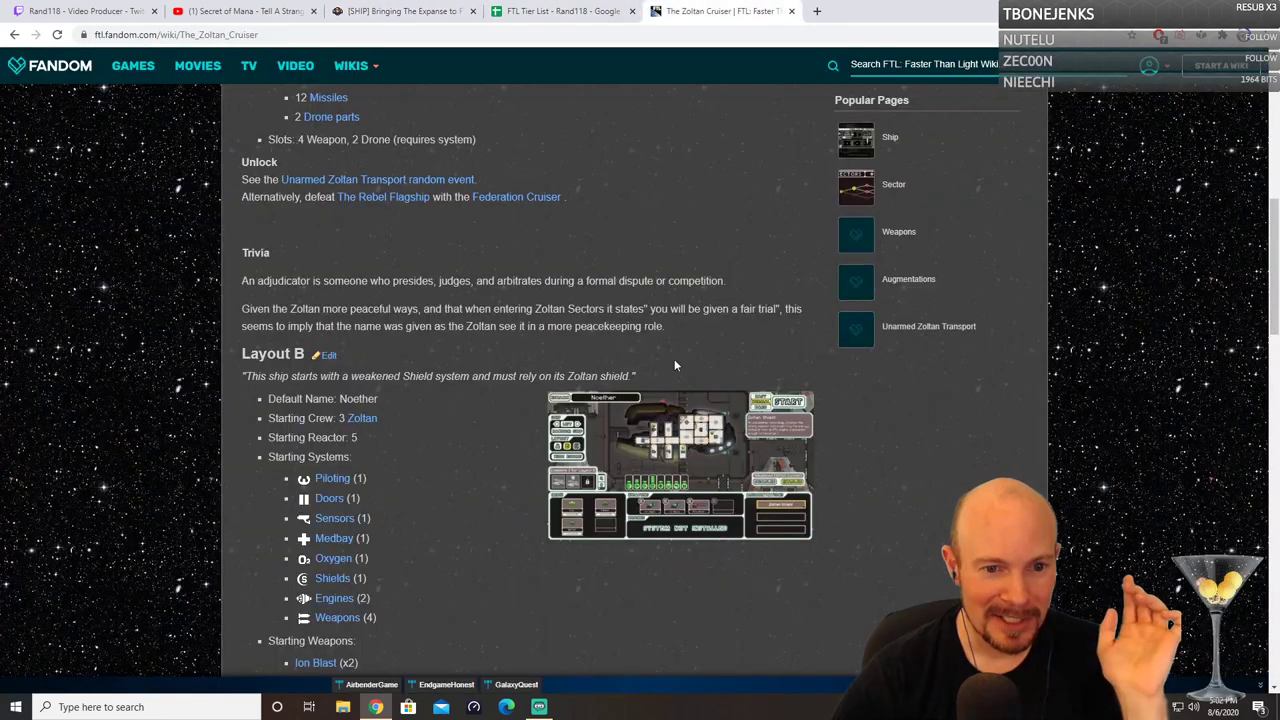
scroll(491, 448, "down", 11)
scroll(611, 475, "up", 3)
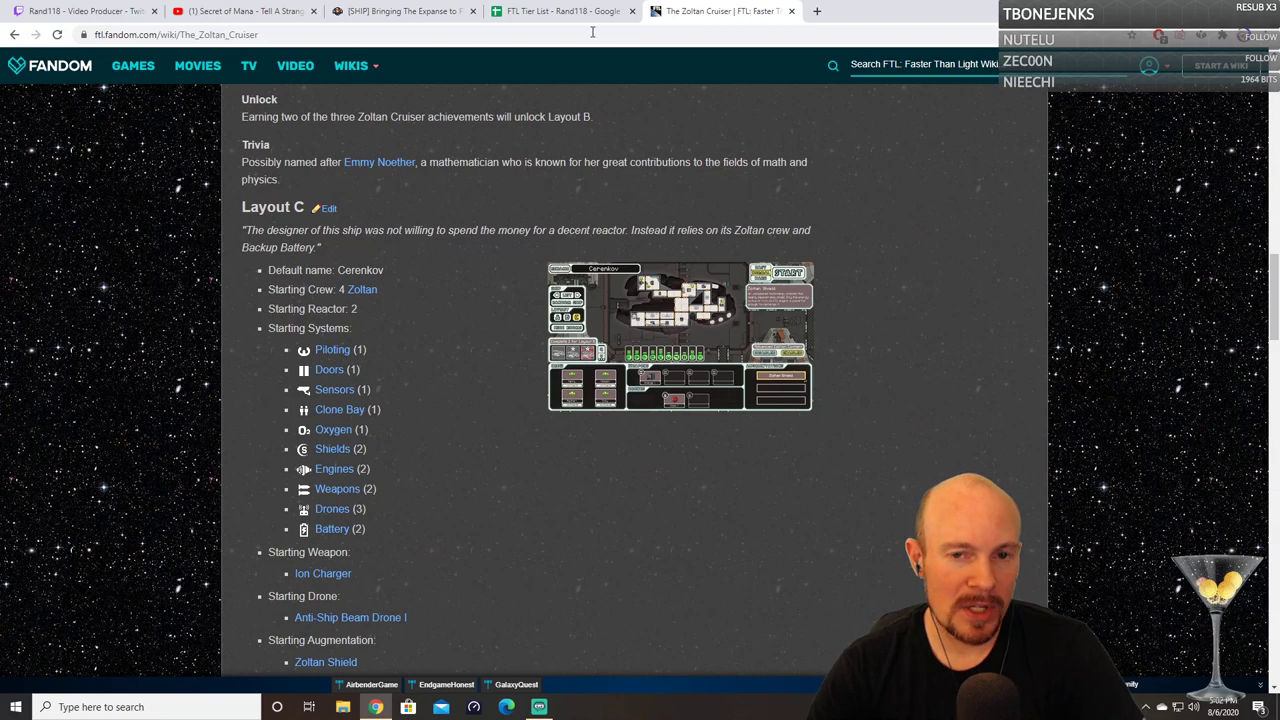
left_click(558, 12)
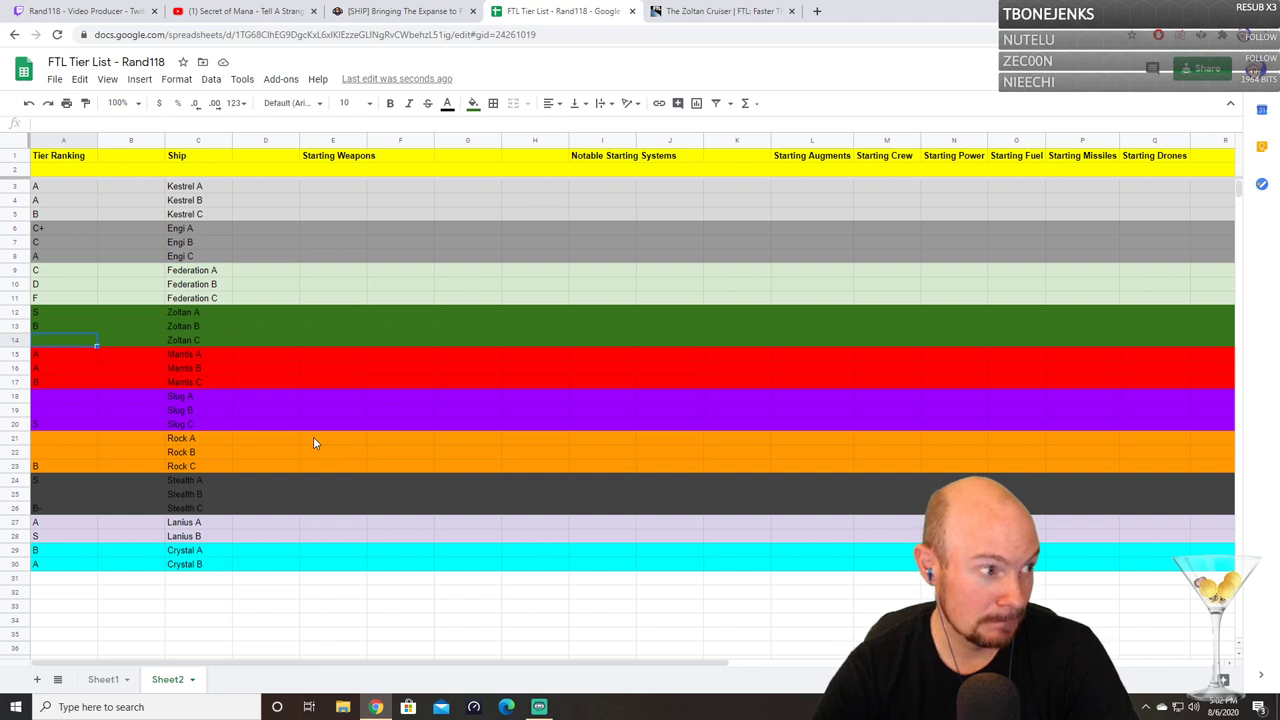
type("D")
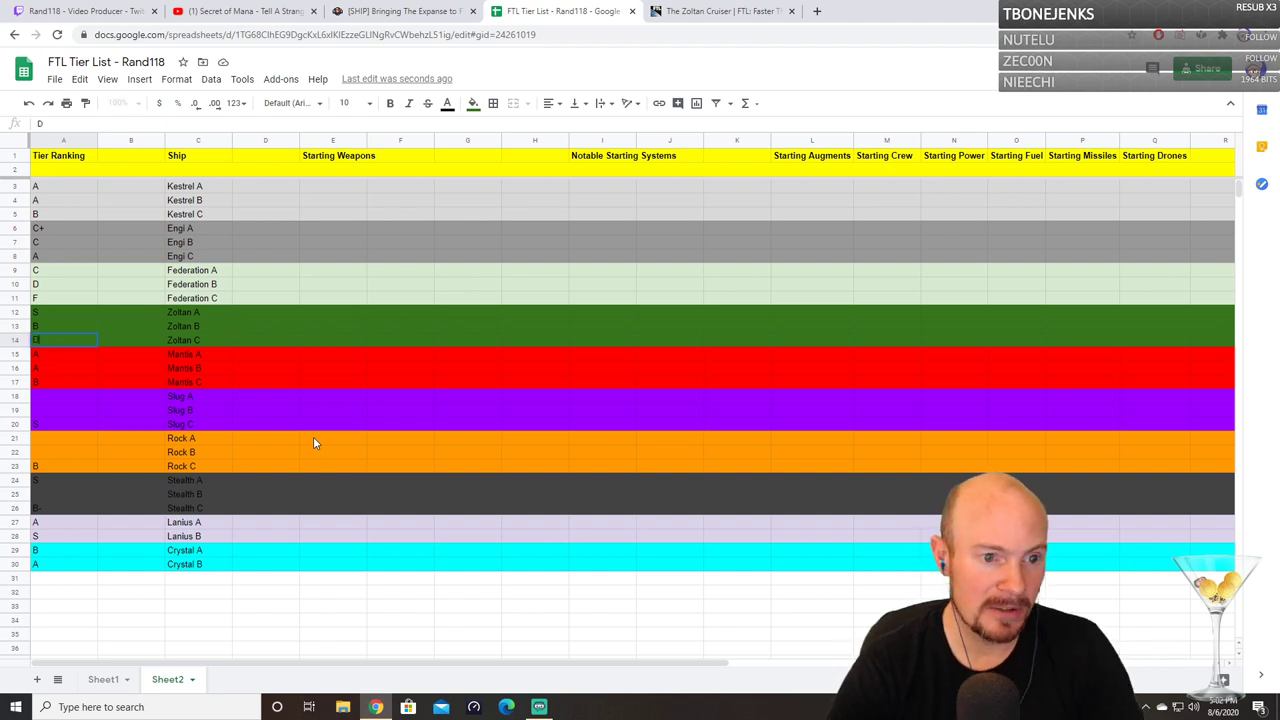
key("Return")
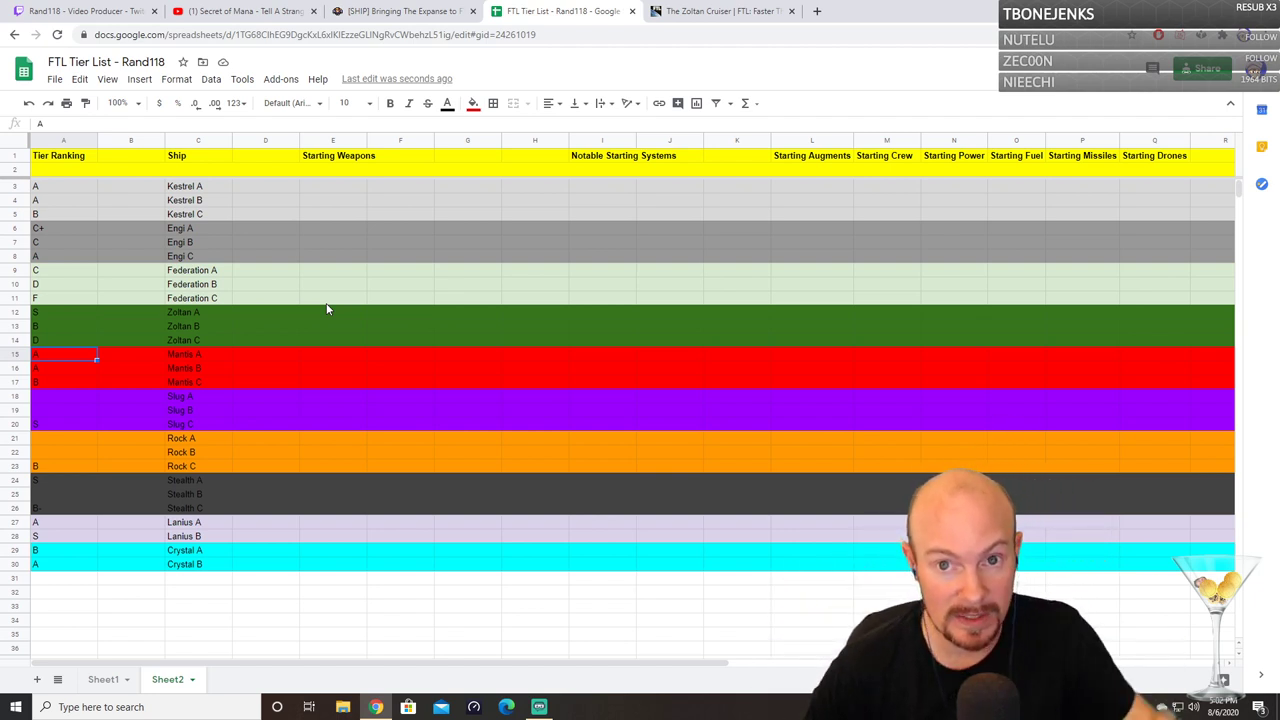
Step: Open the Slug Cruiser page from the FTL wiki's ship list and examine the crew, systems and weapons of its layouts
left_click(720, 11)
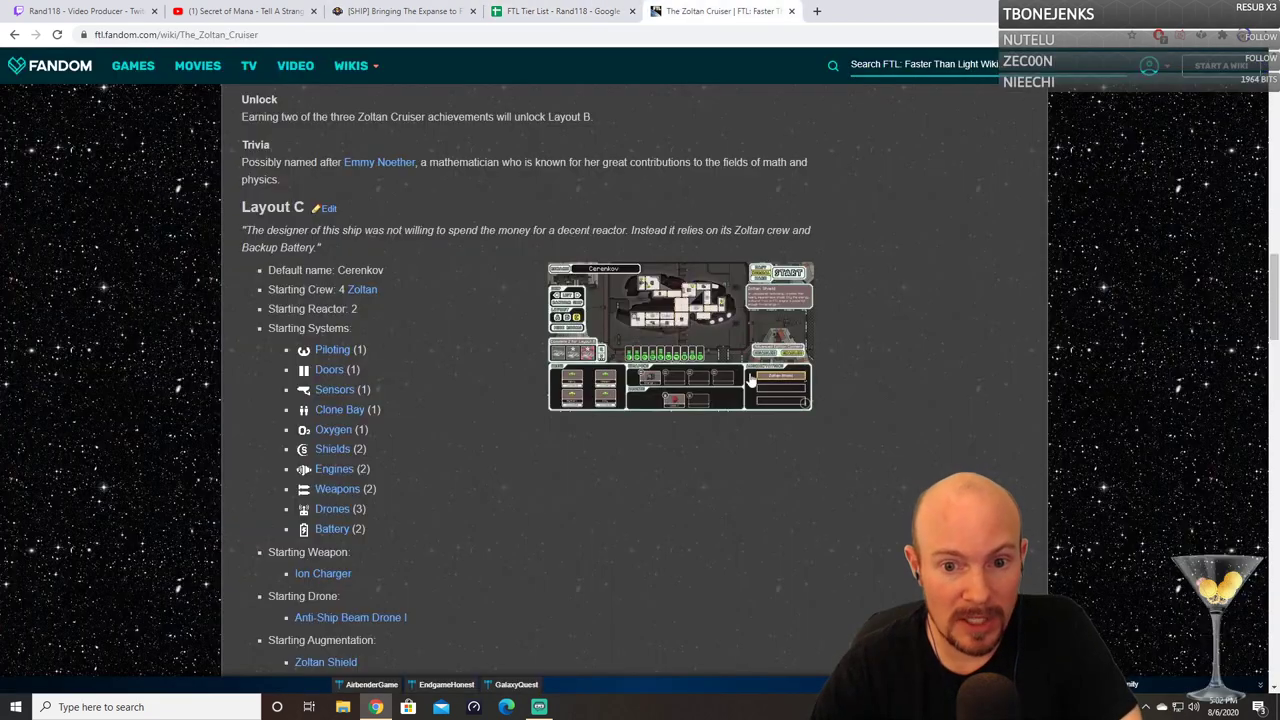
left_click(560, 11)
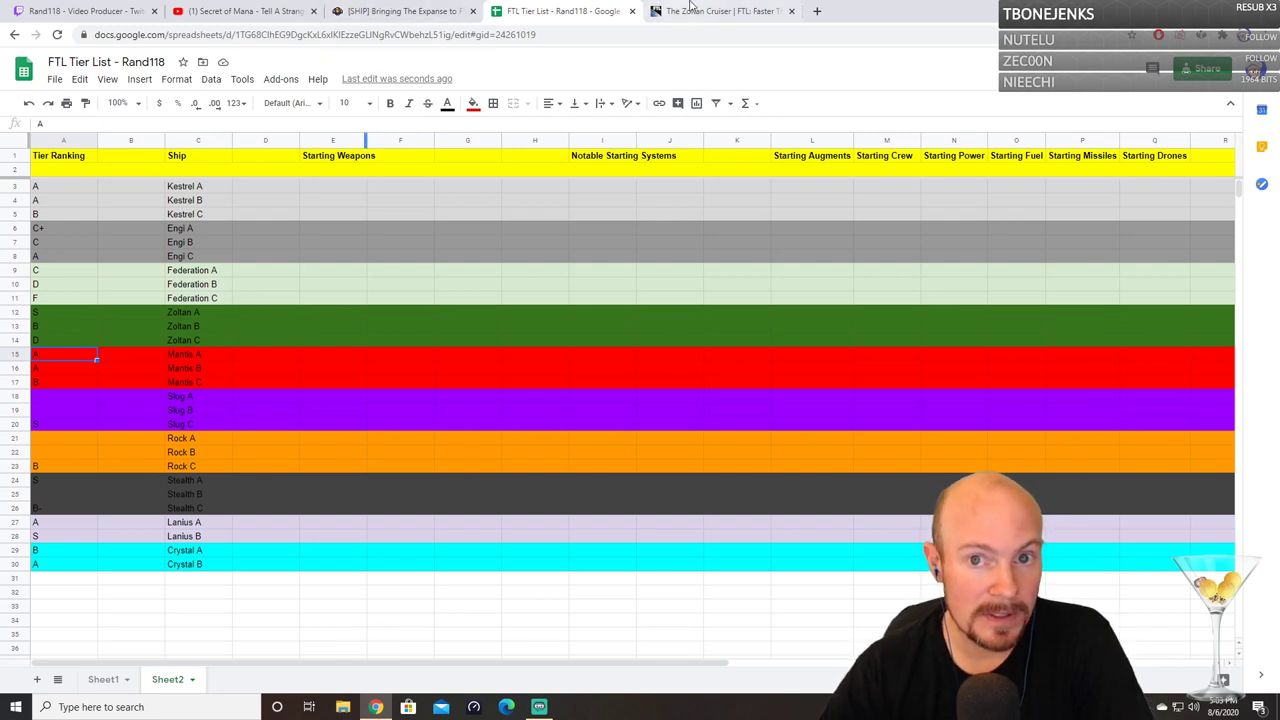
left_click(720, 11)
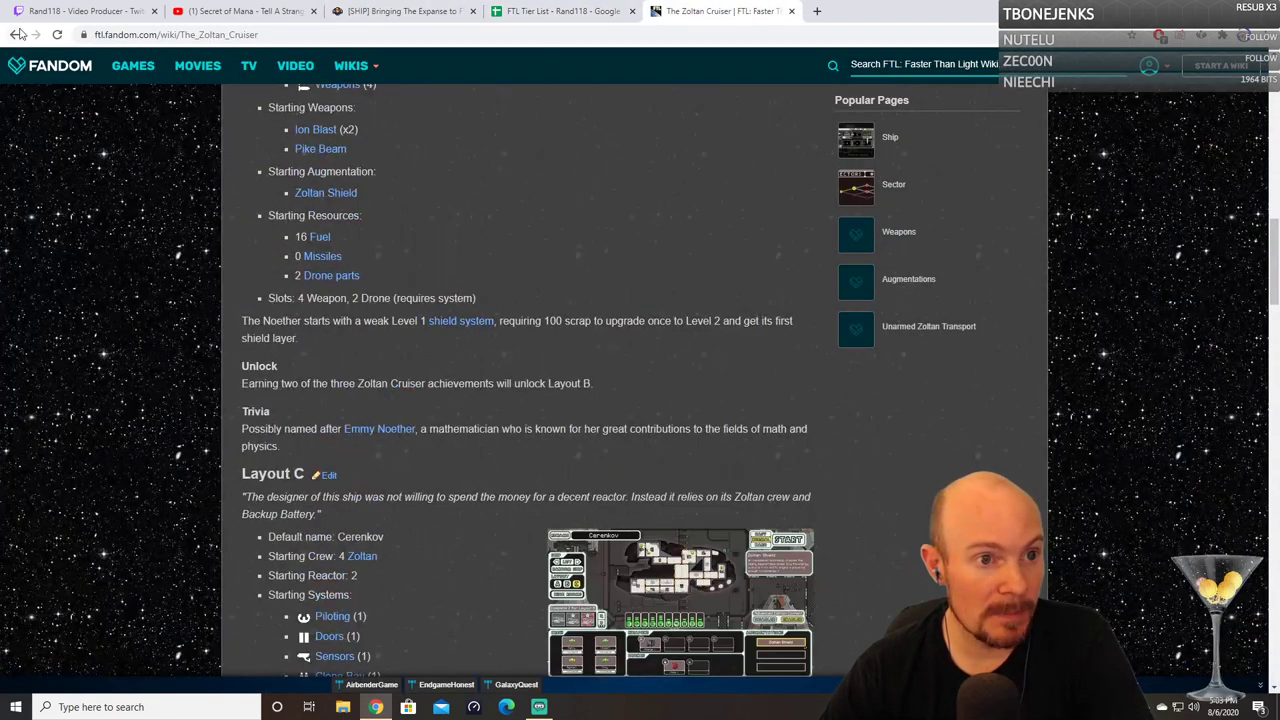
left_click(14, 34)
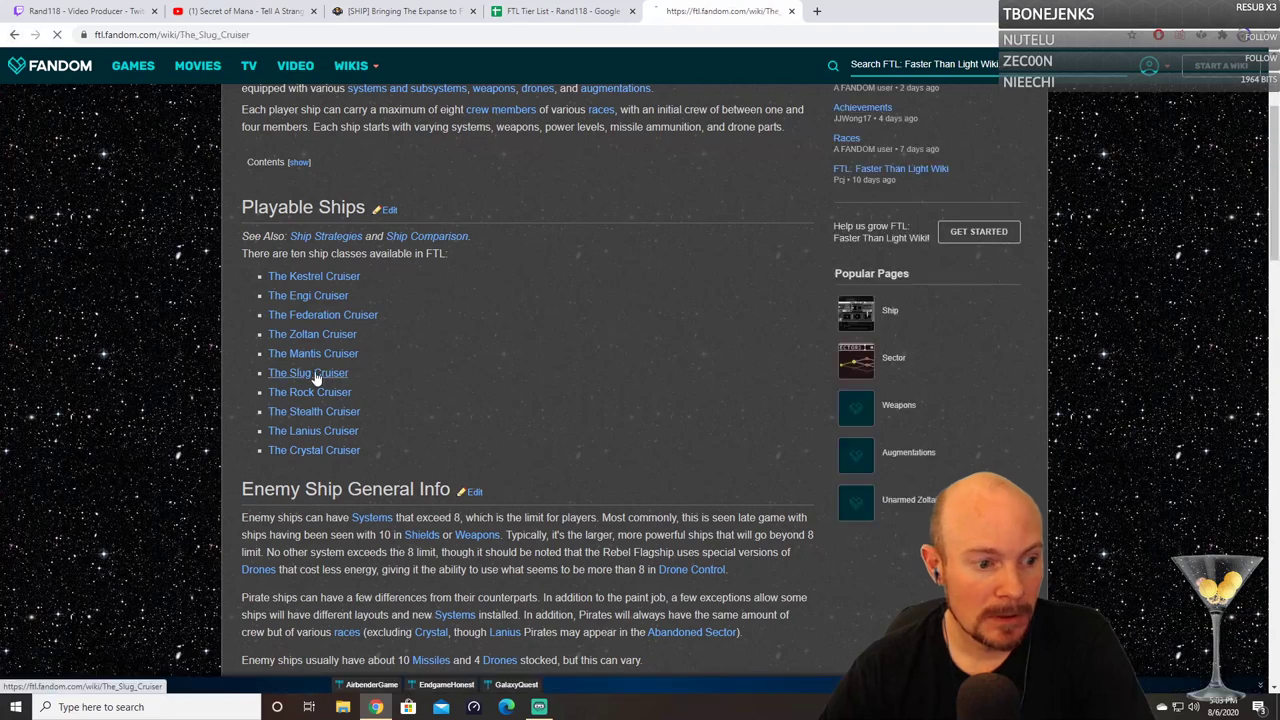
left_click(315, 373)
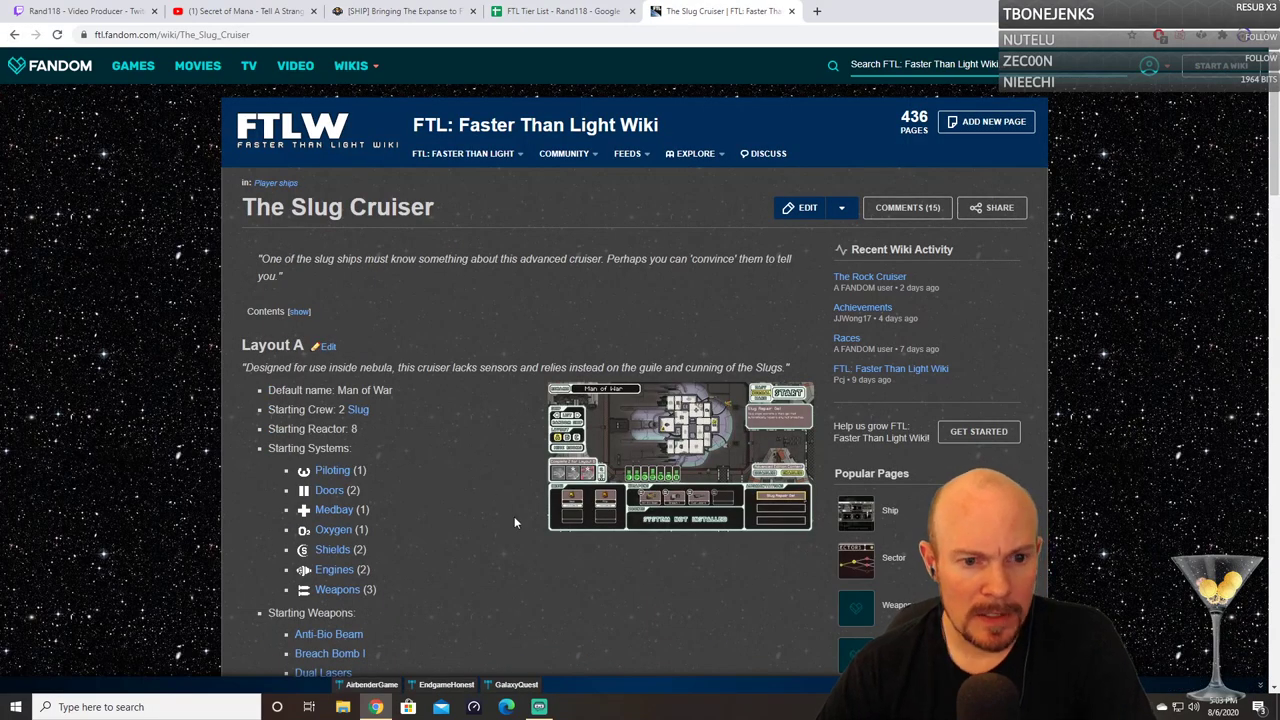
scroll(514, 516, "down", 3)
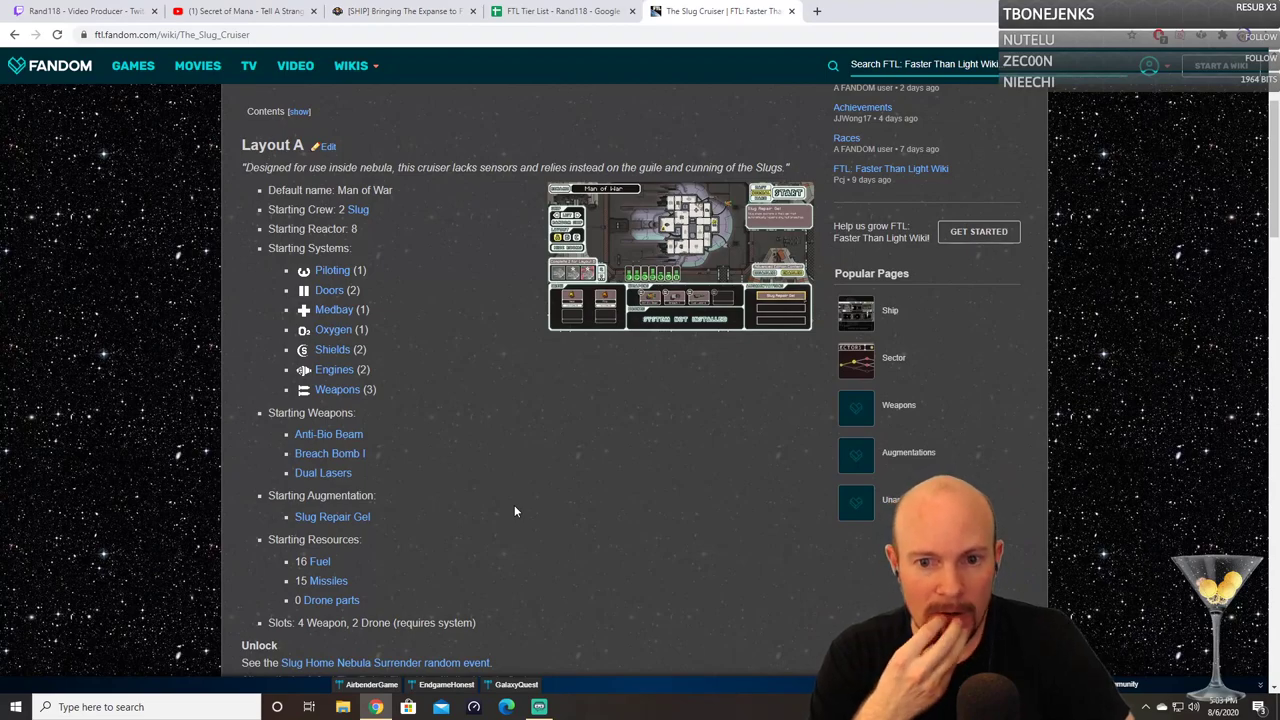
scroll(521, 508, "down", 5)
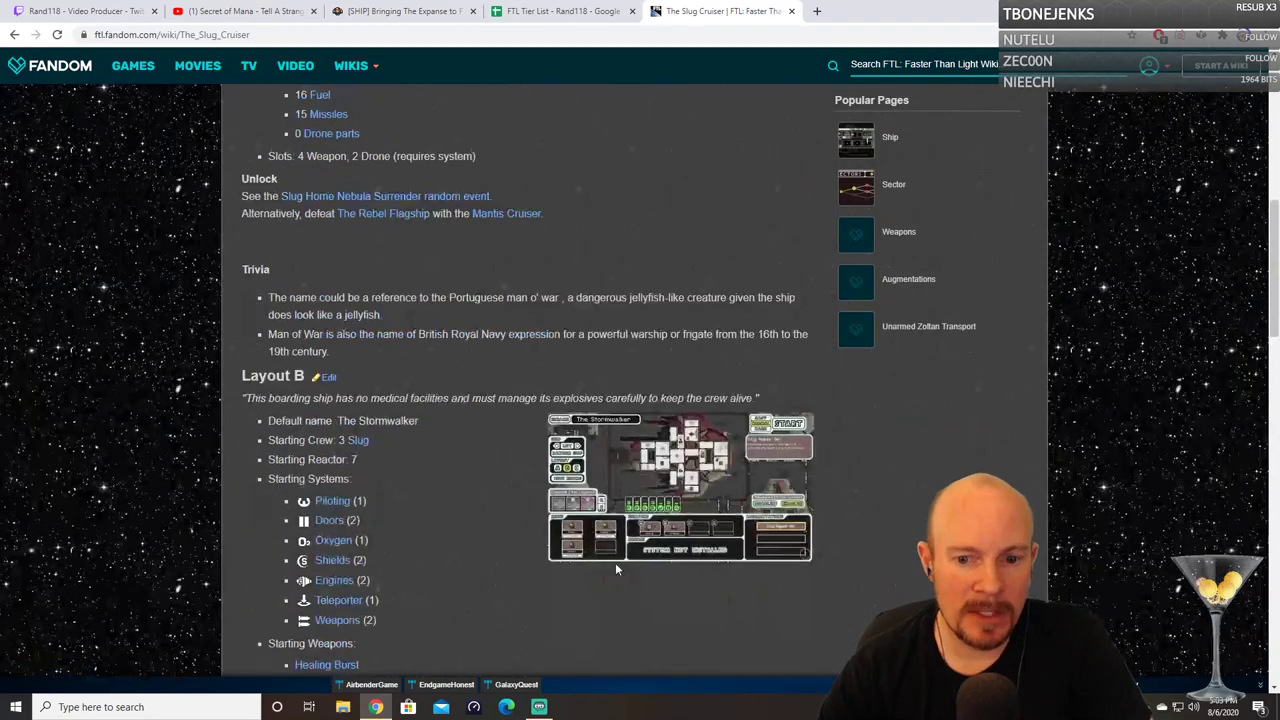
scroll(612, 566, "down", 9)
scroll(685, 500, "up", 10)
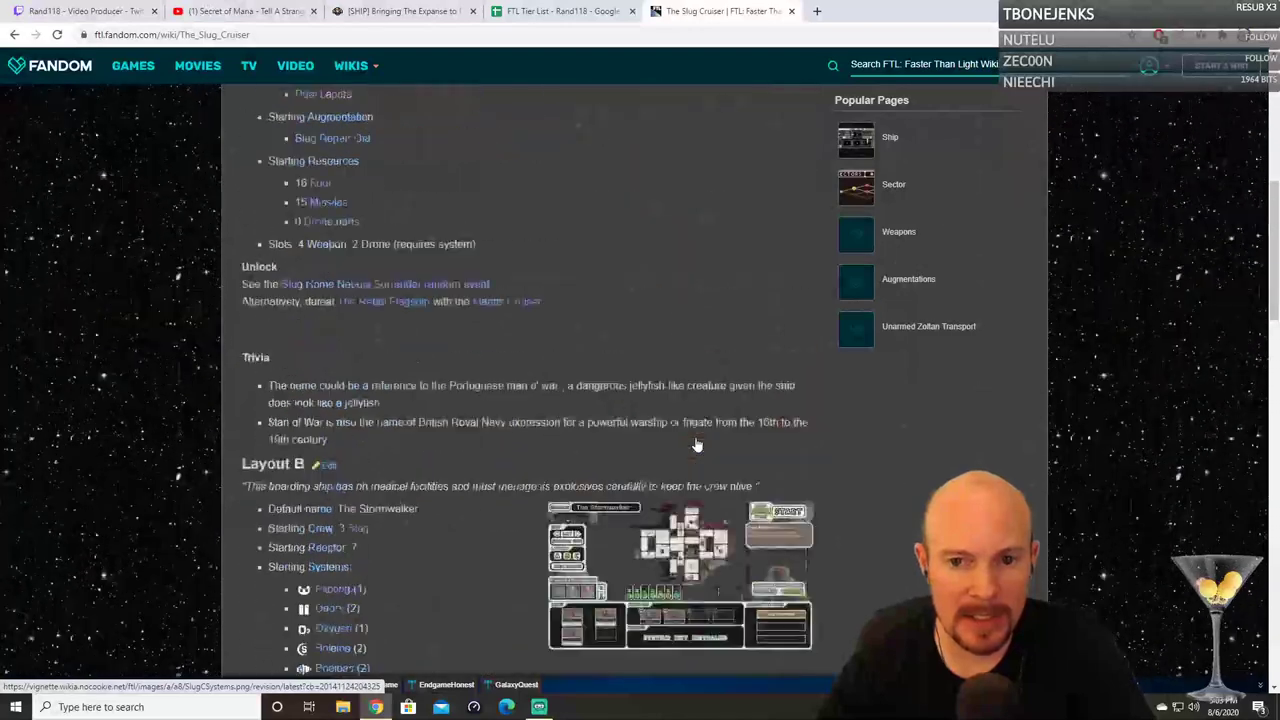
scroll(697, 445, "up", 4)
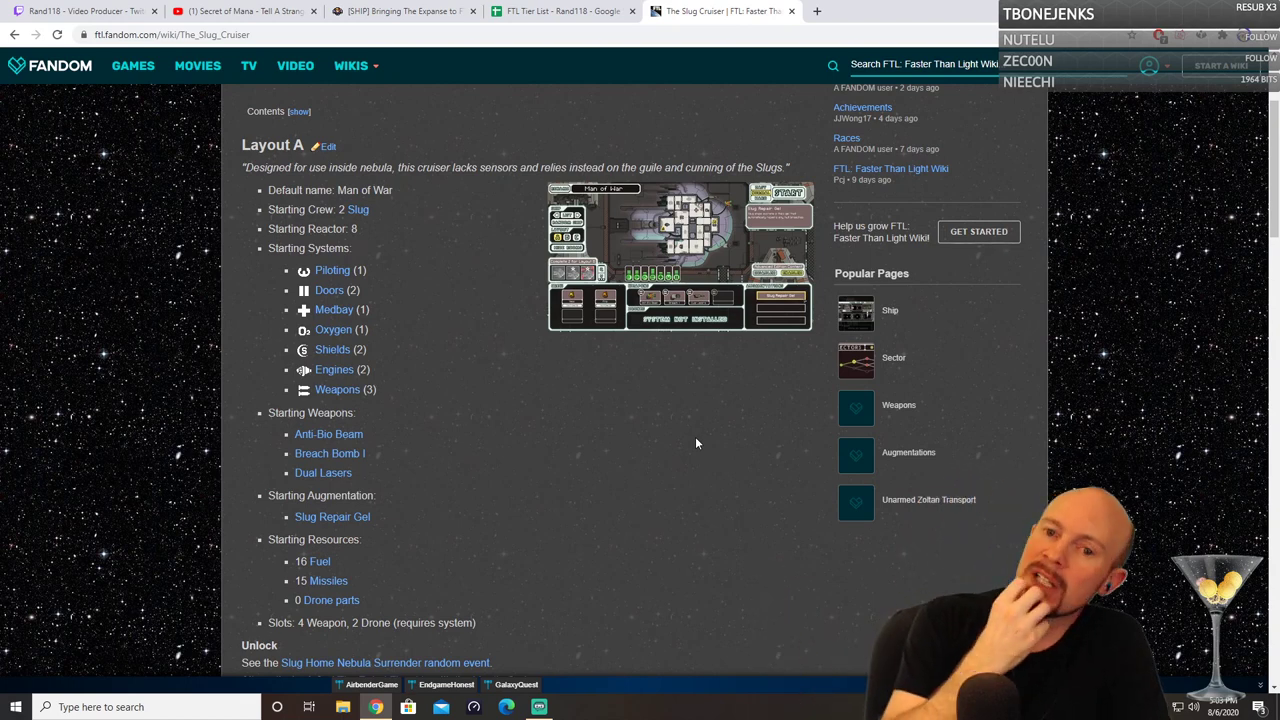
Step: Return to the FTL Tier List spreadsheet and enter the tier ranking C for Slug A
left_click(560, 11)
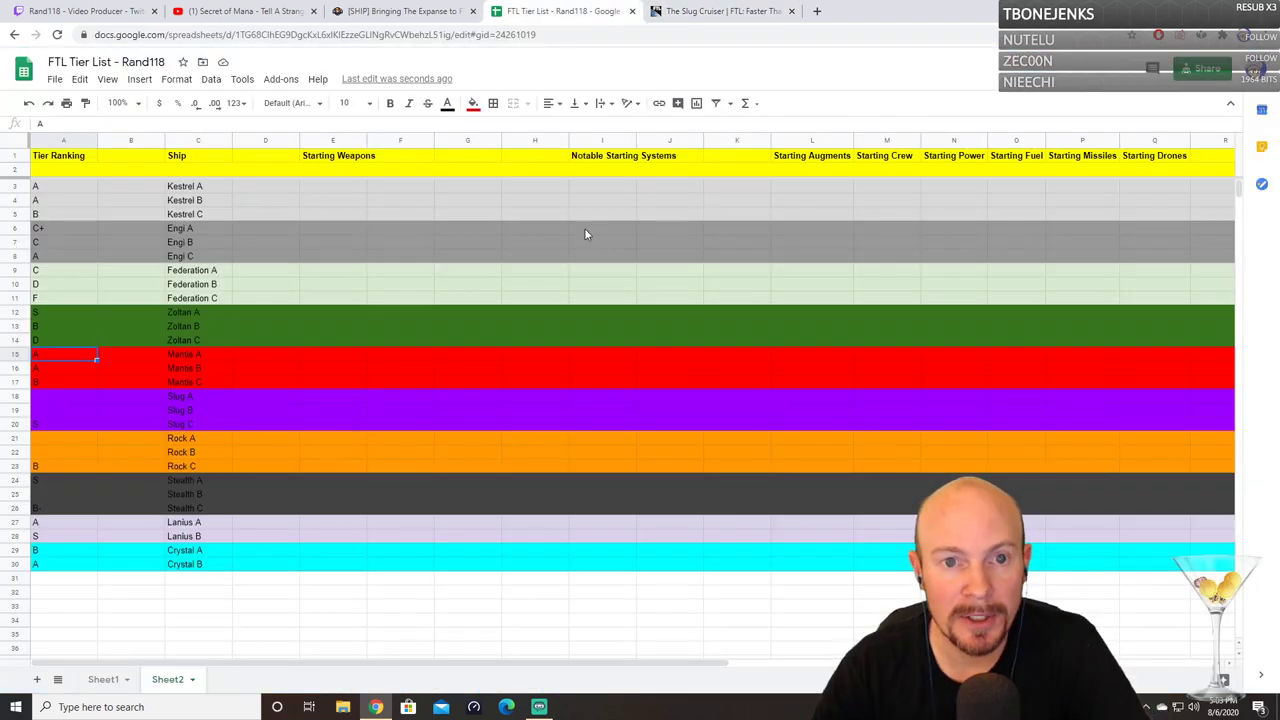
left_click(55, 399)
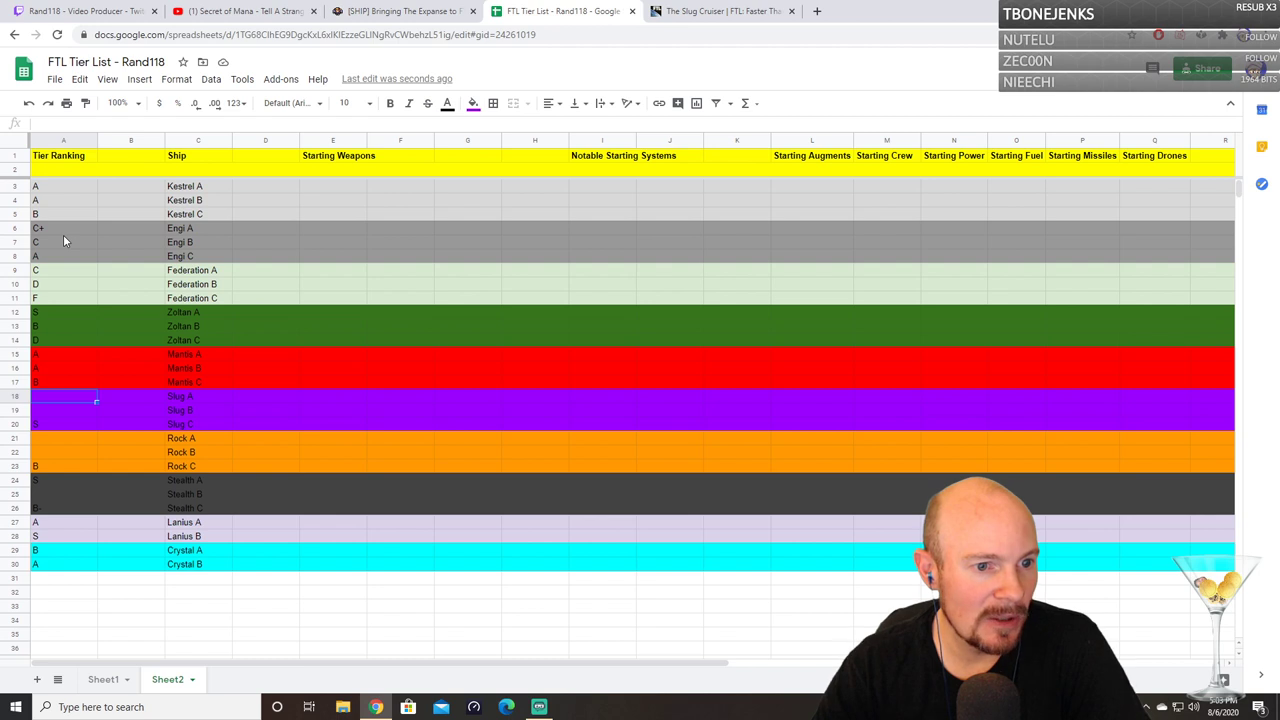
type("C")
key("Return")
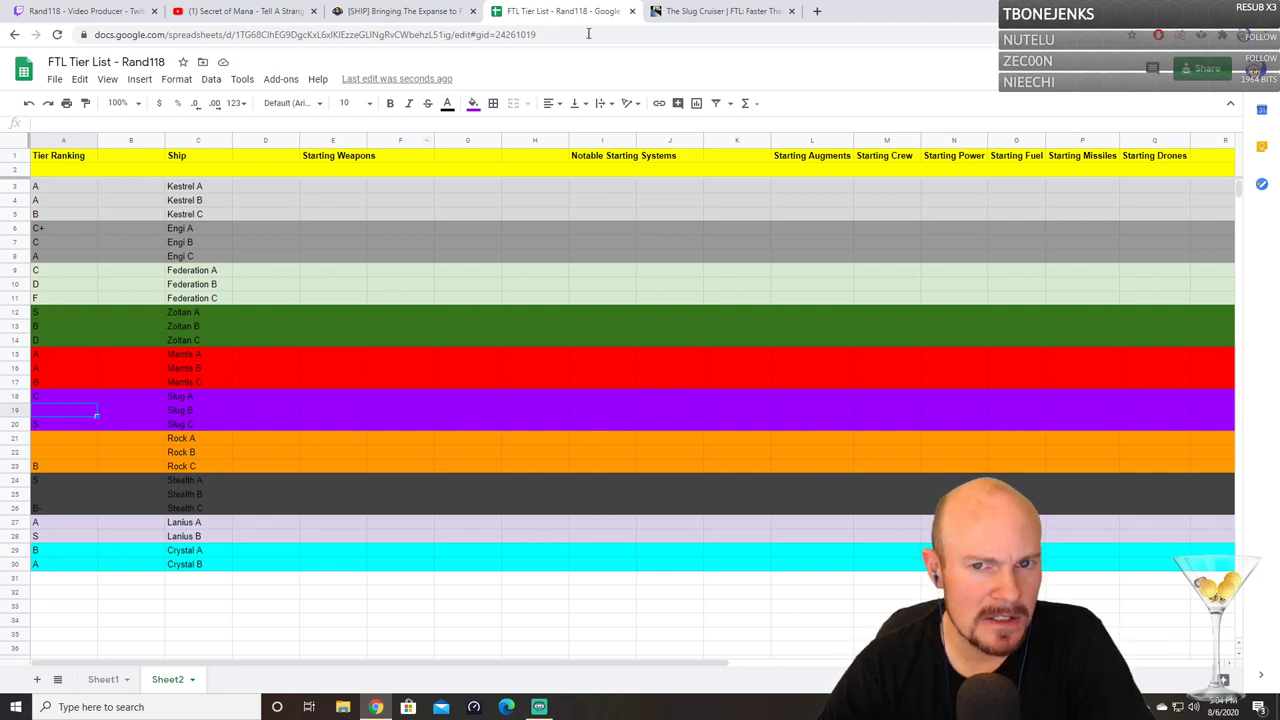
Step: Check the Slug Cruiser's Layout B on the FTL wiki and enter the tier ranking F for Slug B in the spreadsheet
left_click(715, 11)
scroll(716, 451, "down", 5)
scroll(716, 455, "down", 4)
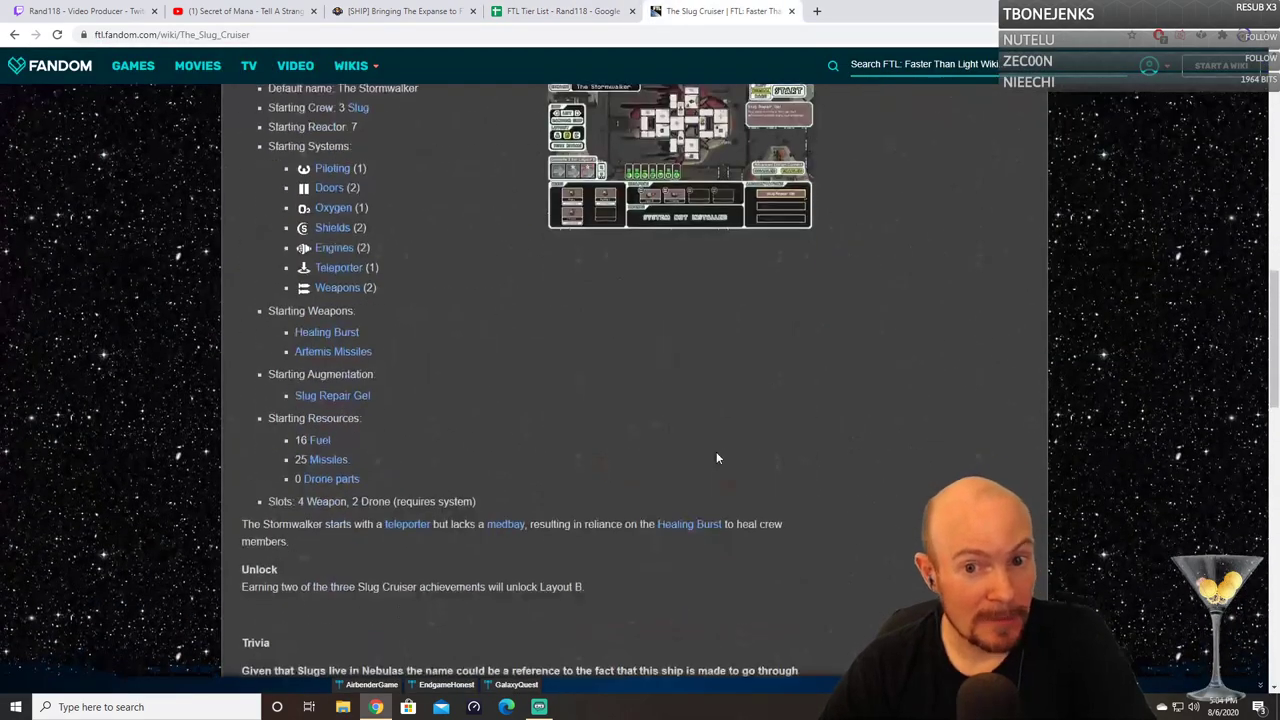
scroll(716, 451, "up", 2)
left_click(555, 11)
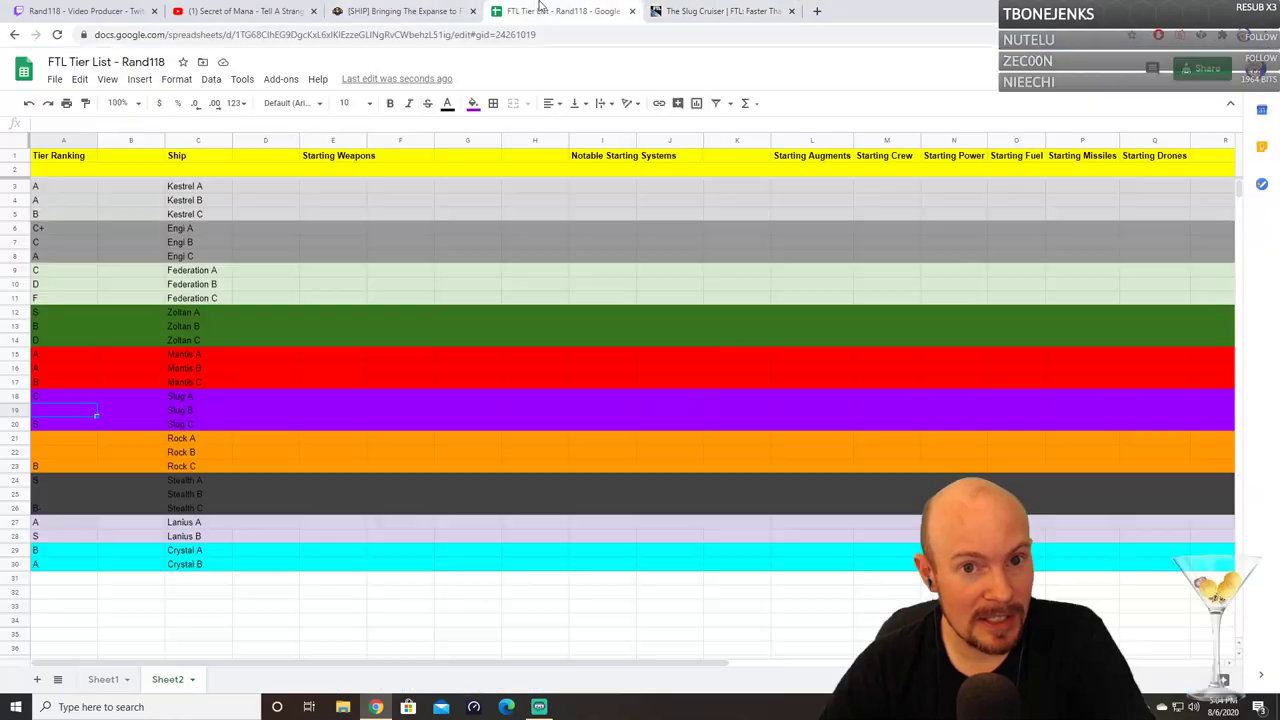
type("F")
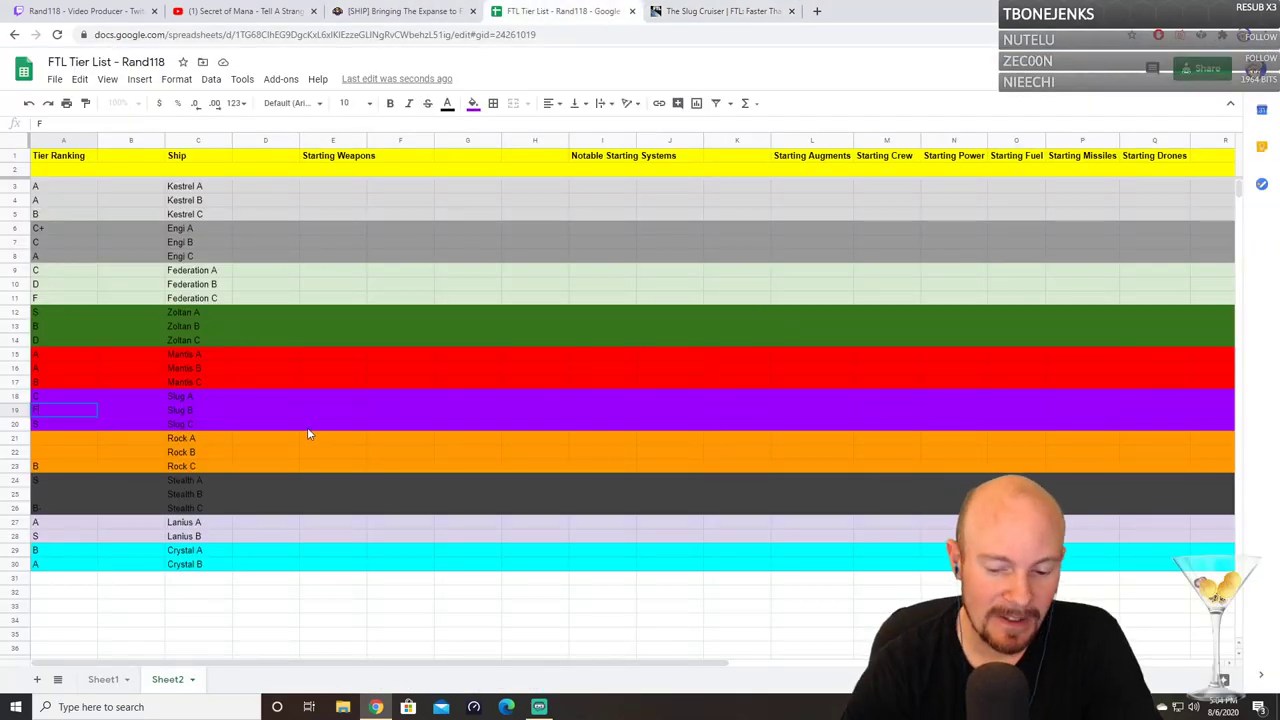
key("Return")
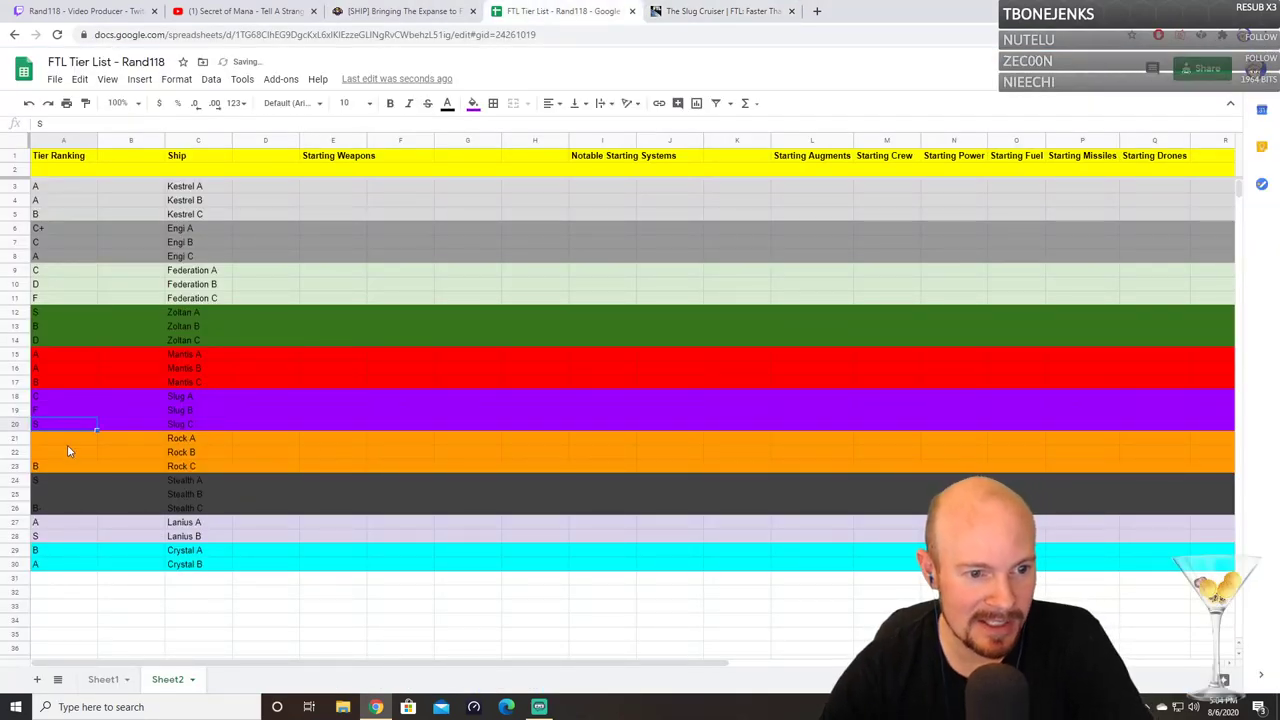
Step: Keep Slug C's existing ranking and enter the tier ranking F for Rock A
key("Return")
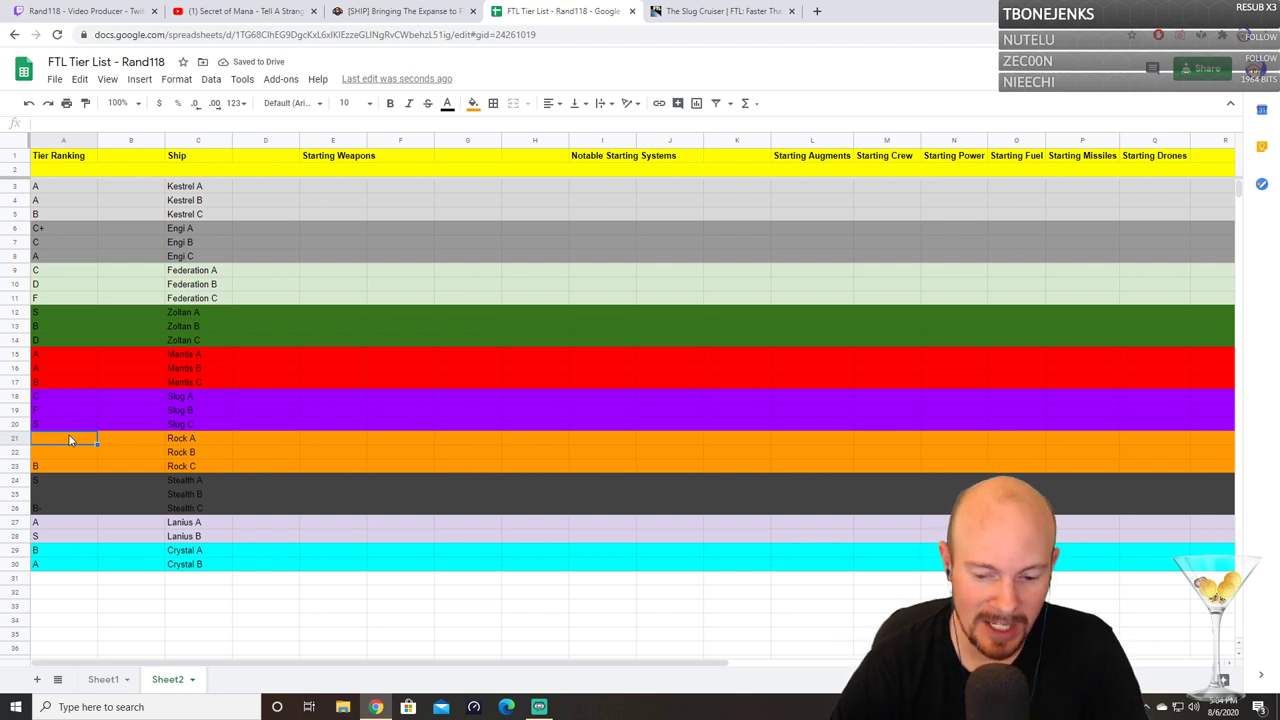
type("F")
key("Return")
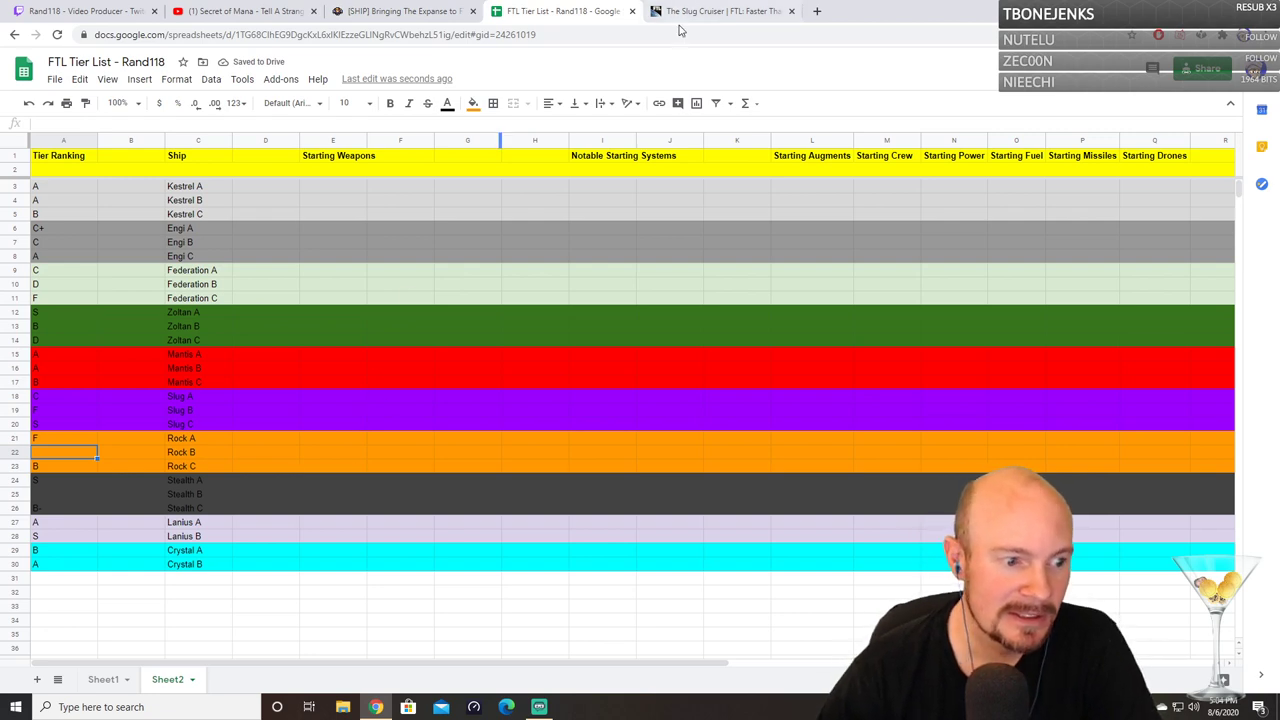
Step: Open the Rock Cruiser page from the FTL wiki's ship list and examine the crew, systems and weapons of its layouts
left_click(712, 12)
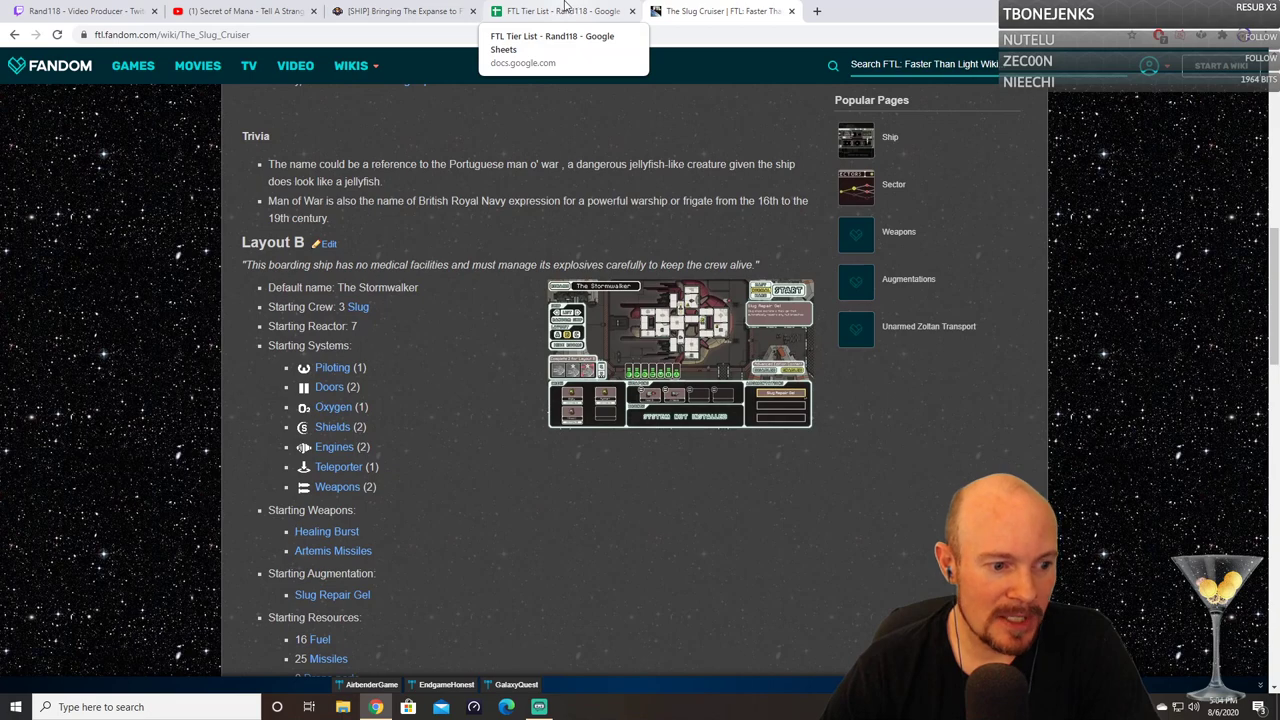
left_click(565, 10)
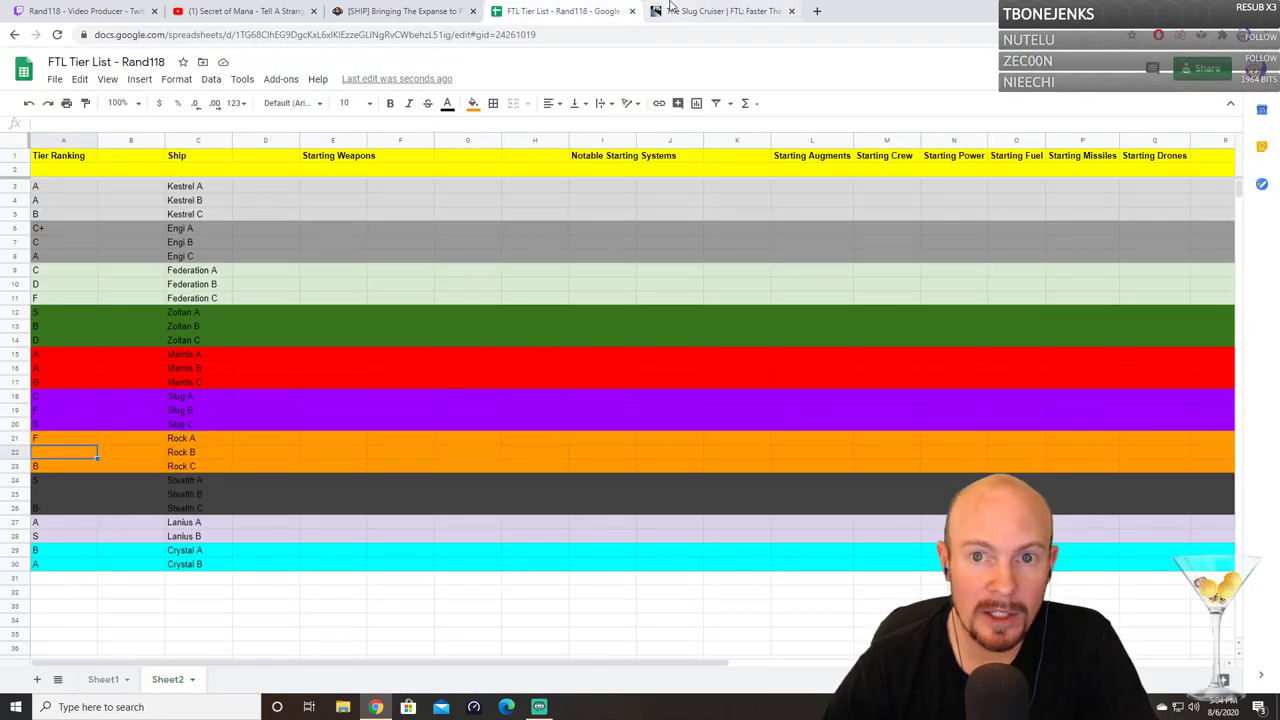
left_click(718, 11)
left_click(14, 34)
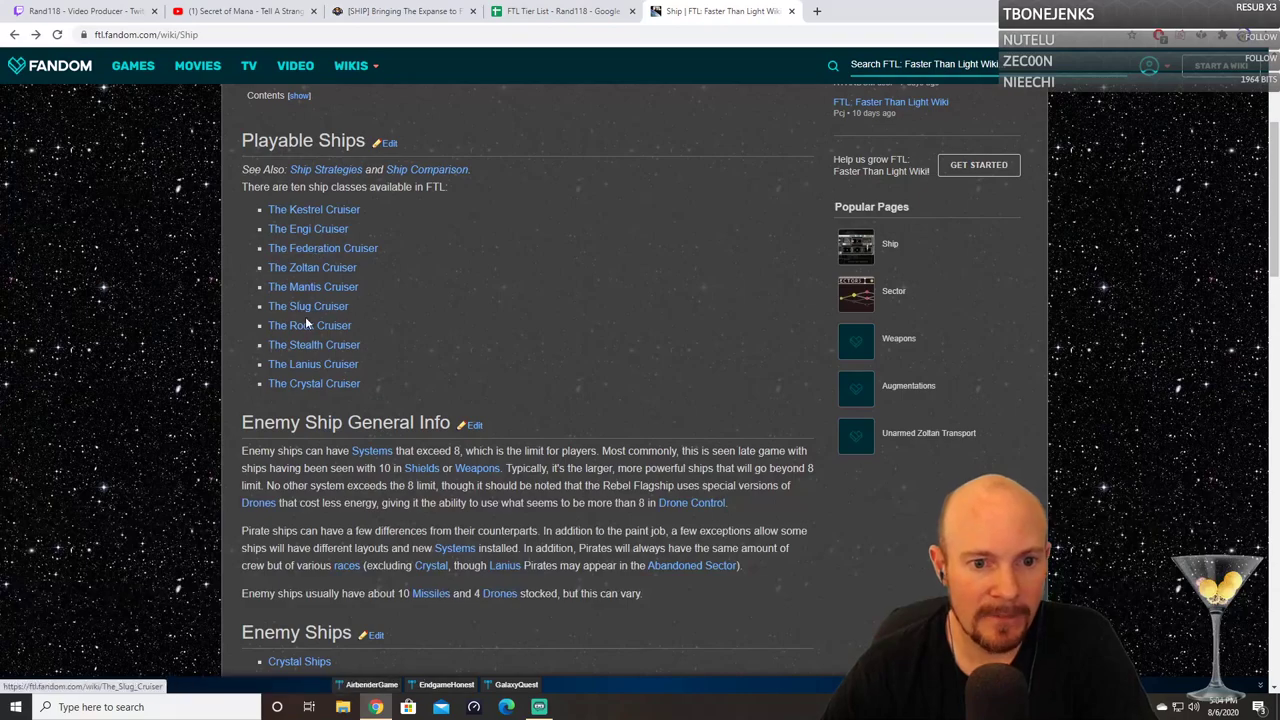
left_click(305, 325)
scroll(802, 472, "down", 15)
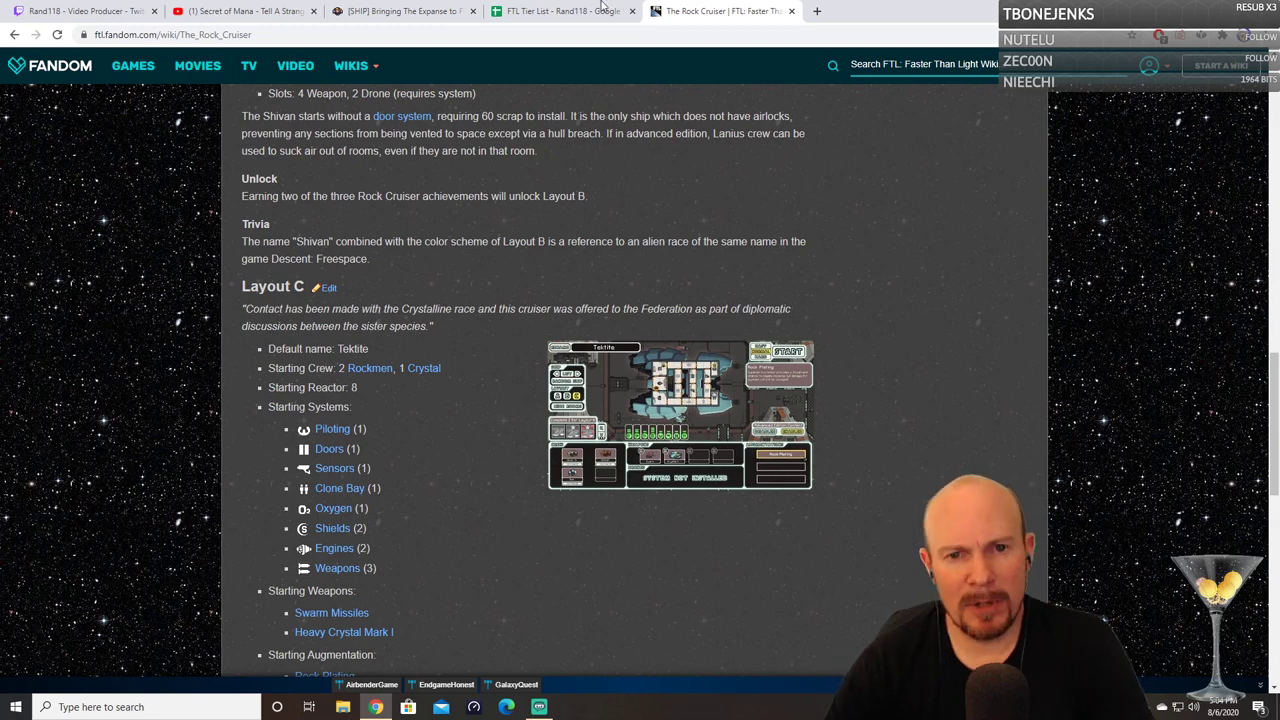
Step: Compare the starting crew, systems and weapons of the Rock Cruiser's Layout B and Layout C on the wiki page
left_click(557, 10)
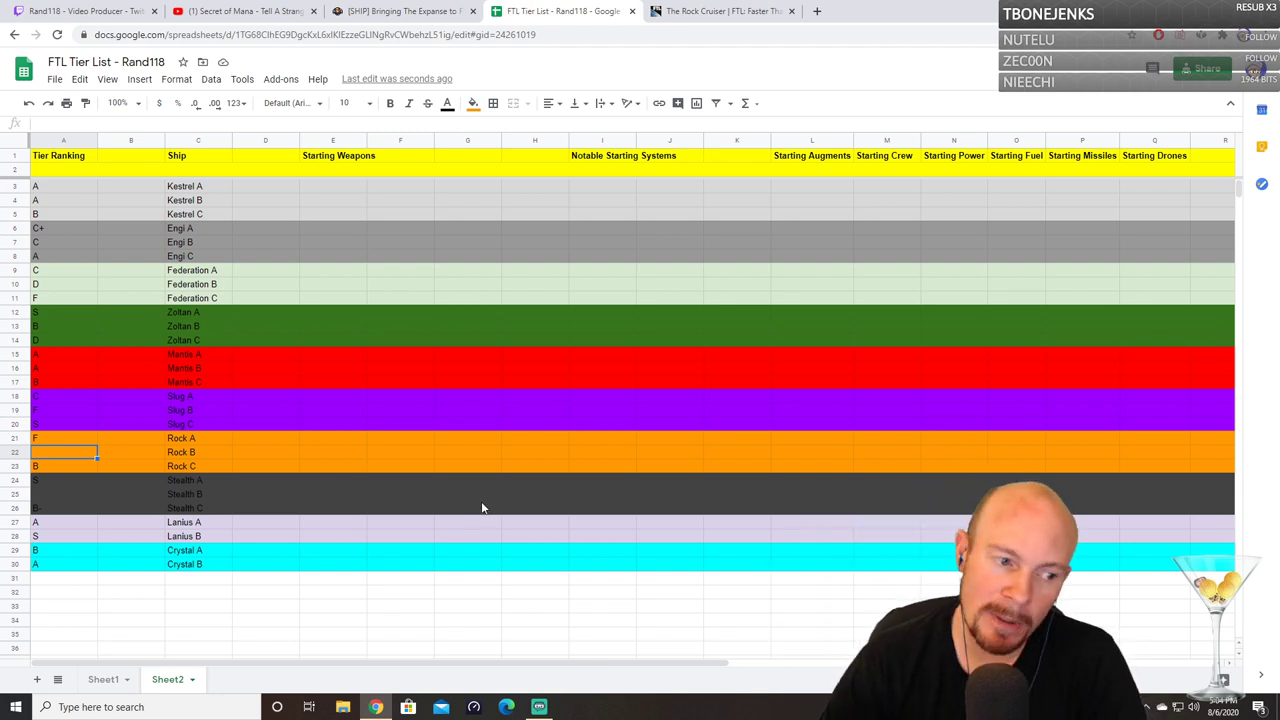
left_click(694, 10)
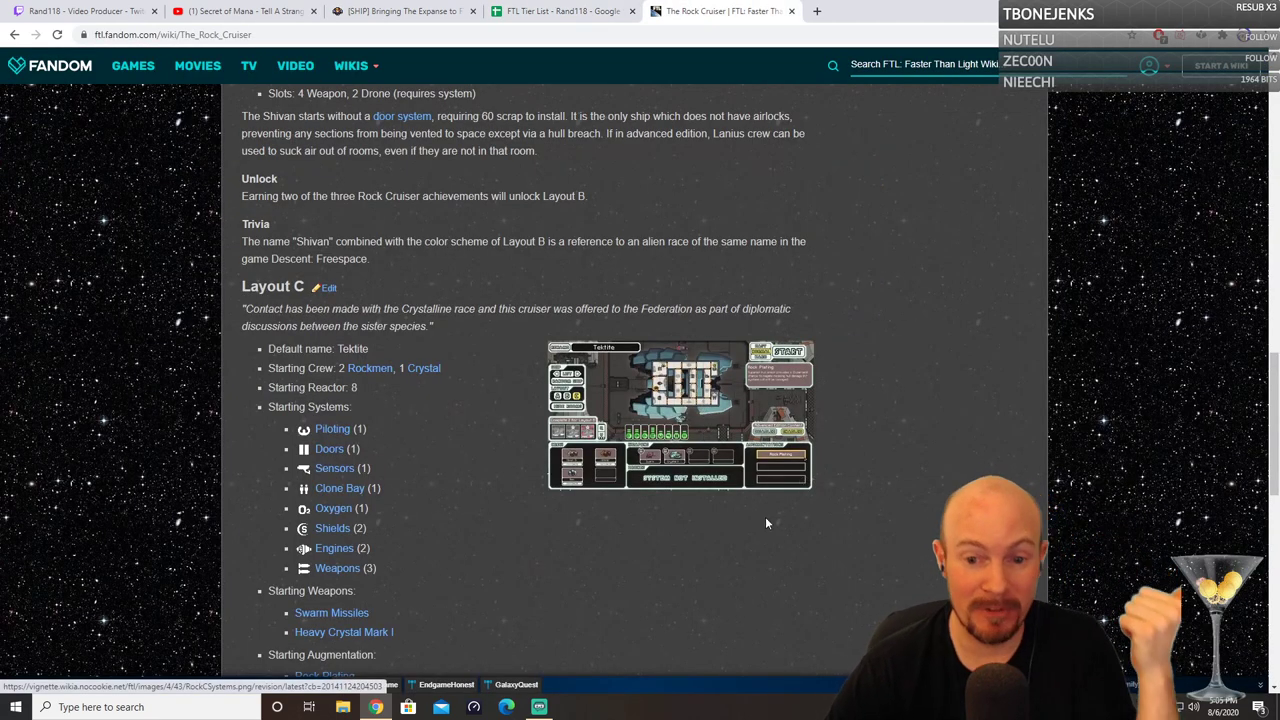
scroll(768, 512, "up", 5)
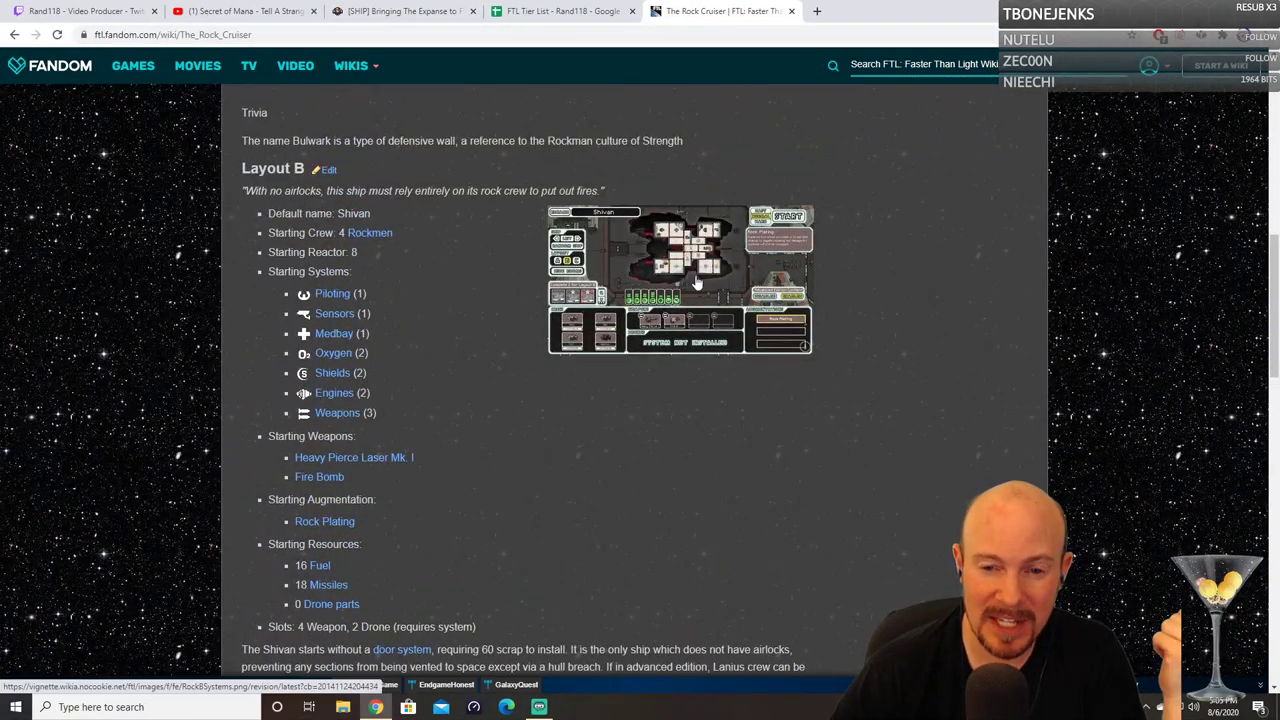
scroll(838, 383, "down", 2)
scroll(848, 389, "down", 3)
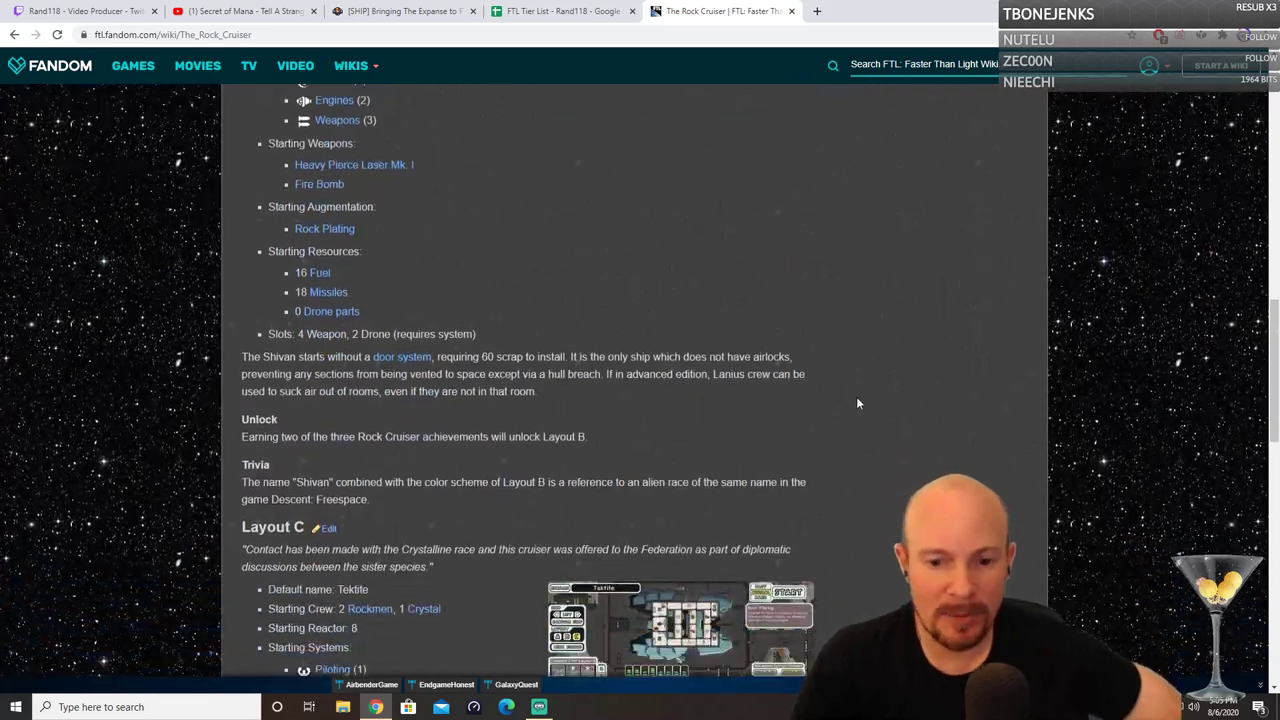
scroll(878, 417, "up", 3)
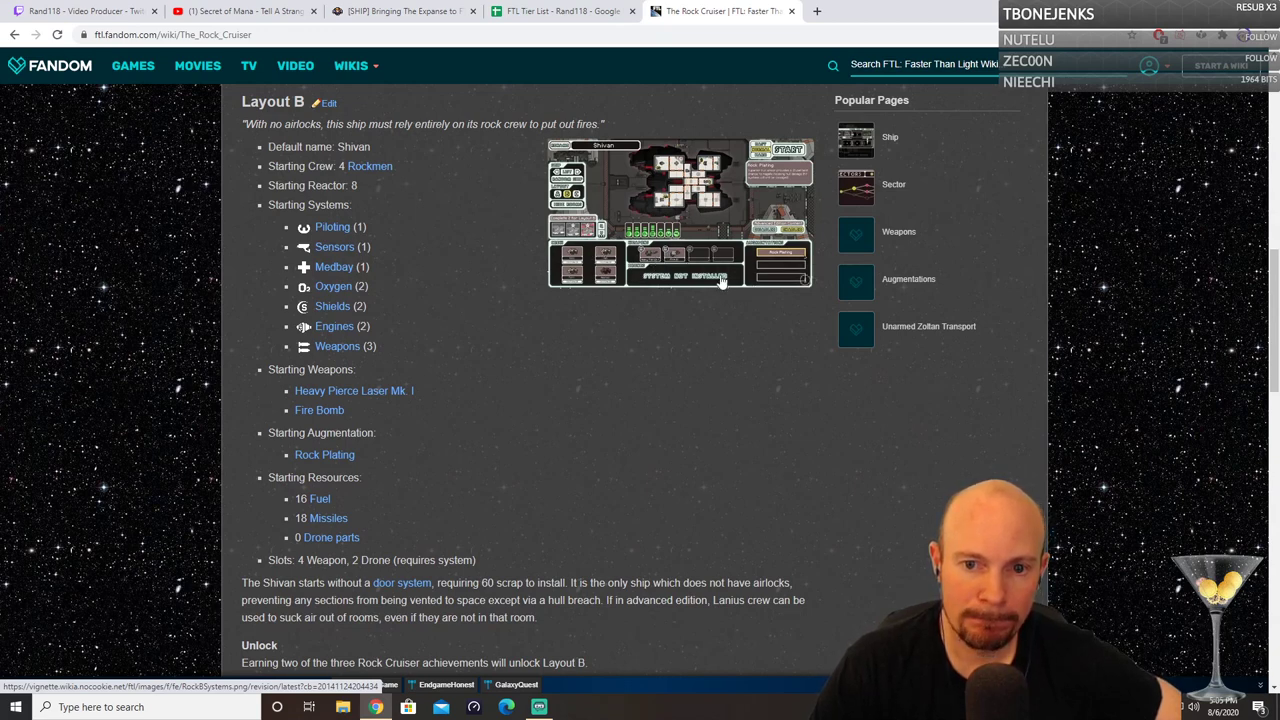
scroll(705, 257, "down", 3)
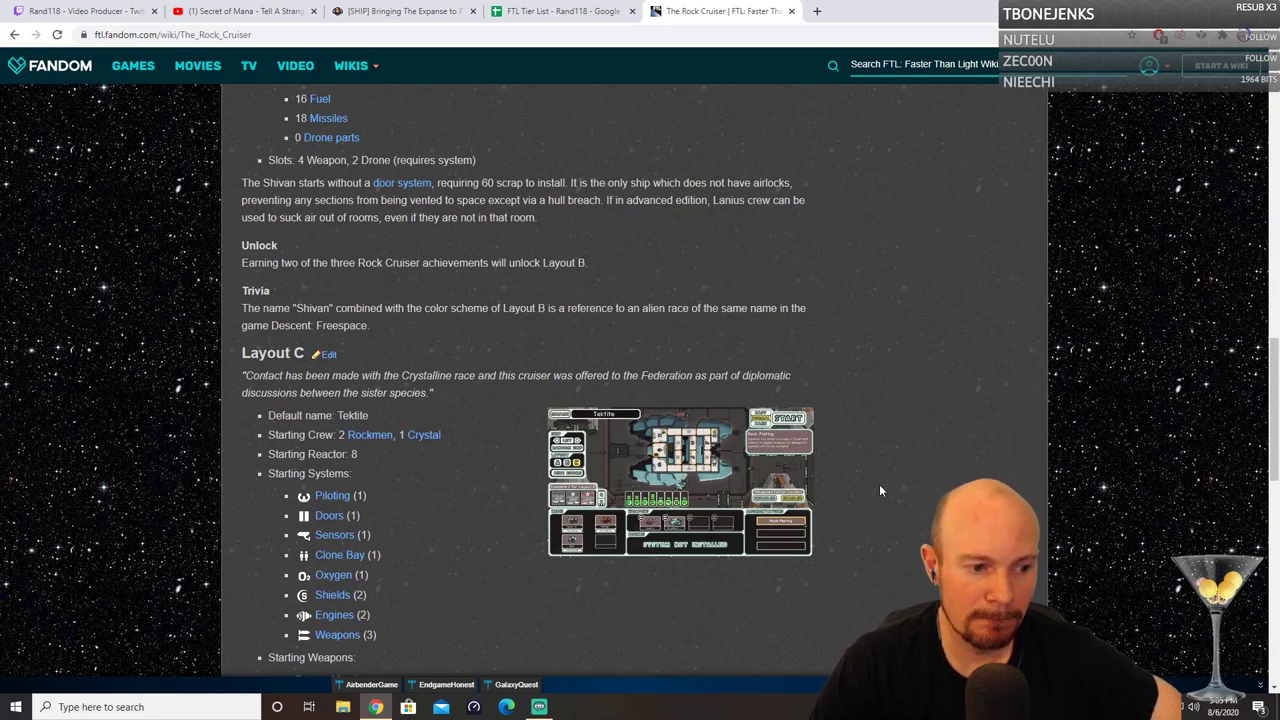
scroll(883, 484, "up", 5)
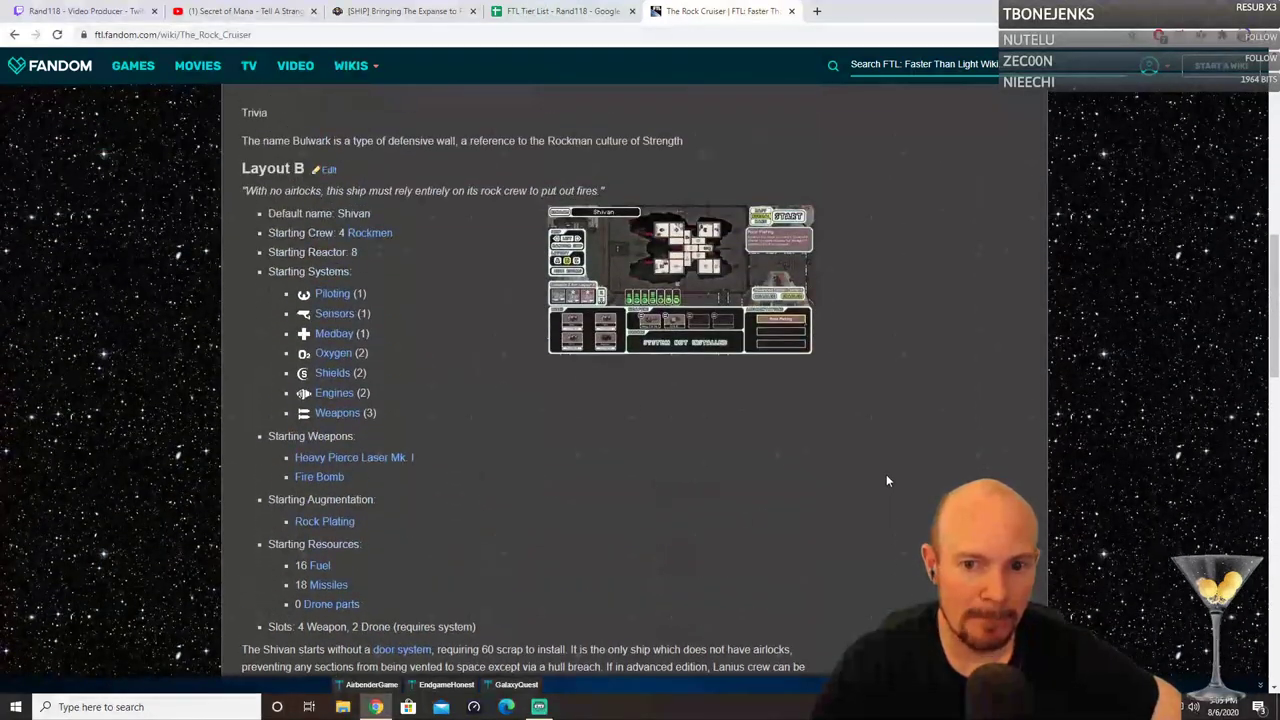
scroll(886, 478, "down", 5)
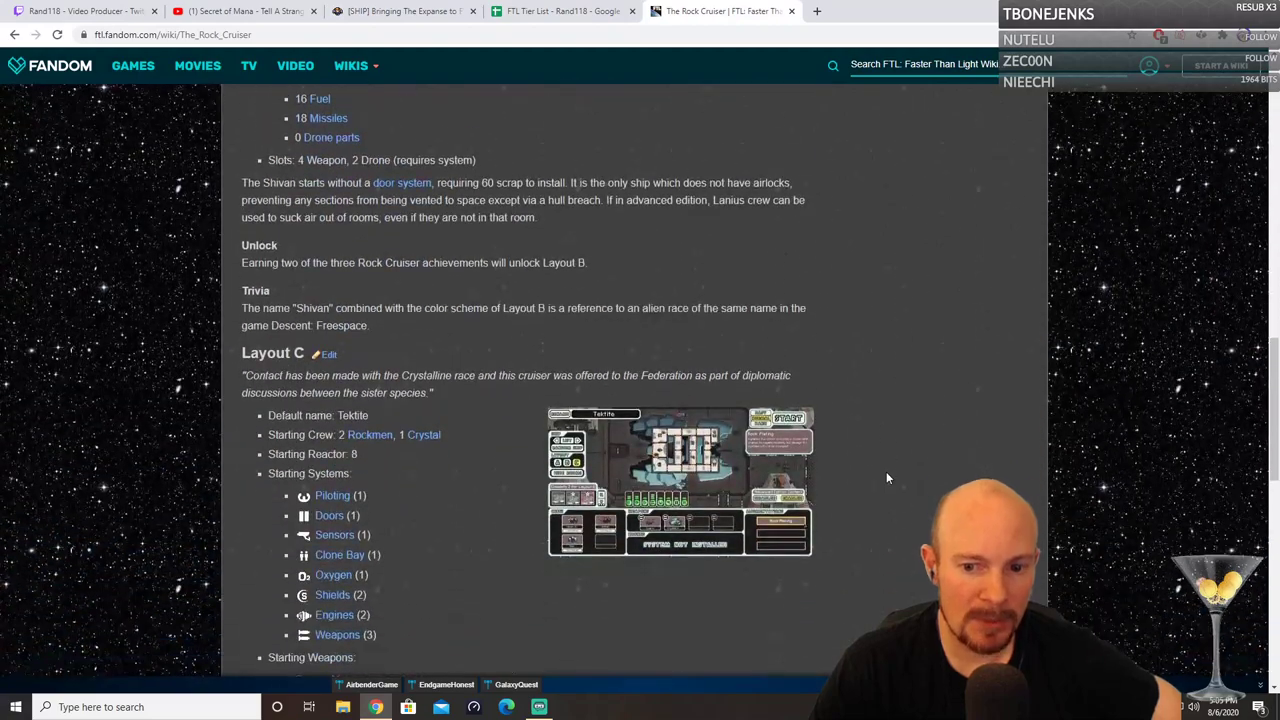
scroll(886, 478, "up", 5)
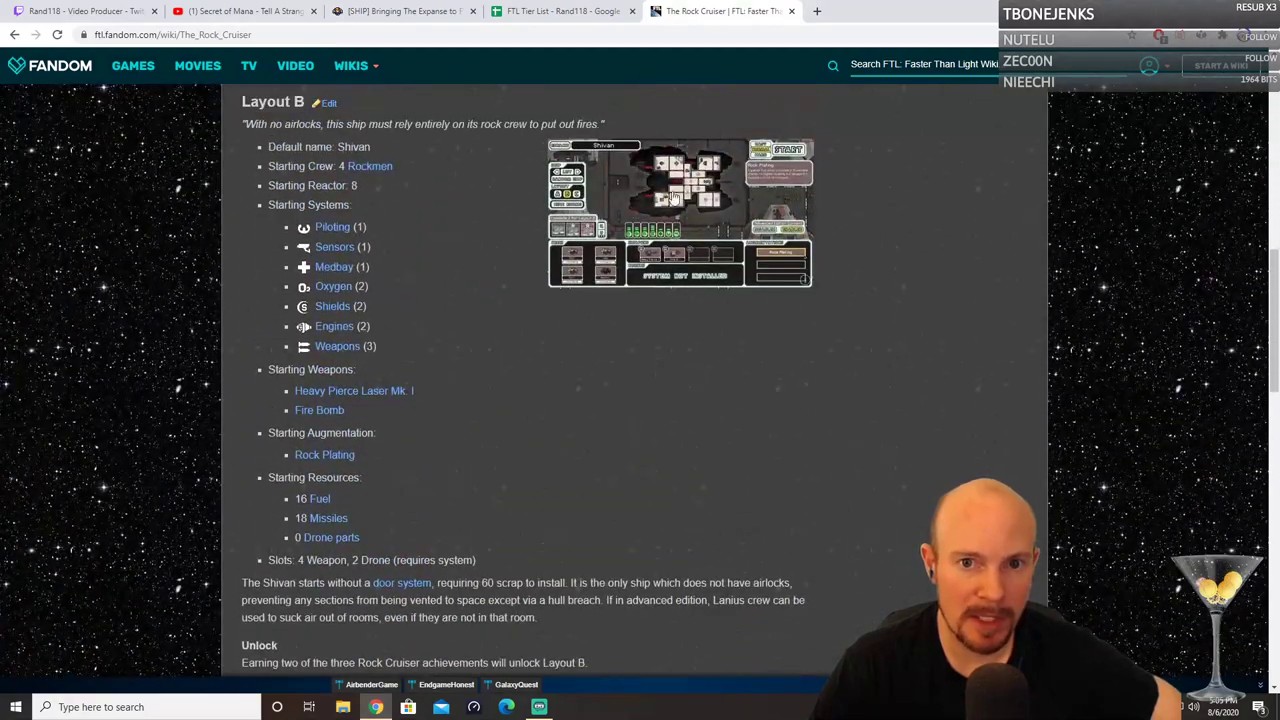
Step: Return to the FTL Tier List spreadsheet and enter the tier ranking C for Rock B
left_click(551, 10)
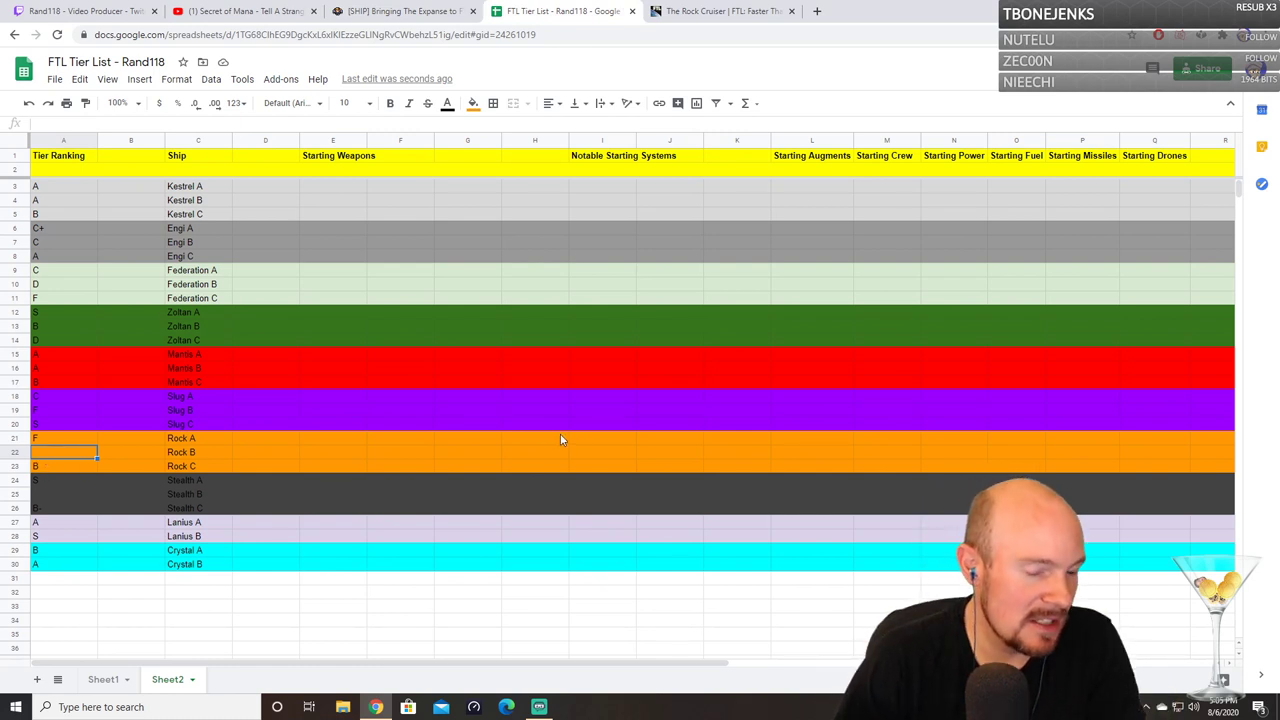
type("C")
key("Return")
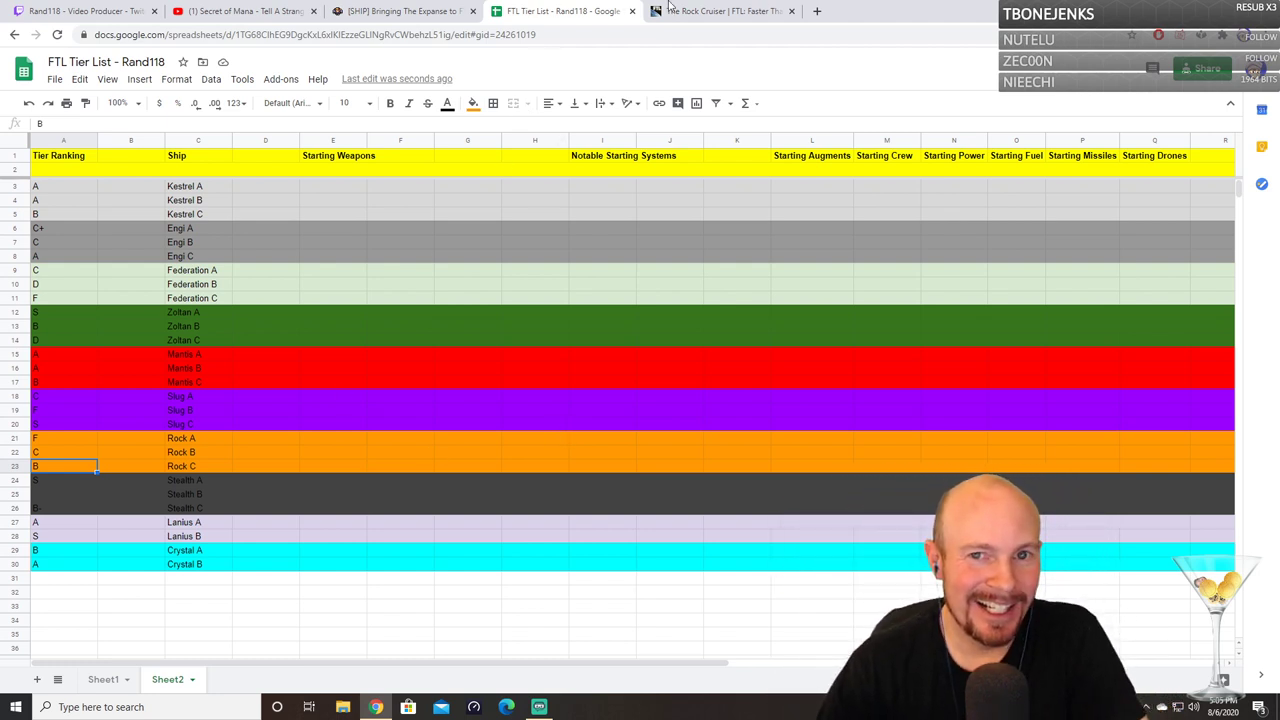
Step: Enter the tier ranking D- for Stealth B
left_click(65, 499)
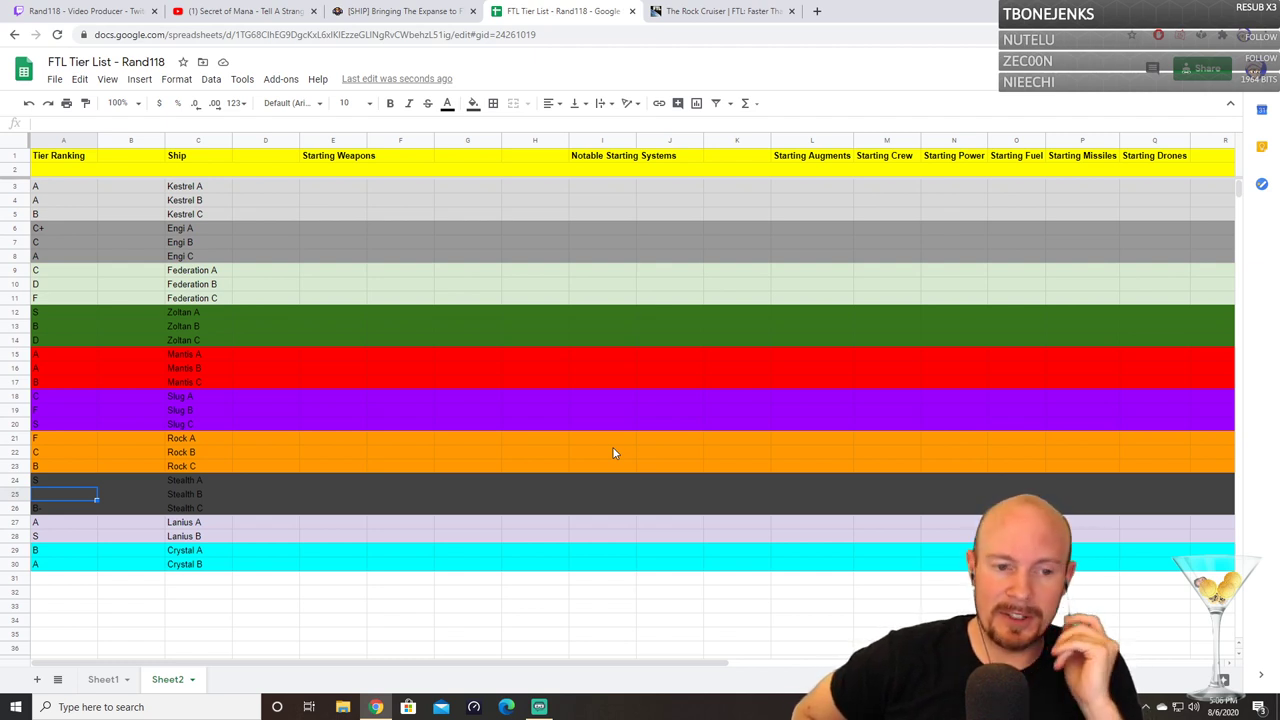
type("D")
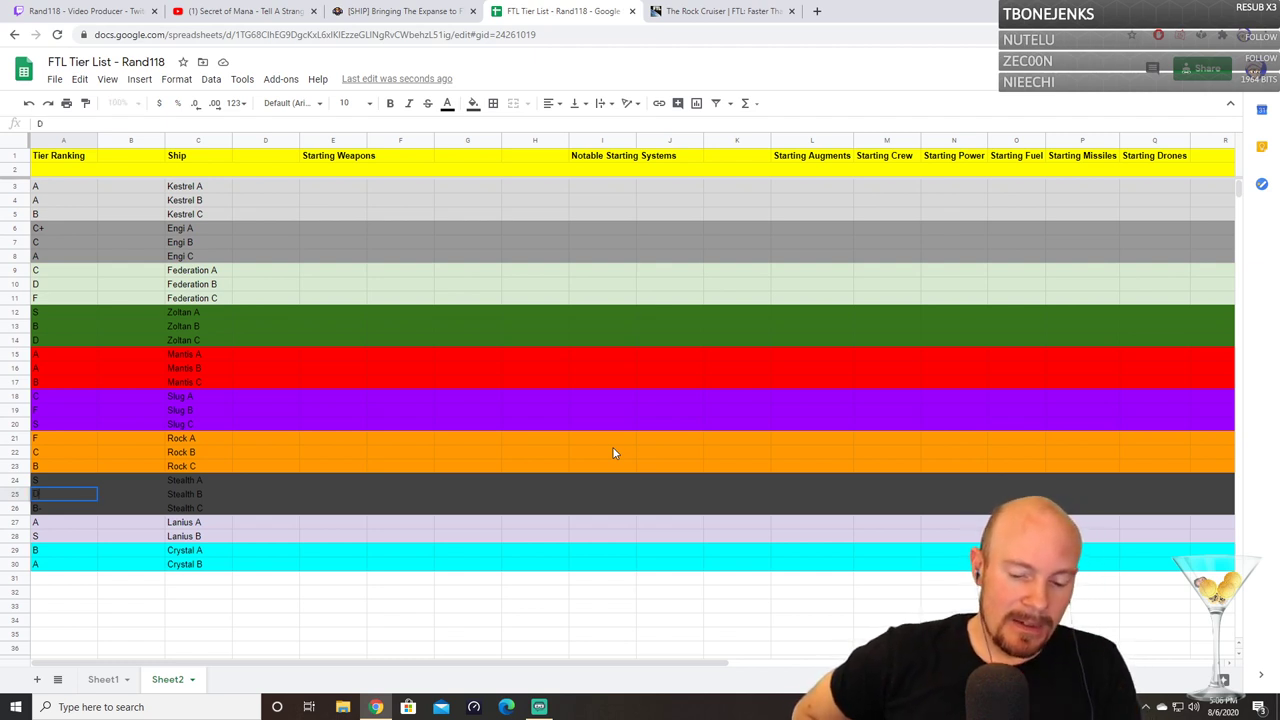
key("Return")
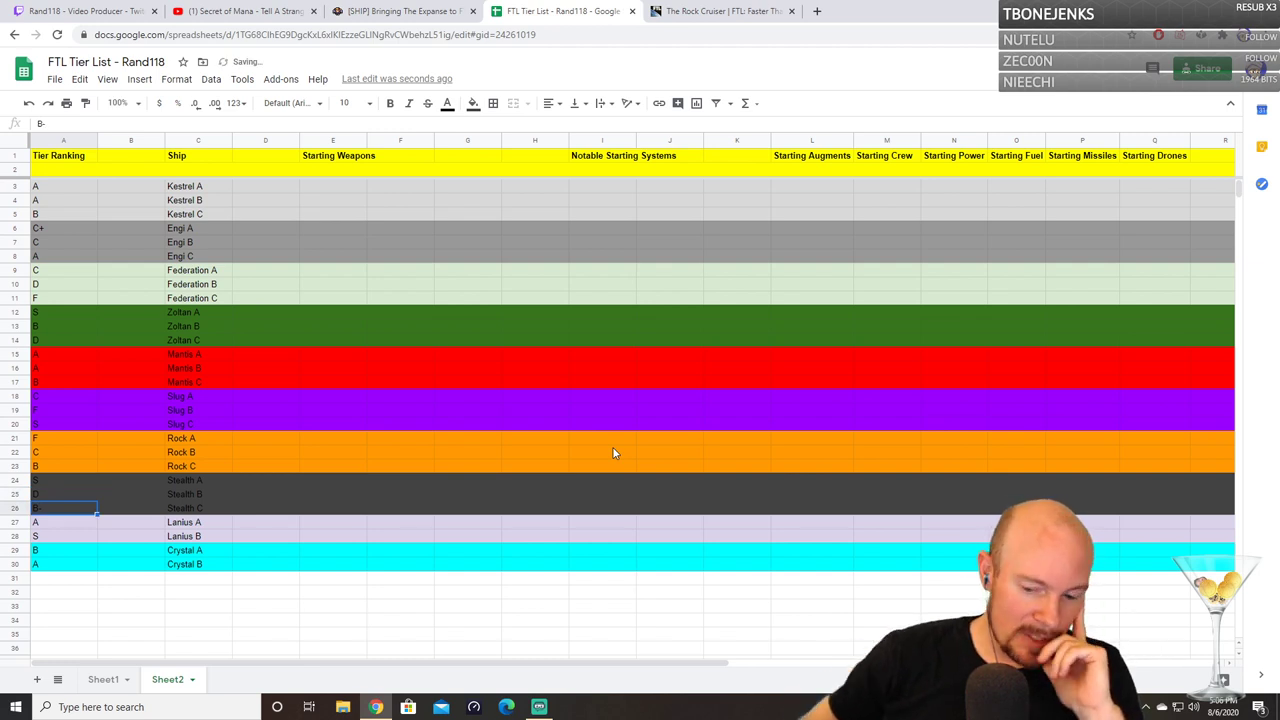
left_click(71, 494)
double_click(66, 495)
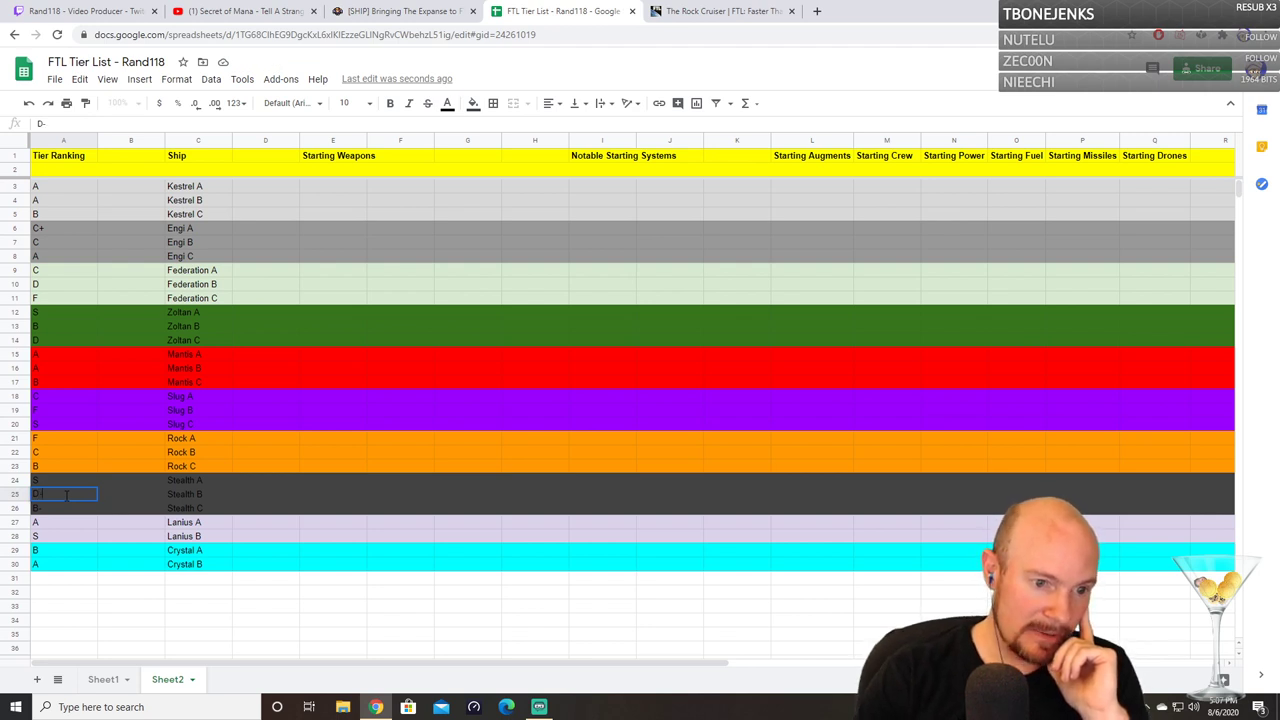
key("Return")
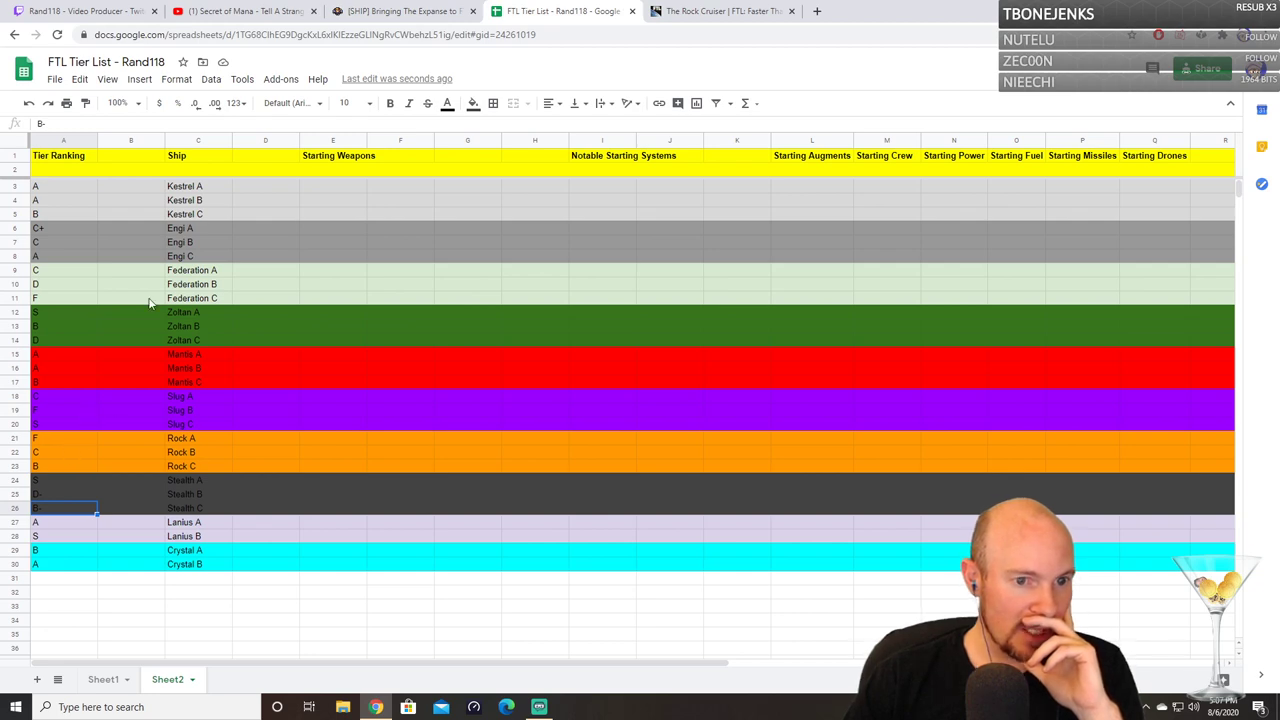
Step: Review Layout A on the wiki's Rock Cruiser page and return to the FTL Tier List spreadsheet
left_click(720, 11)
scroll(673, 360, "up", 10)
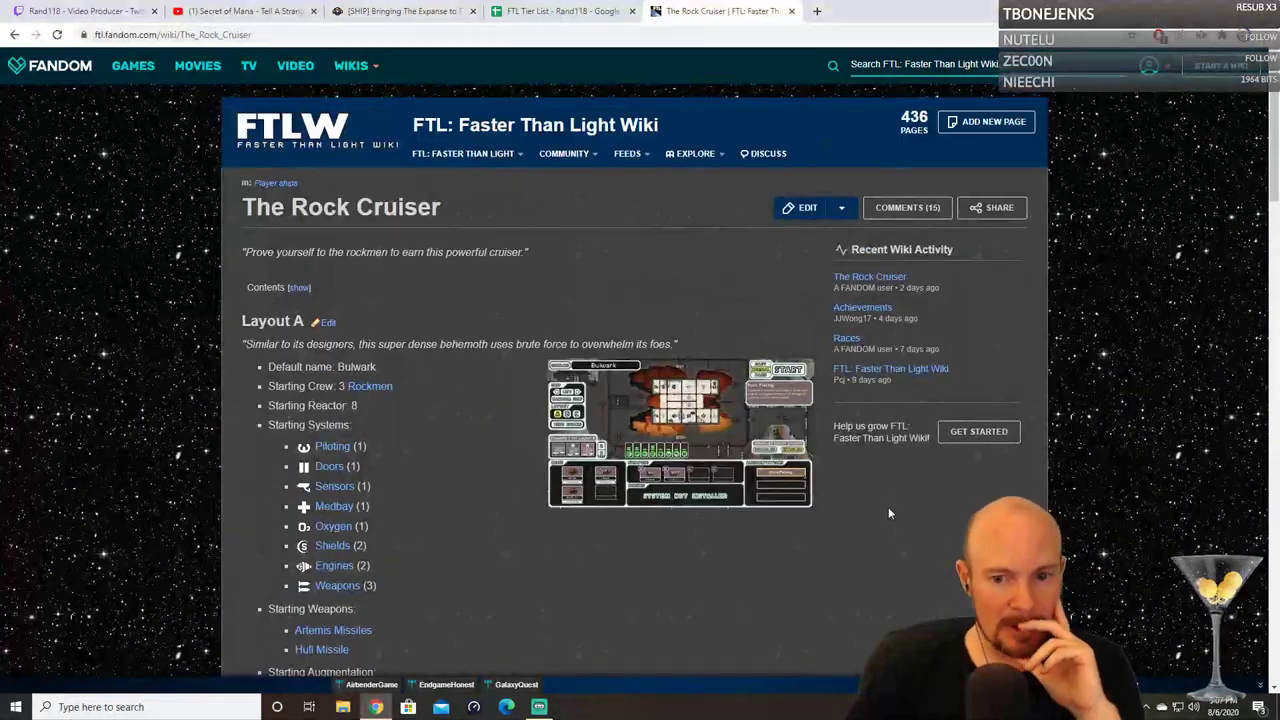
scroll(888, 510, "down", 1)
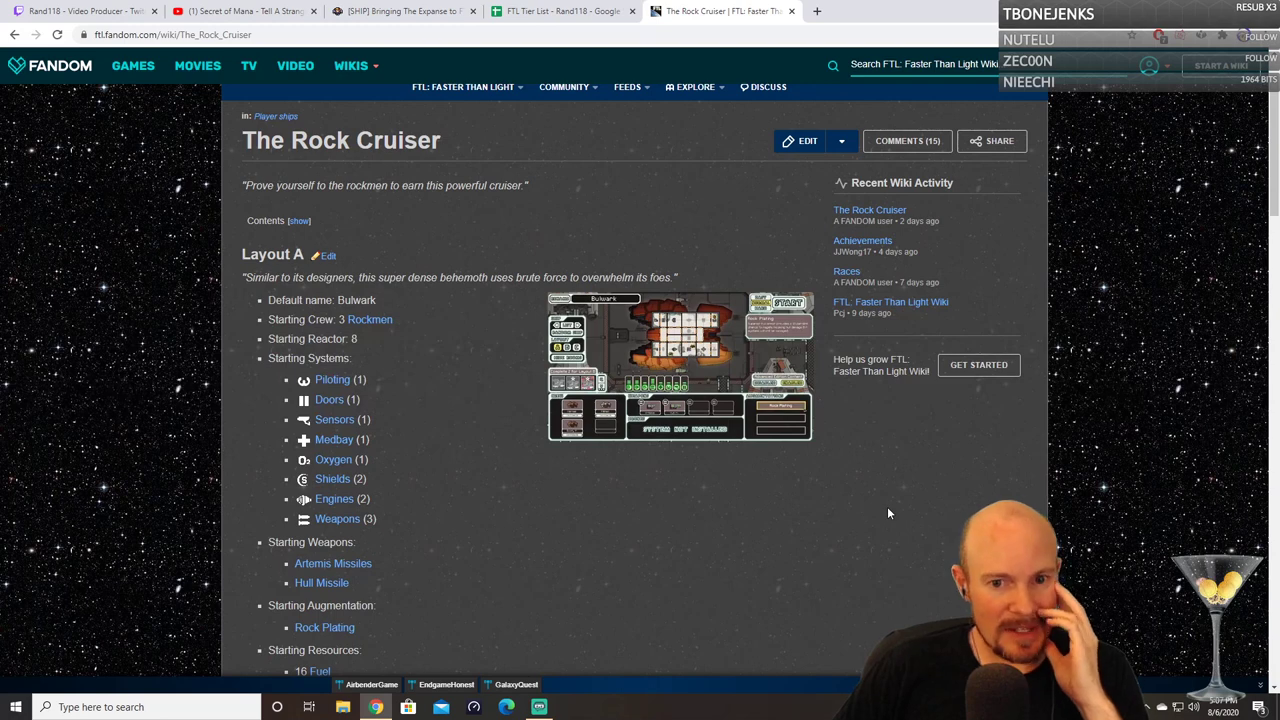
left_click(558, 11)
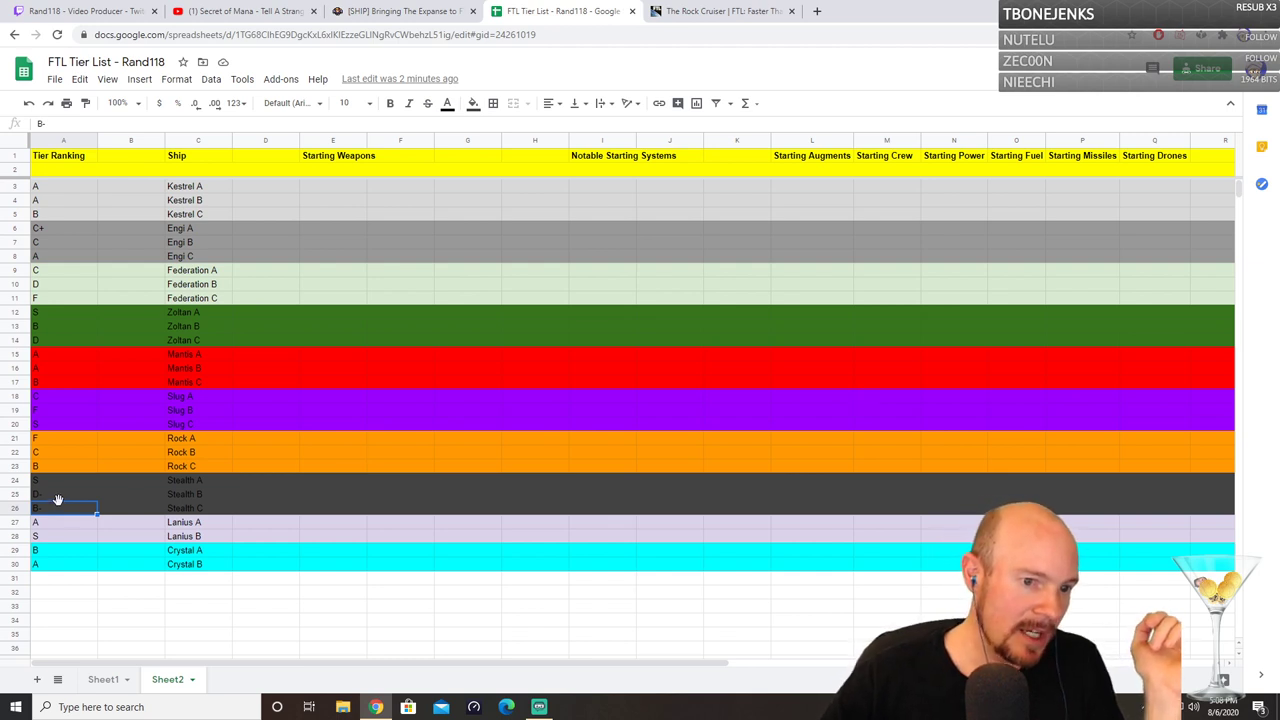
Step: Look over the completed rankings and sort the sheet A → Z by the Tier Ranking column
left_click(14, 494)
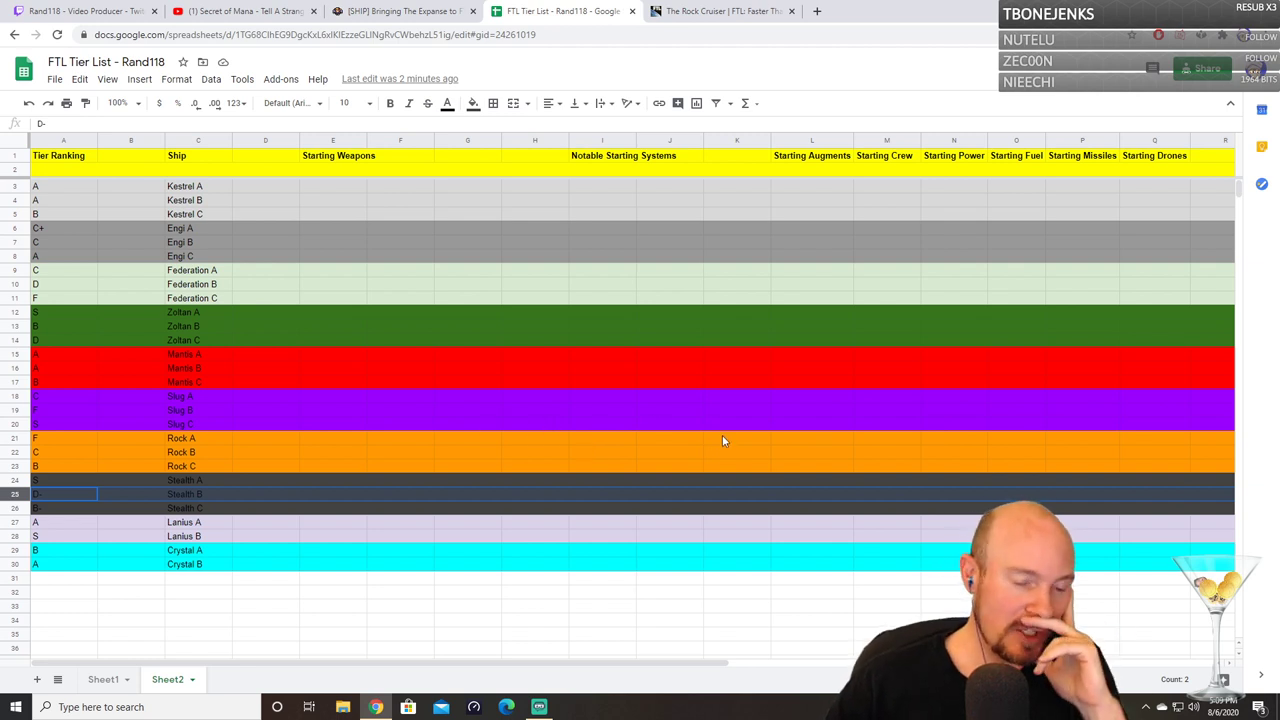
scroll(722, 440, "down", 3)
scroll(714, 450, "up", 3)
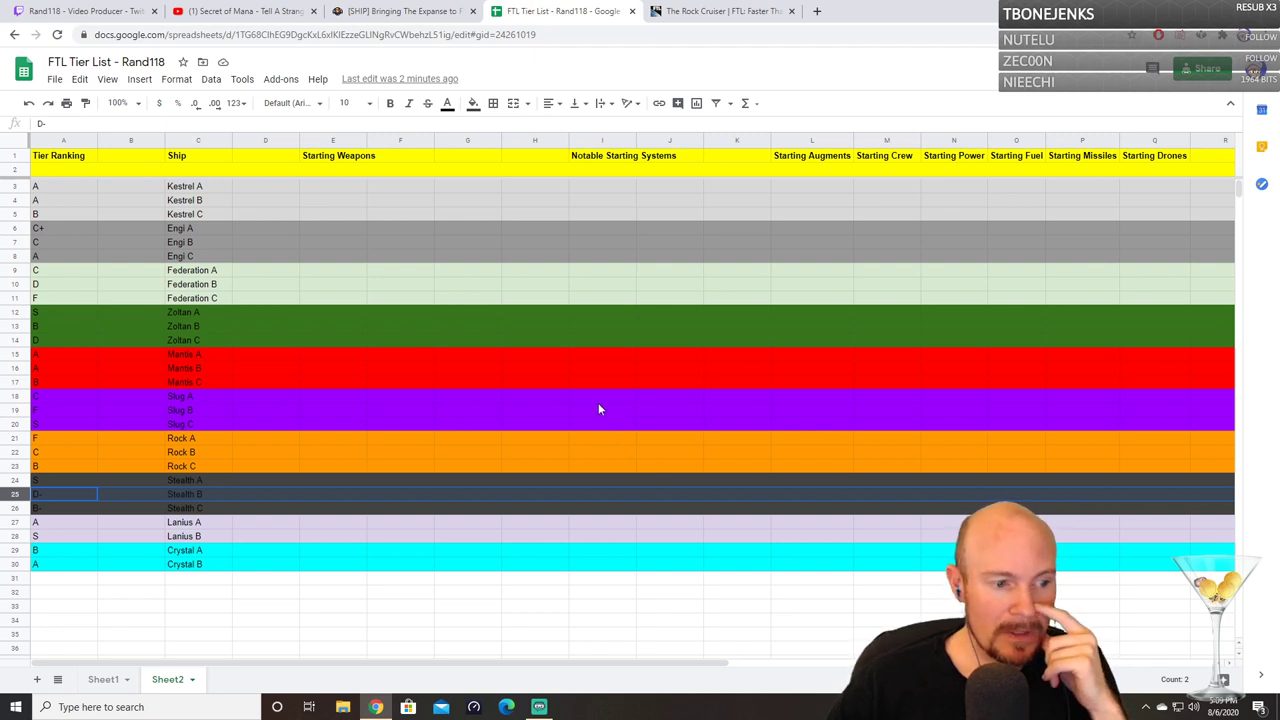
scroll(262, 413, "down", 3)
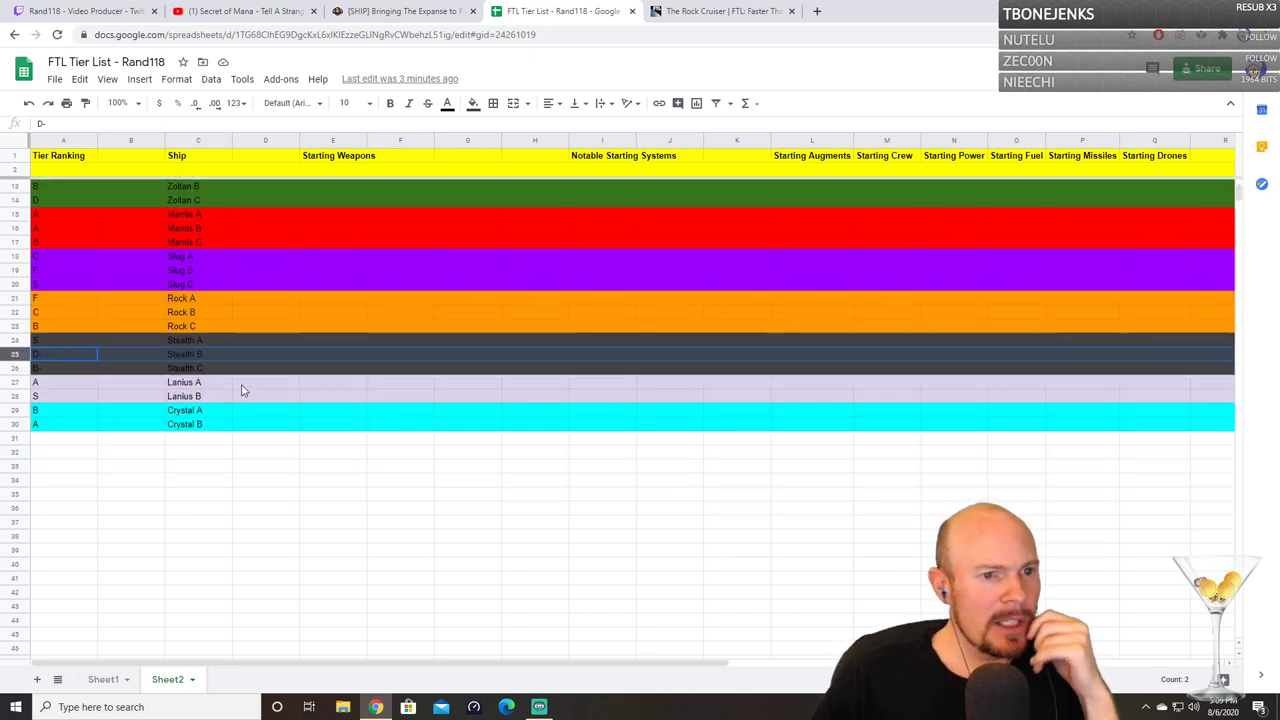
scroll(240, 389, "up", 3)
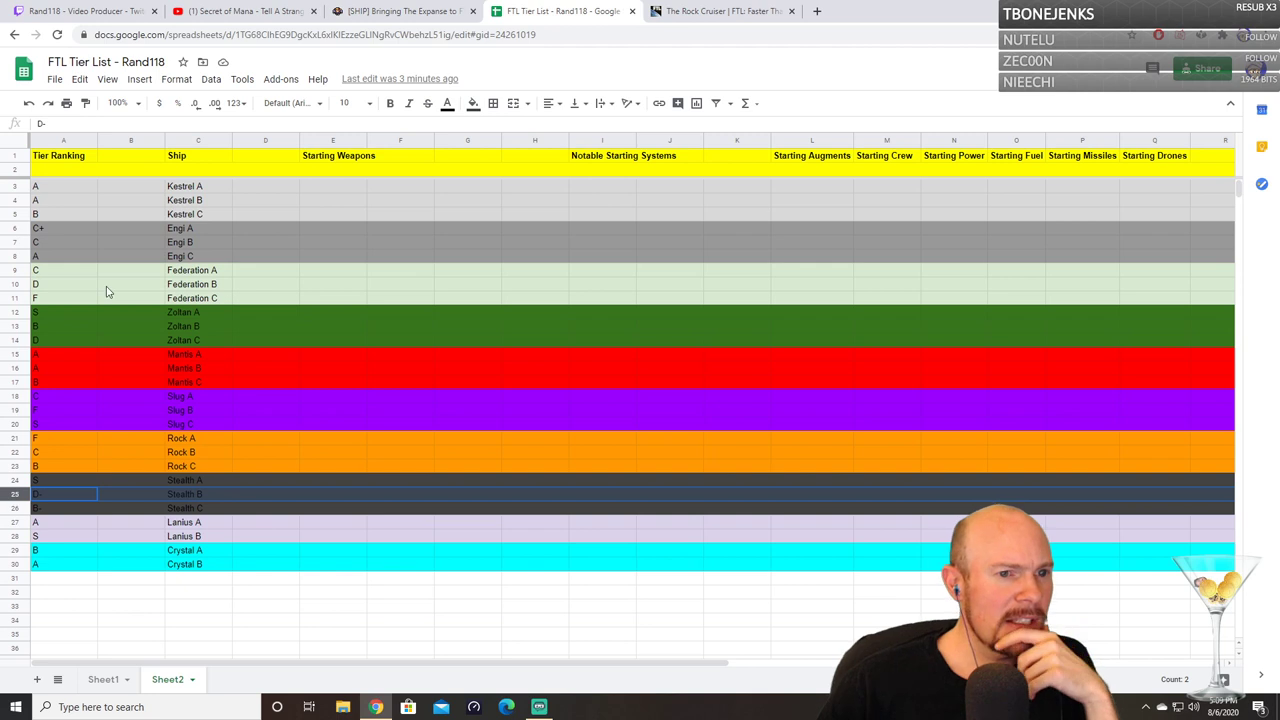
right_click(90, 145)
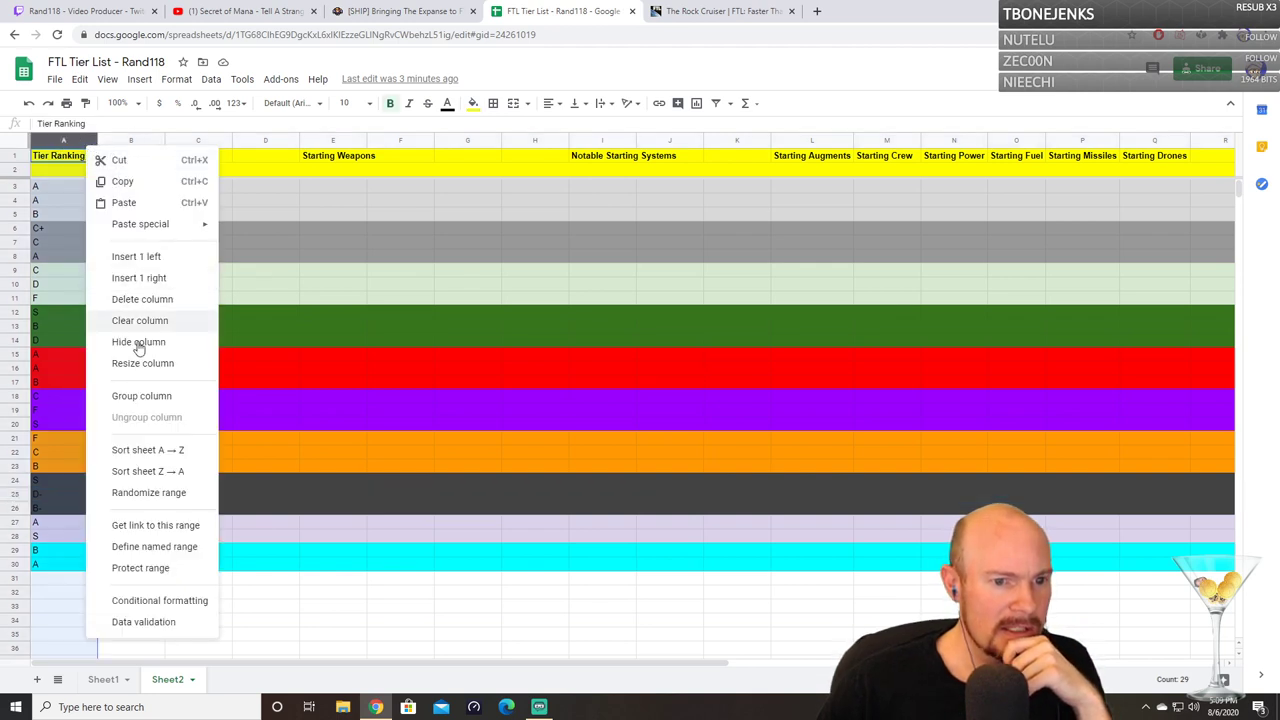
left_click(140, 451)
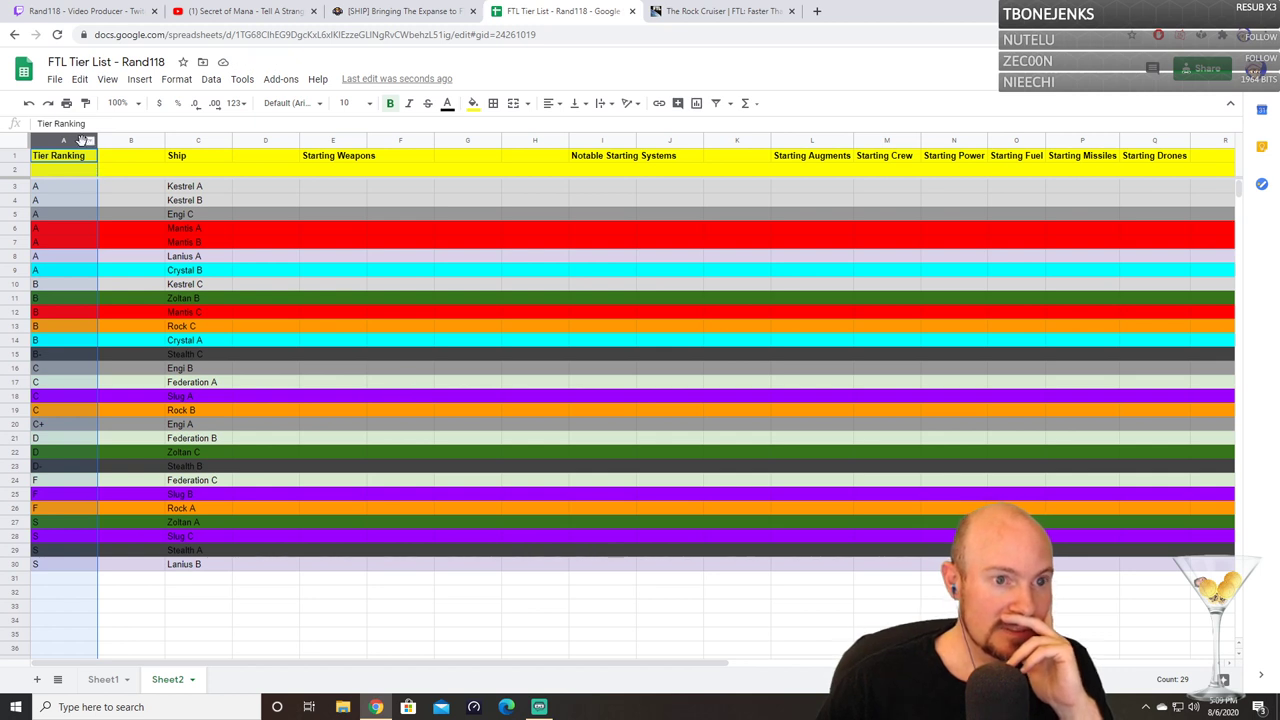
Step: Change the tier rankings of Zoltan A, Slug C, Stealth A and Lanius B to 1S
double_click(61, 522)
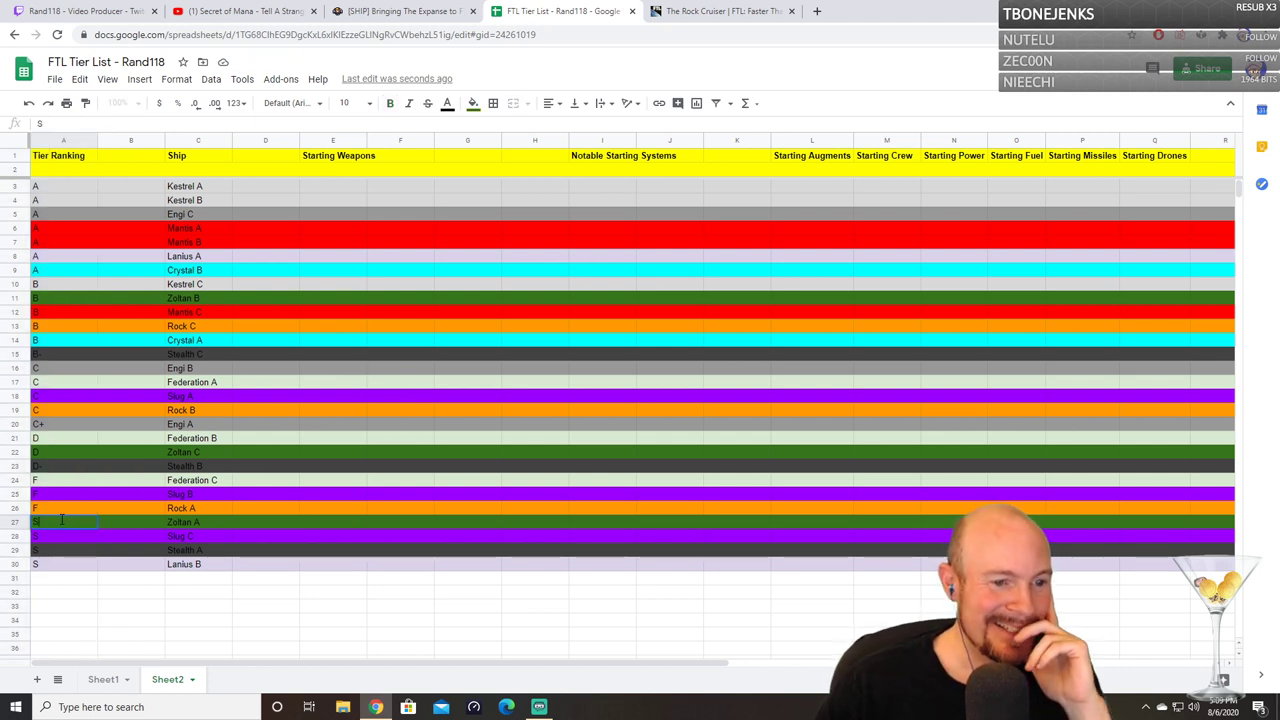
type("1")
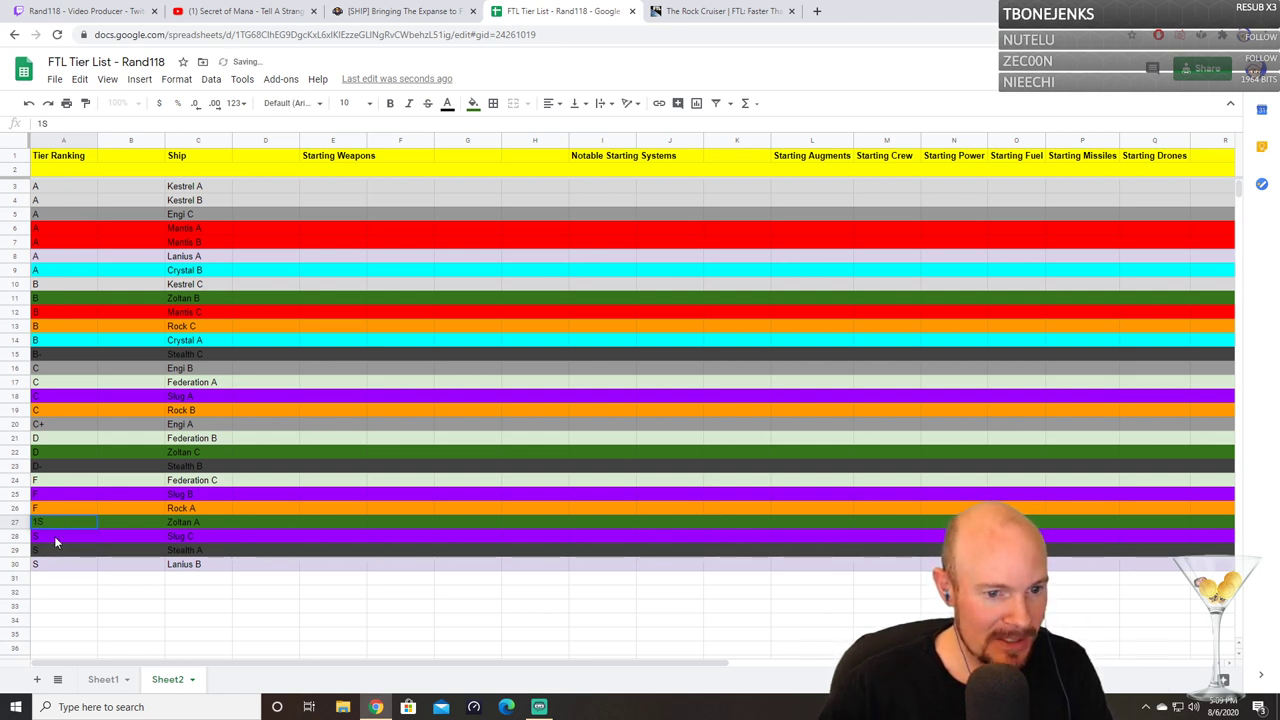
double_click(57, 536)
type("1")
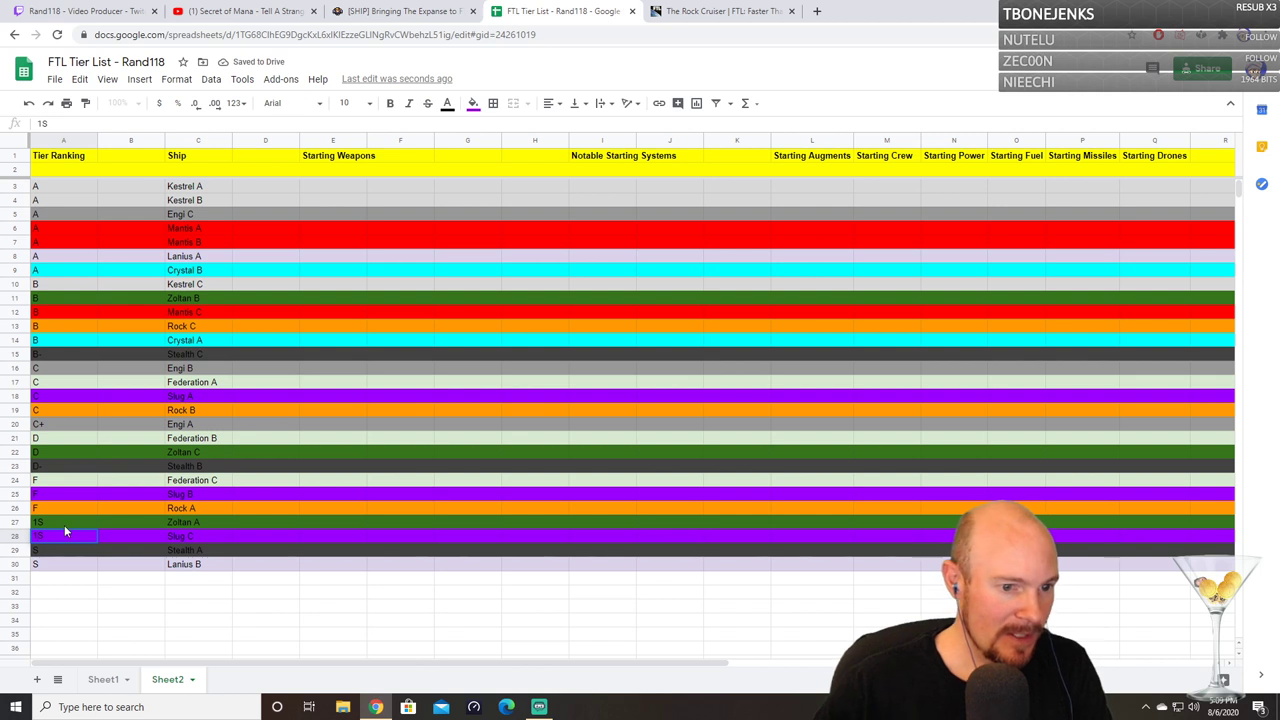
double_click(53, 549)
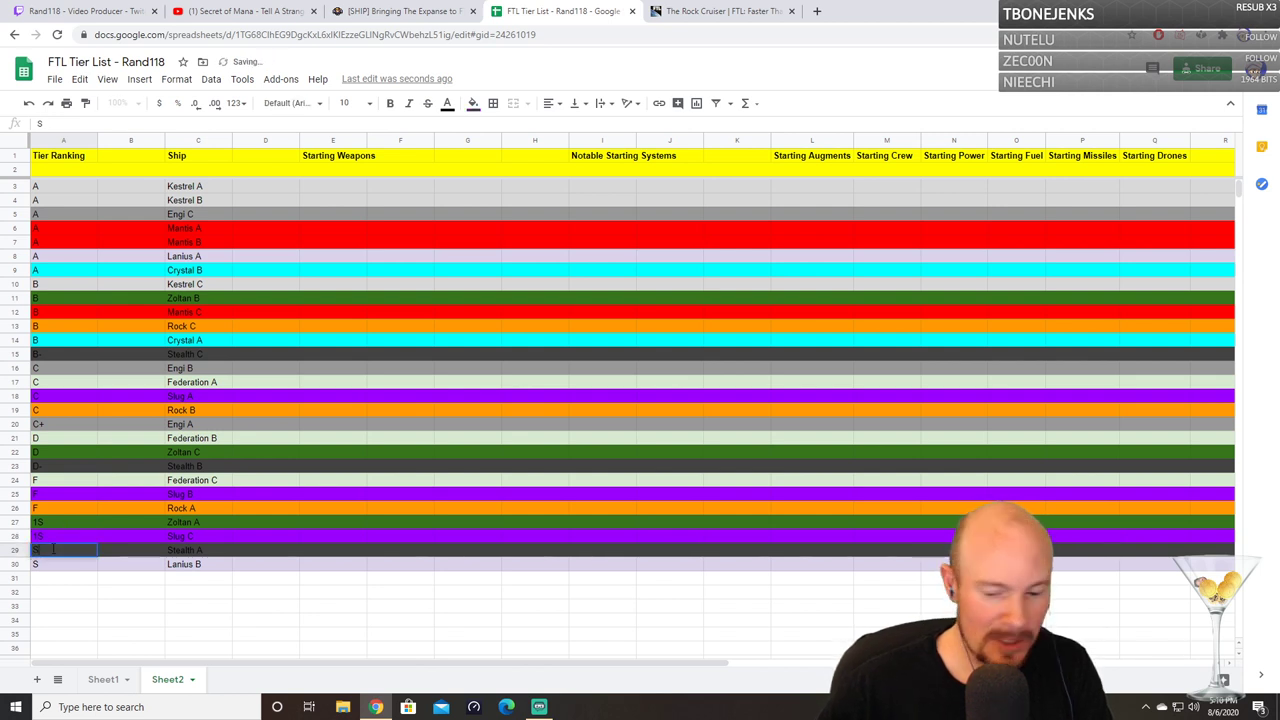
type("1")
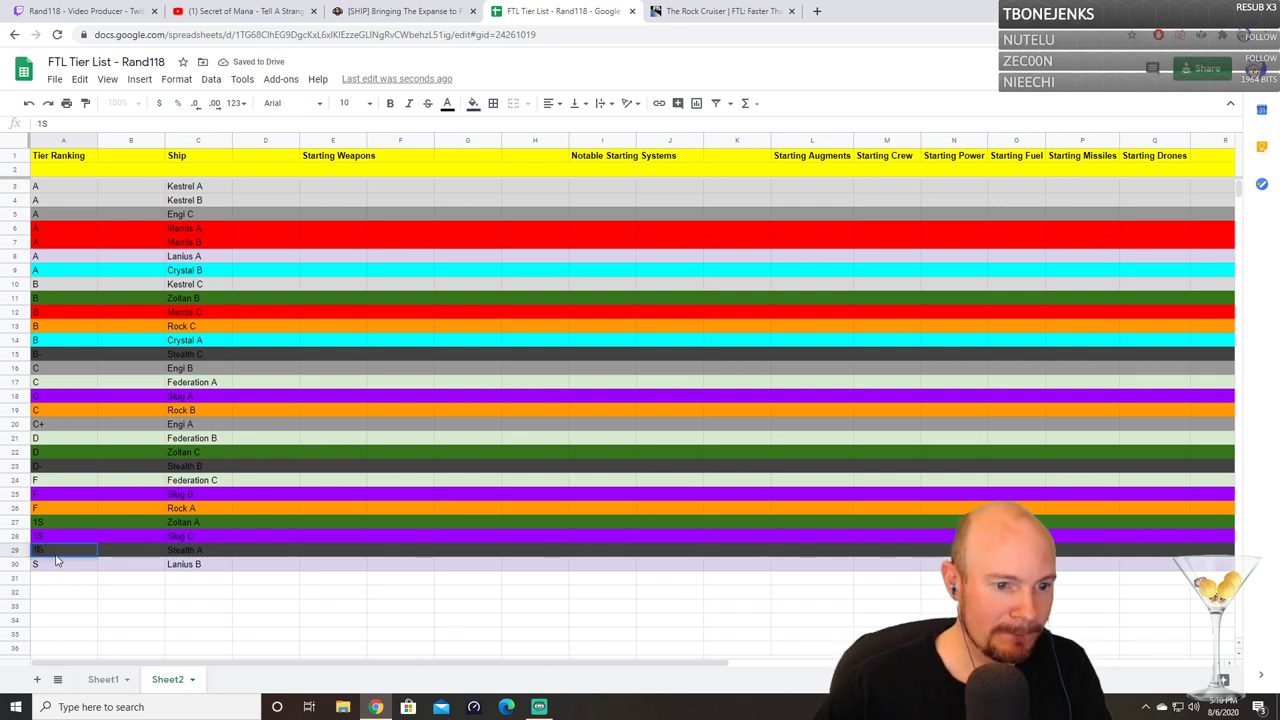
double_click(55, 563)
type("1")
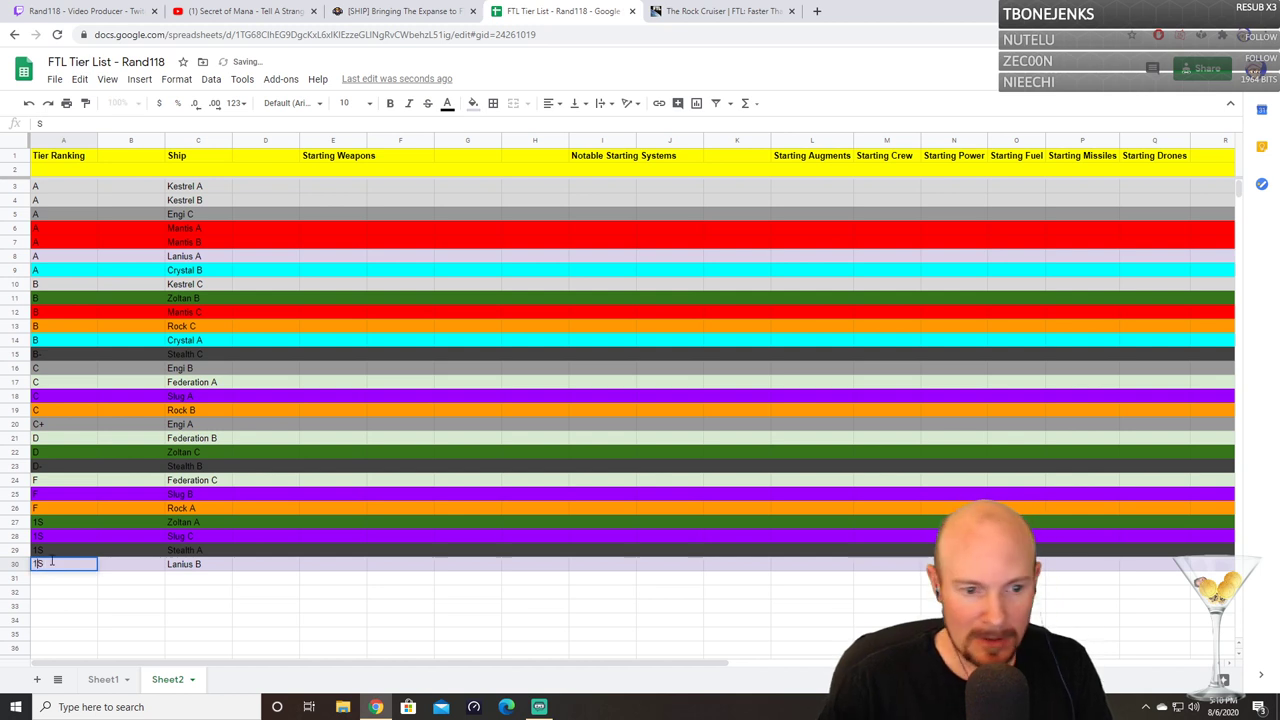
Step: Finish the 1S ranking entry for Lanius B and sort the sheet A → Z by the Tier Ranking column
key("Return")
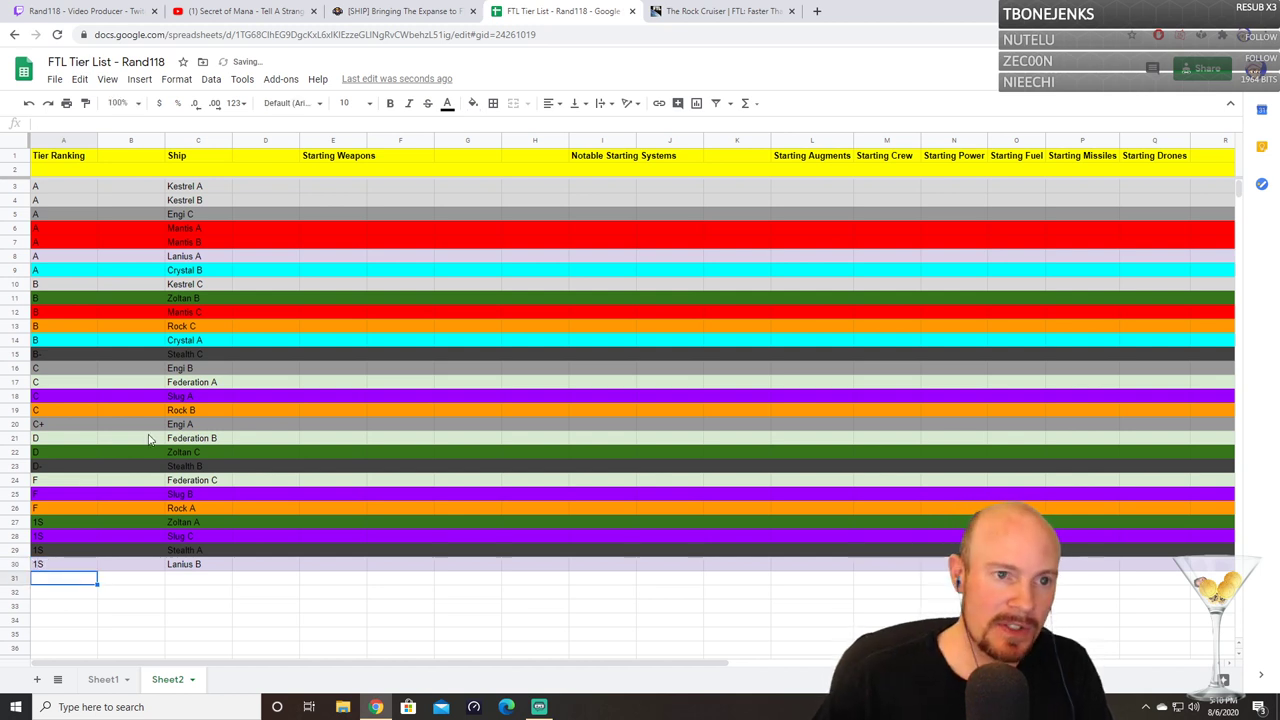
left_click(88, 160)
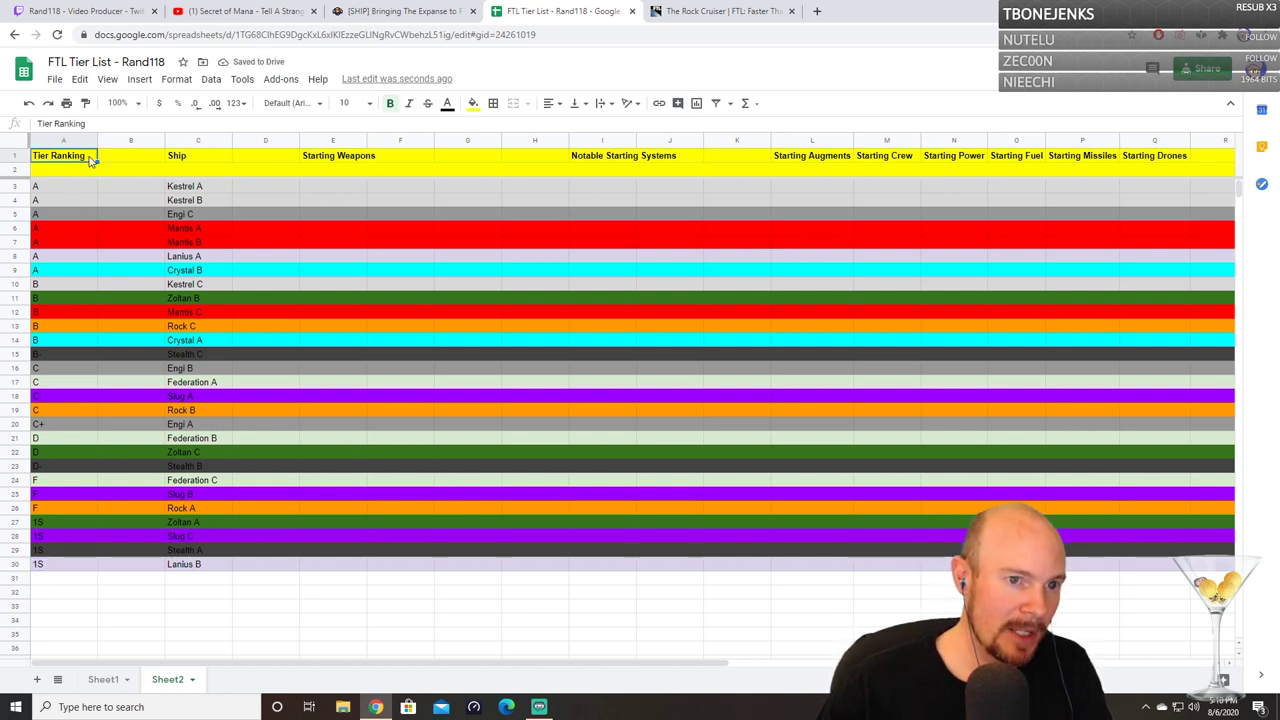
left_click(90, 143)
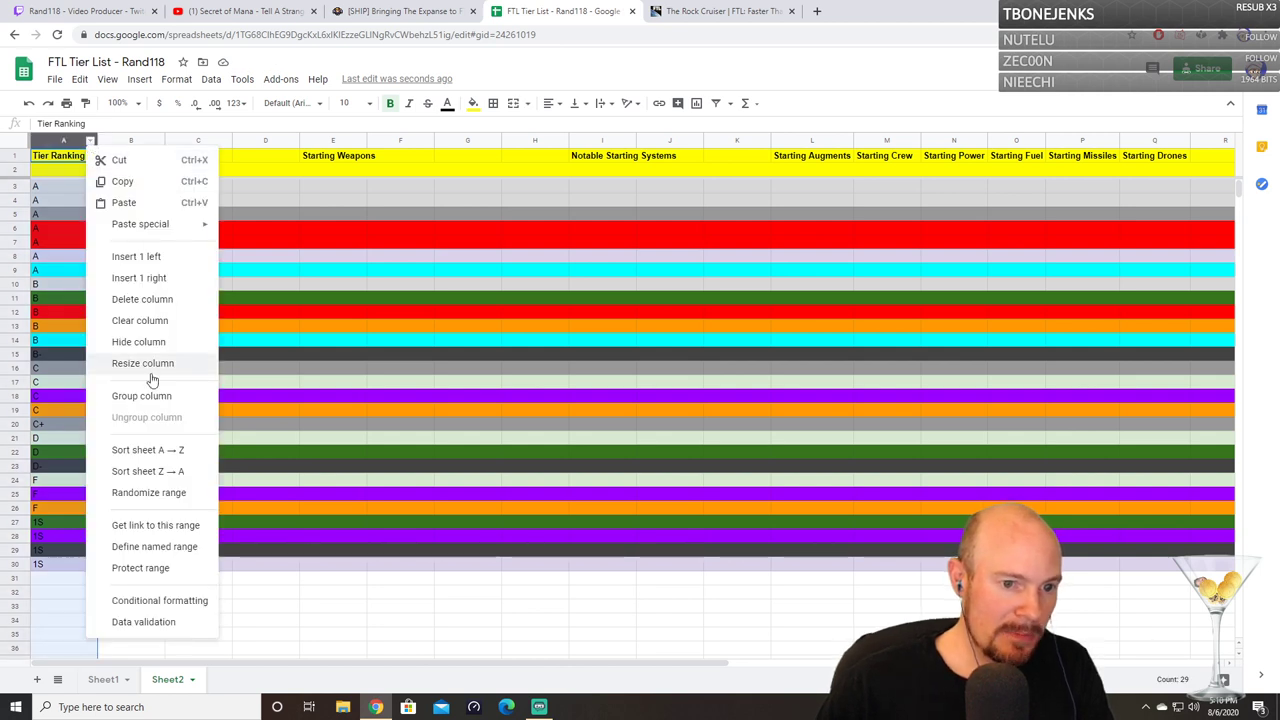
left_click(140, 450)
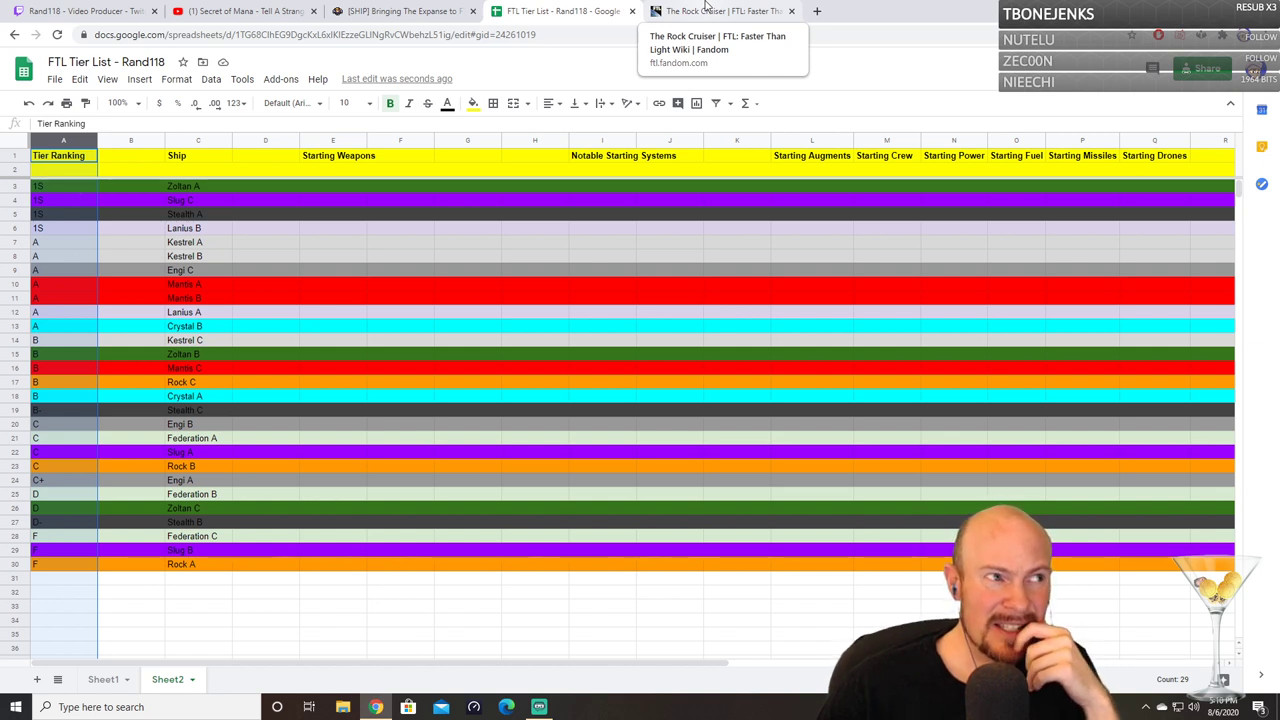
left_click(137, 200)
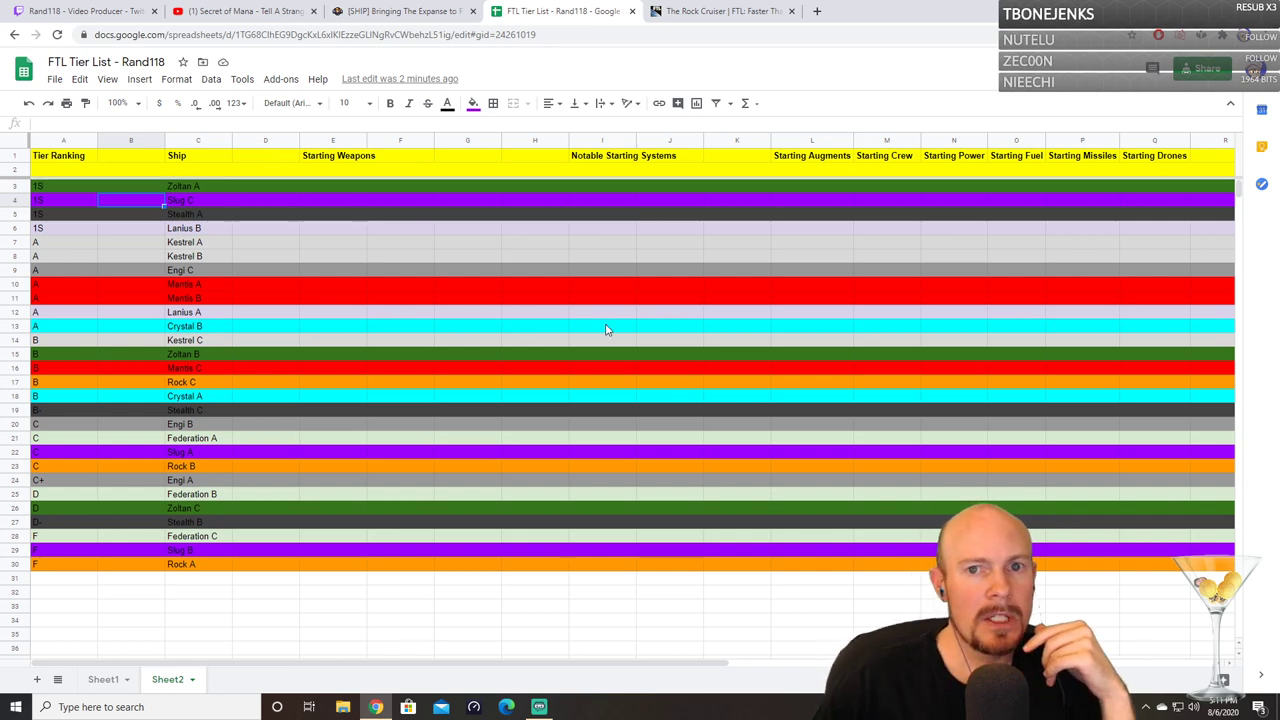
Step: Review the ship layouts down to Layout C on the wiki's Mantis Cruiser page and return to the FTL Tier List spreadsheet
left_click(673, 9)
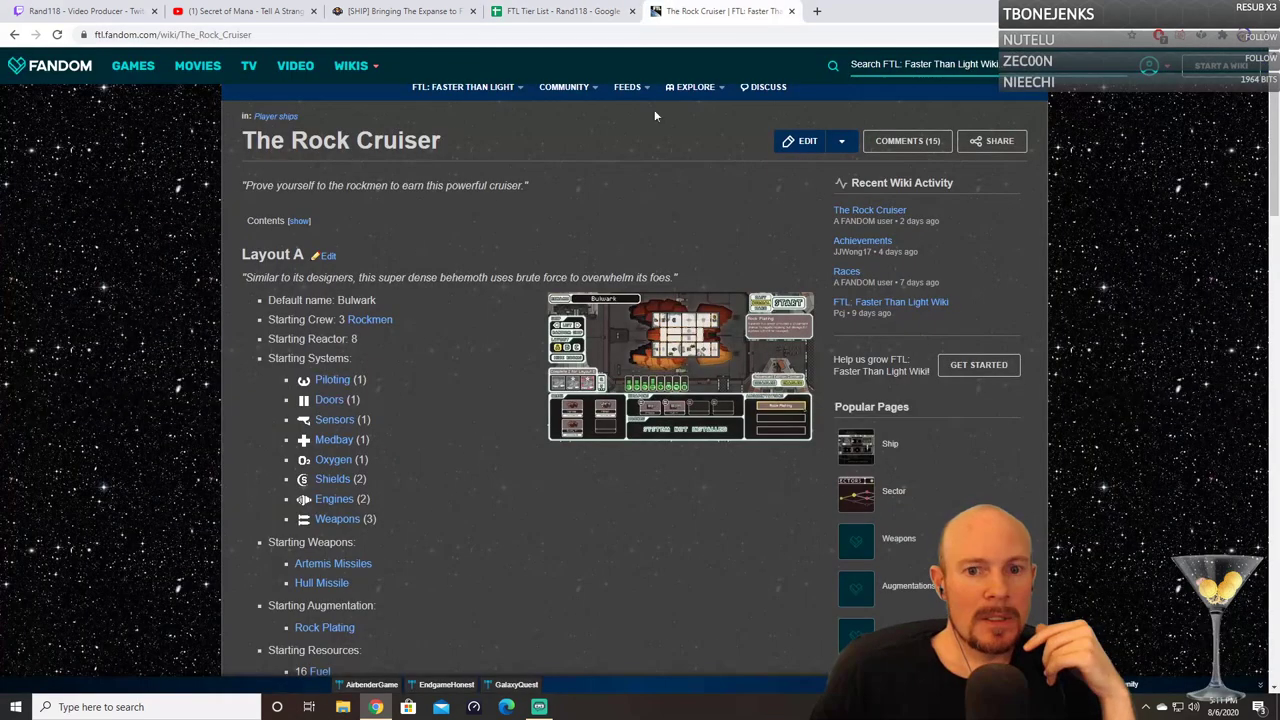
left_click(14, 36)
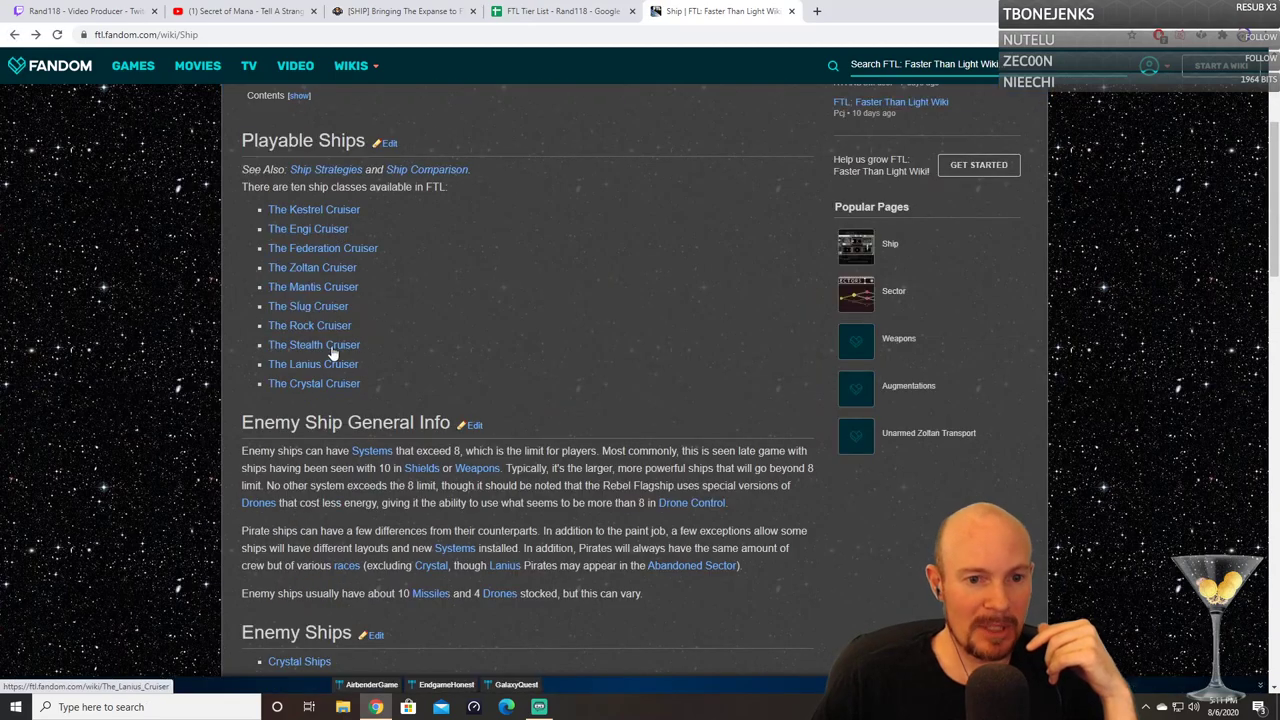
left_click(310, 292)
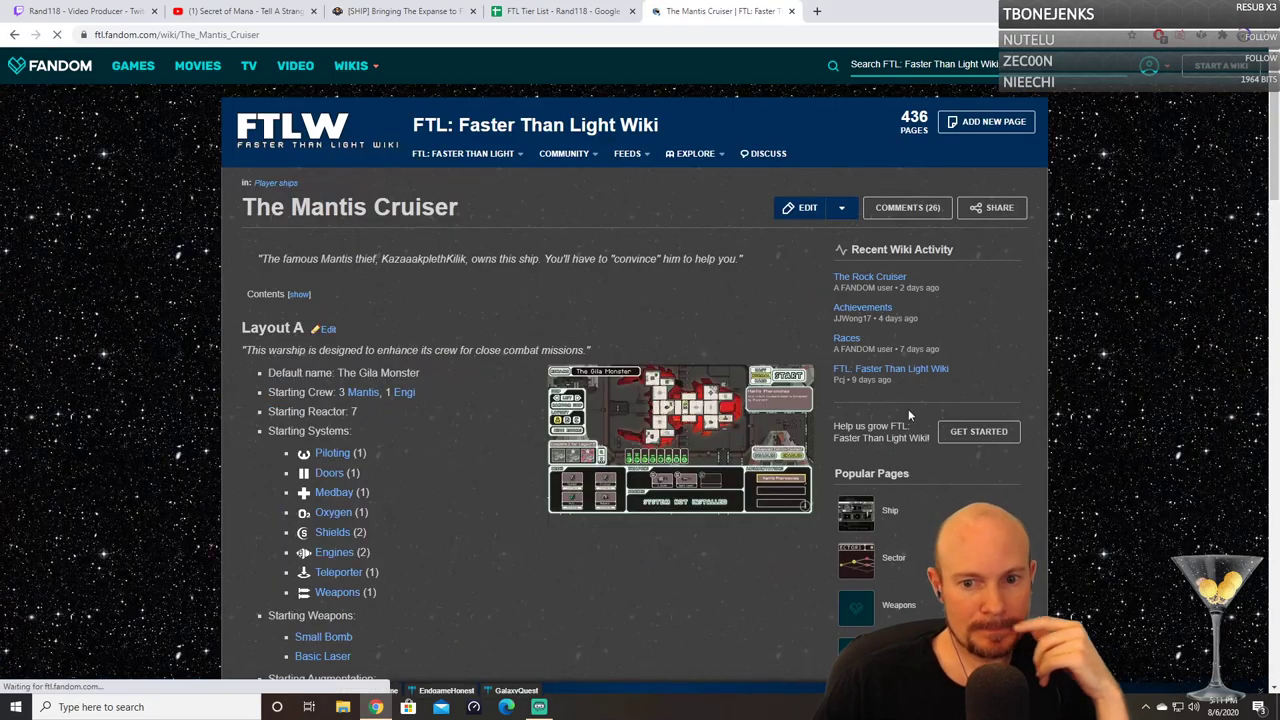
scroll(910, 408, "down", 7)
scroll(910, 409, "down", 6)
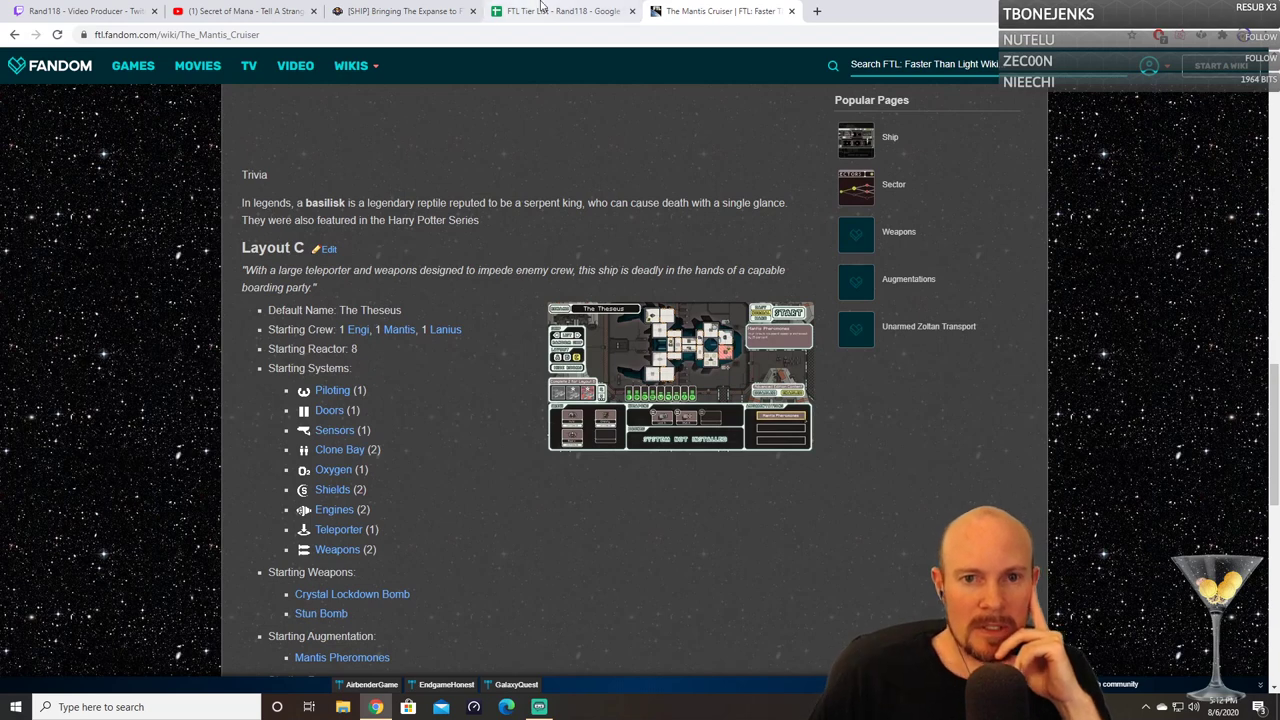
key("ctrl+shift+Tab")
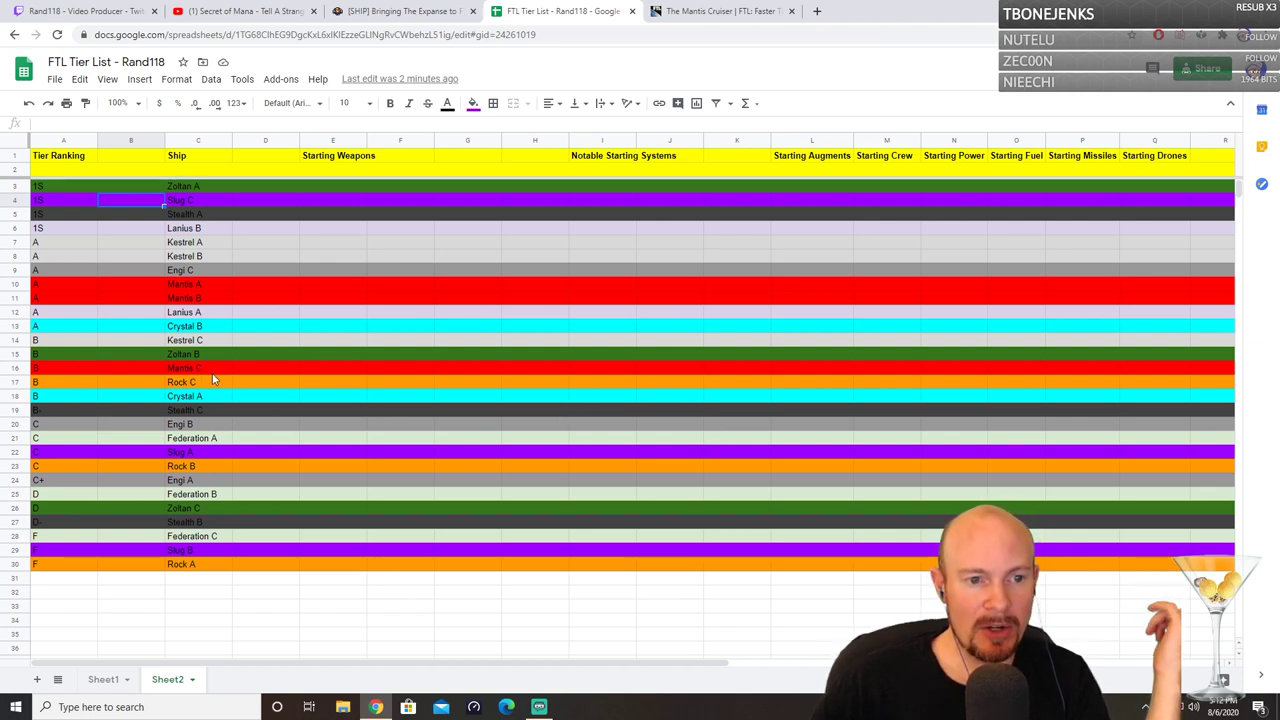
Step: Change the tier ranking of Mantis C to C and of Mantis A to B
left_click(39, 369)
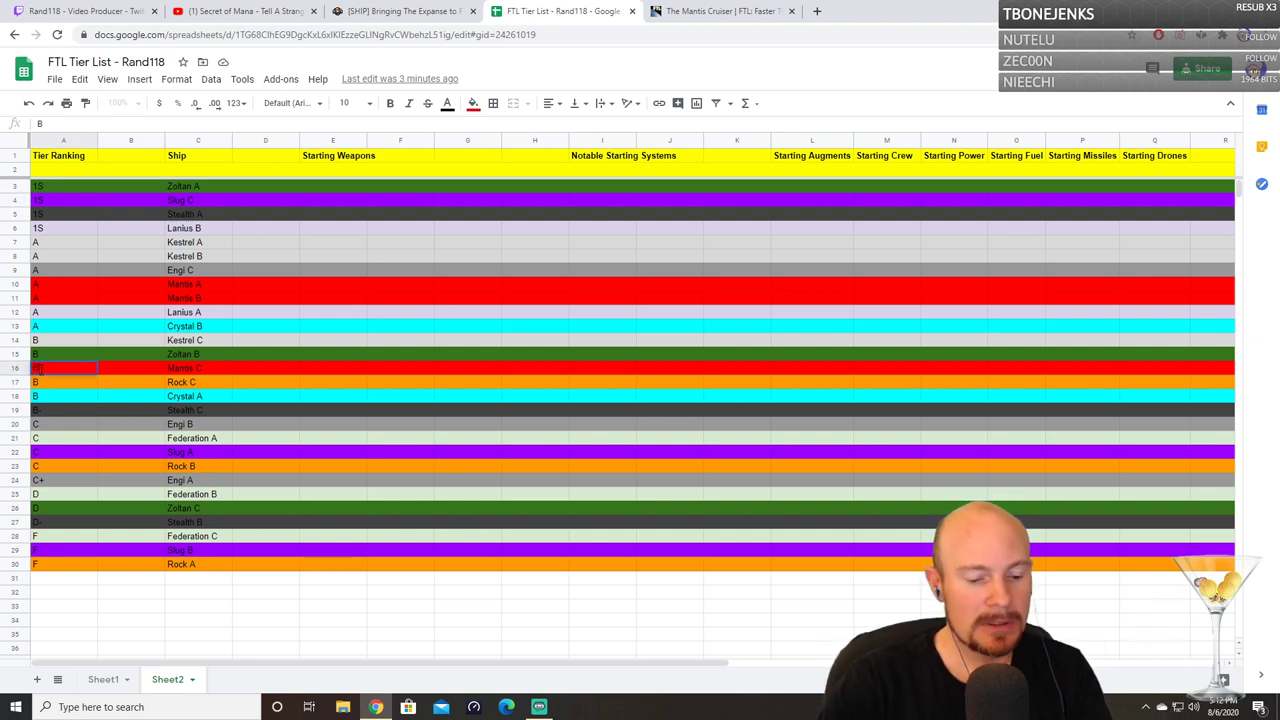
type("C")
key("Return")
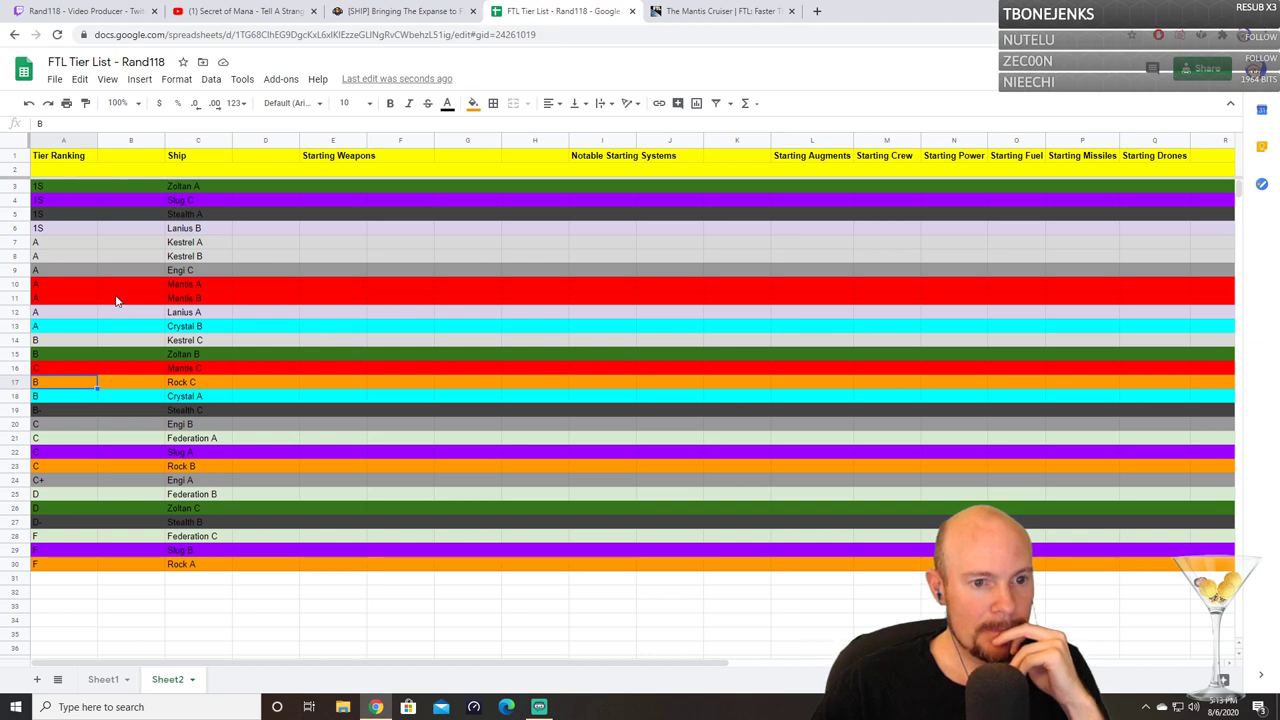
left_click(72, 284)
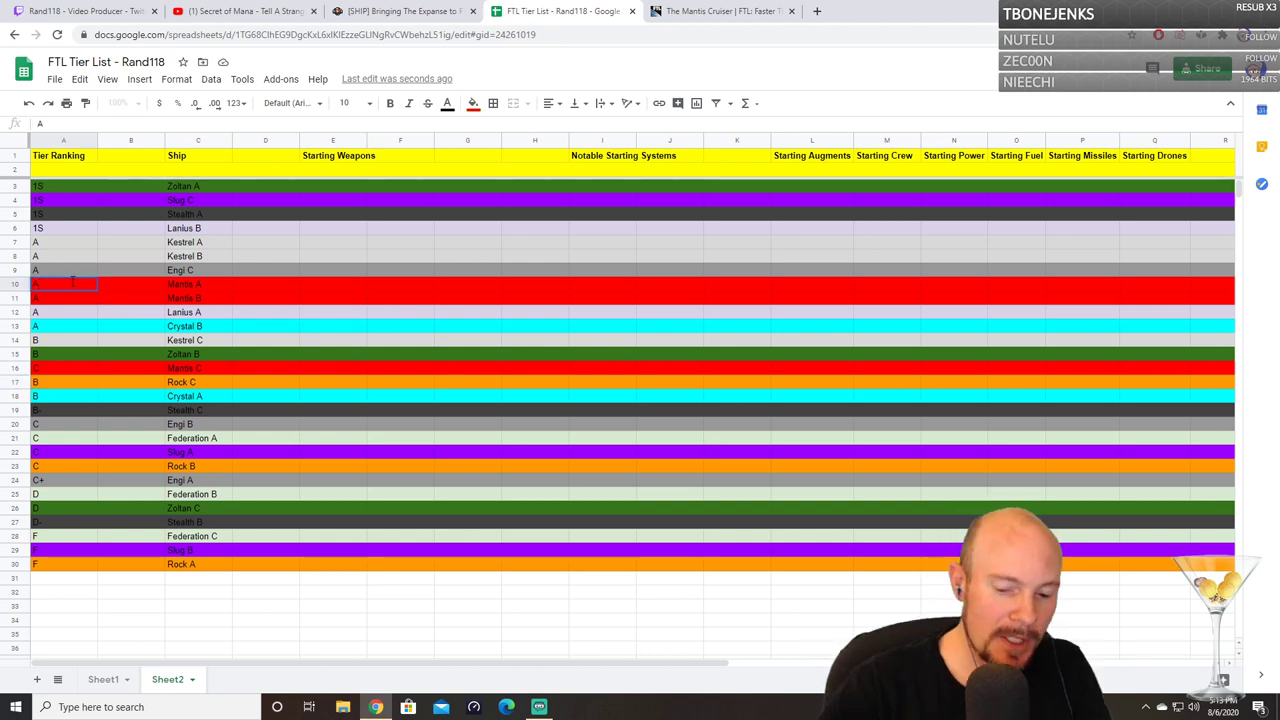
type("B")
key("Return")
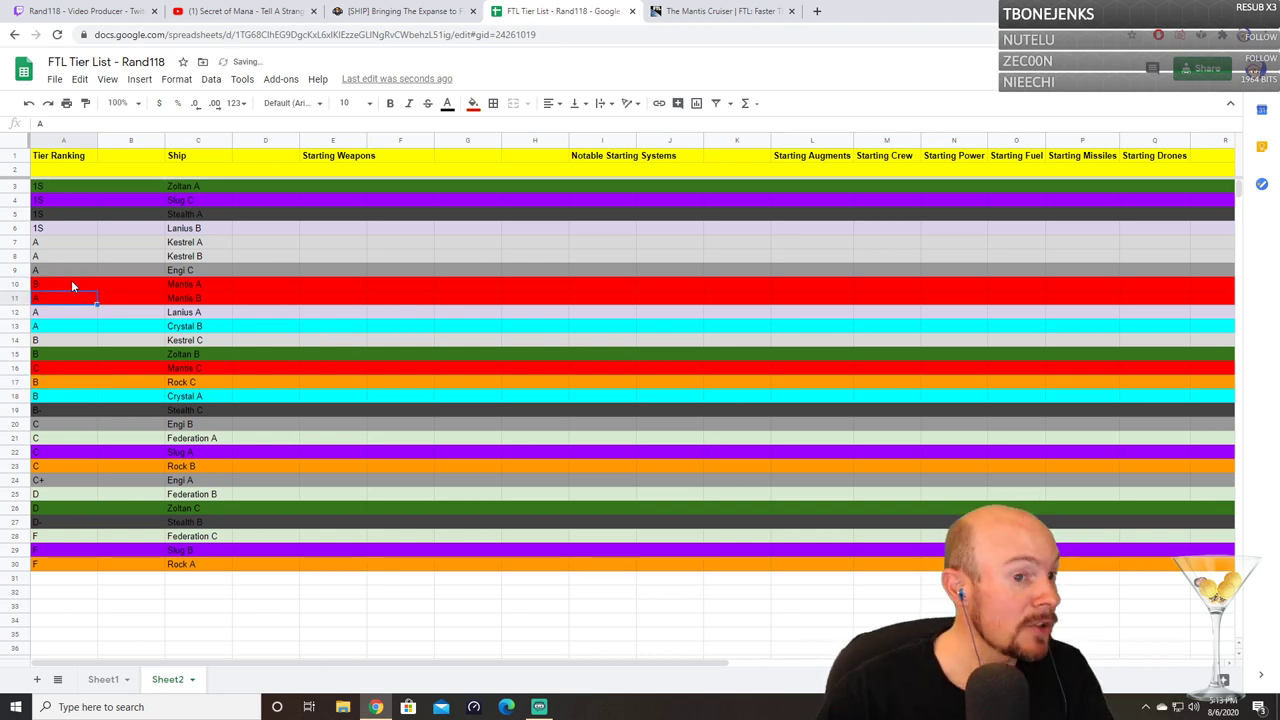
Step: Sort the sheet A → Z by Tier Ranking again and check the rows of Mantis A and Mantis B
left_click(90, 143)
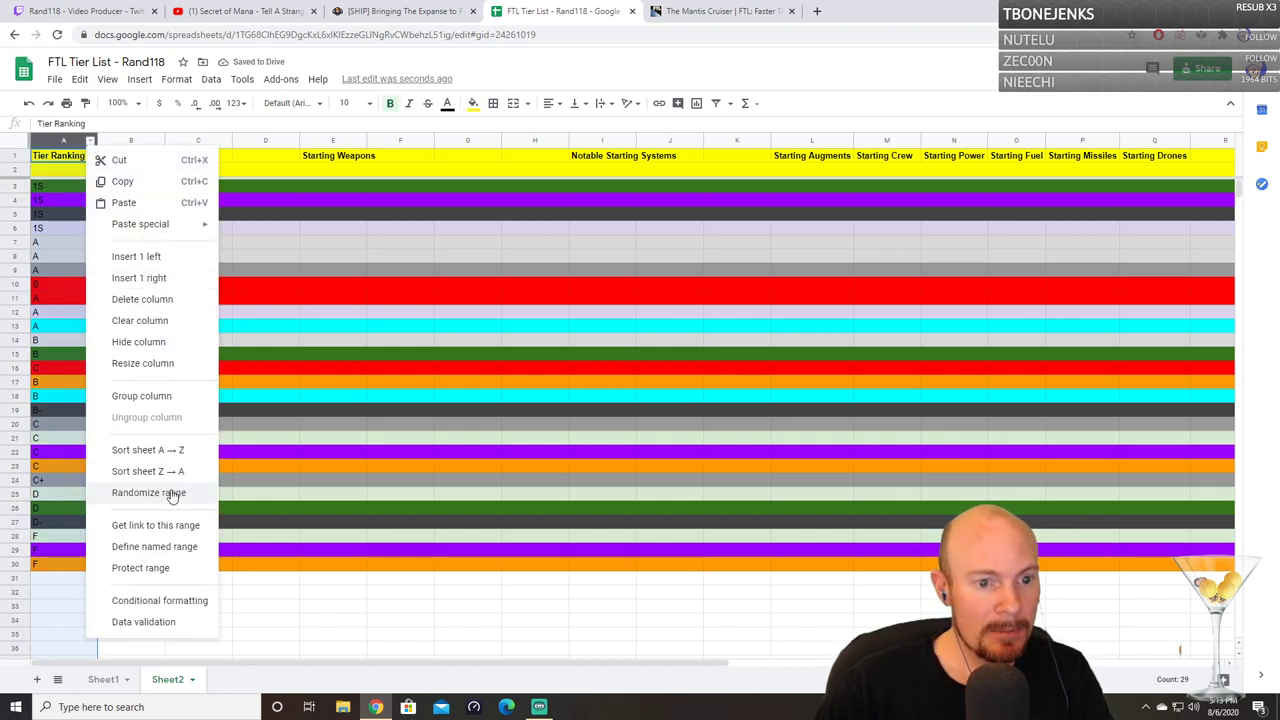
left_click(148, 450)
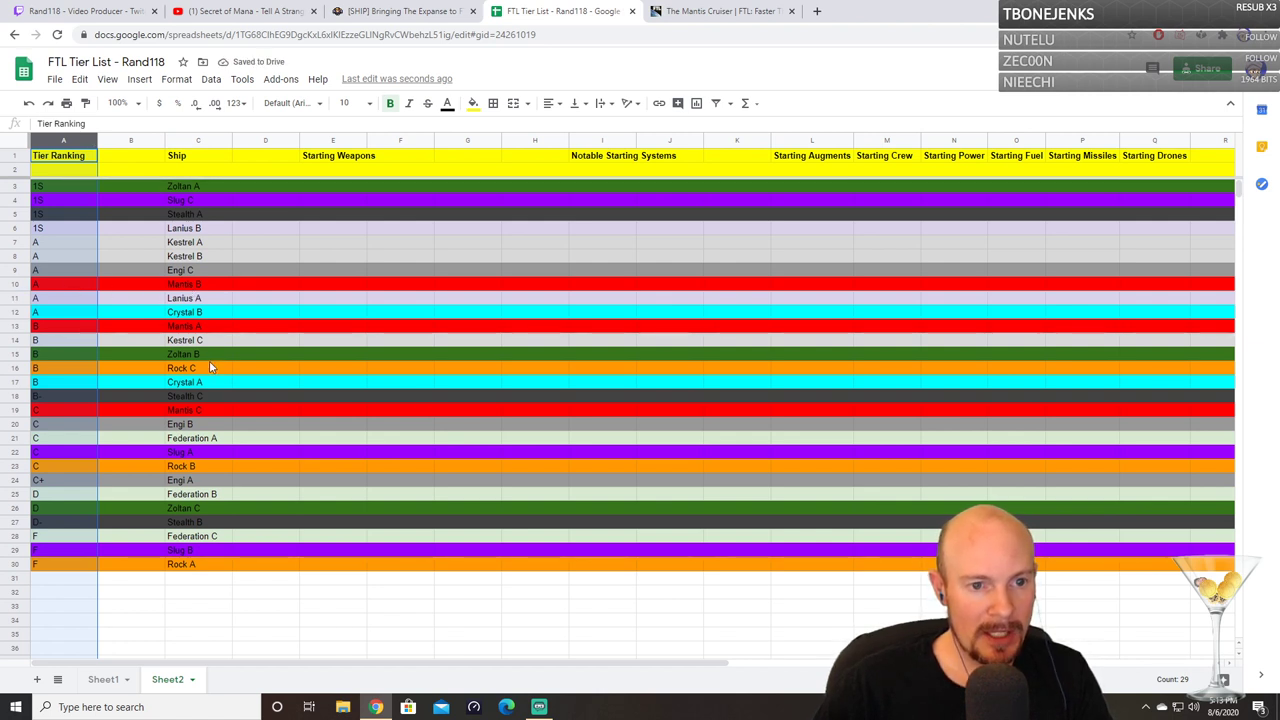
left_click(255, 284)
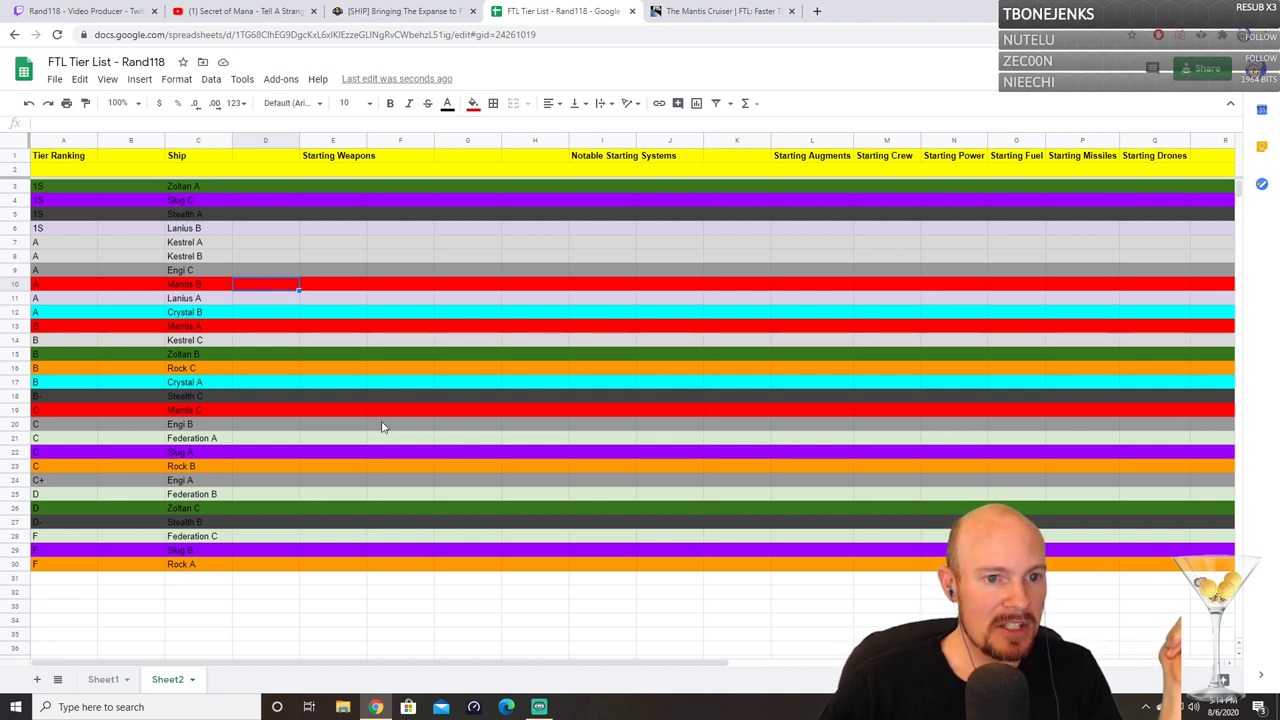
left_click(188, 329)
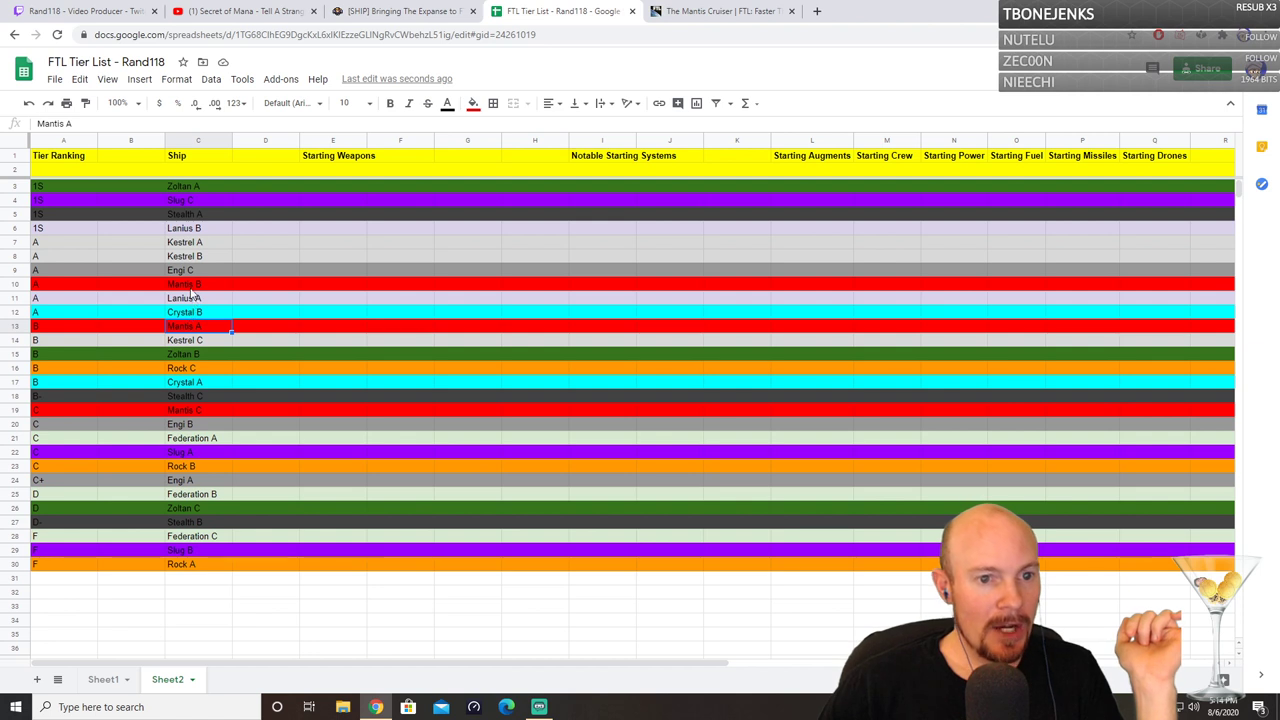
left_click(193, 287)
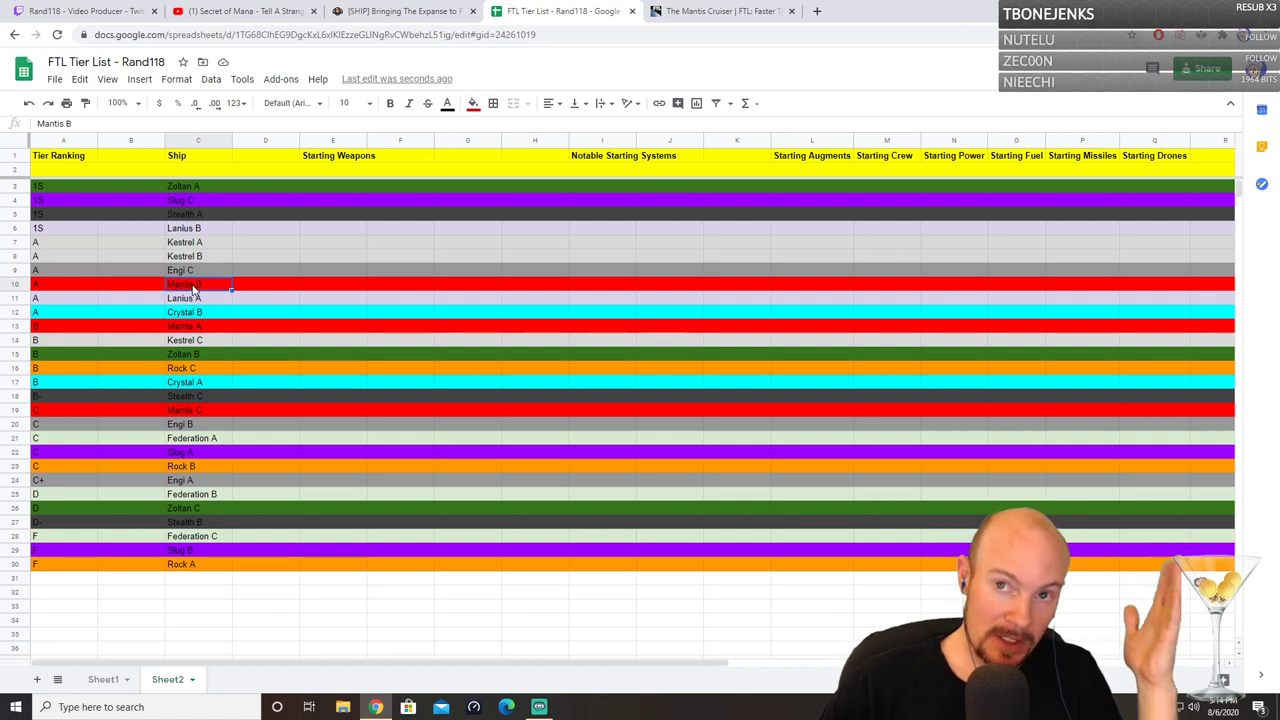
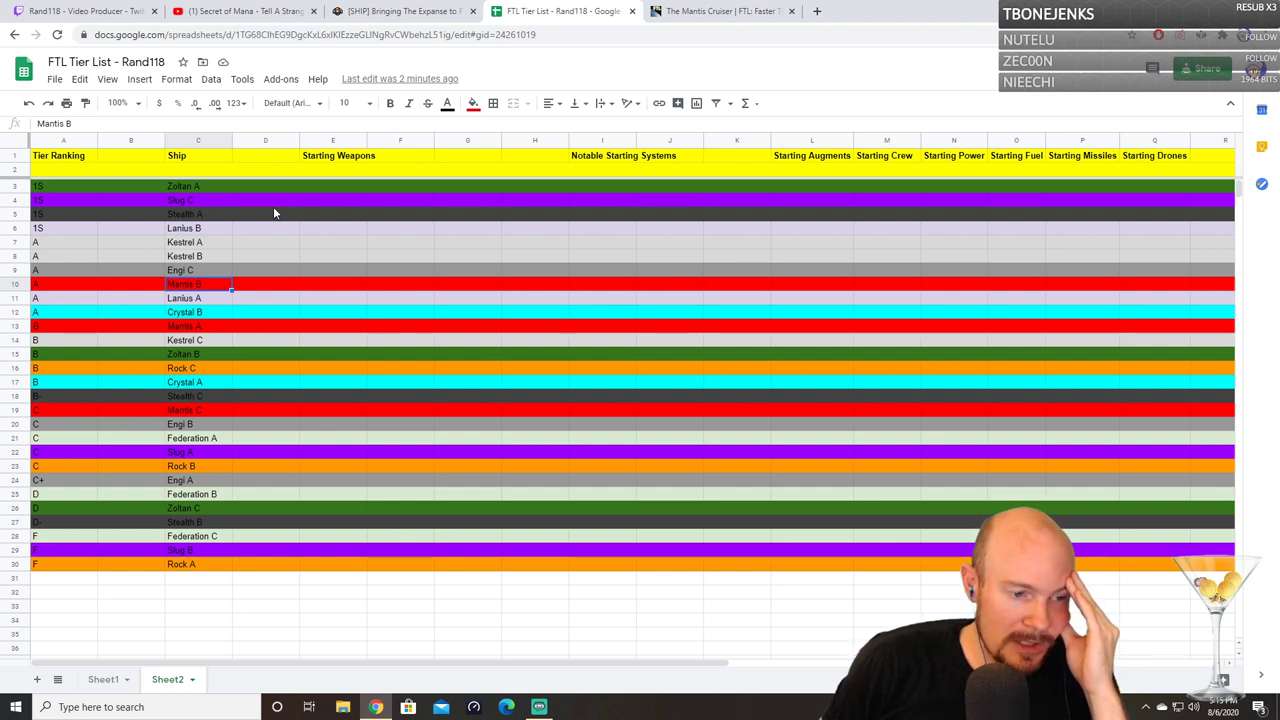
Step: Review the layouts down to Layout C on the wiki's Slug Cruiser page and return to the spreadsheet
left_click(715, 11)
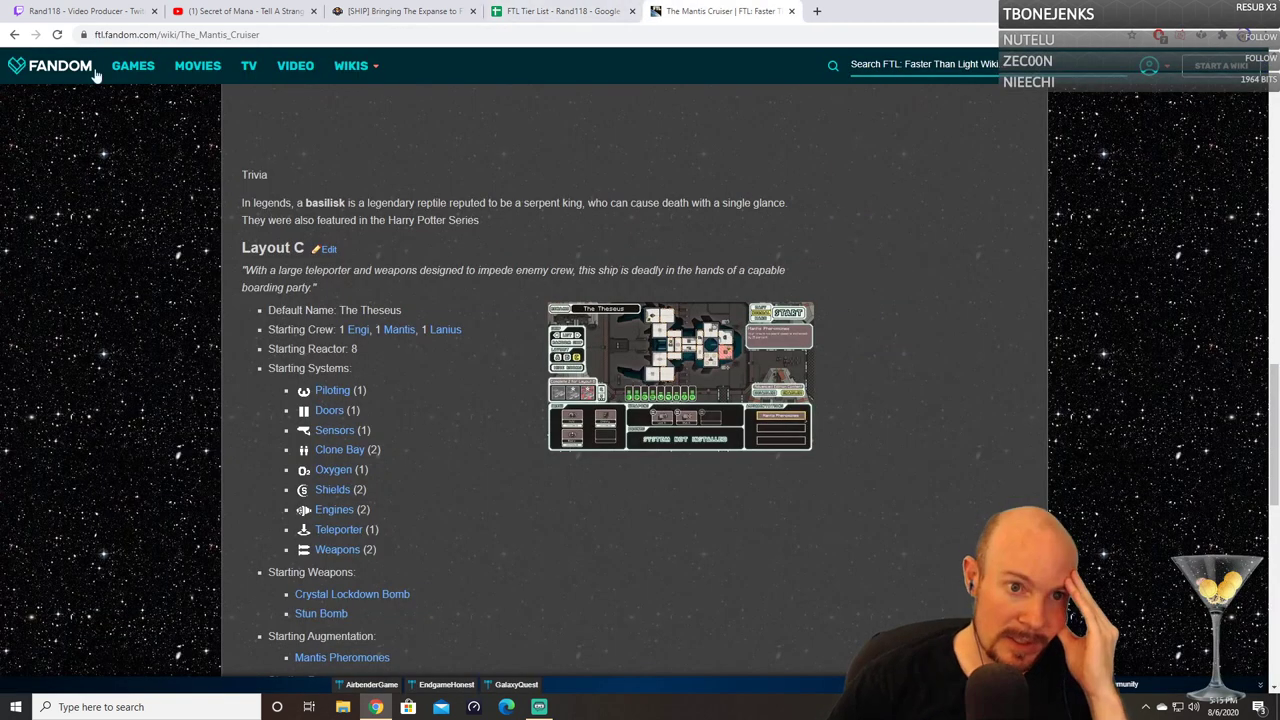
left_click(14, 34)
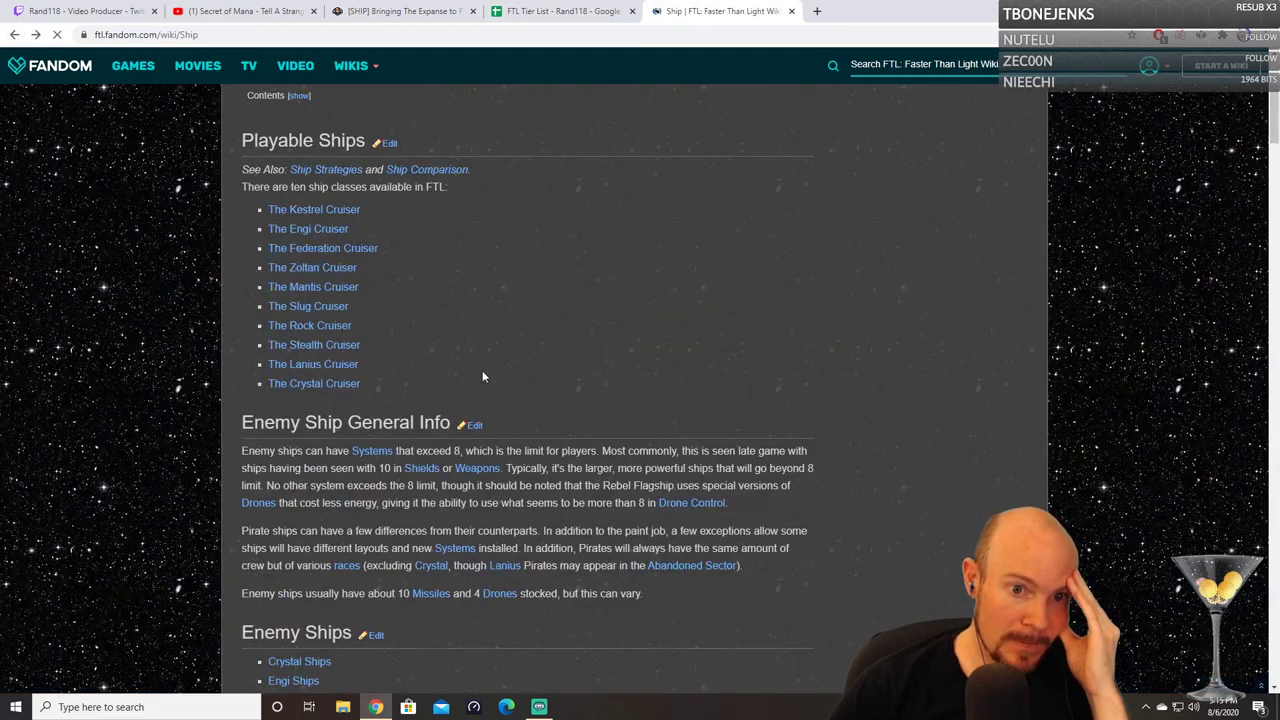
left_click(307, 304)
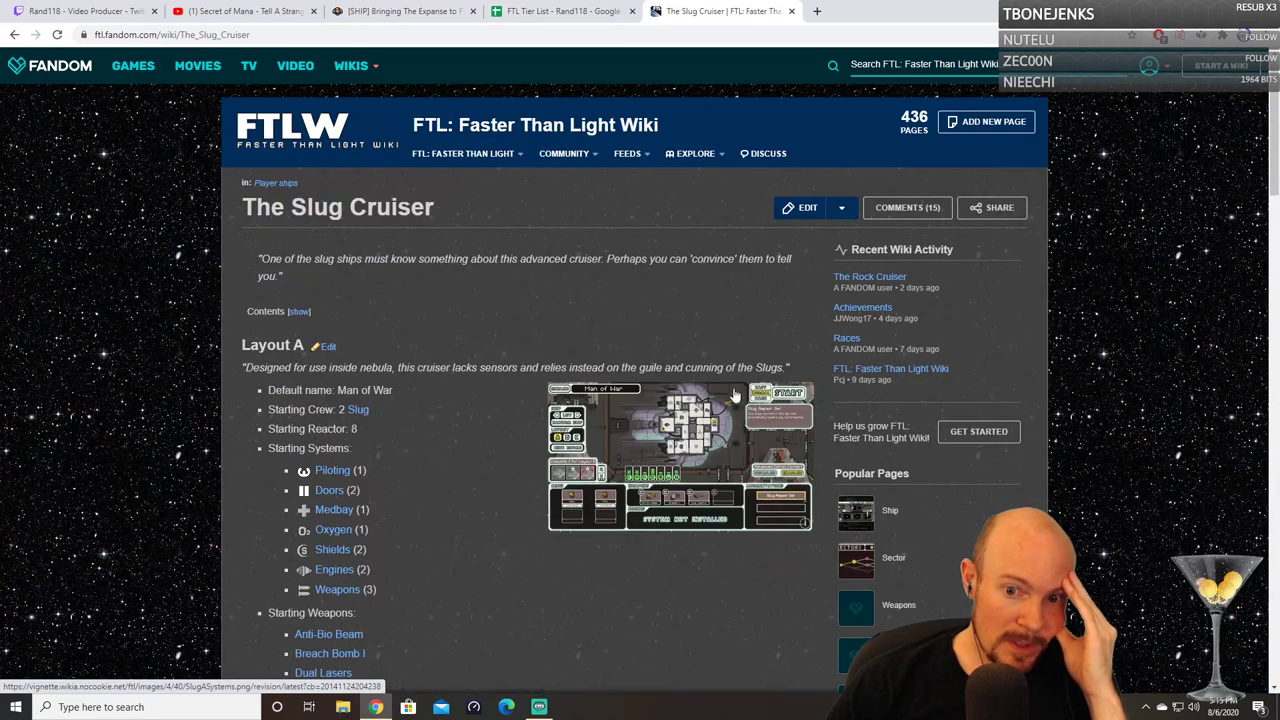
scroll(737, 372, "down", 5)
scroll(737, 372, "down", 8)
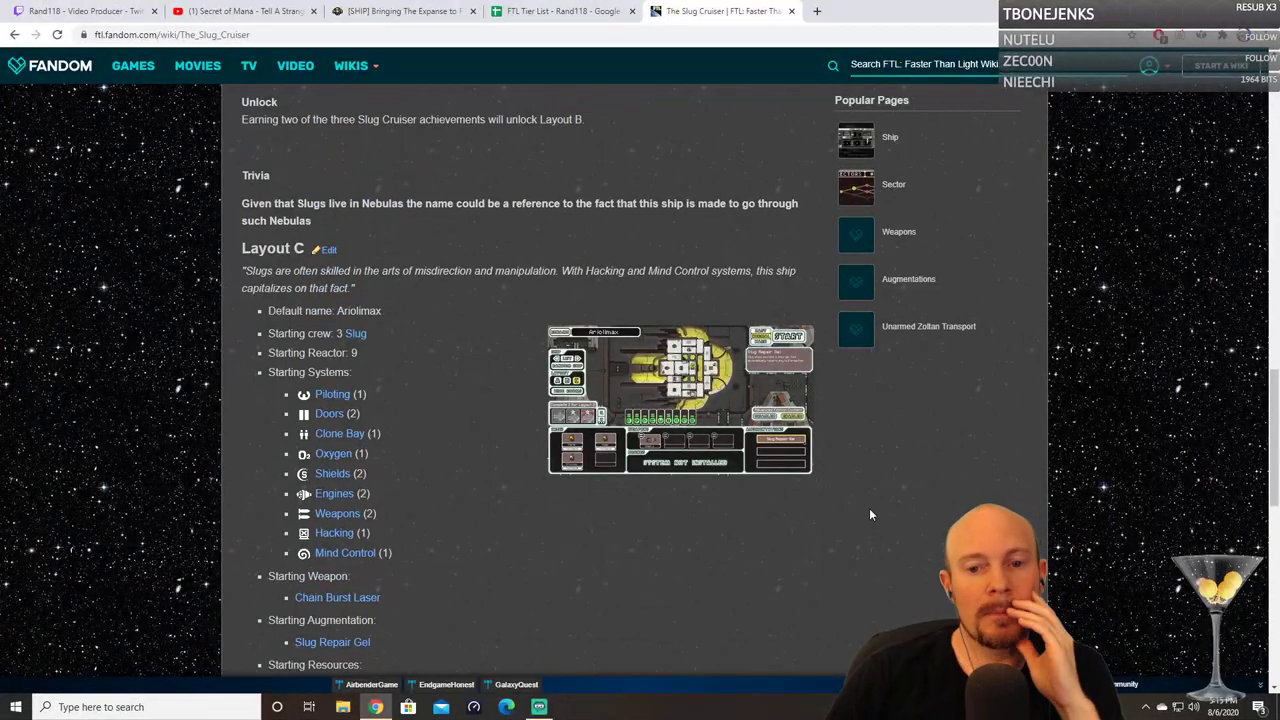
key("ctrl+shift+Tab")
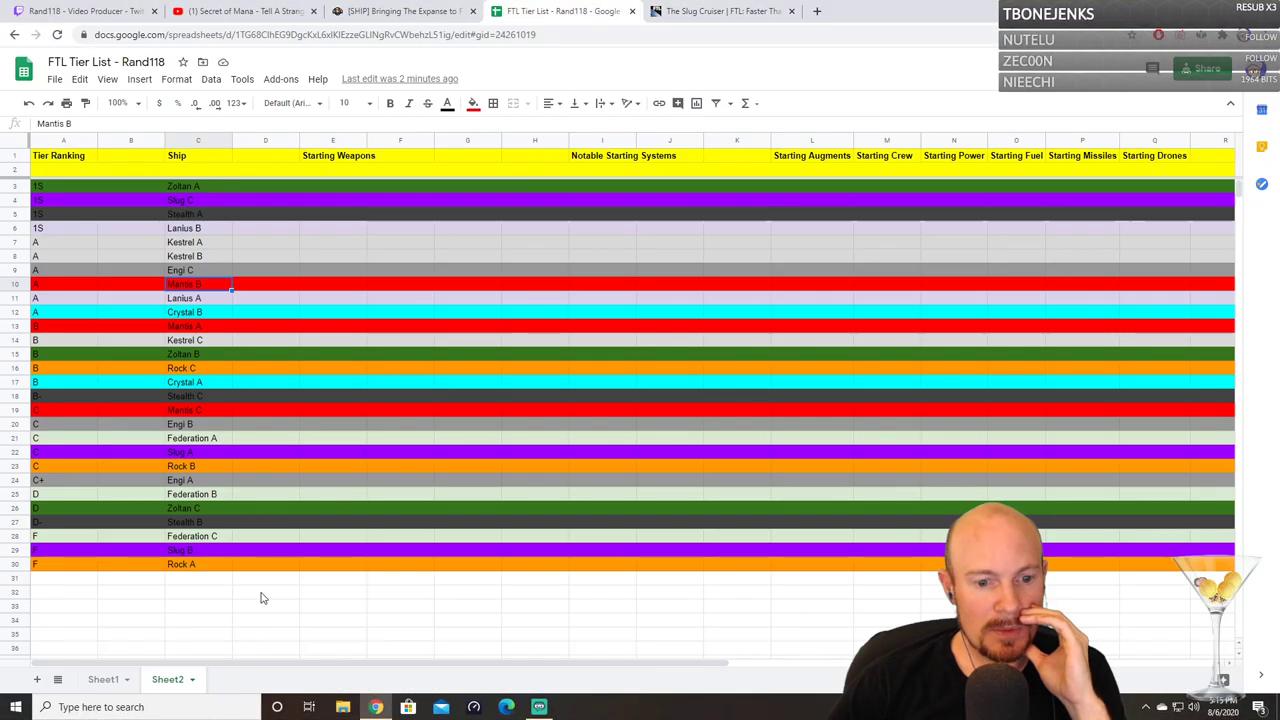
Step: Look through the weapon rankings on Sheet1, checking back with Layout C on the wiki's Slug Cruiser page, and return to Sheet2
left_click(104, 680)
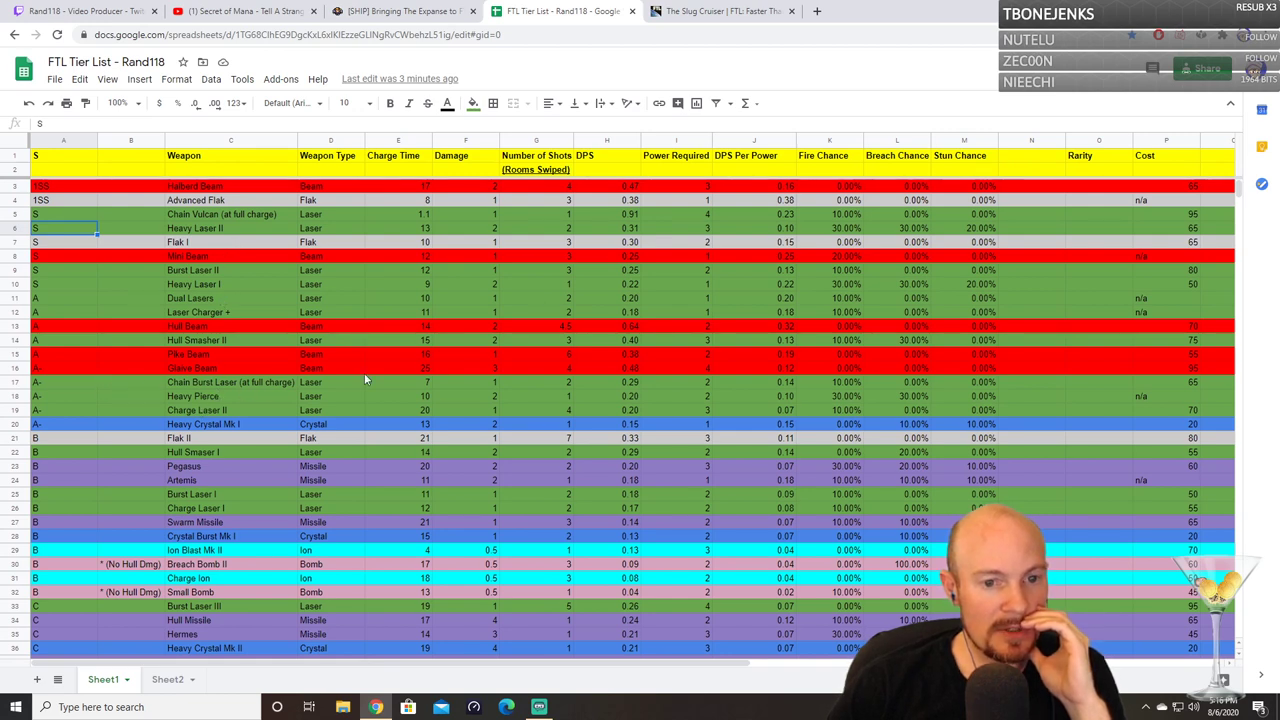
left_click(705, 12)
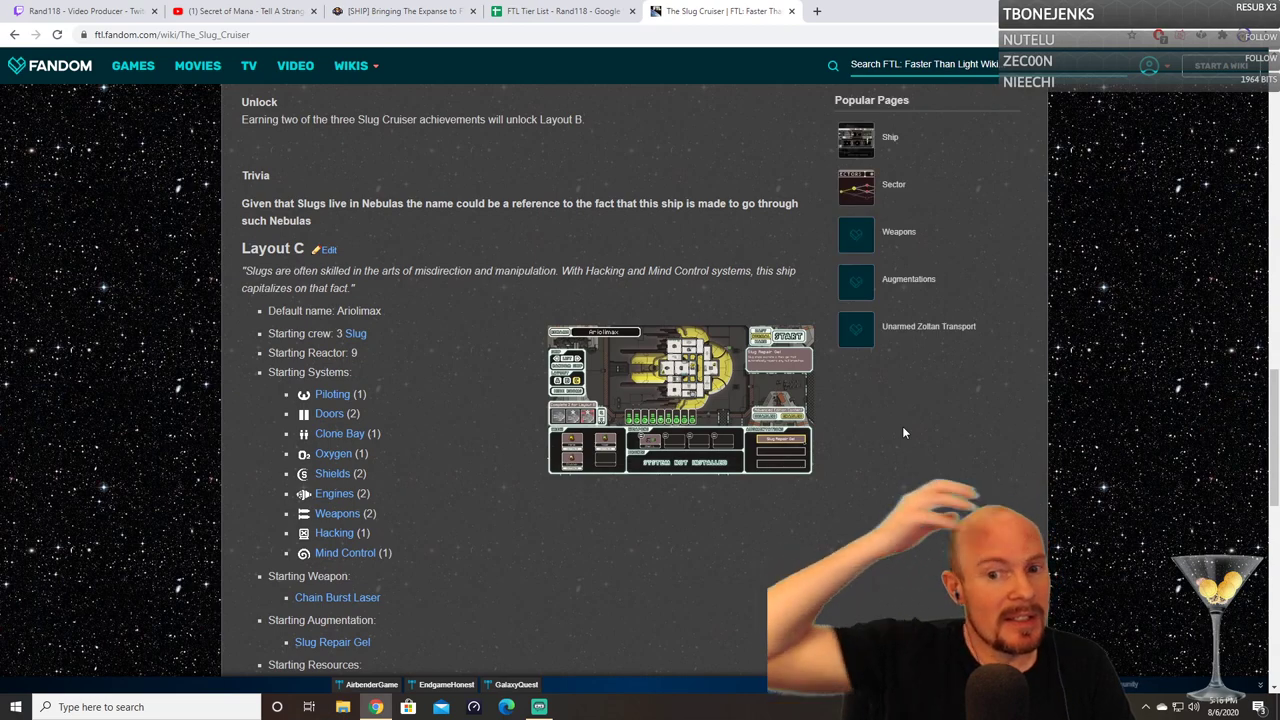
left_click(593, 10)
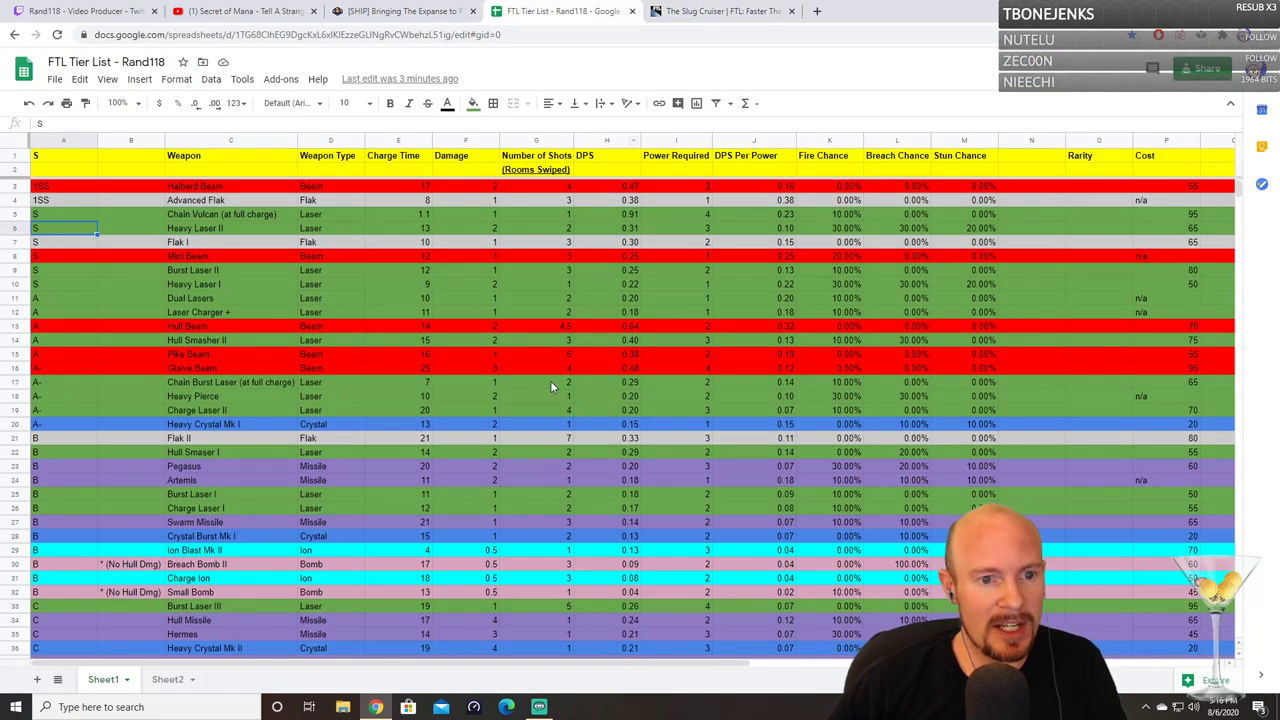
left_click(168, 679)
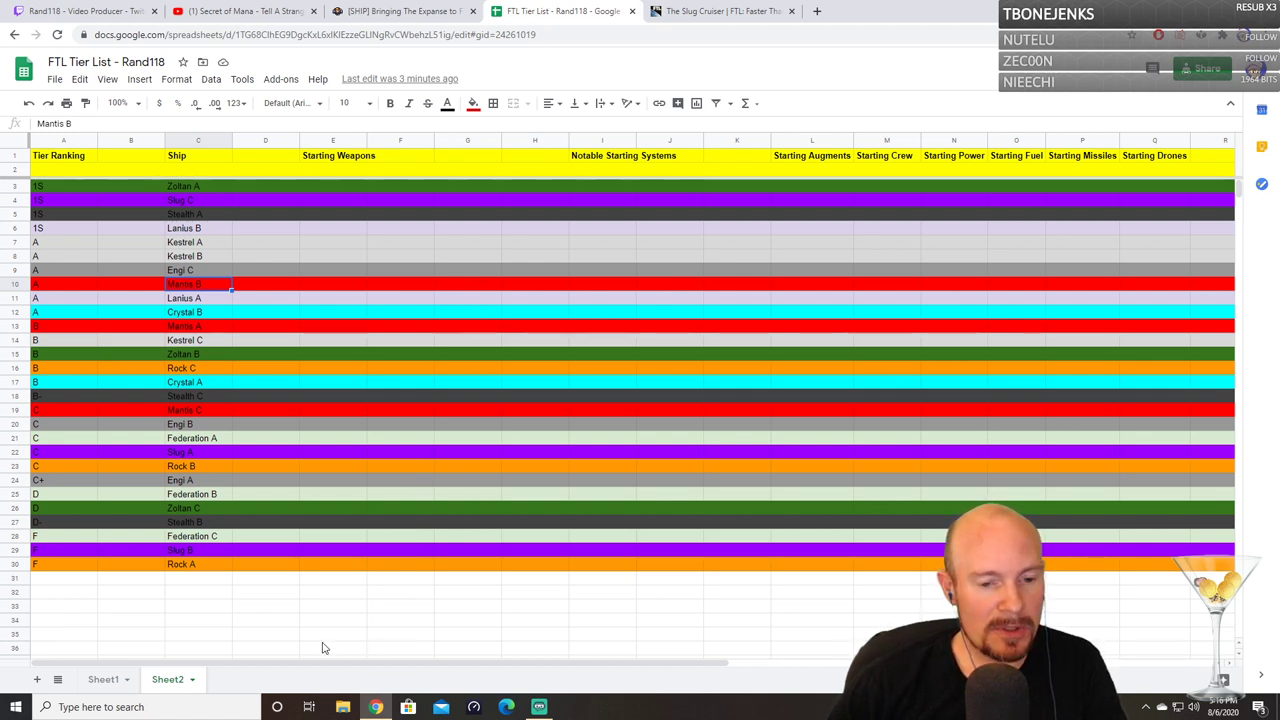
left_click(106, 679)
scroll(435, 531, "down", 5)
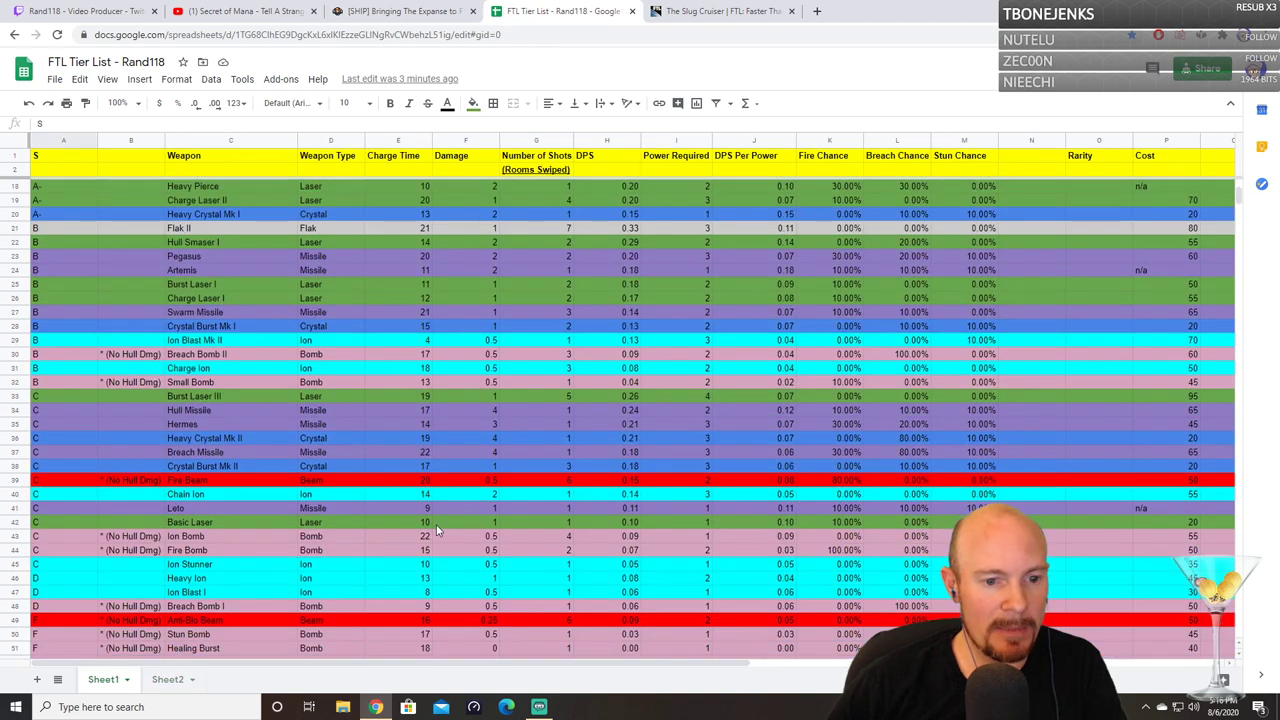
scroll(457, 508, "down", 4)
scroll(455, 495, "up", 3)
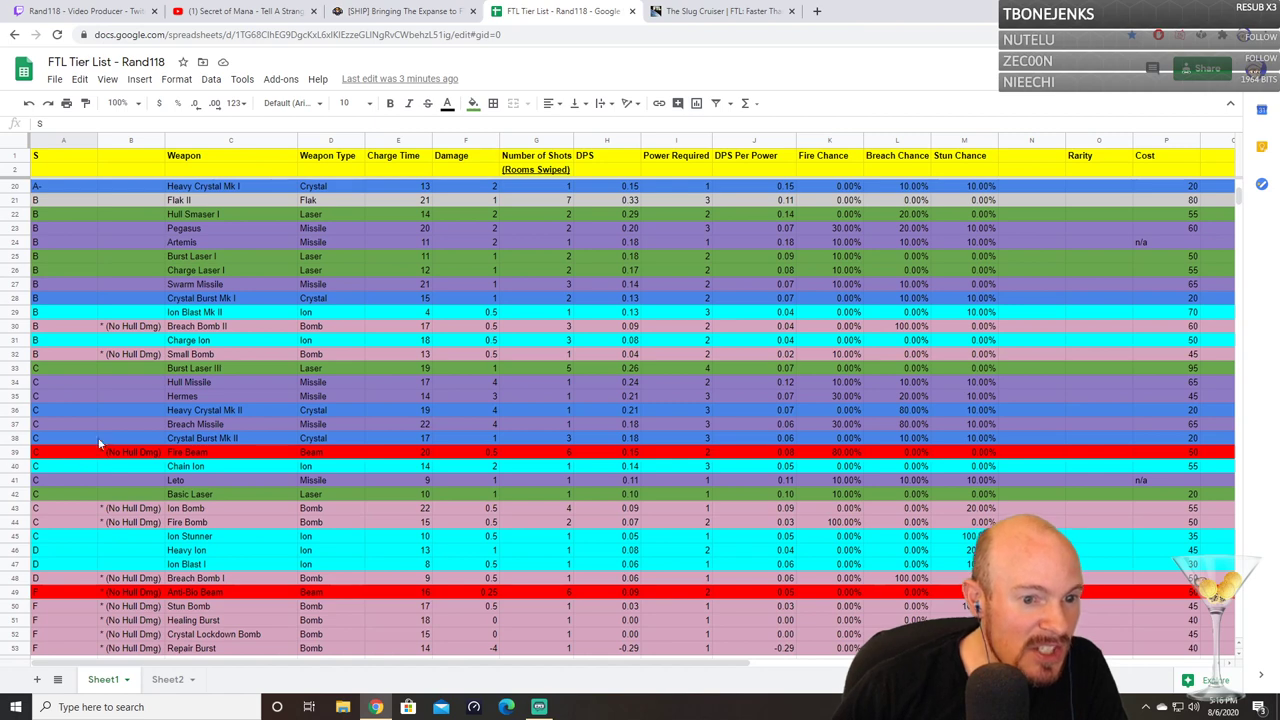
left_click(169, 679)
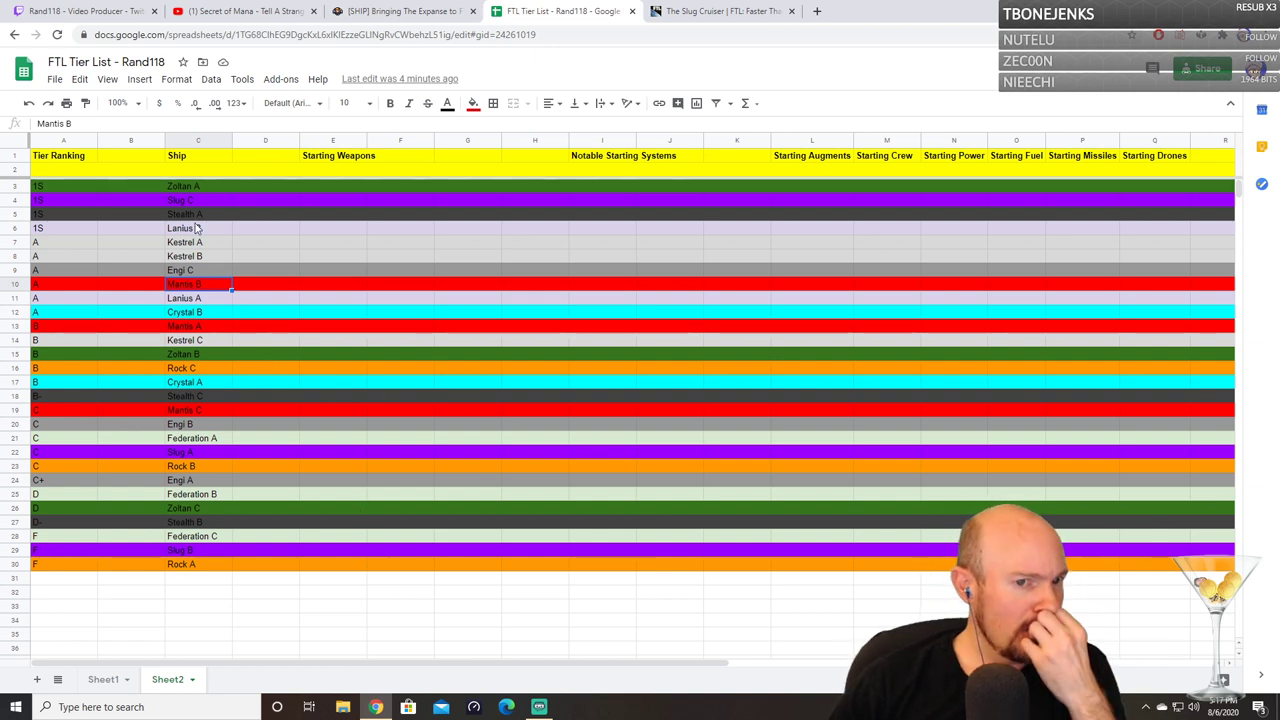
Step: Review the starting systems and weapons of the layouts on the wiki's Slug Cruiser page and return to the tier list
left_click(700, 10)
scroll(480, 430, "up", 3)
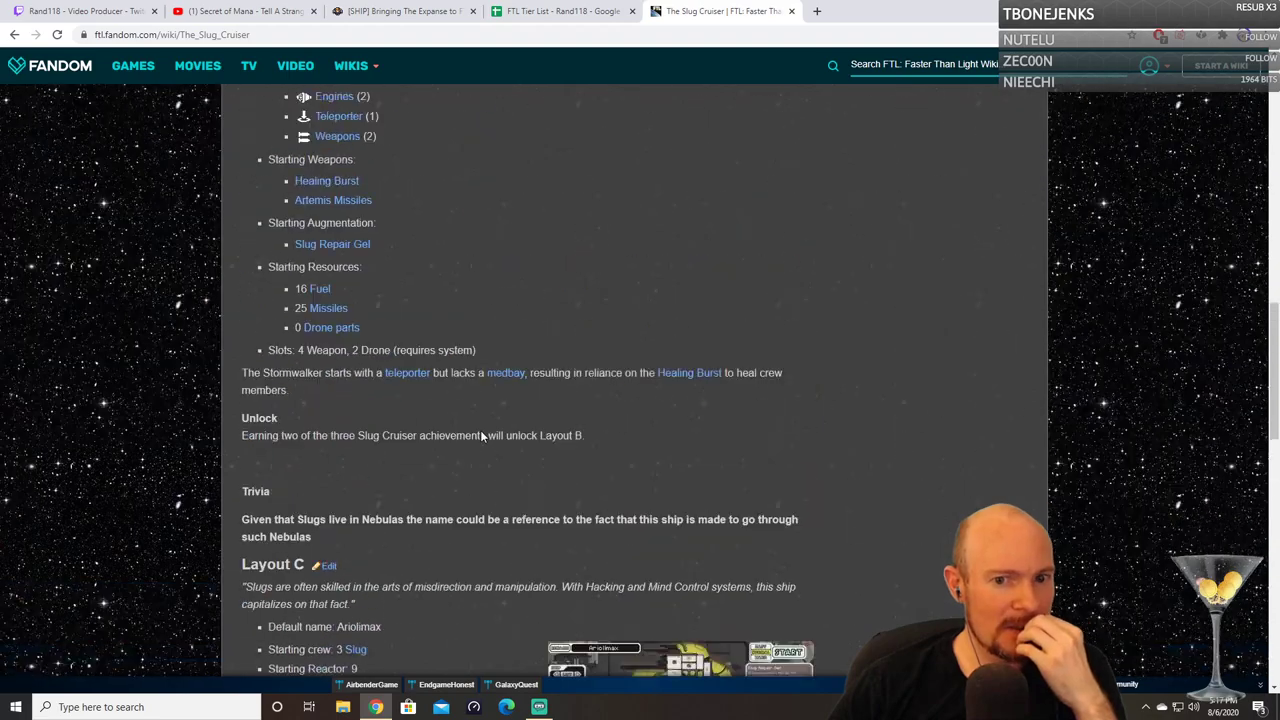
scroll(490, 446, "down", 5)
scroll(665, 295, "up", 1)
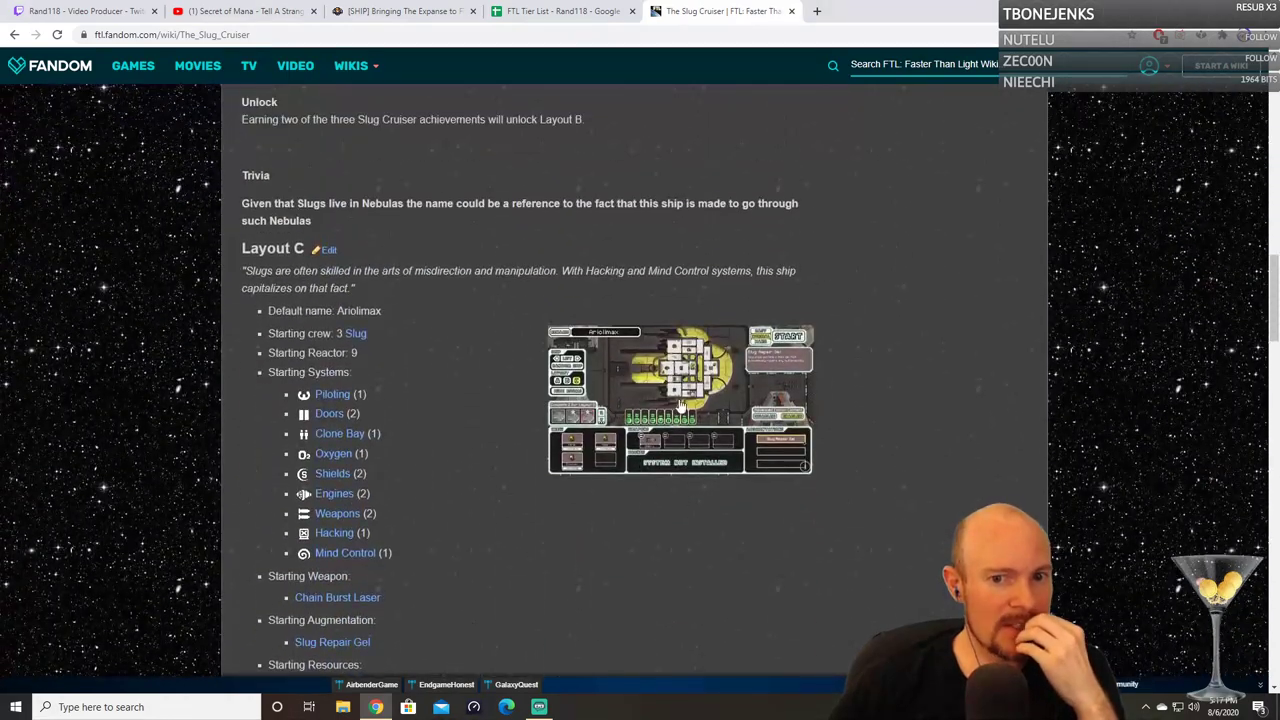
scroll(866, 427, "up", 8)
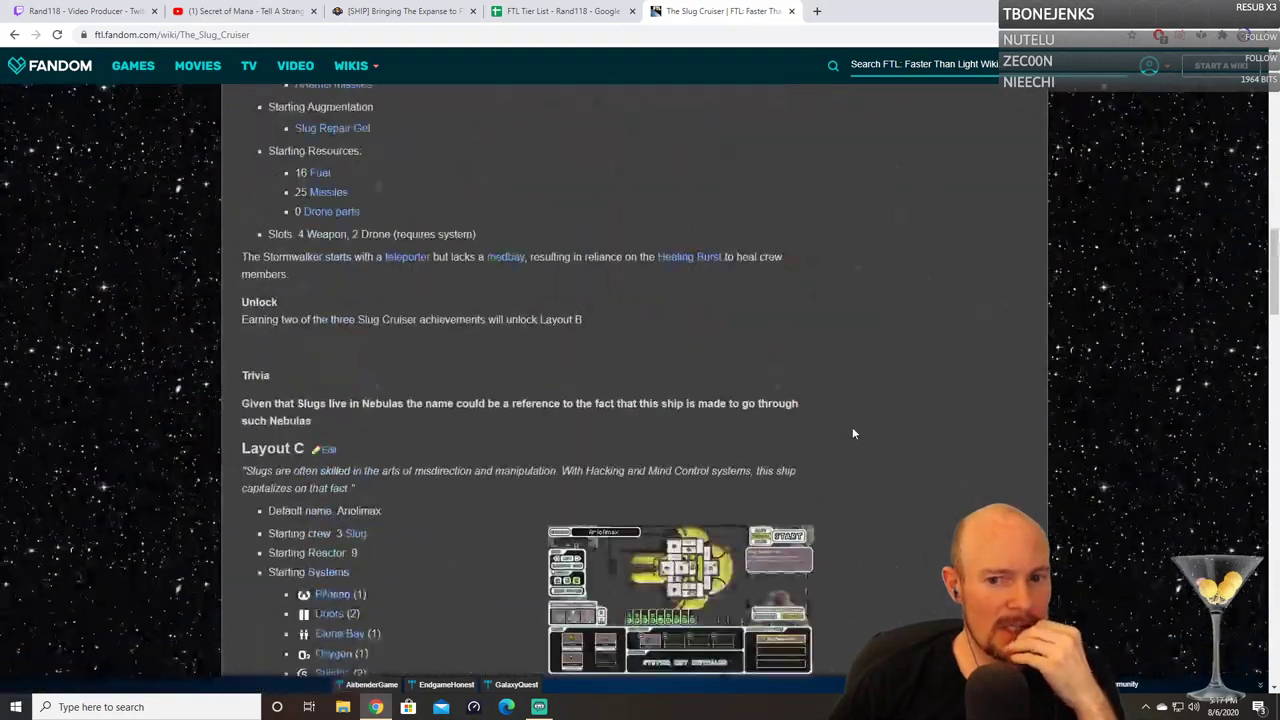
scroll(850, 440, "up", 2)
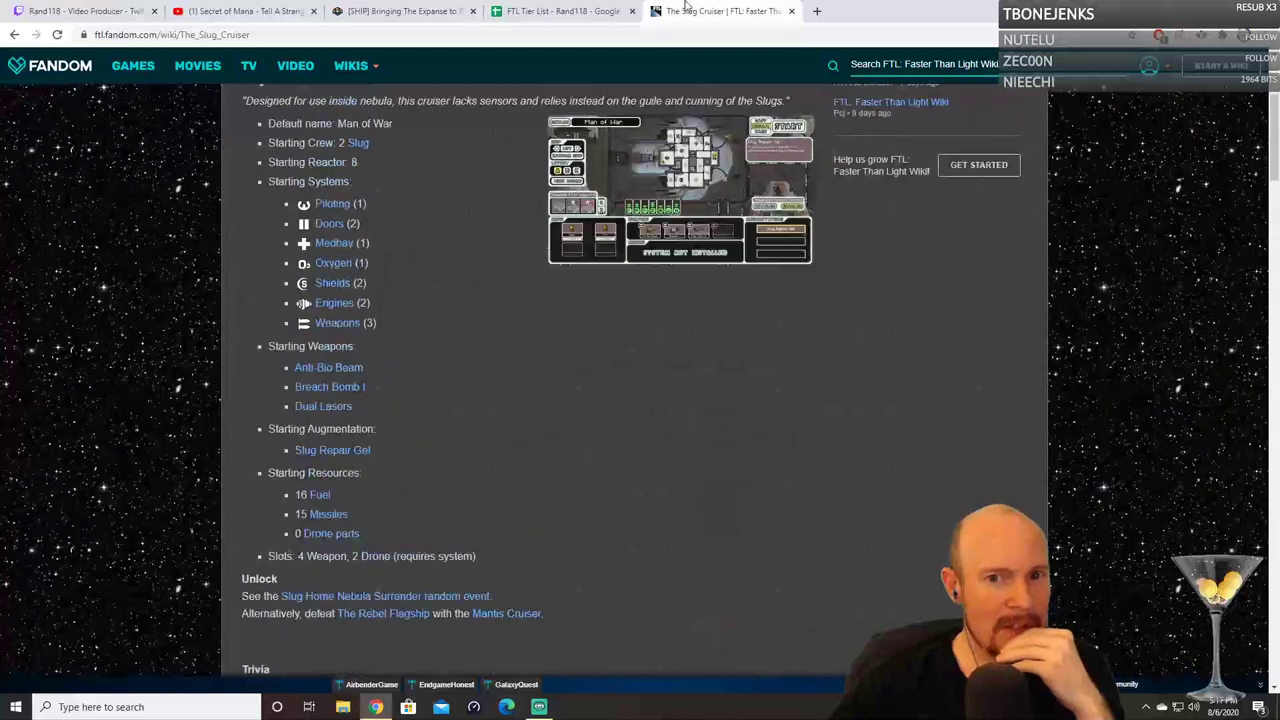
left_click(560, 11)
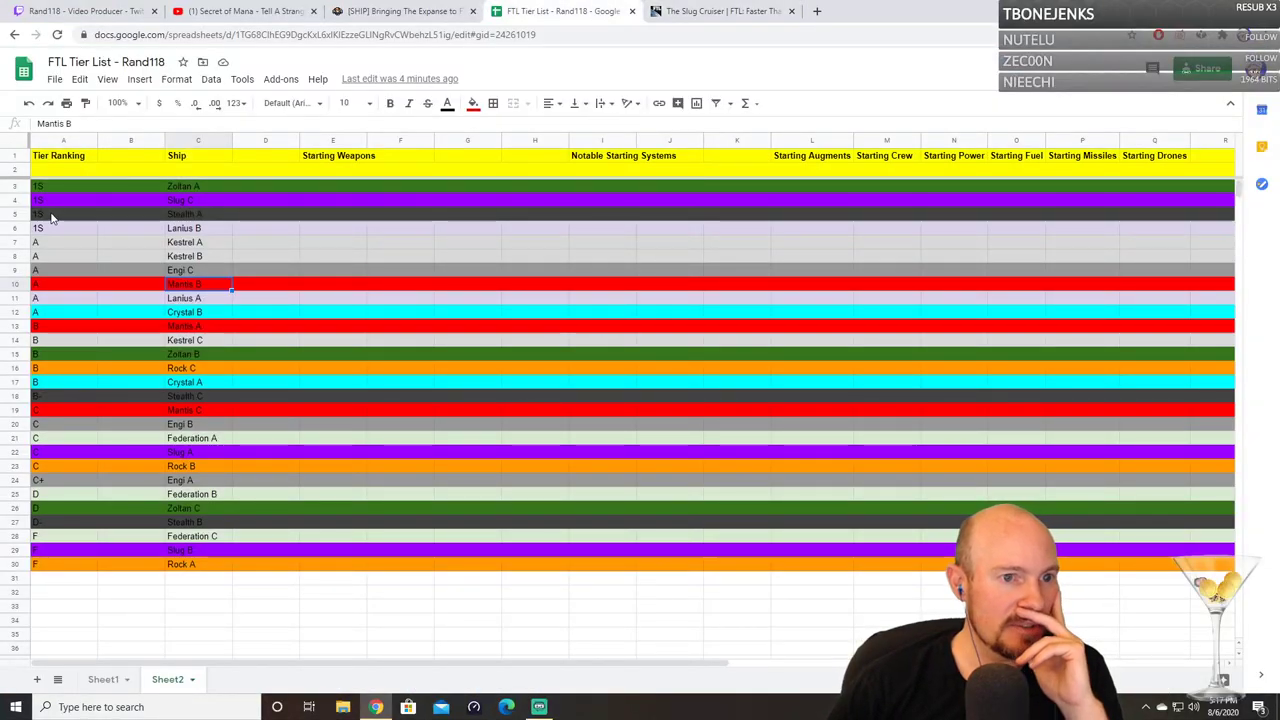
Step: Change the tier ranking of Zoltan A to 1SS
left_click(52, 181)
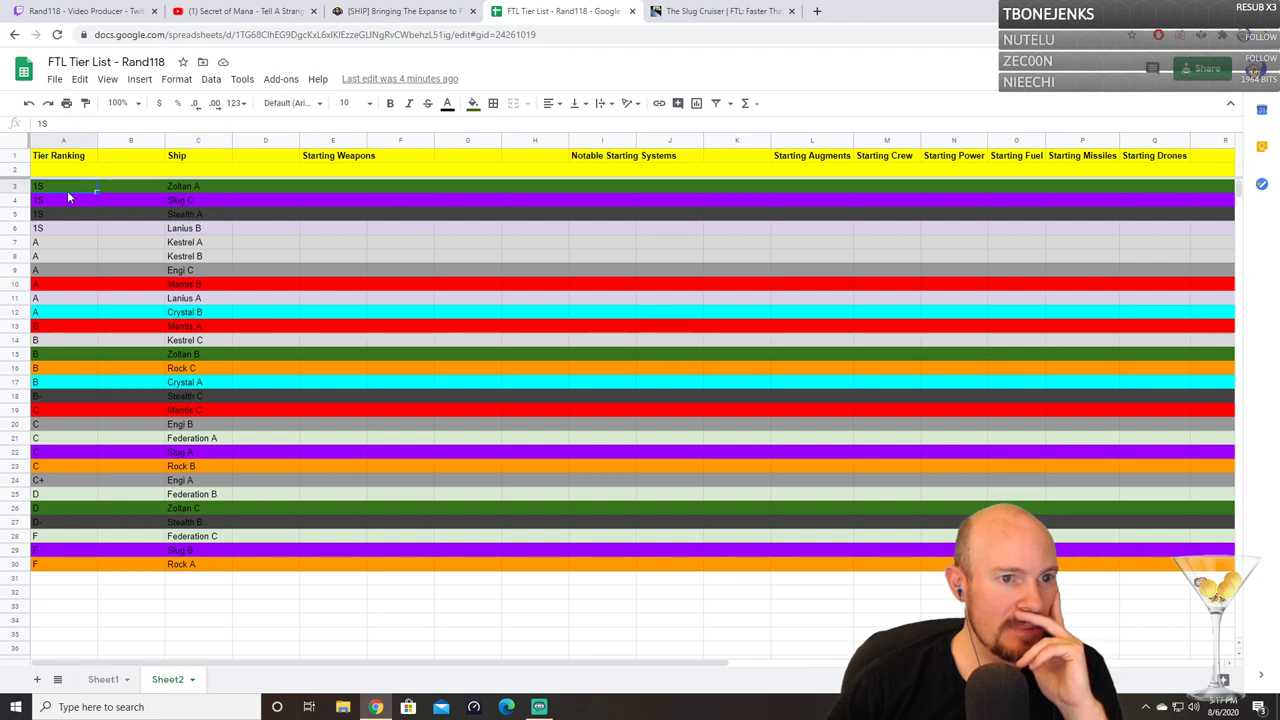
double_click(59, 186)
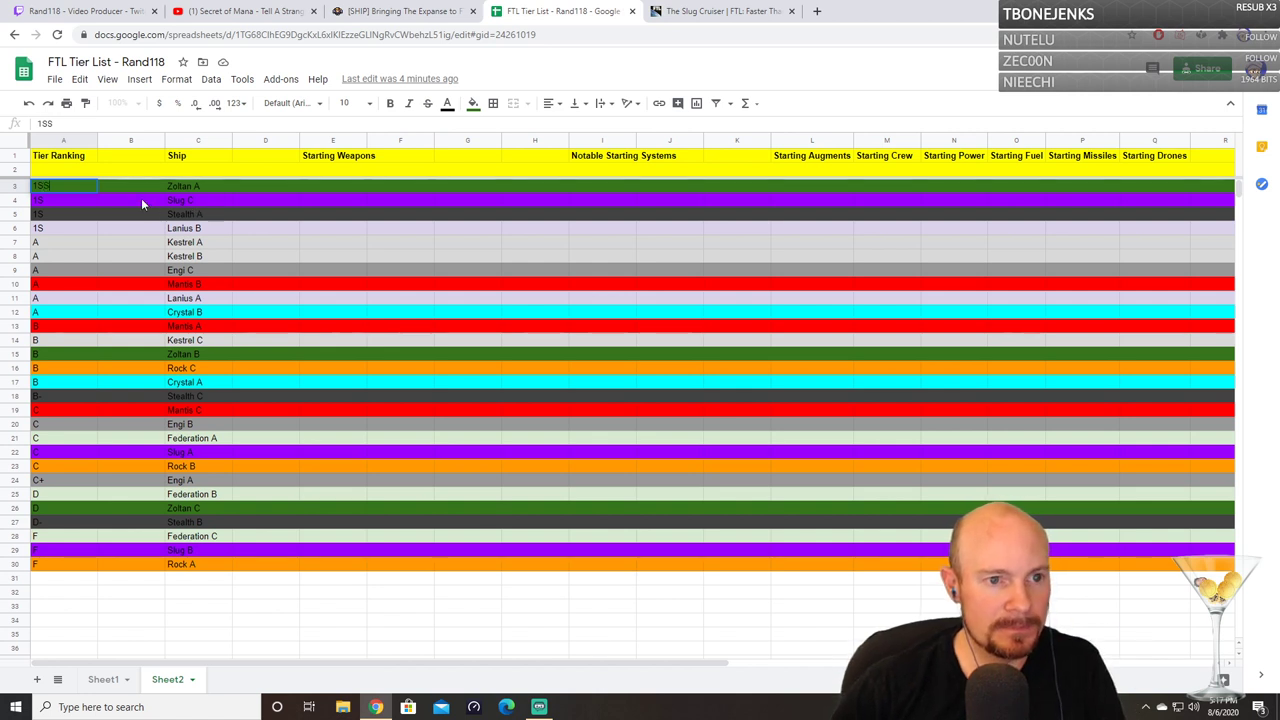
type("S")
key("Return")
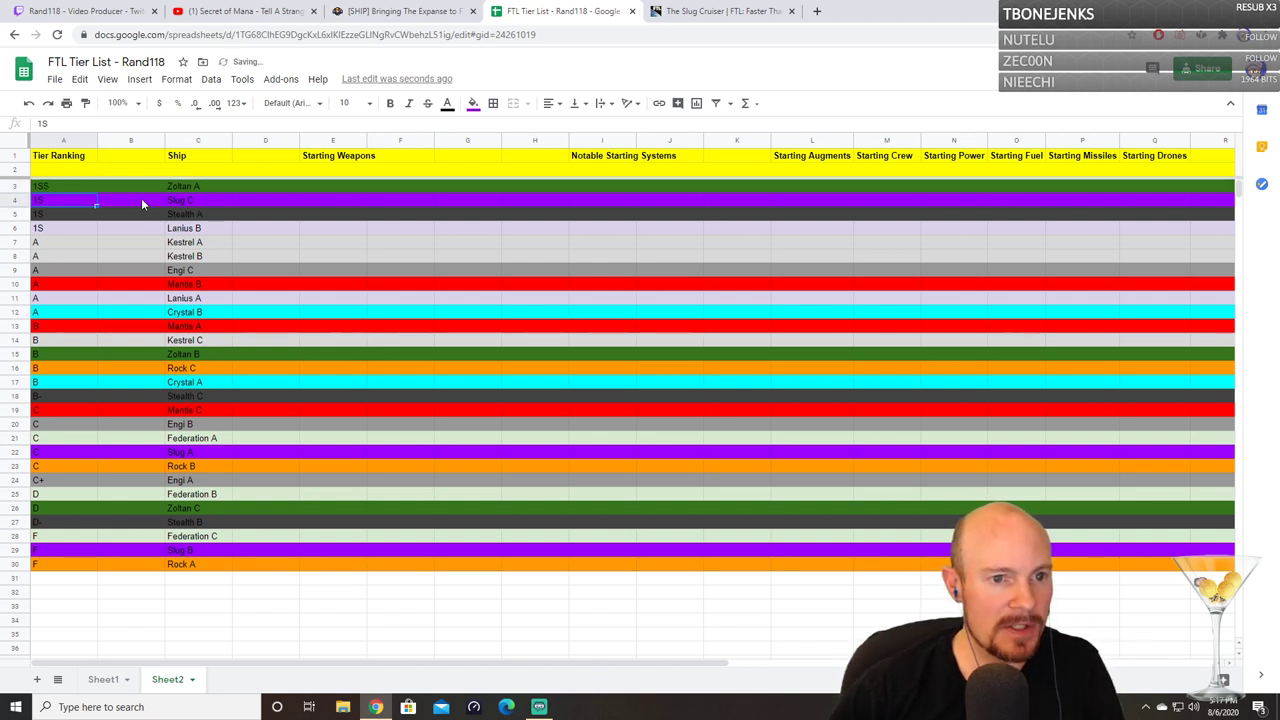
Step: Change the tier rankings of Slug C and Stealth A to 2S
double_click(61, 201)
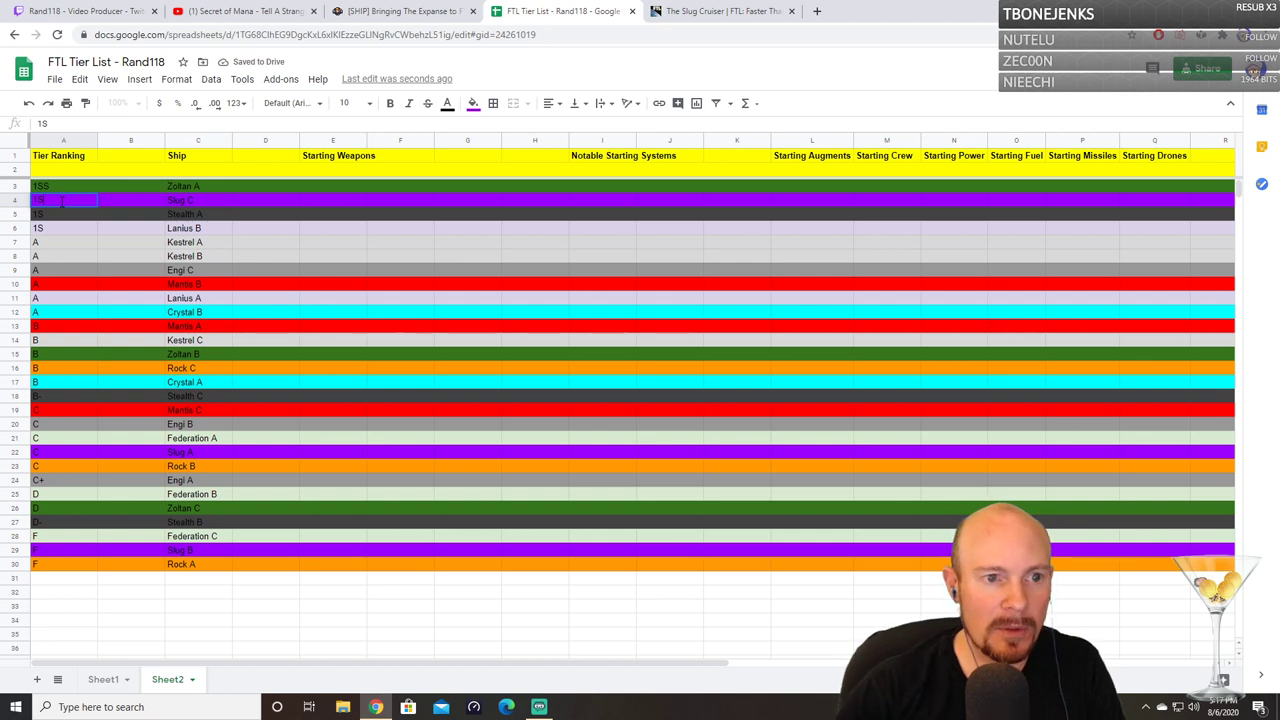
key("Left")
key("BackSpace")
type("2")
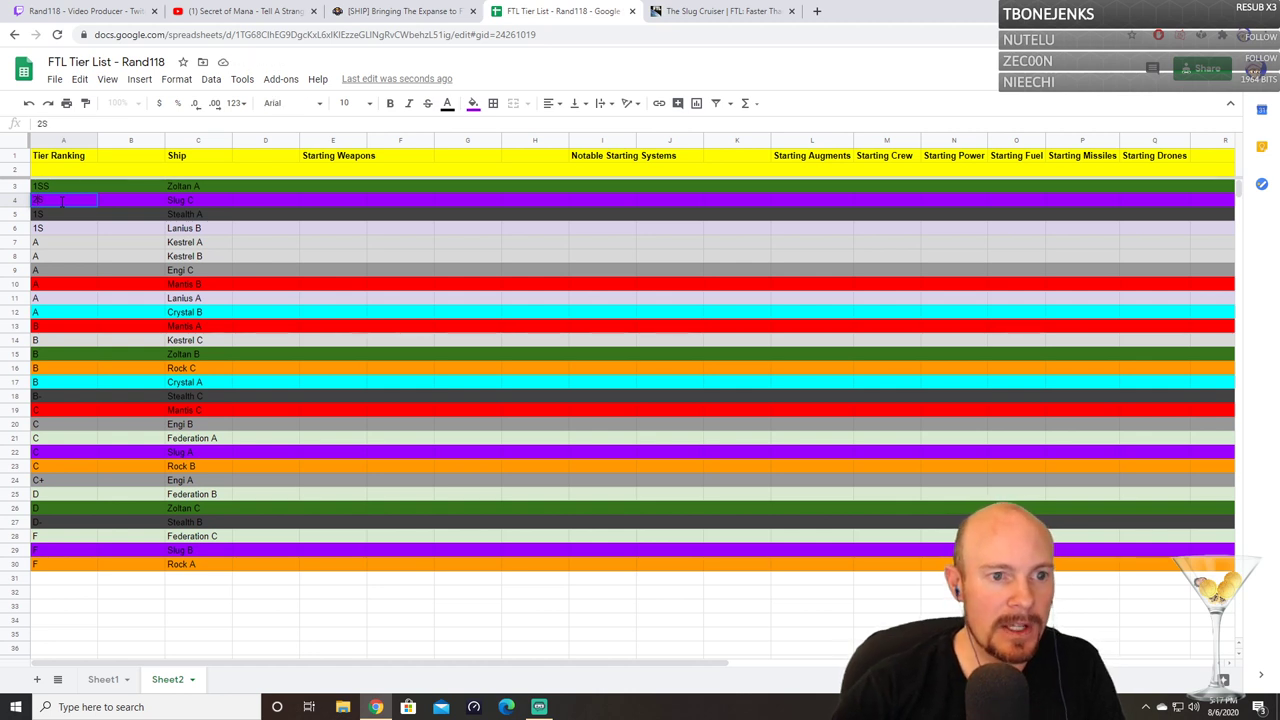
key("Return")
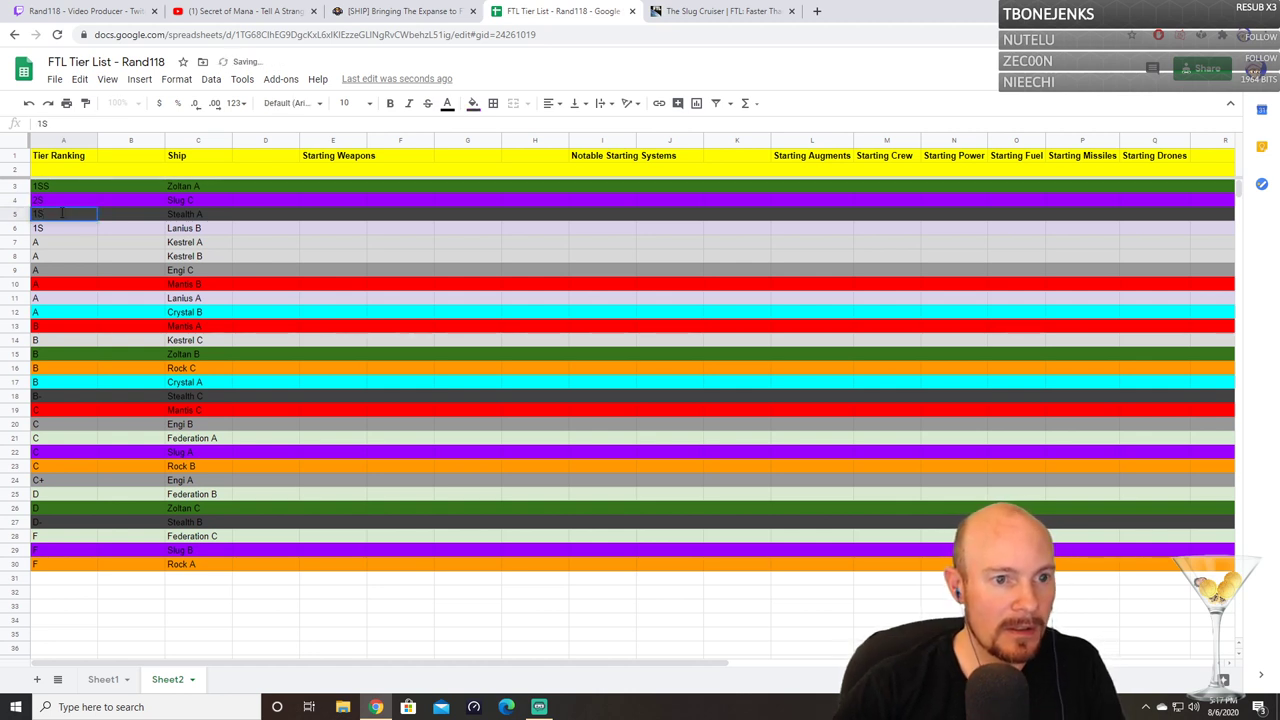
double_click(61, 213)
key("Left")
key("BackSpace")
type("2")
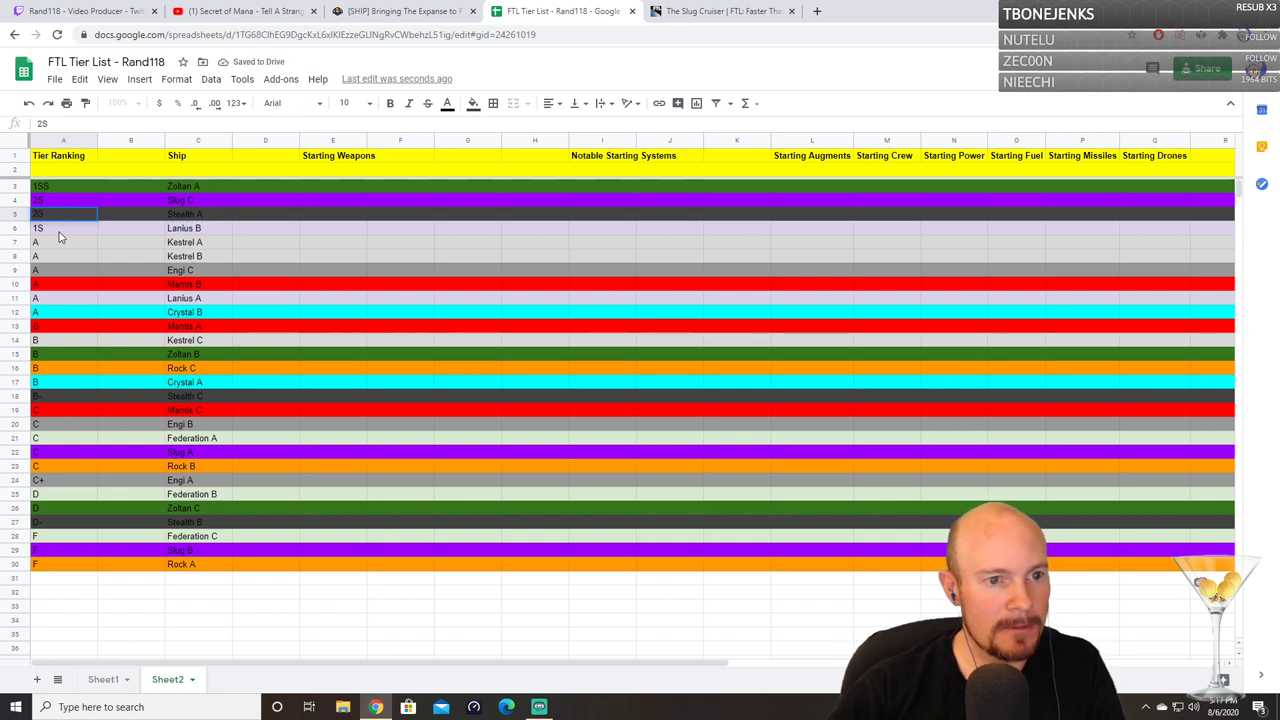
key("Return")
Step: Change the tier ranking of Lanius B to 1SS and sort the sheet A → Z by Tier Ranking
type("1SS")
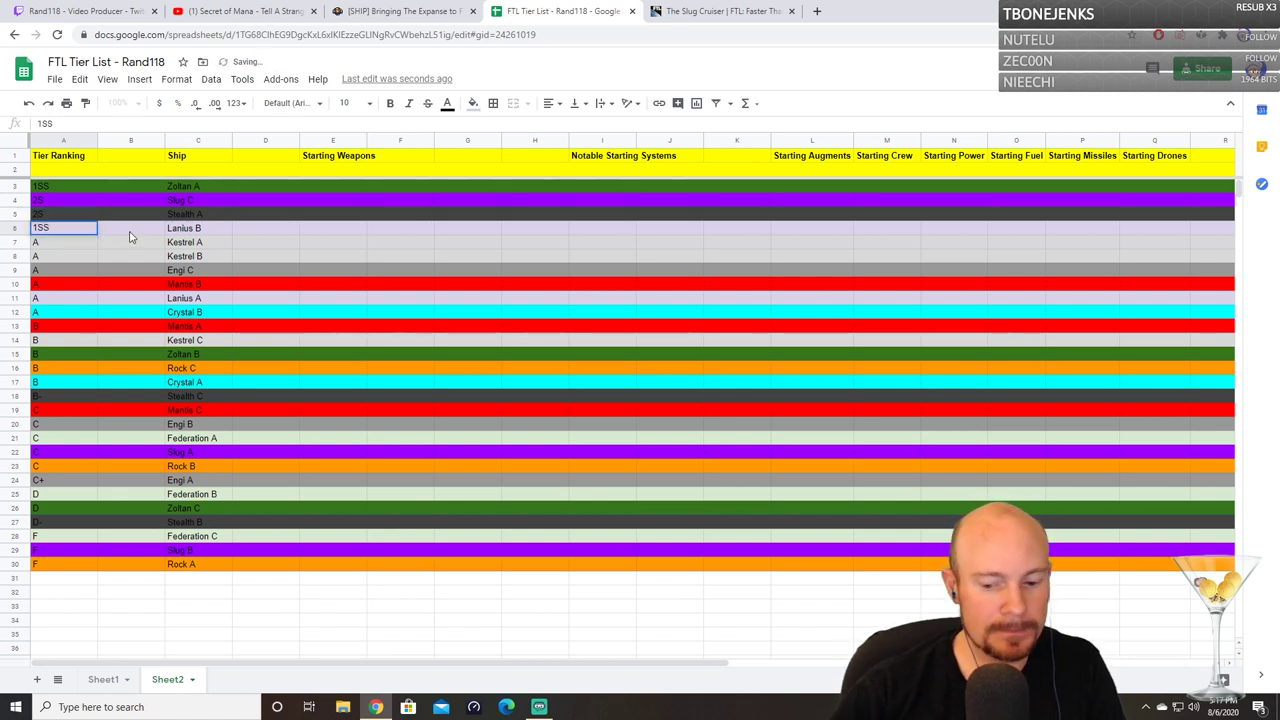
key("Return")
left_click(91, 141)
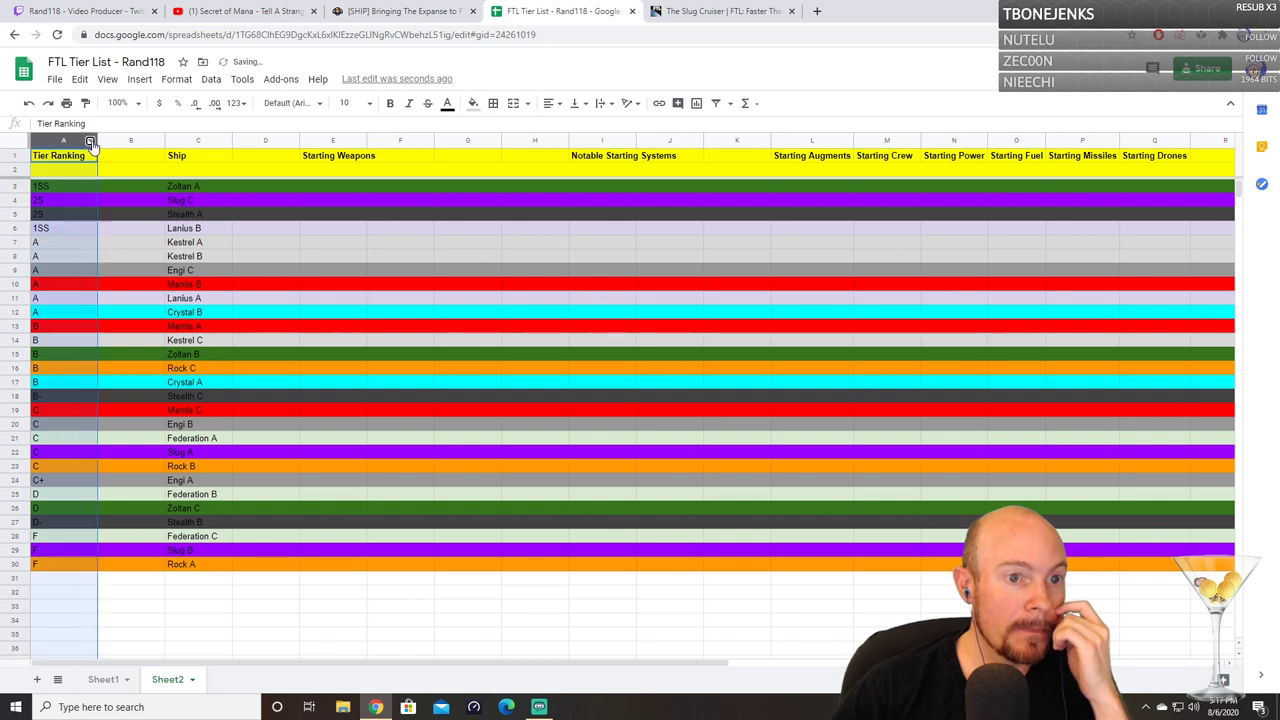
left_click(148, 450)
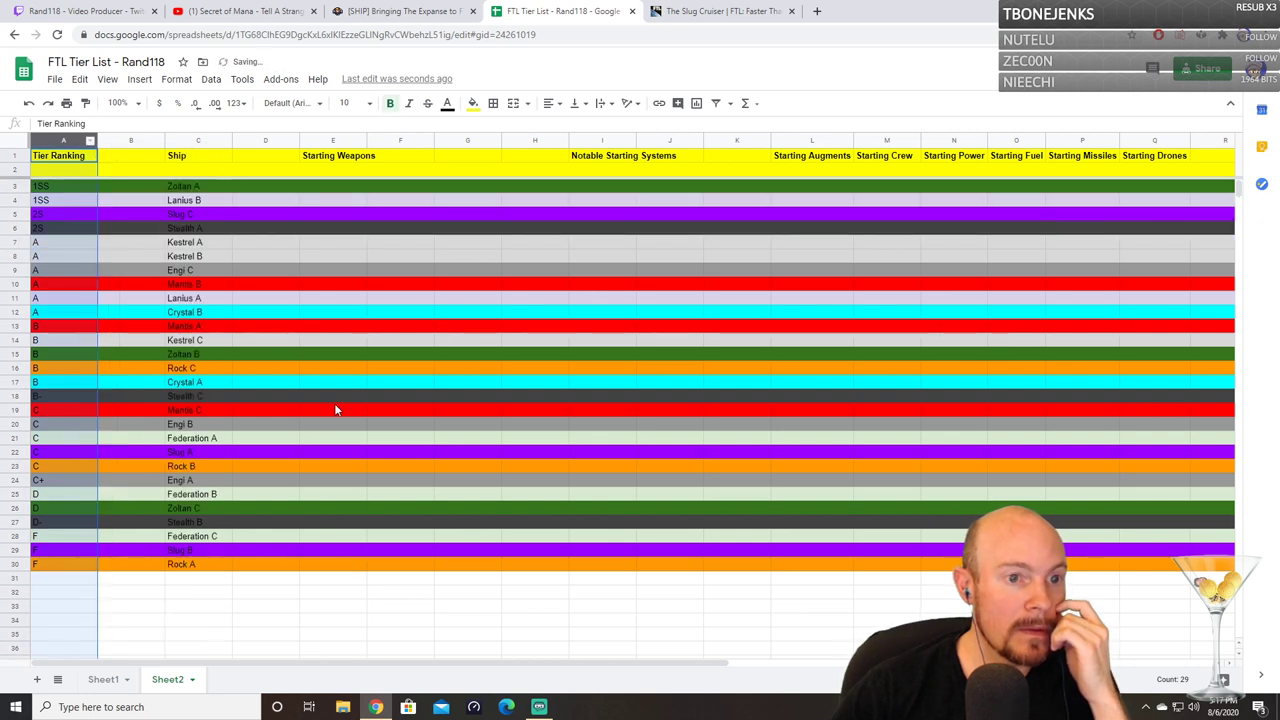
Step: Check the Slug C and Stealth A rows, examine Layout A on the wiki's Stealth Cruiser page, and return to the tier list
left_click(206, 215)
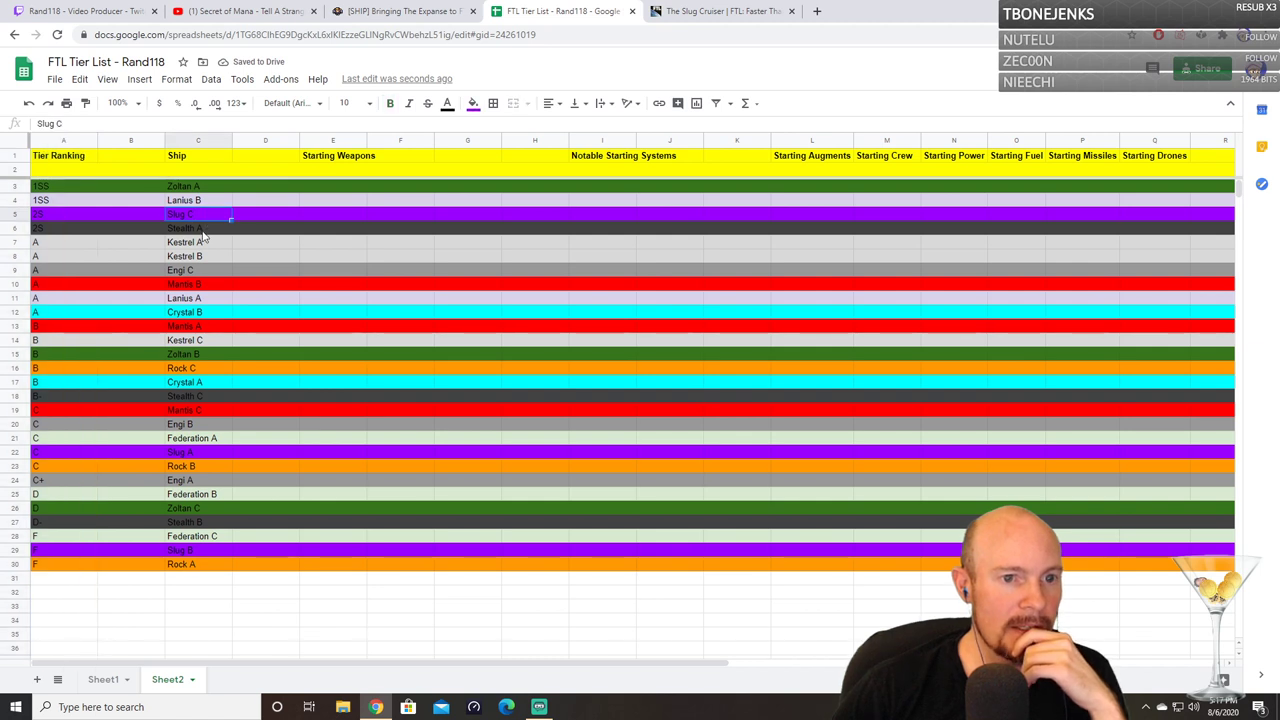
left_click(207, 231)
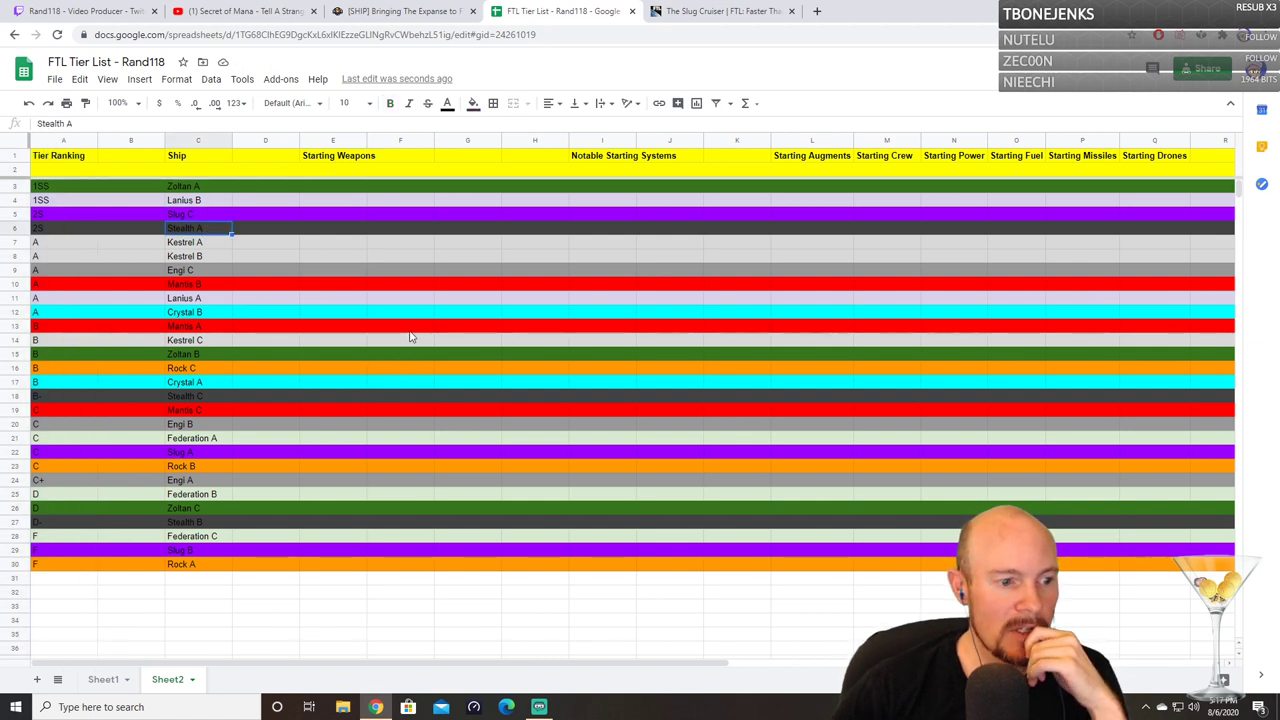
left_click(691, 9)
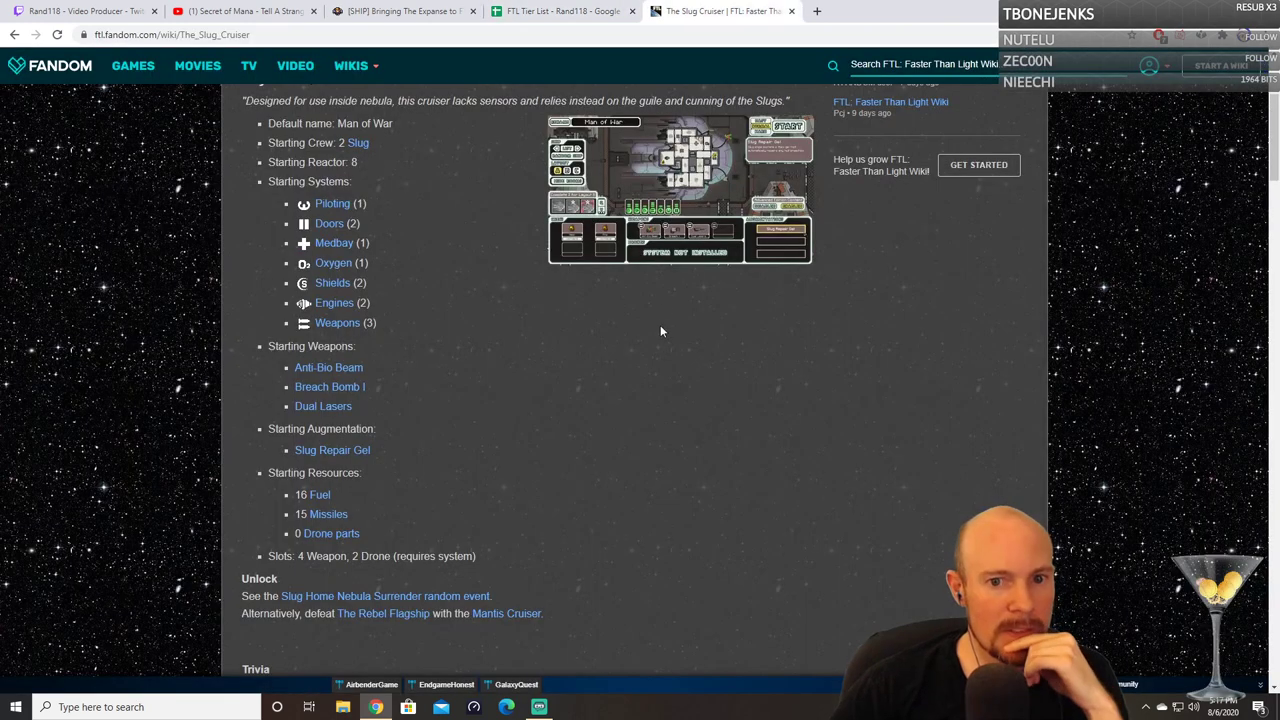
scroll(660, 325, "up", 3)
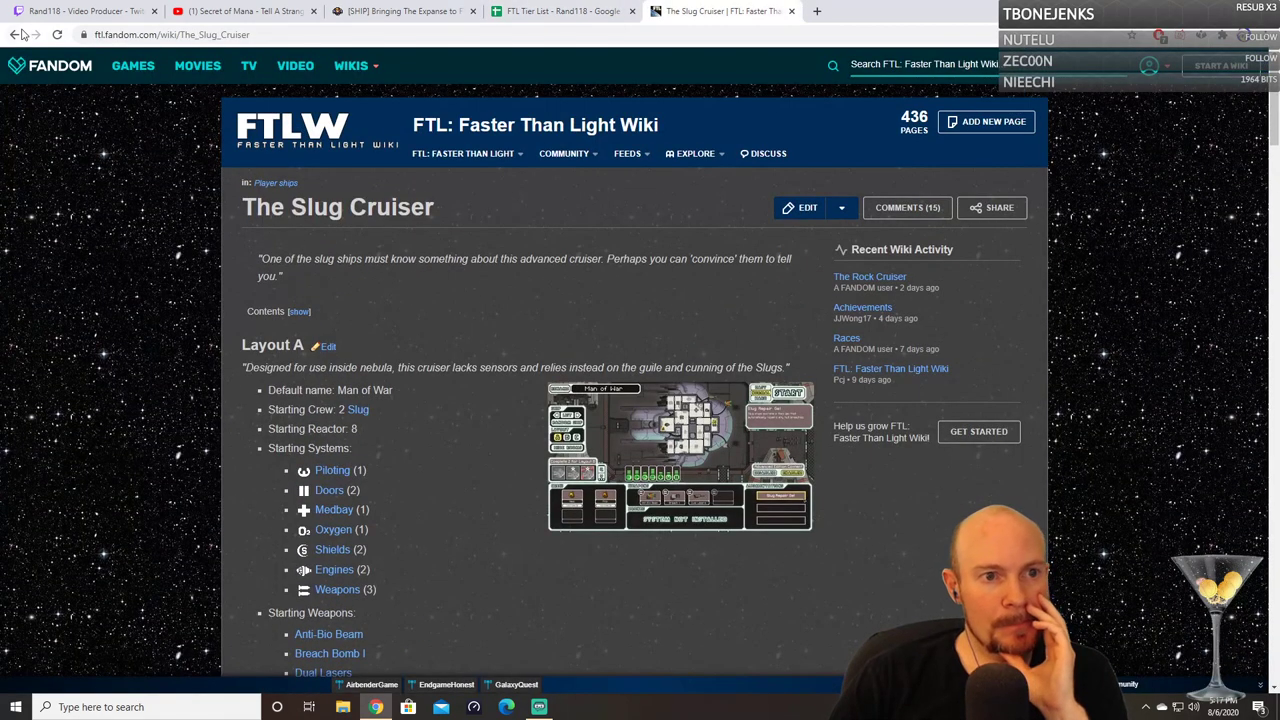
left_click(16, 34)
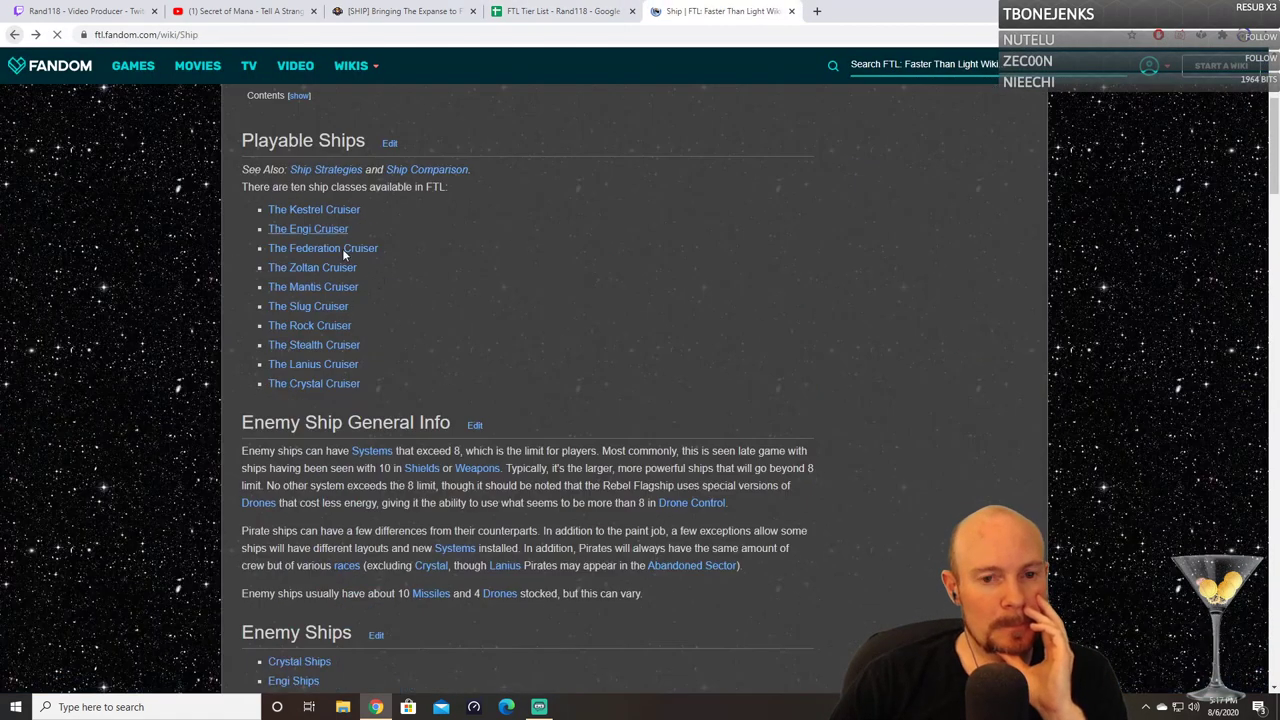
left_click(349, 344)
scroll(755, 510, "down", 3)
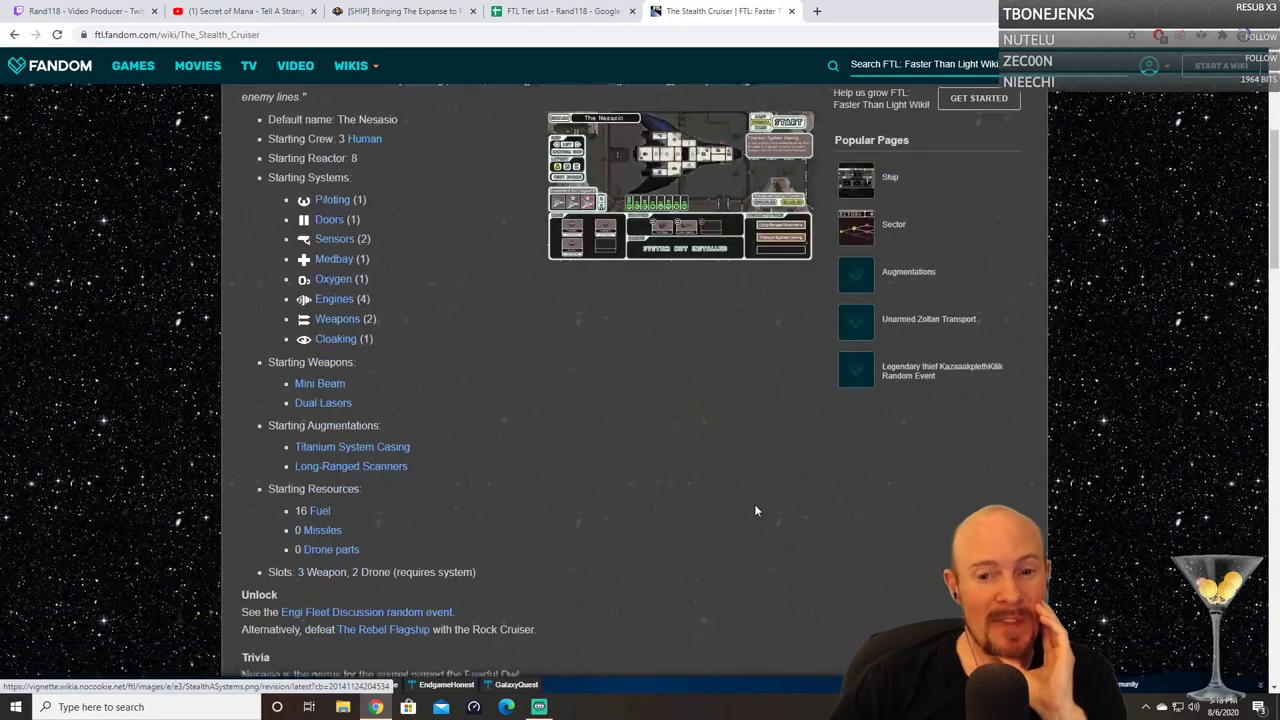
scroll(755, 510, "up", 3)
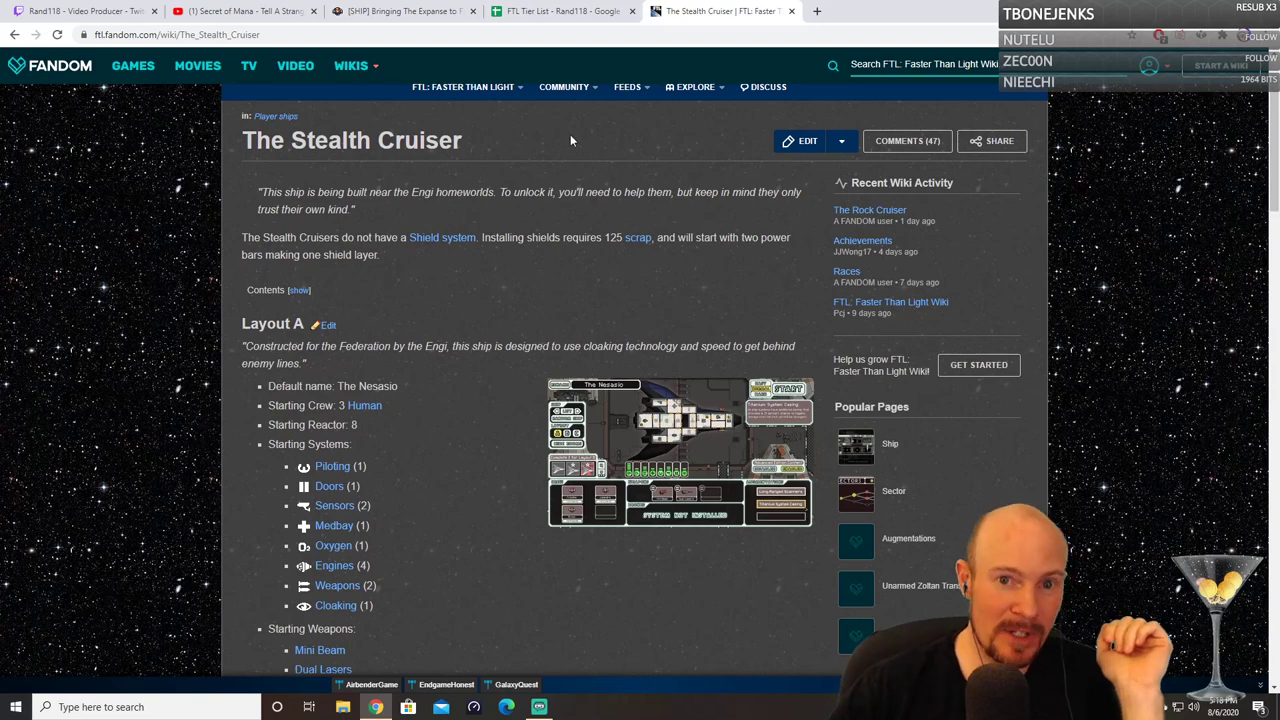
left_click(550, 11)
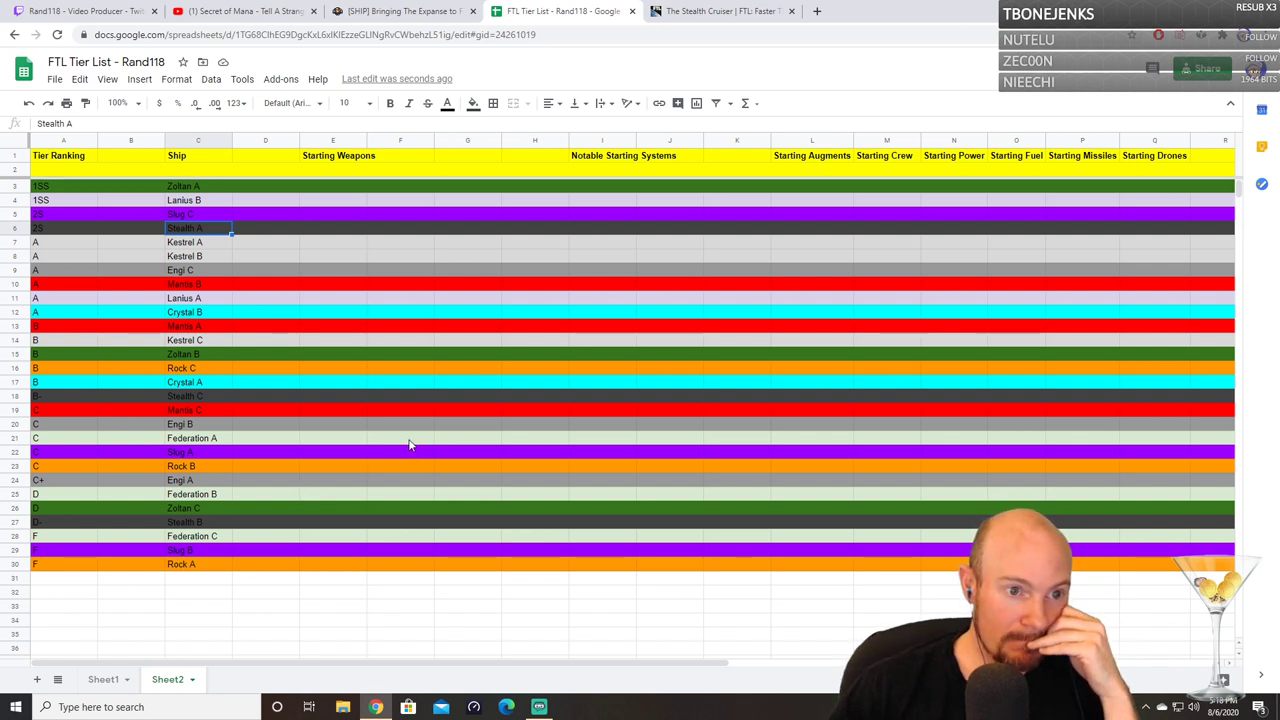
Step: Compare Layouts A to C on the wiki's Stealth Cruiser page and return to the spreadsheet
left_click(712, 11)
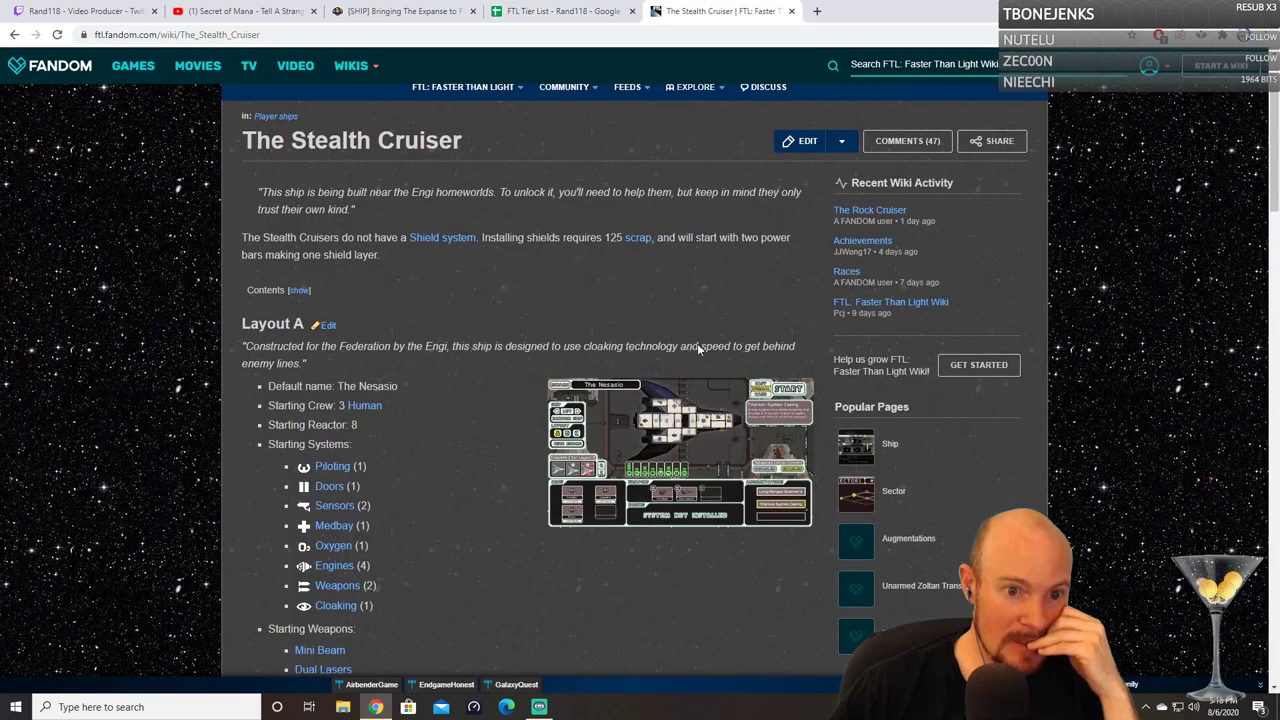
scroll(771, 574, "down", 1)
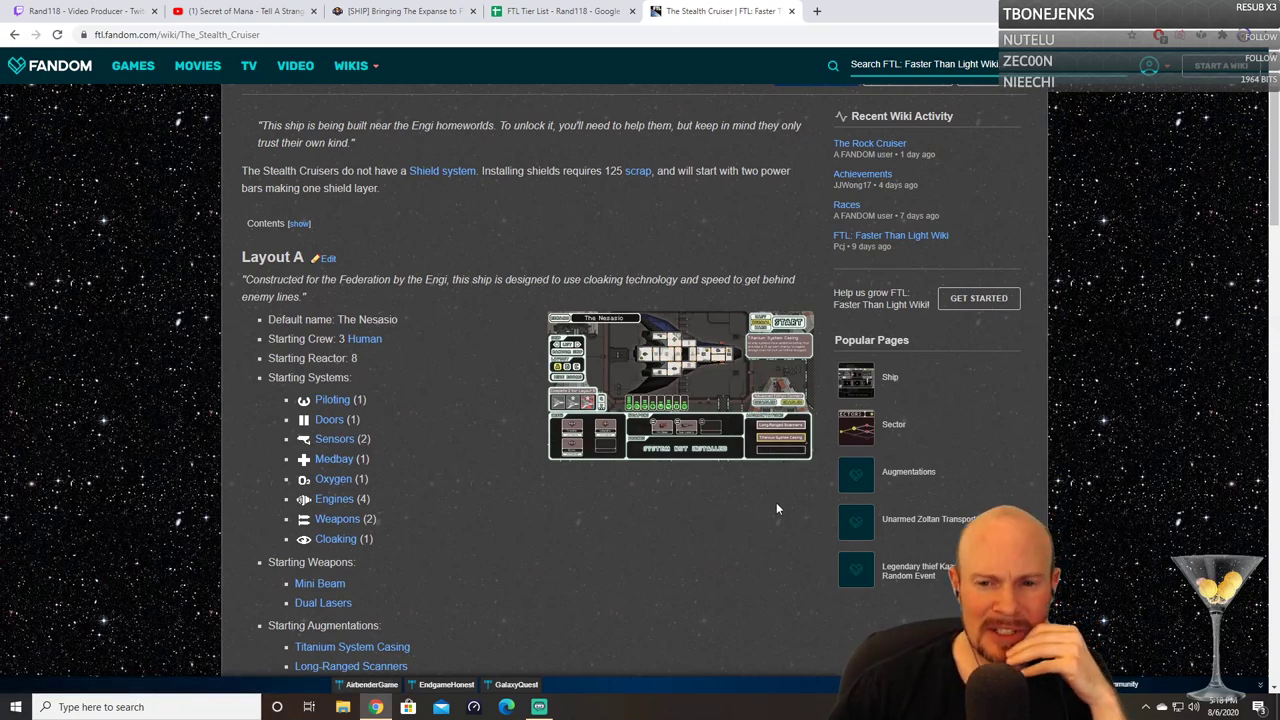
scroll(776, 502, "down", 12)
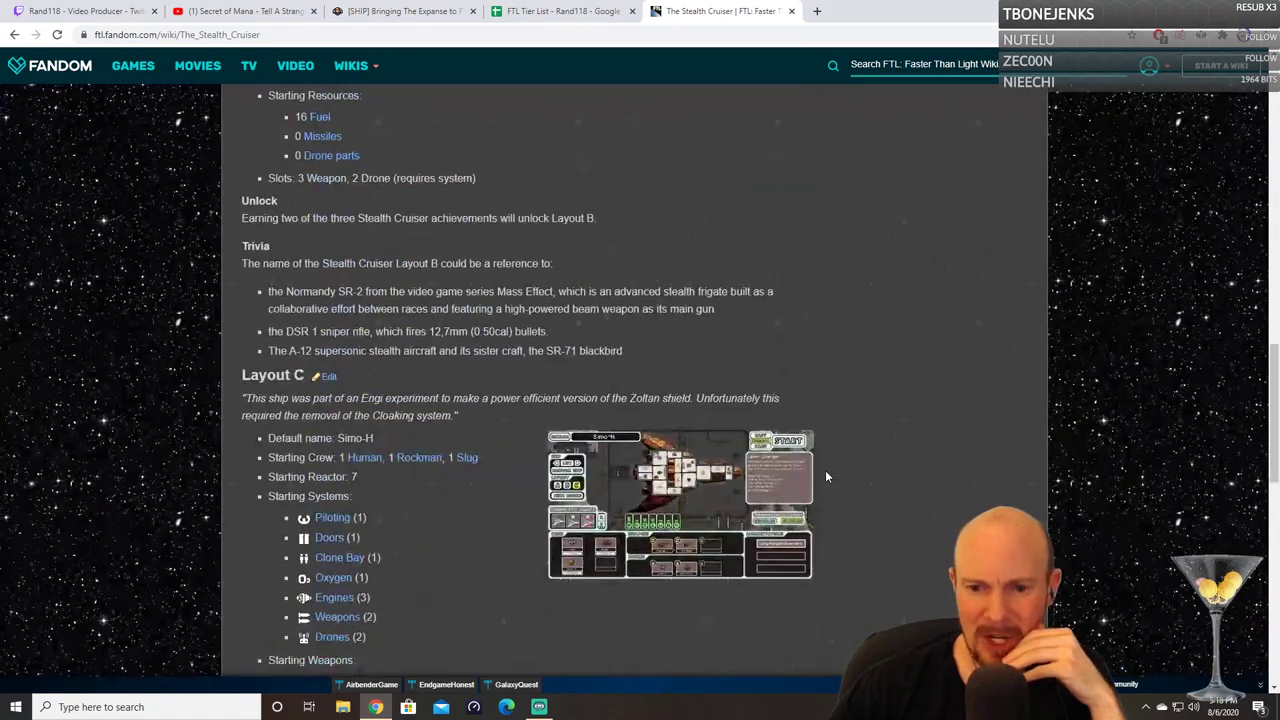
scroll(825, 470, "up", 10)
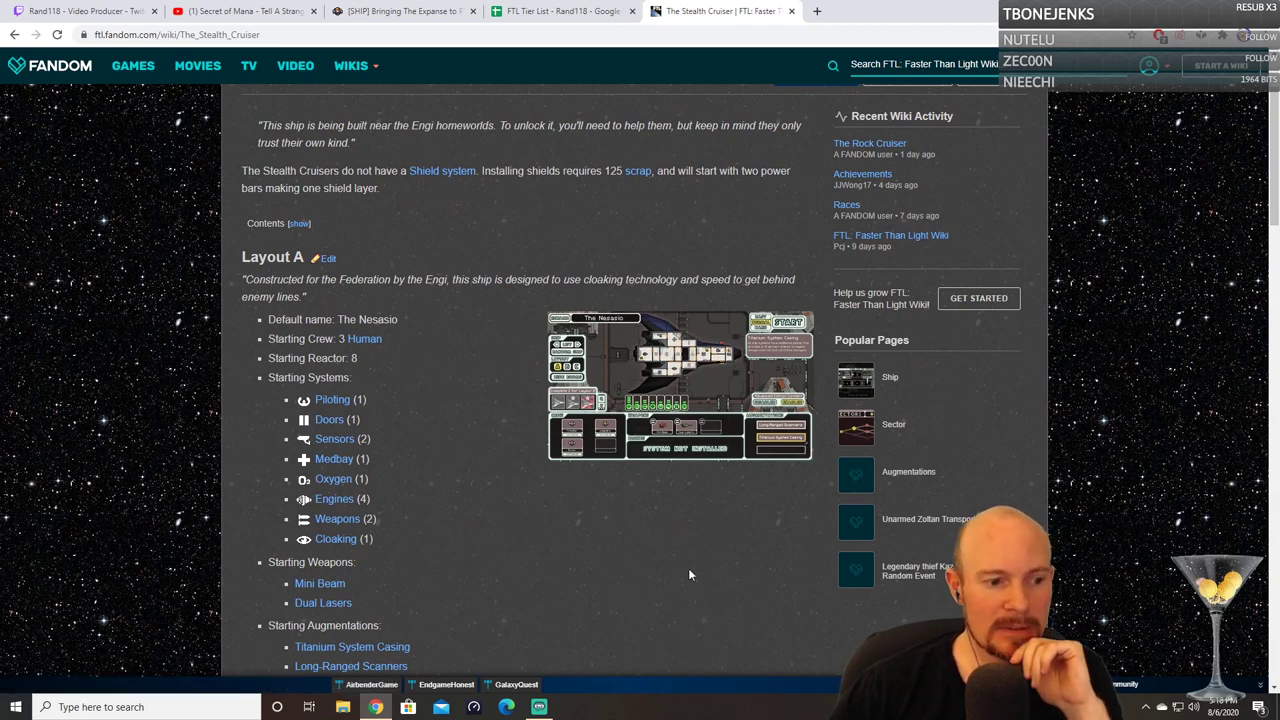
left_click(560, 11)
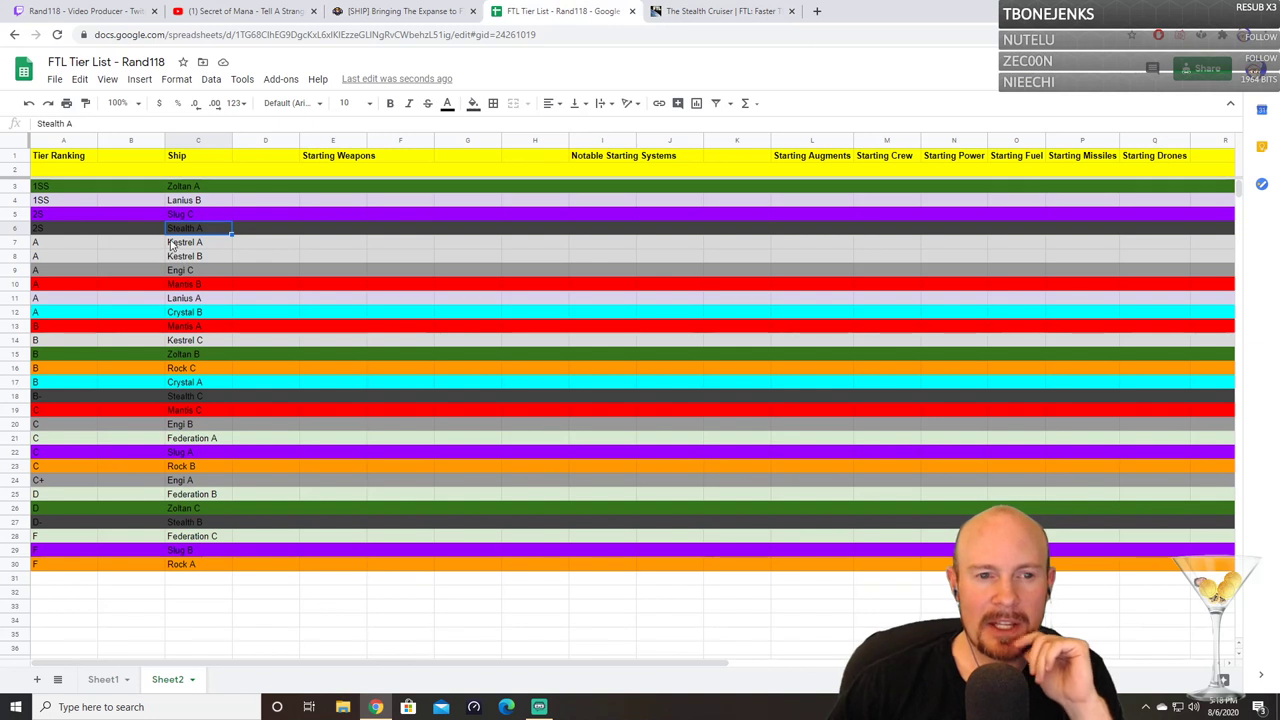
Step: Change the tier ranking of Stealth A to 1SS and sort the sheet A → Z by Tier Ranking again
left_click(80, 227)
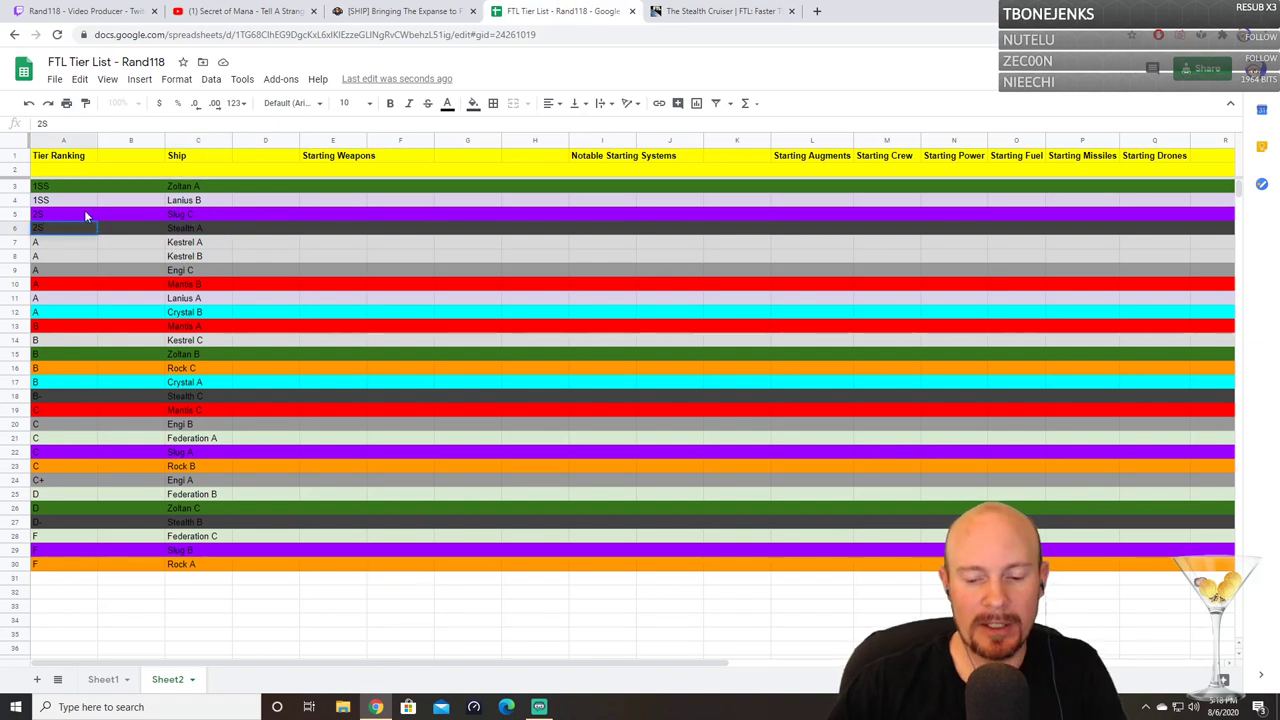
key("Delete")
type("1")
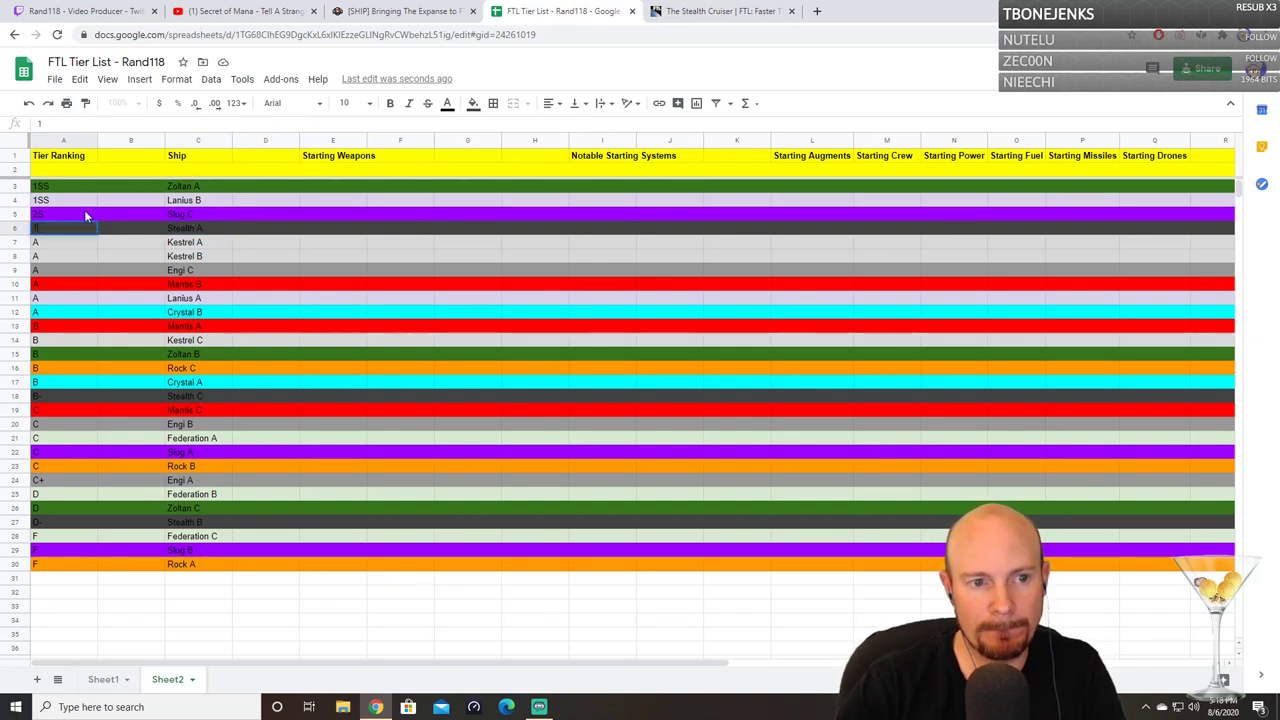
type("SS")
key("Return")
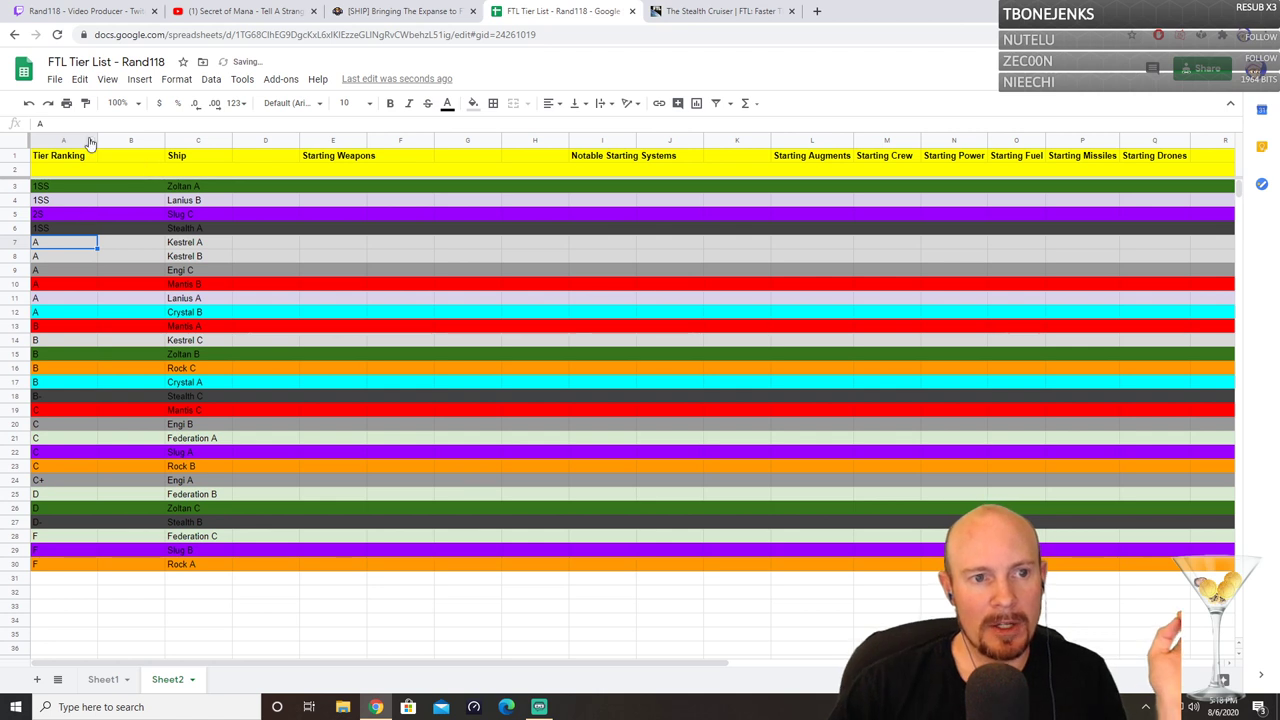
right_click(90, 143)
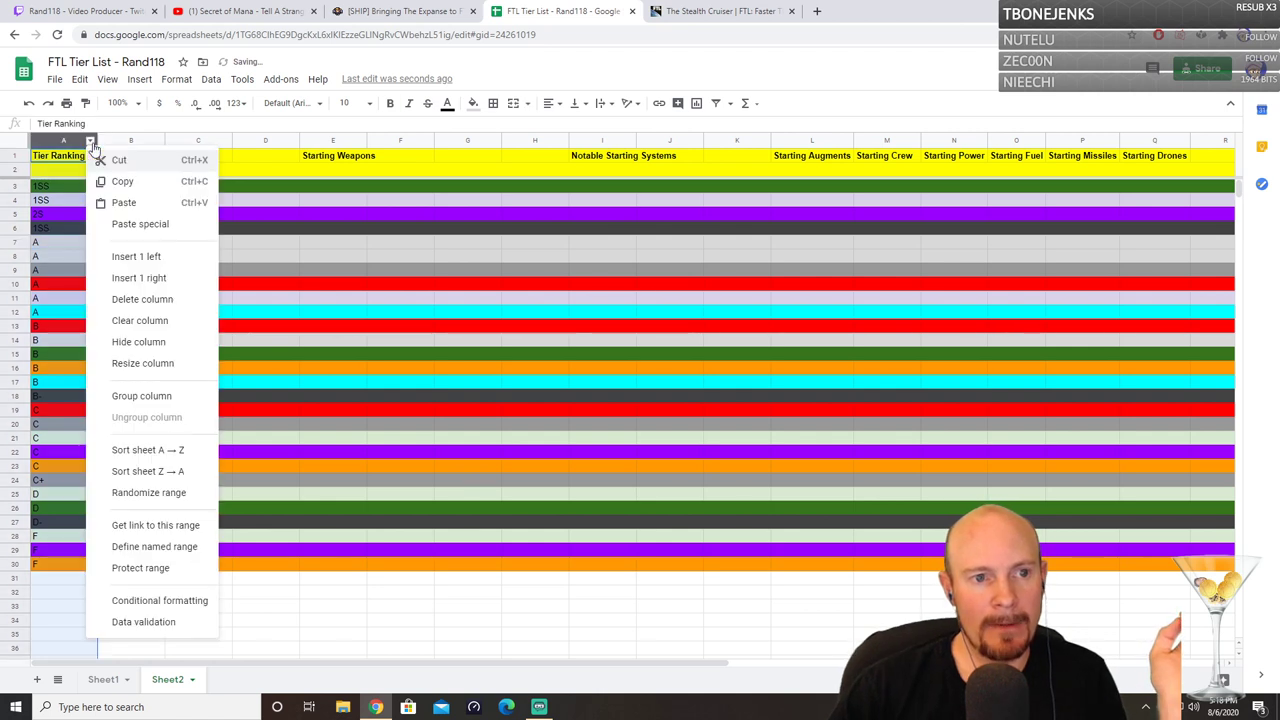
left_click(147, 450)
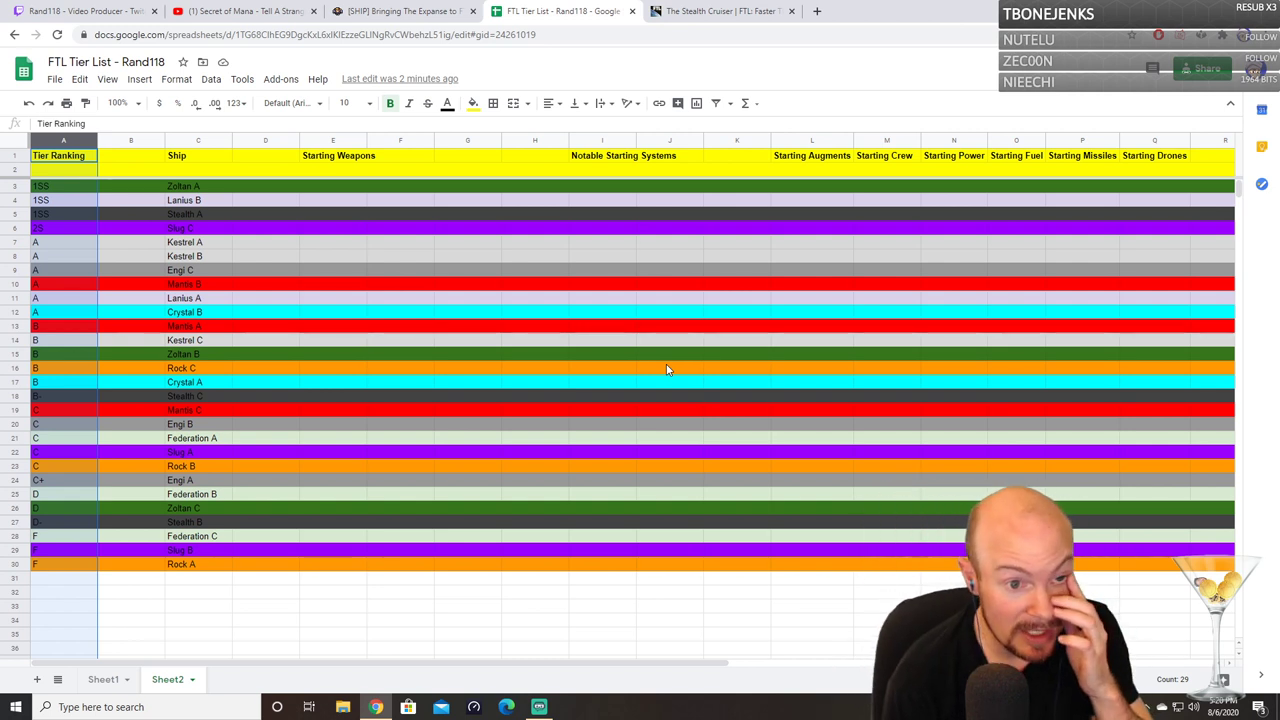
Step: Change the tier ranking of Slug C to 1A+
left_click(68, 228)
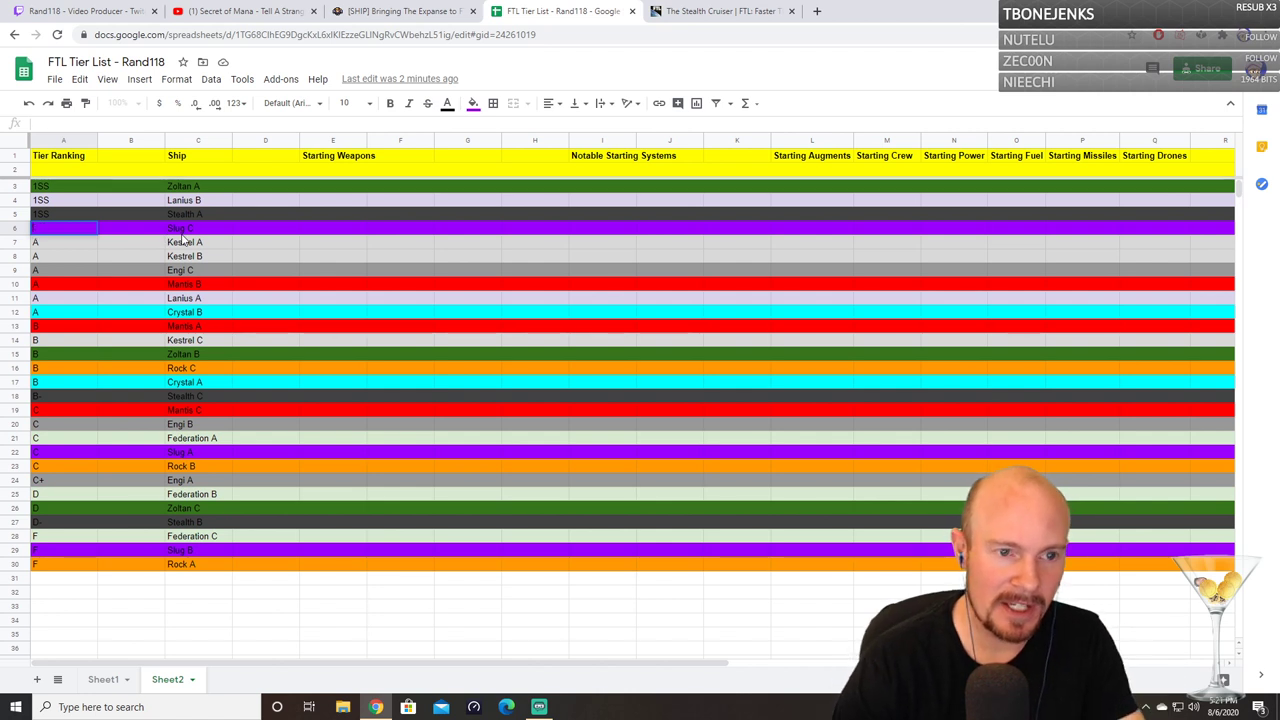
key("Delete")
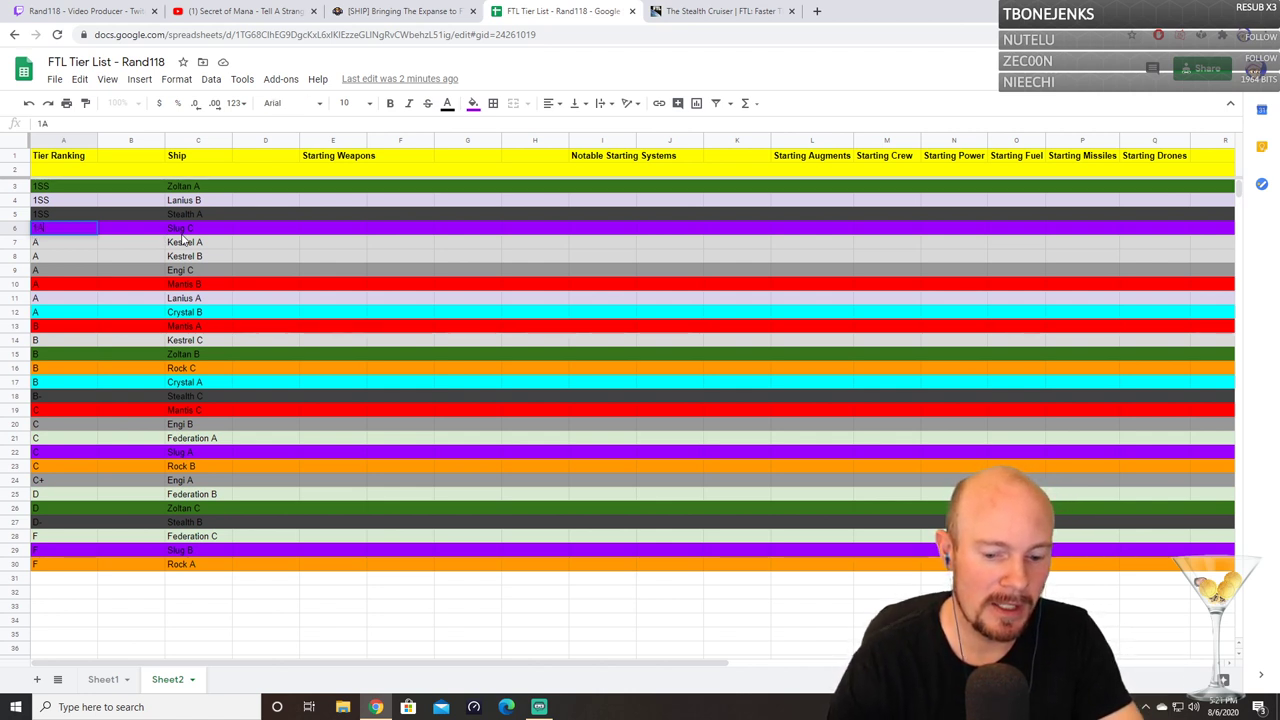
type("1A+")
key("Return")
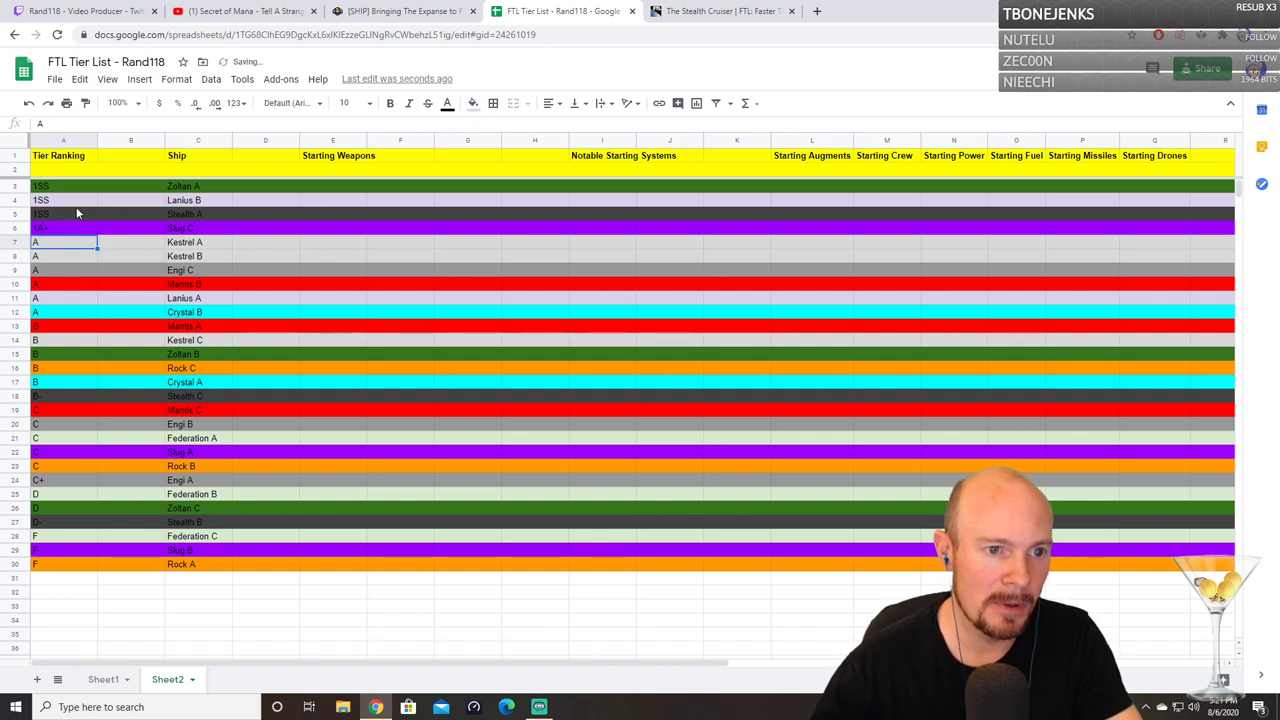
Step: Change the tier ranking of Stealth A to 1A+ and sort the sheet A → Z by Tier Ranking
left_click(66, 212)
type("1")
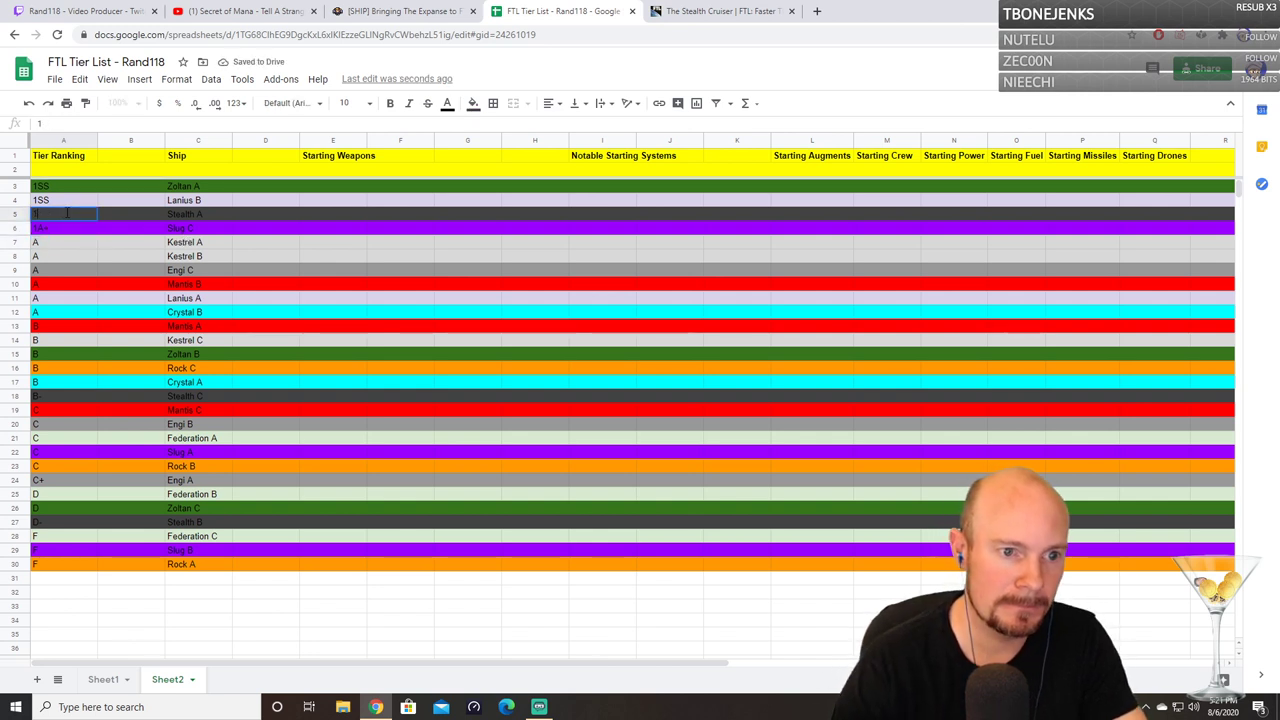
type("A+")
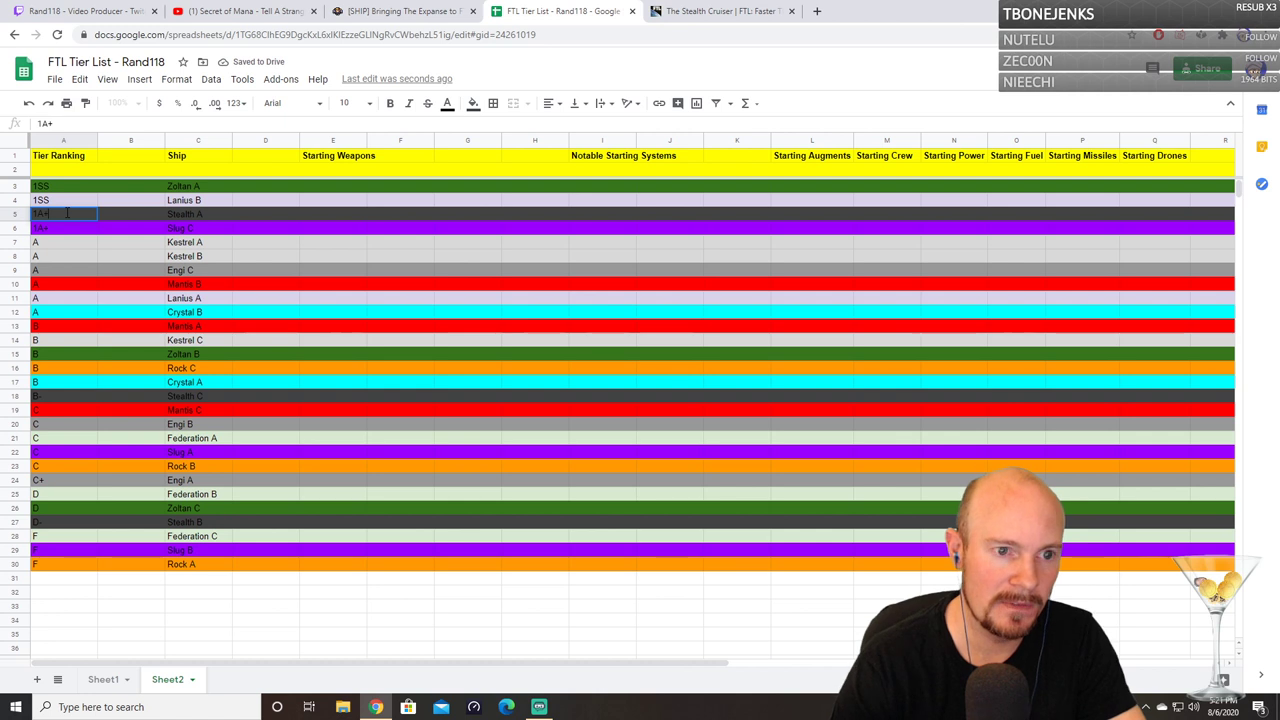
key("Return")
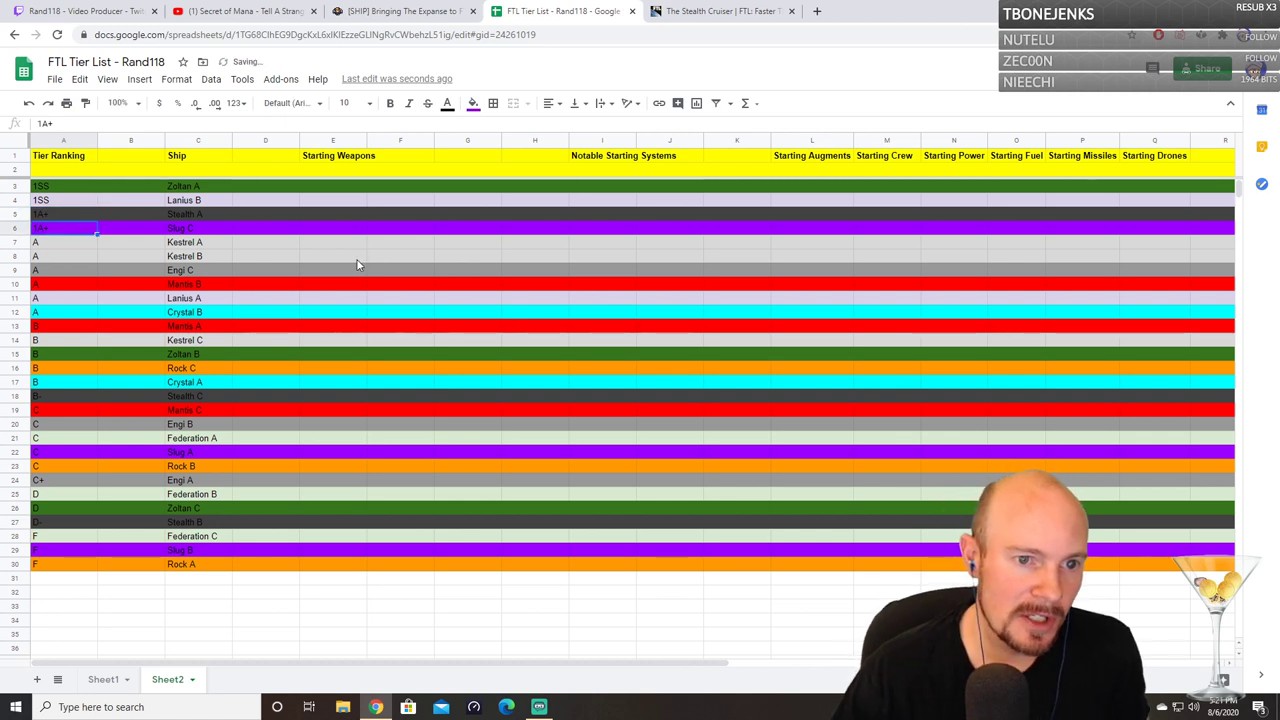
right_click(89, 141)
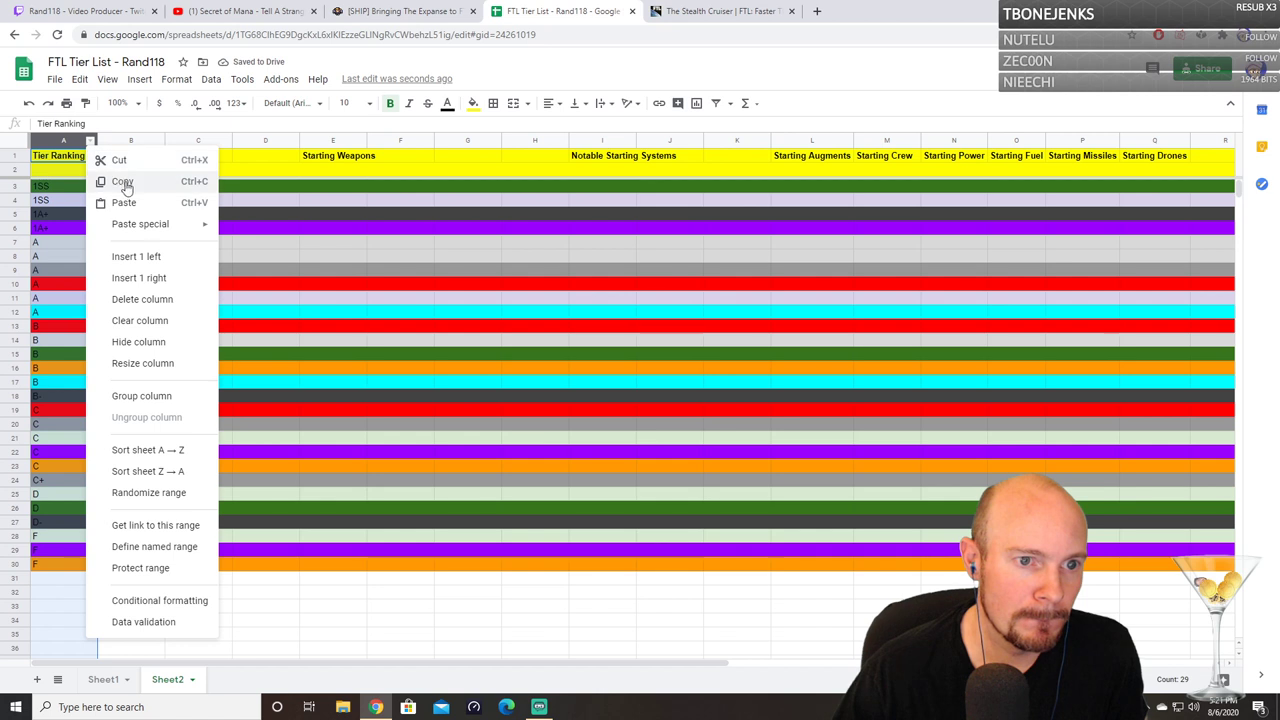
left_click(148, 449)
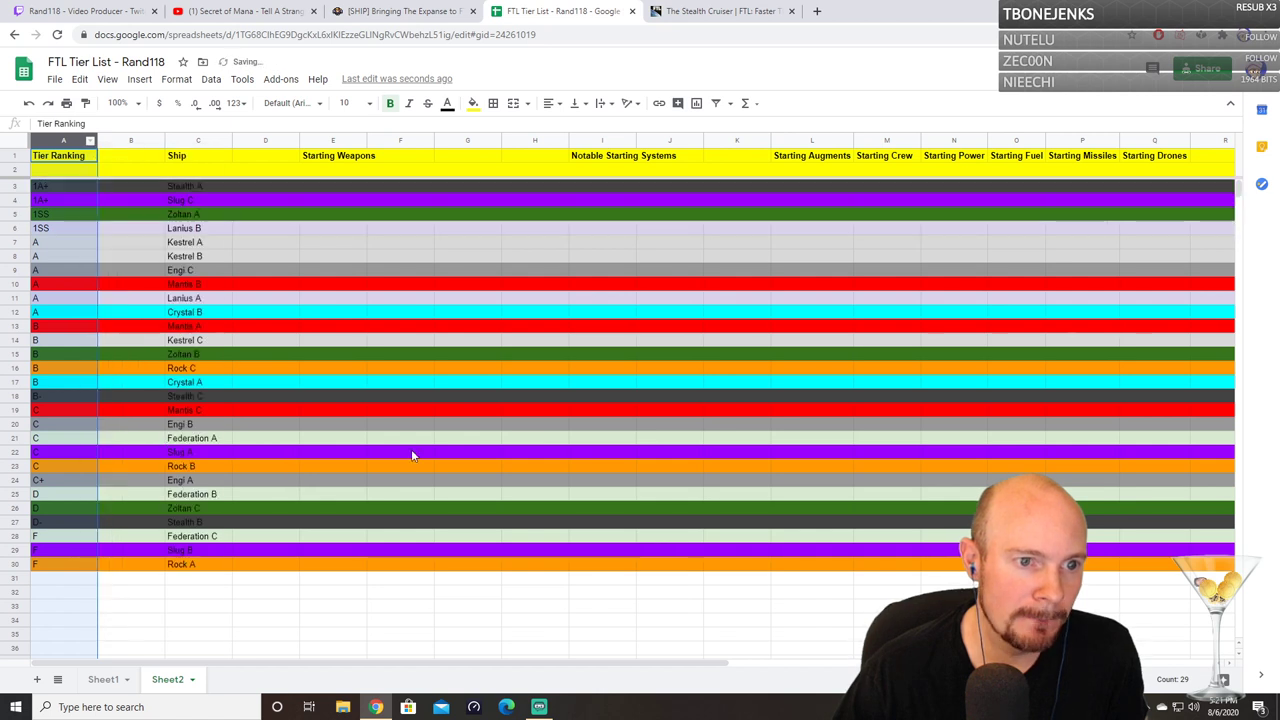
Step: Change the tier rankings of Stealth A and Slug C to 2A+ and sort the sheet A → Z by Tier Ranking
left_click(39, 188)
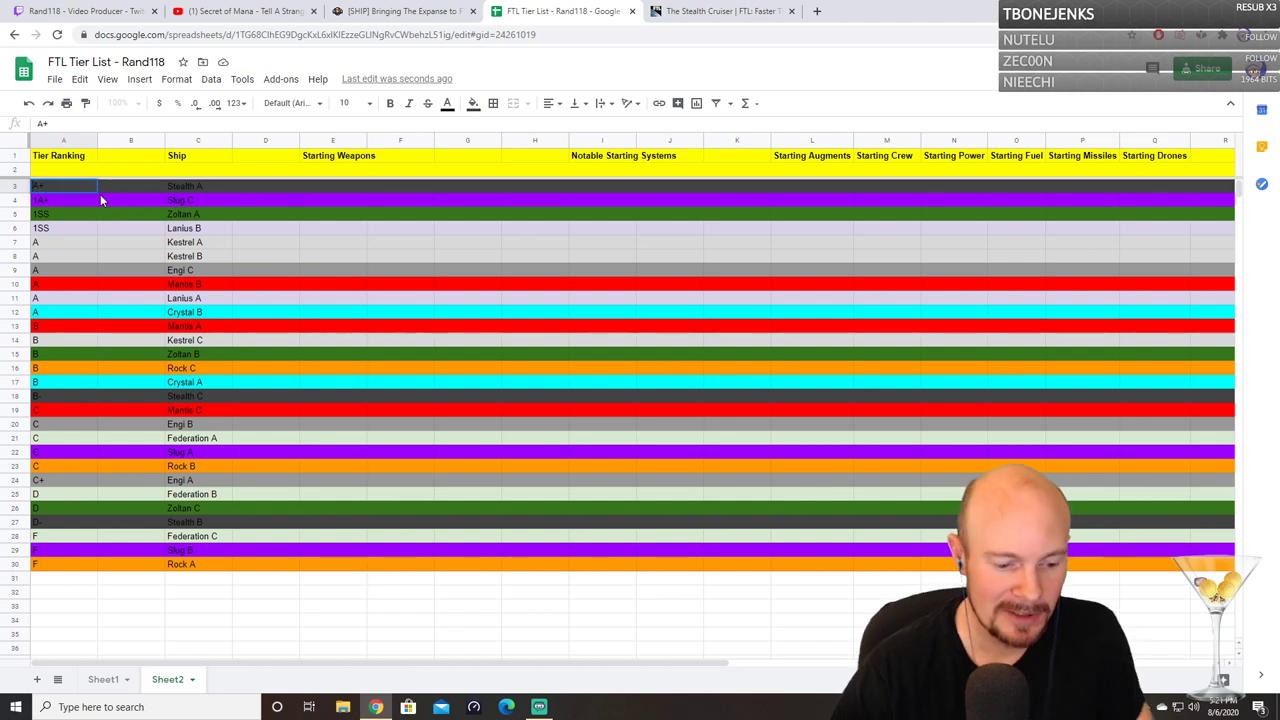
left_click(70, 197)
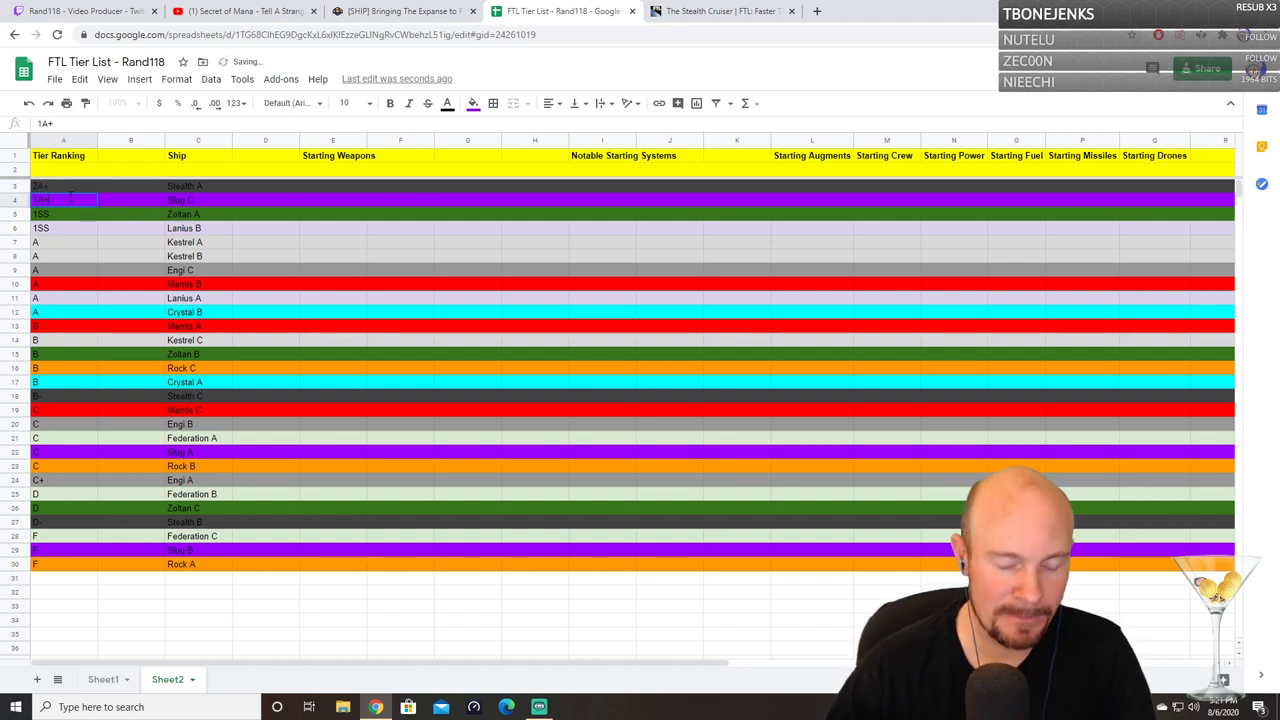
type("2A+")
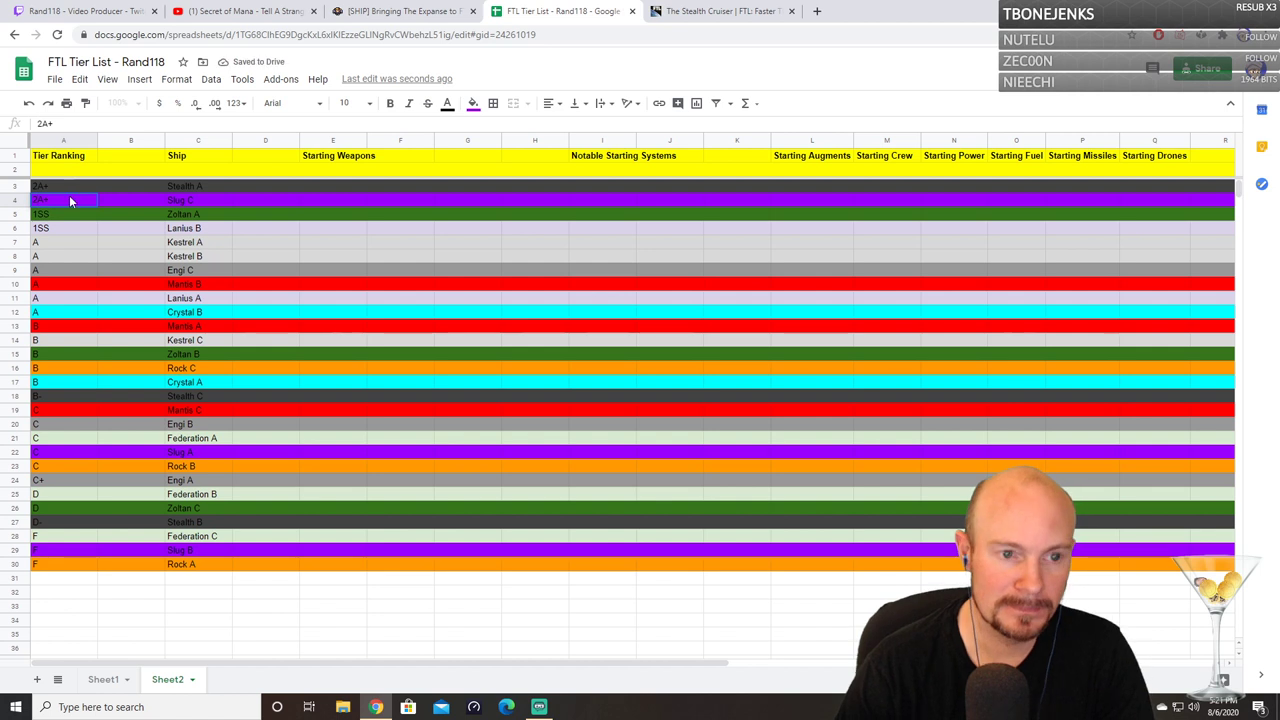
key("Return")
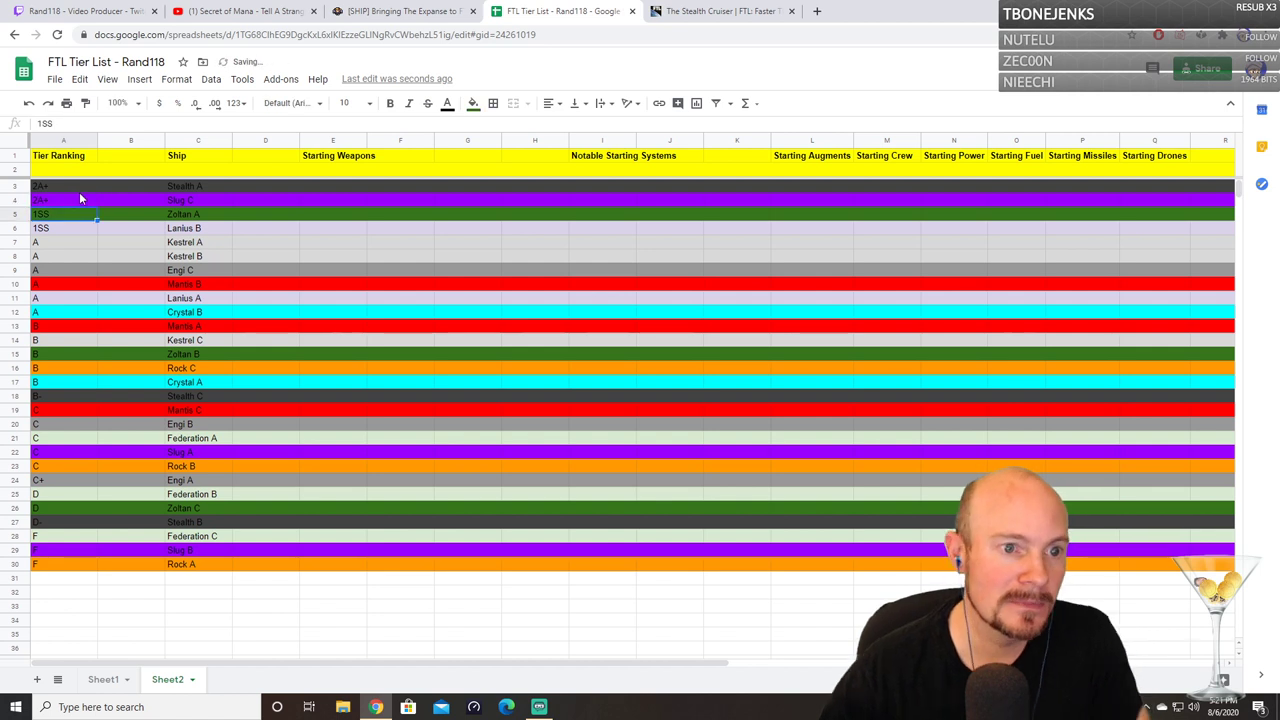
left_click(88, 142)
left_click(90, 142)
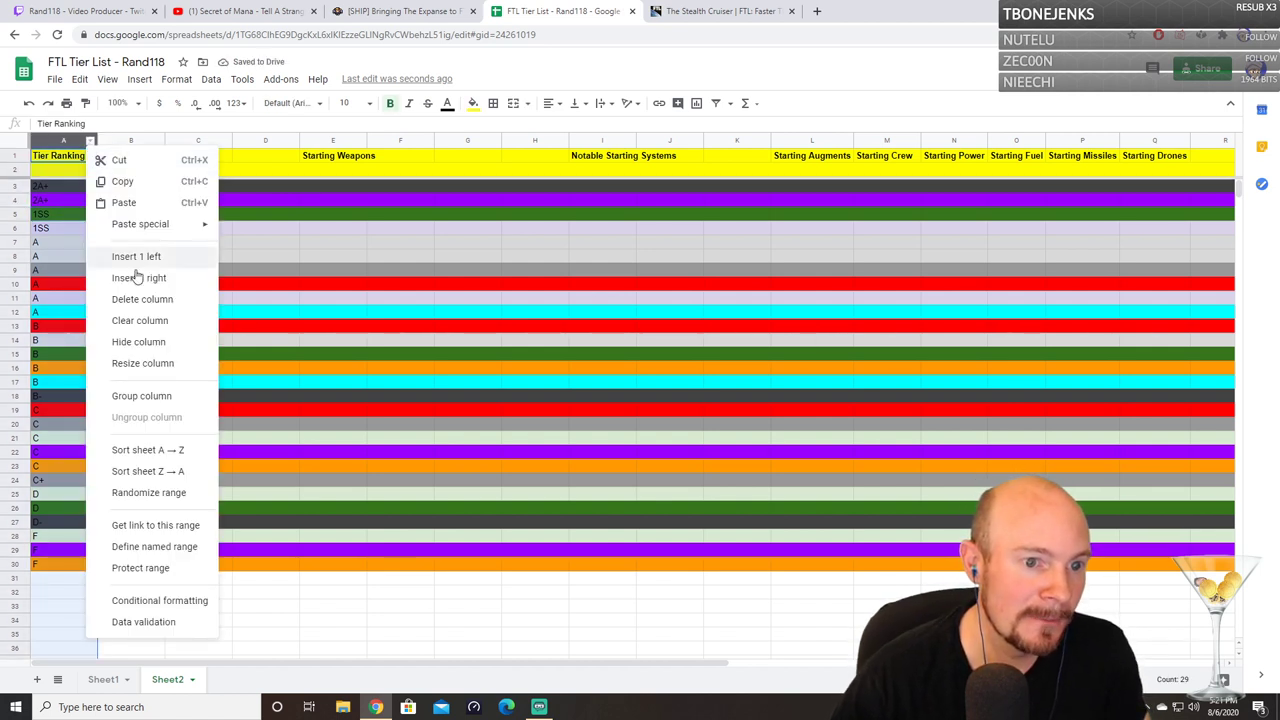
left_click(140, 452)
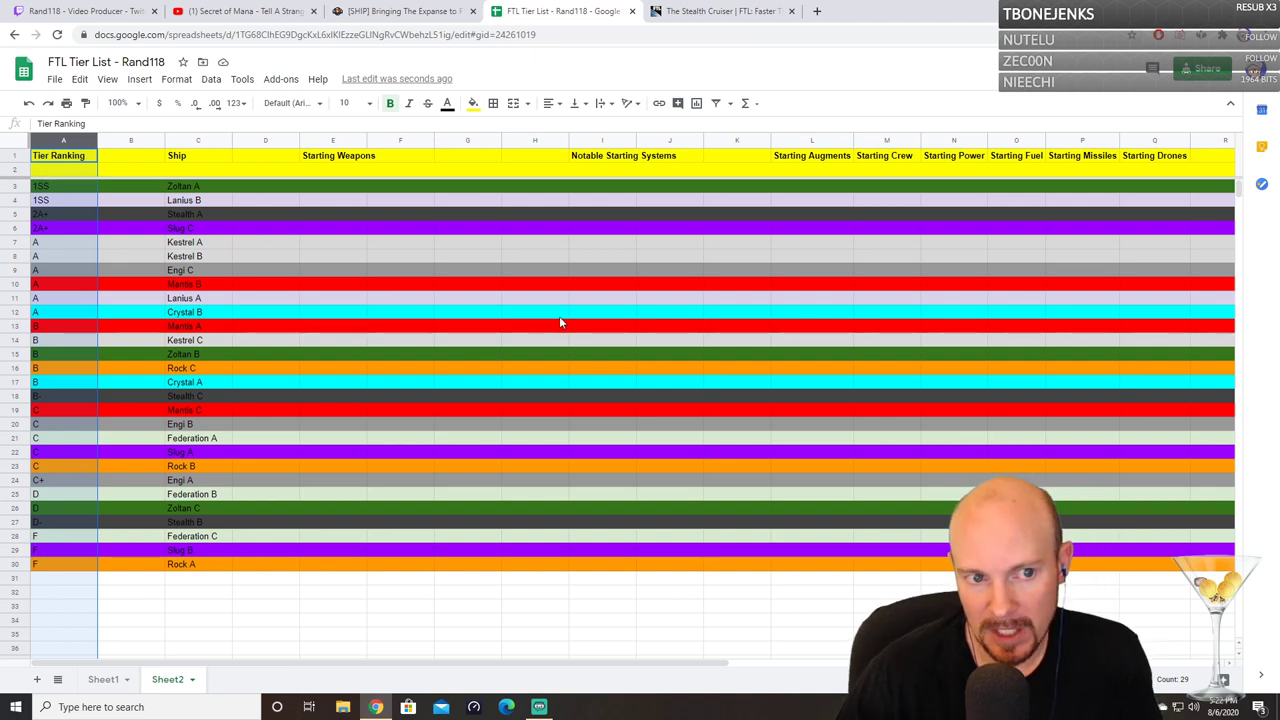
Step: Check Layout A on the wiki's Stealth Cruiser page and return to the Stealth A entry in the tier list
left_click(742, 11)
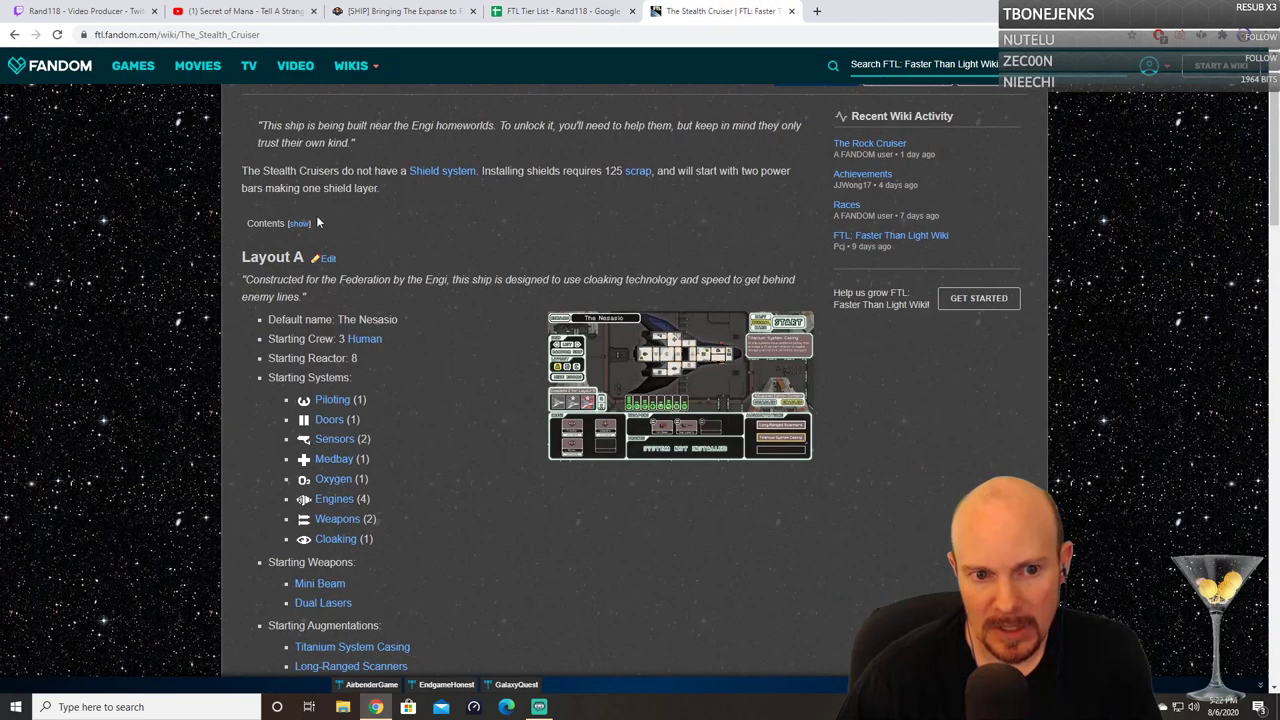
left_click(555, 11)
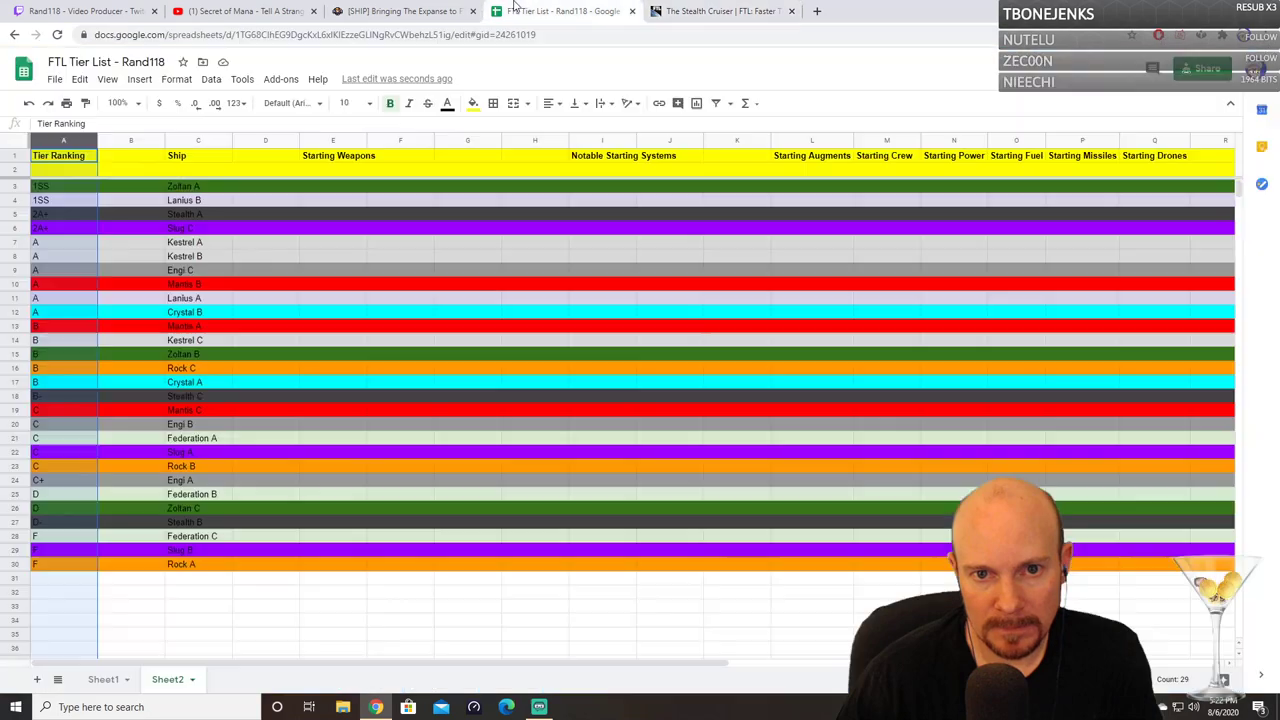
left_click(190, 214)
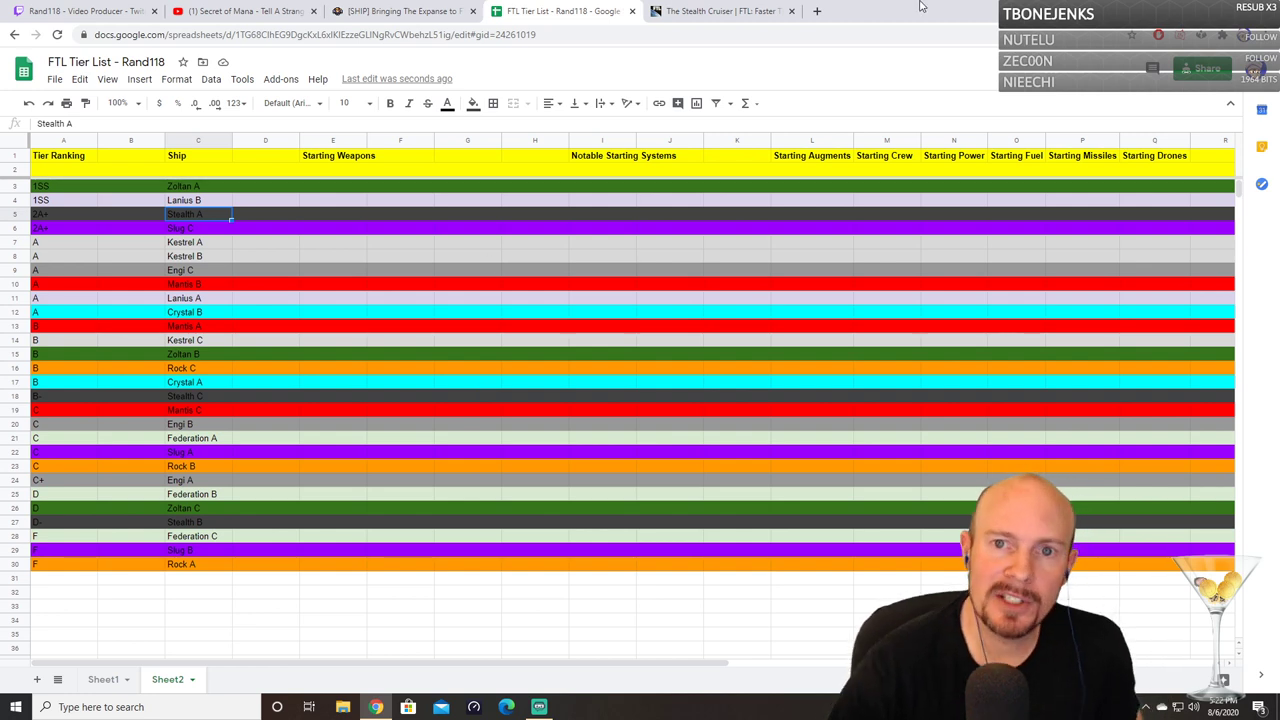
Step: Open the Zoltan Cruiser page from the wiki's list of playable ships and examine Layout A
left_click(781, 11)
left_click(14, 34)
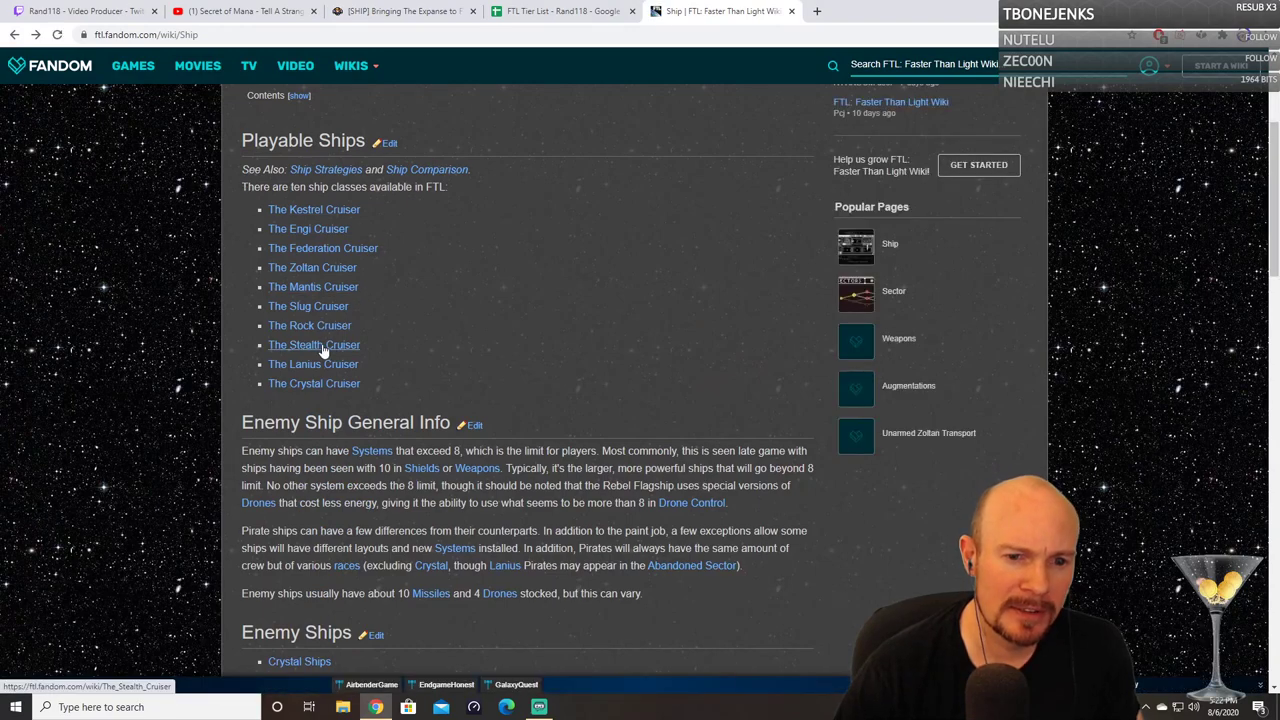
left_click(310, 269)
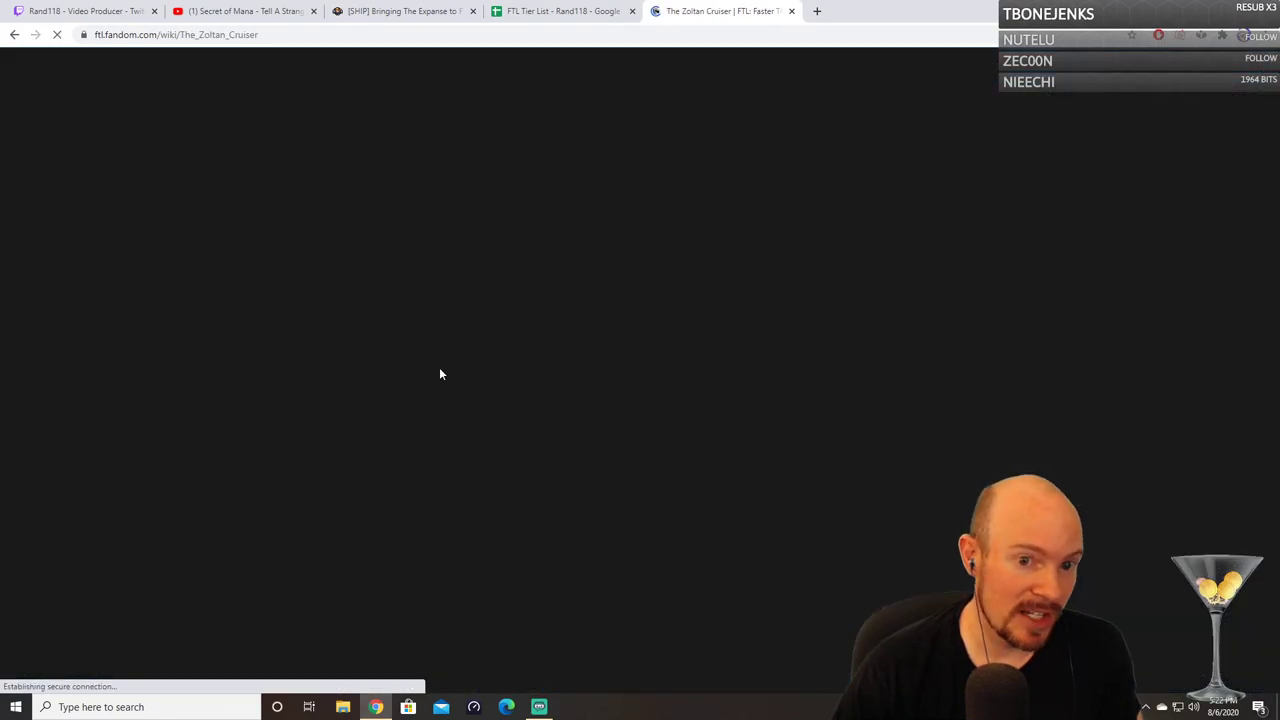
scroll(836, 401, "down", 2)
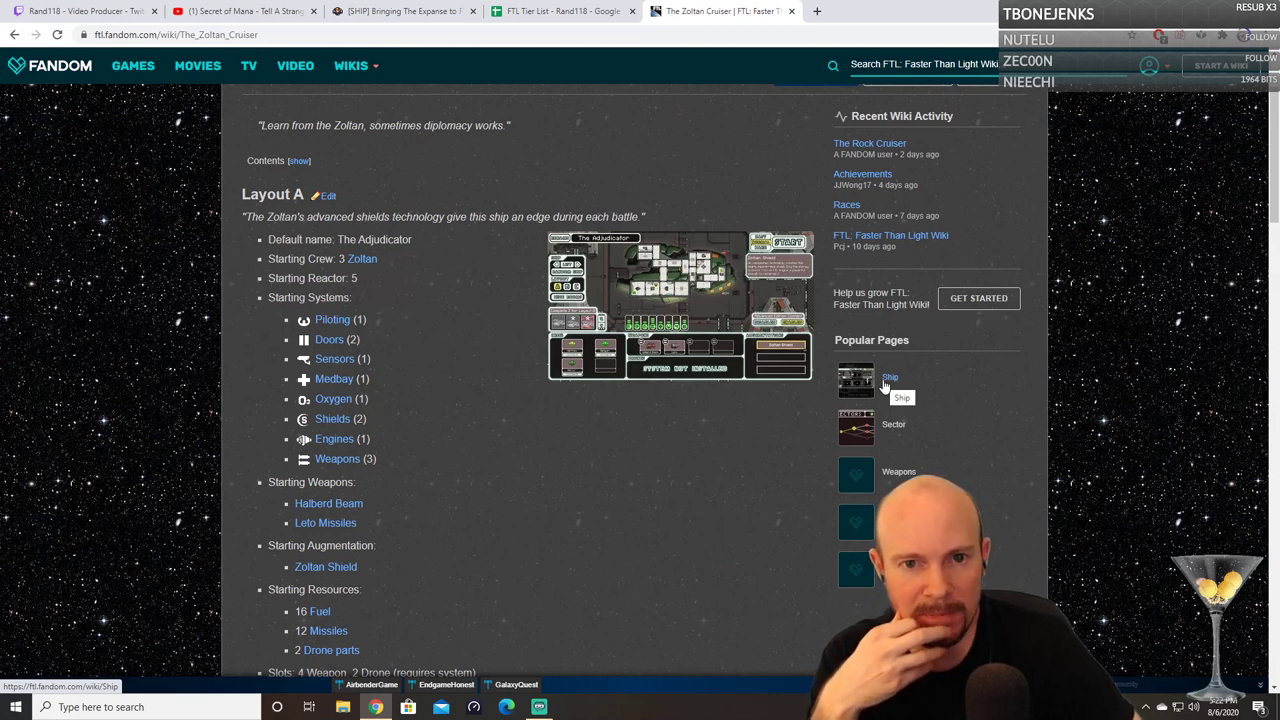
Step: Check the weapon tiers on Sheet1 against the Zoltan Cruiser's Layout A weapons and return to the ship rankings on Sheet2
left_click(616, 7)
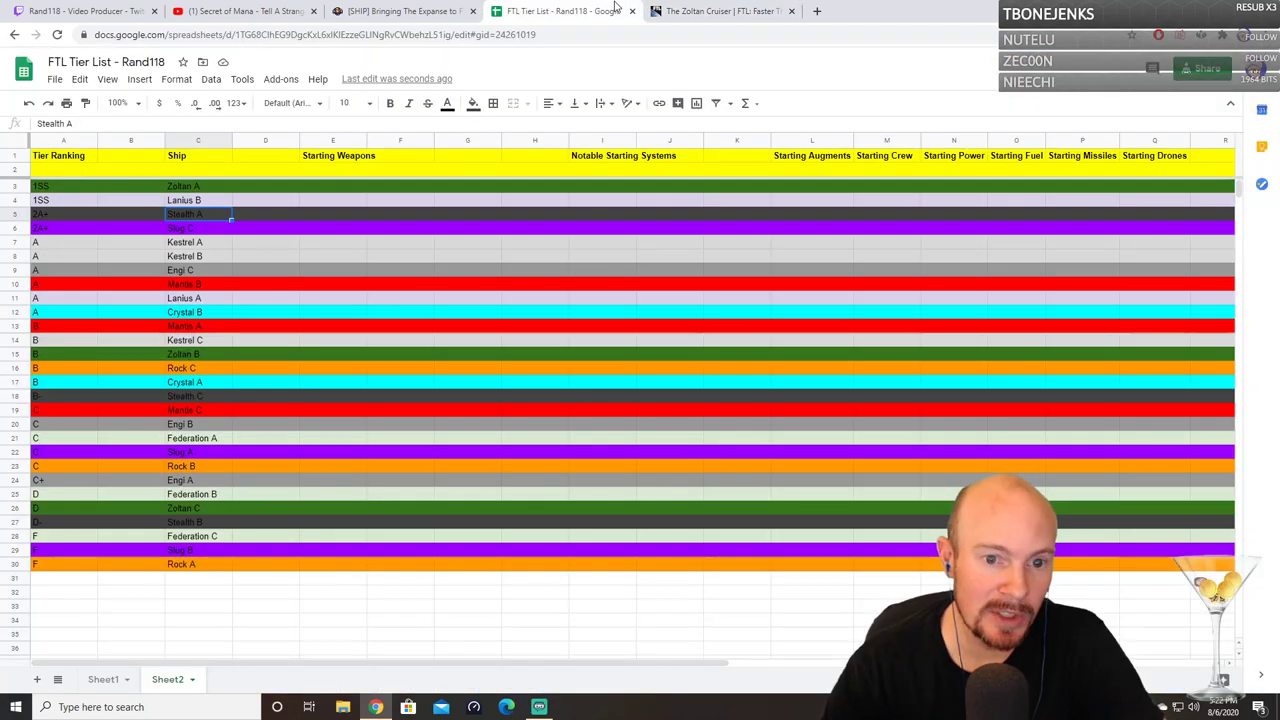
left_click(104, 679)
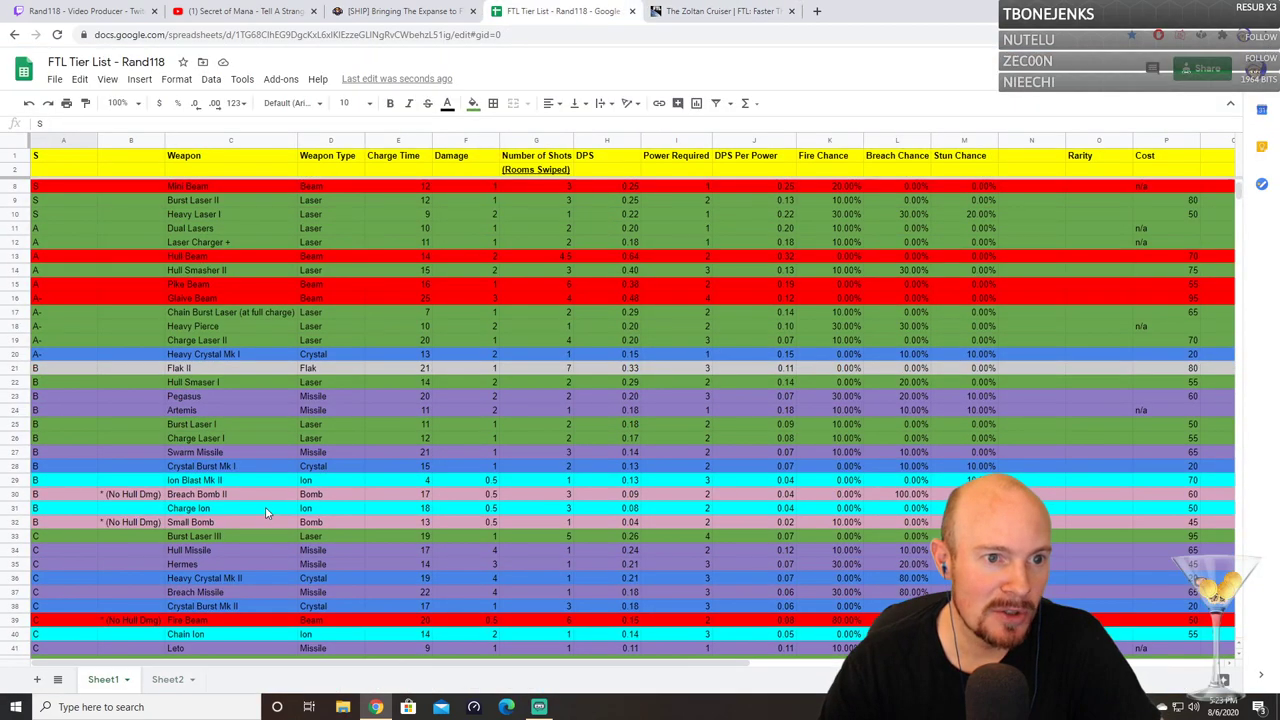
scroll(265, 506, "up", 2)
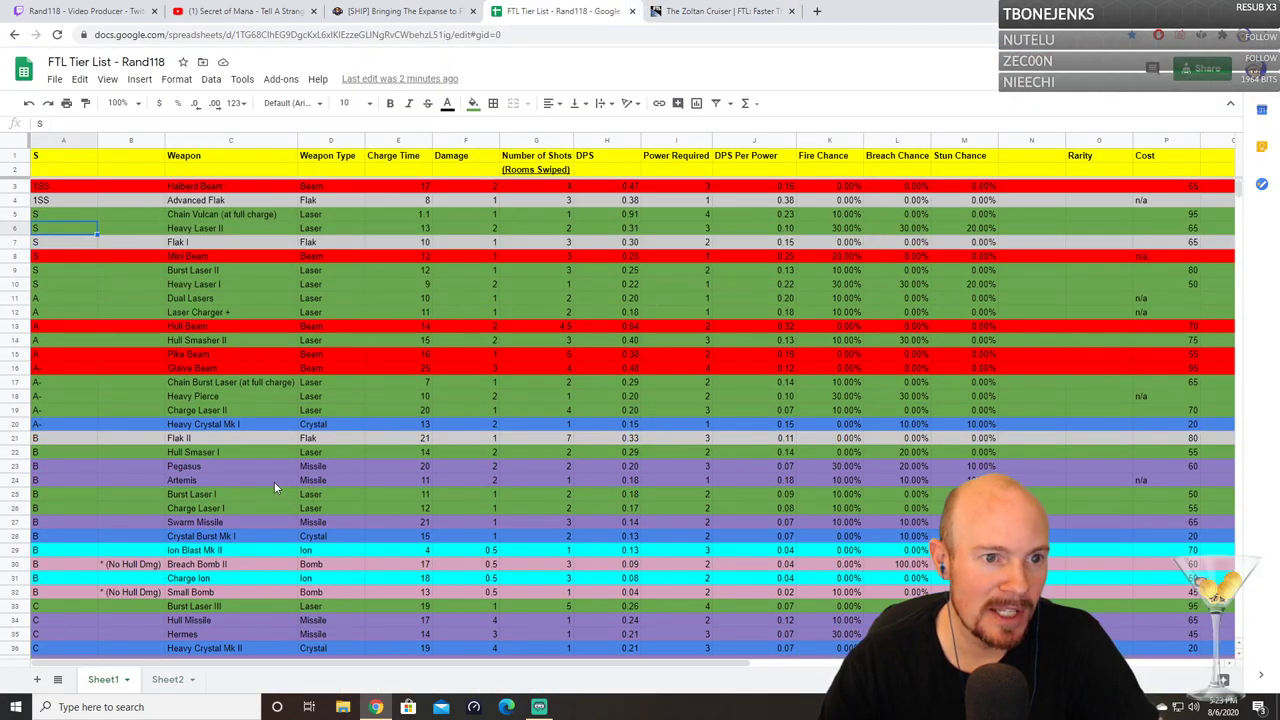
left_click(720, 11)
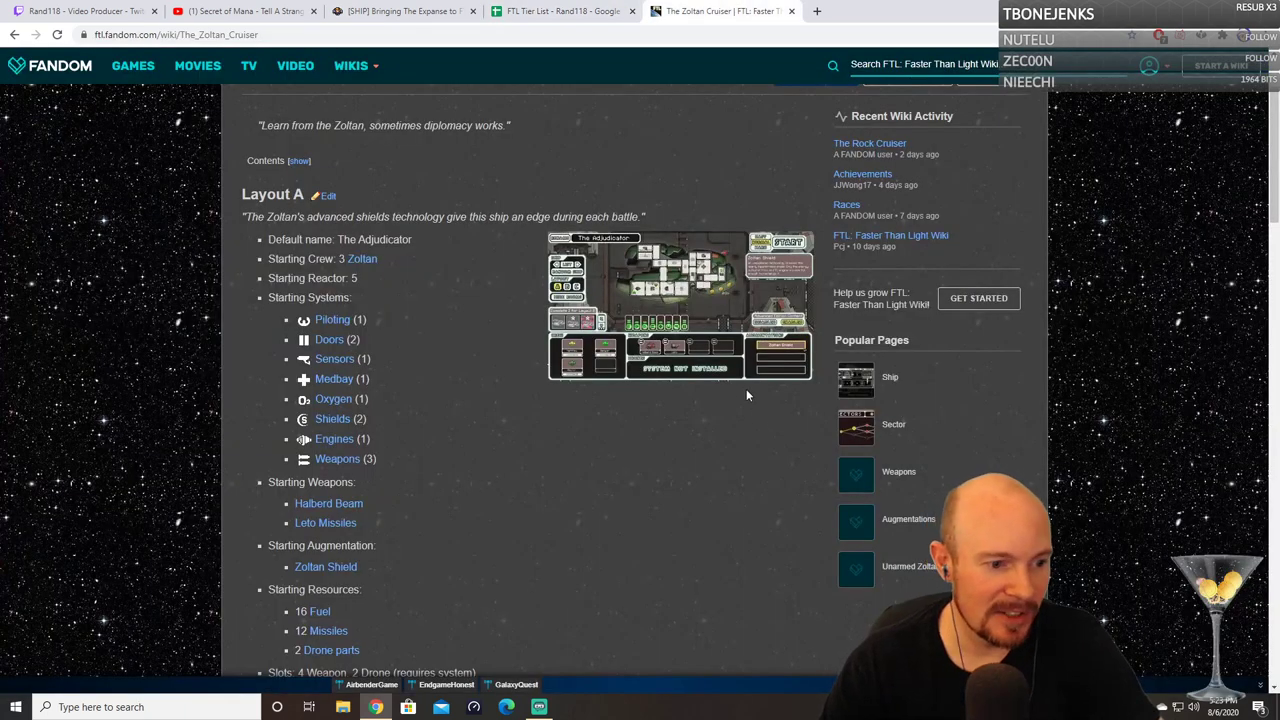
left_click(560, 11)
left_click(170, 679)
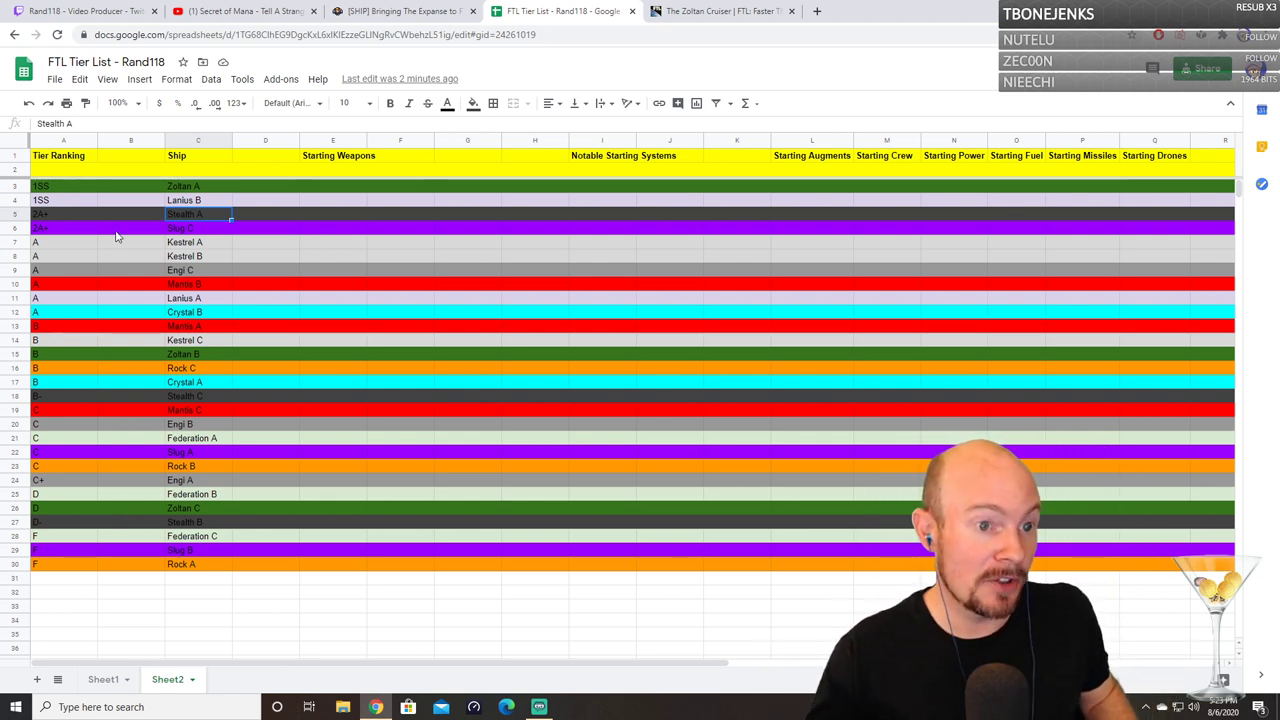
left_click(190, 204)
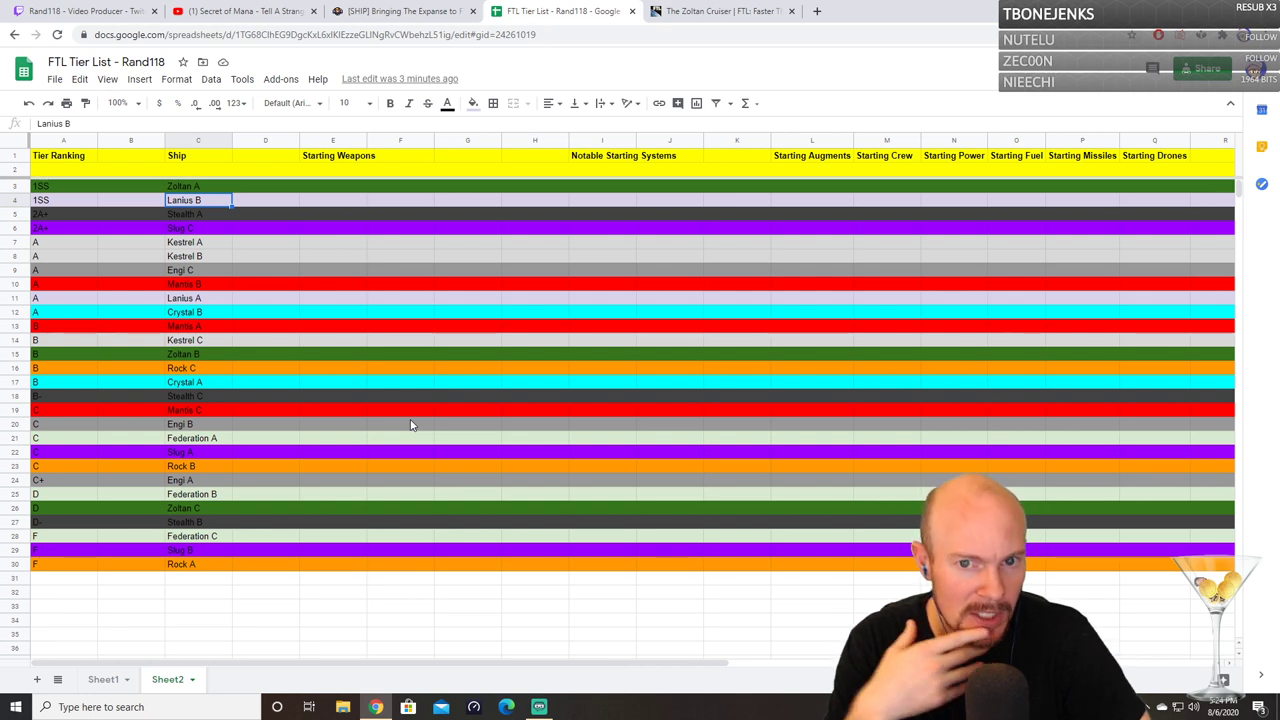
left_click(1050, 169)
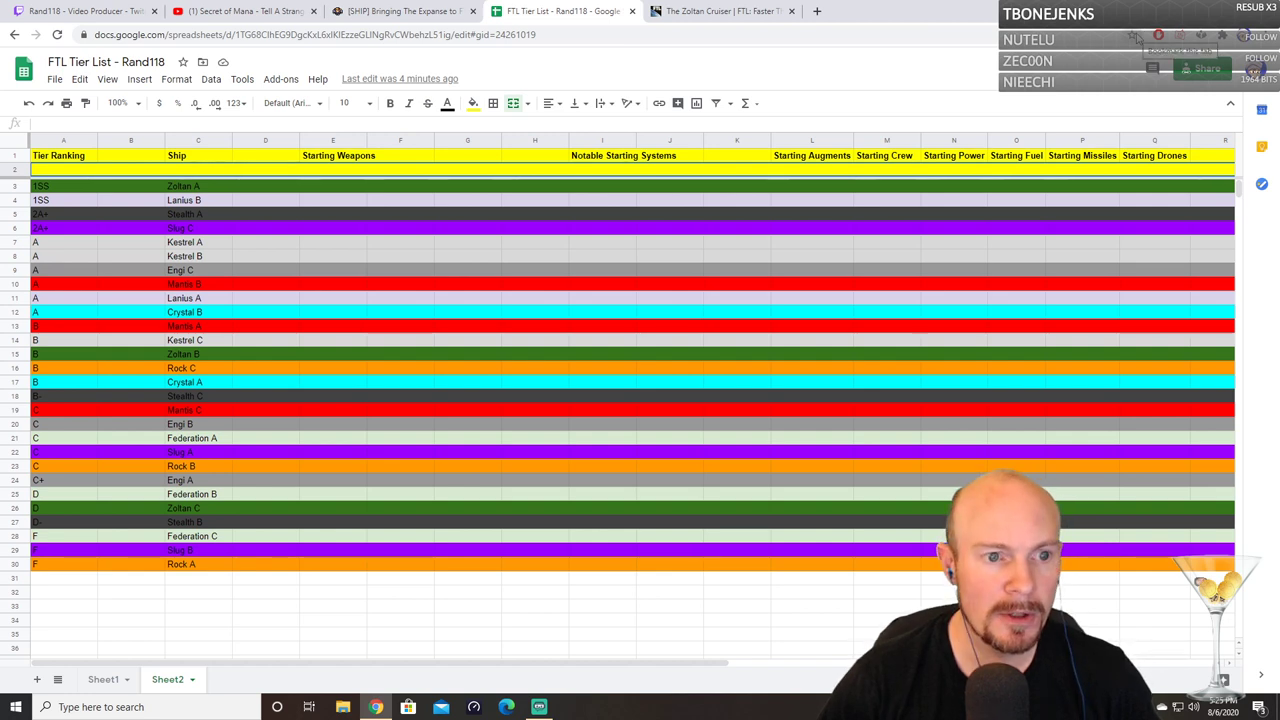
left_click(104, 679)
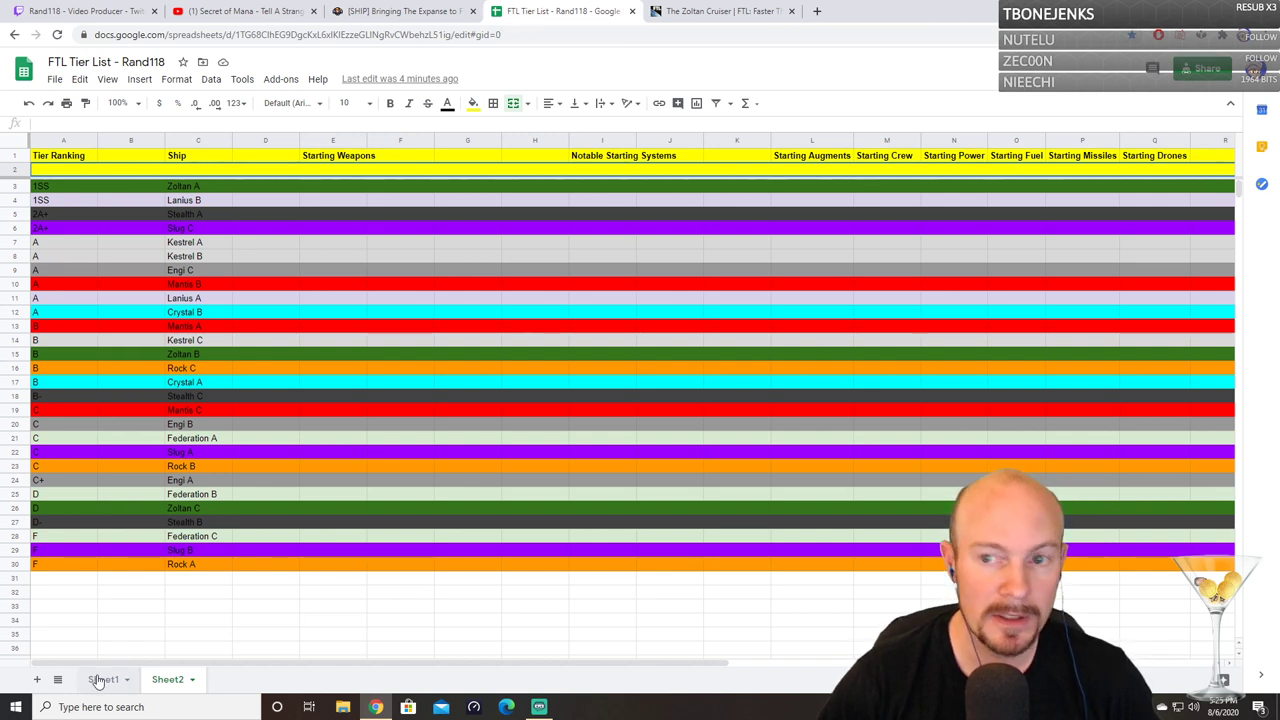
left_click(154, 686)
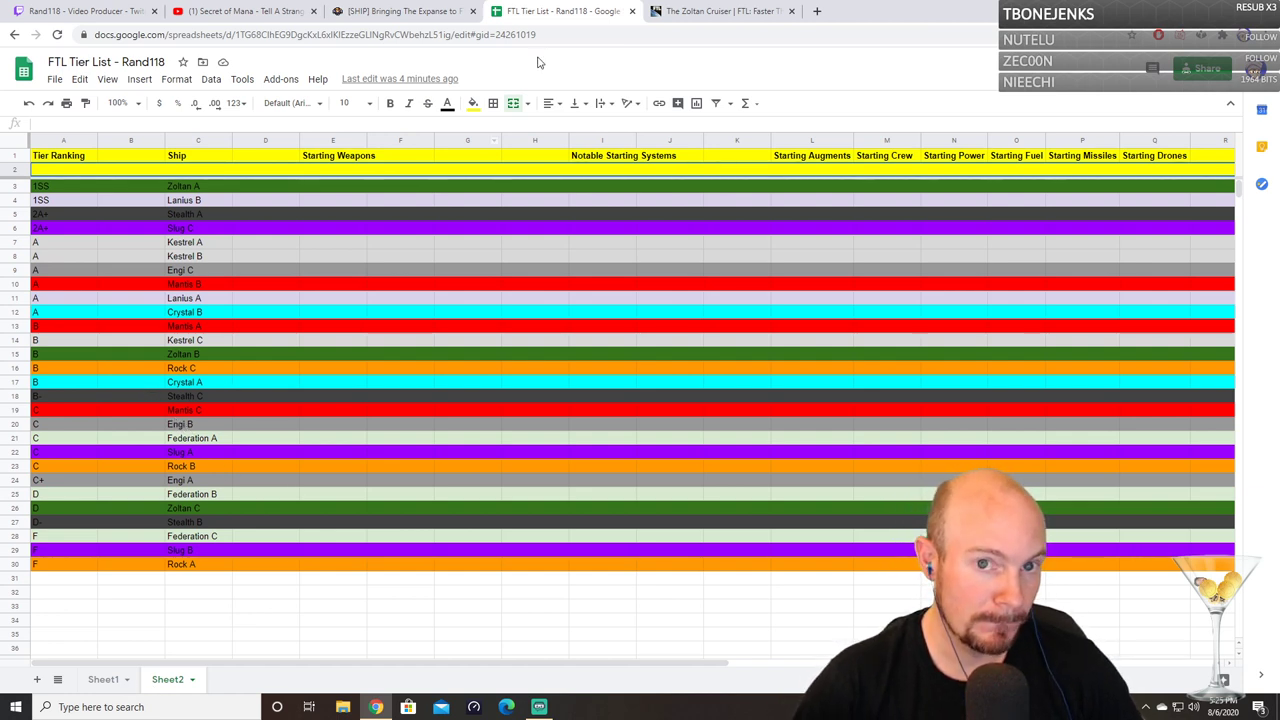
Step: Open the Engi Cruiser page from the wiki's list of playable ships and examine Layout B
left_click(700, 11)
scroll(413, 390, "down", 5)
scroll(413, 390, "up", 10)
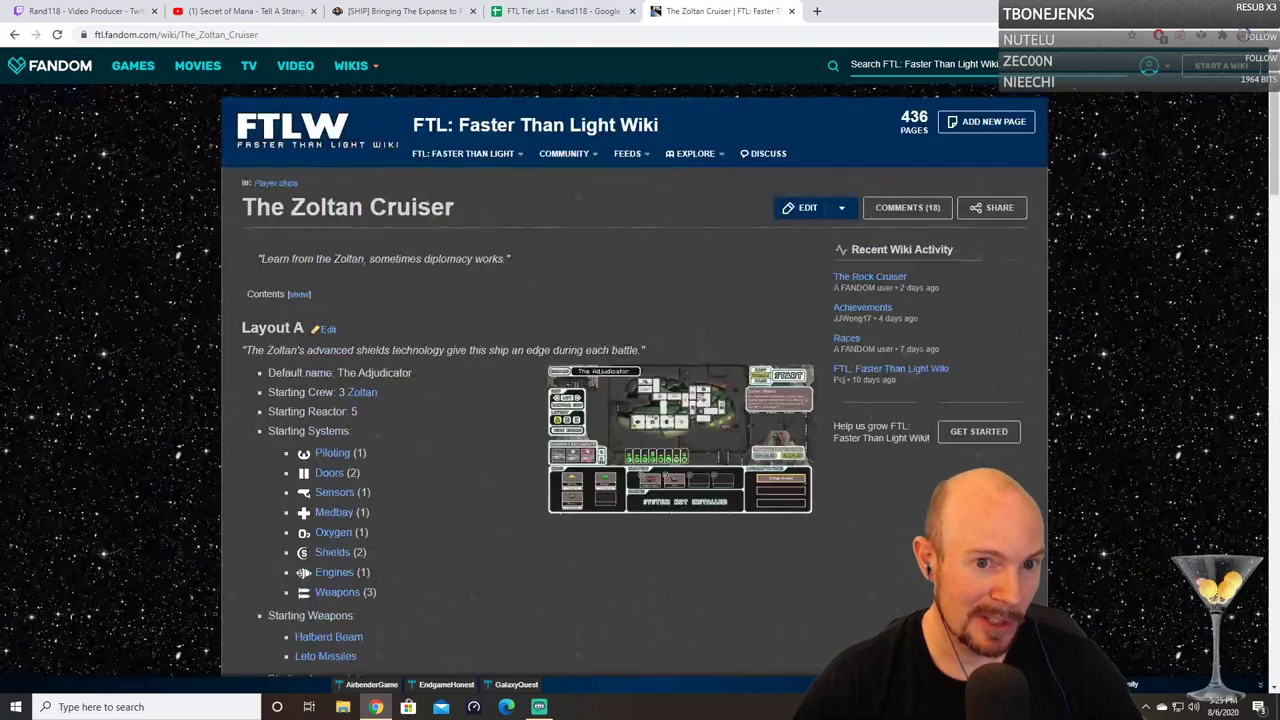
left_click(14, 34)
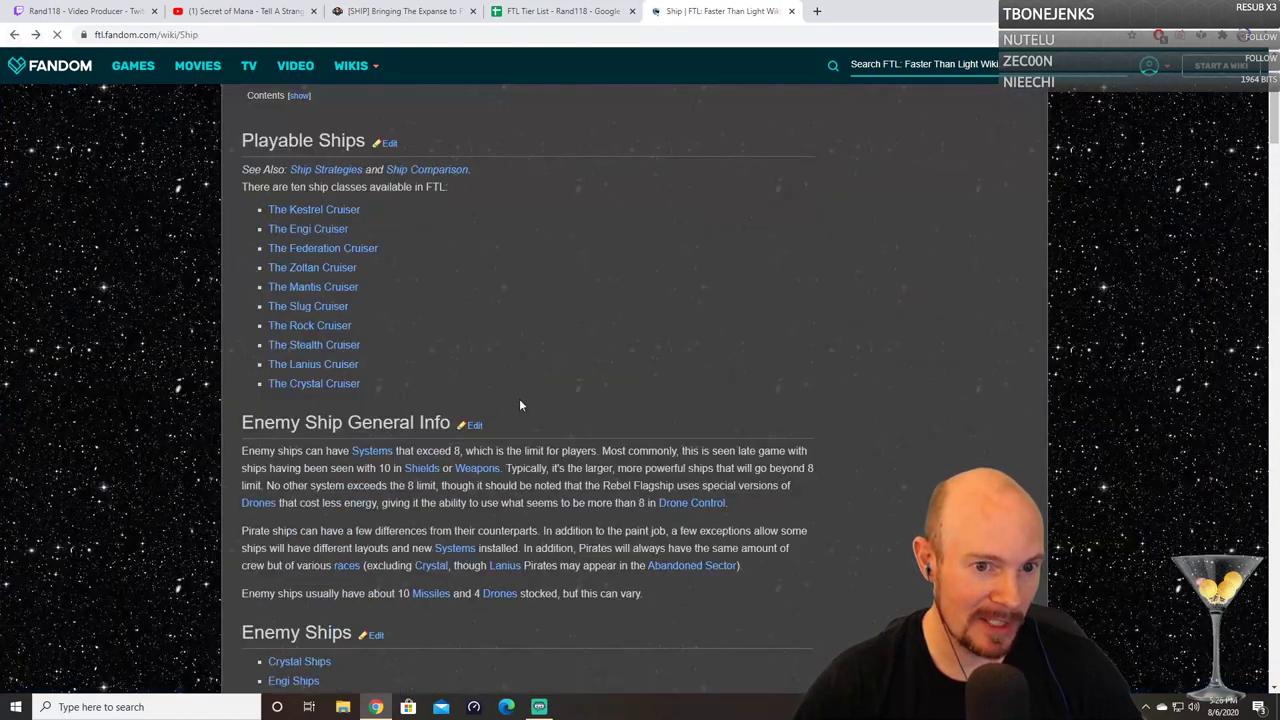
left_click(310, 230)
scroll(801, 441, "down", 5)
scroll(801, 441, "down", 2)
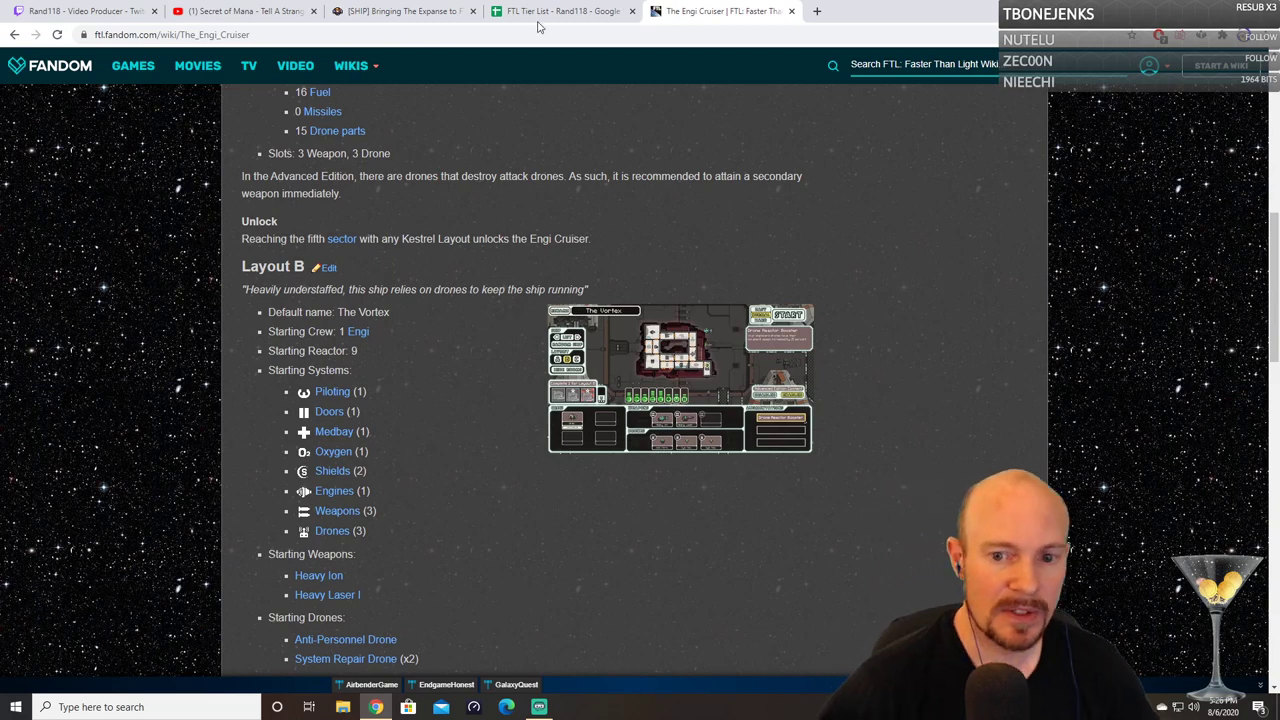
Step: Compare the Engi Cruiser's Layout B on the wiki with the ship rankings on Sheet2
left_click(590, 8)
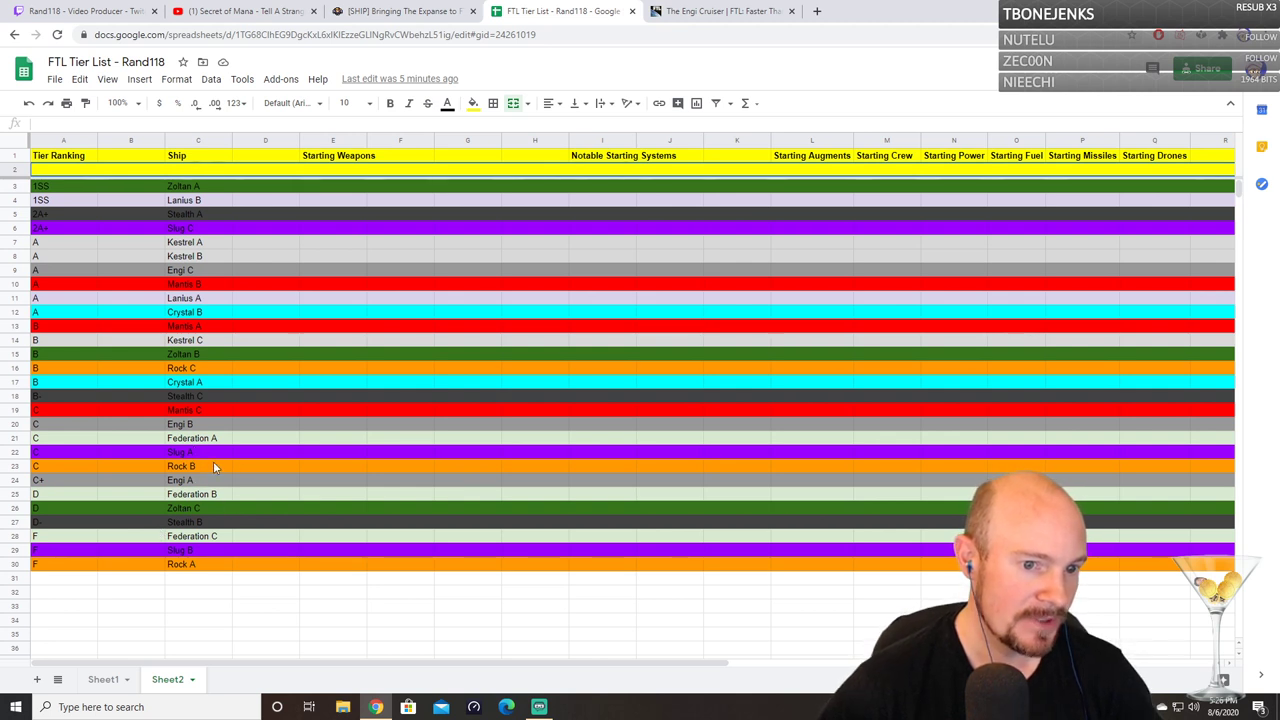
left_click(693, 8)
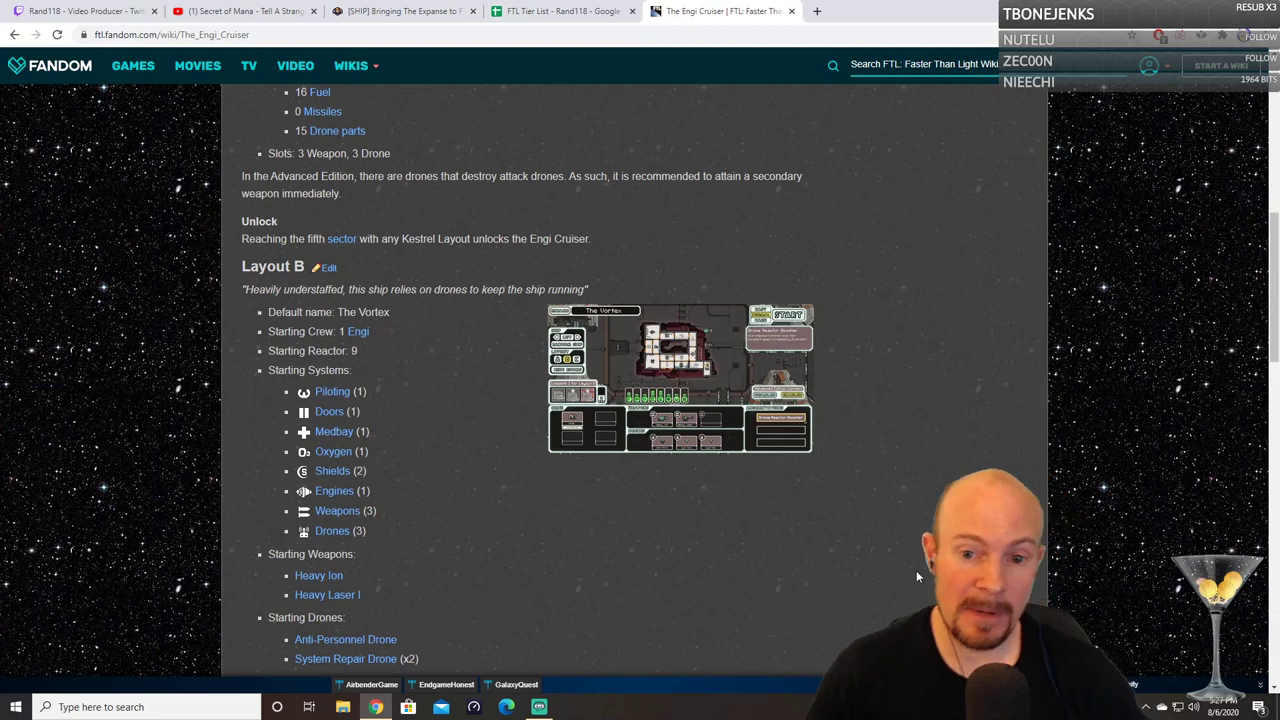
left_click(583, 6)
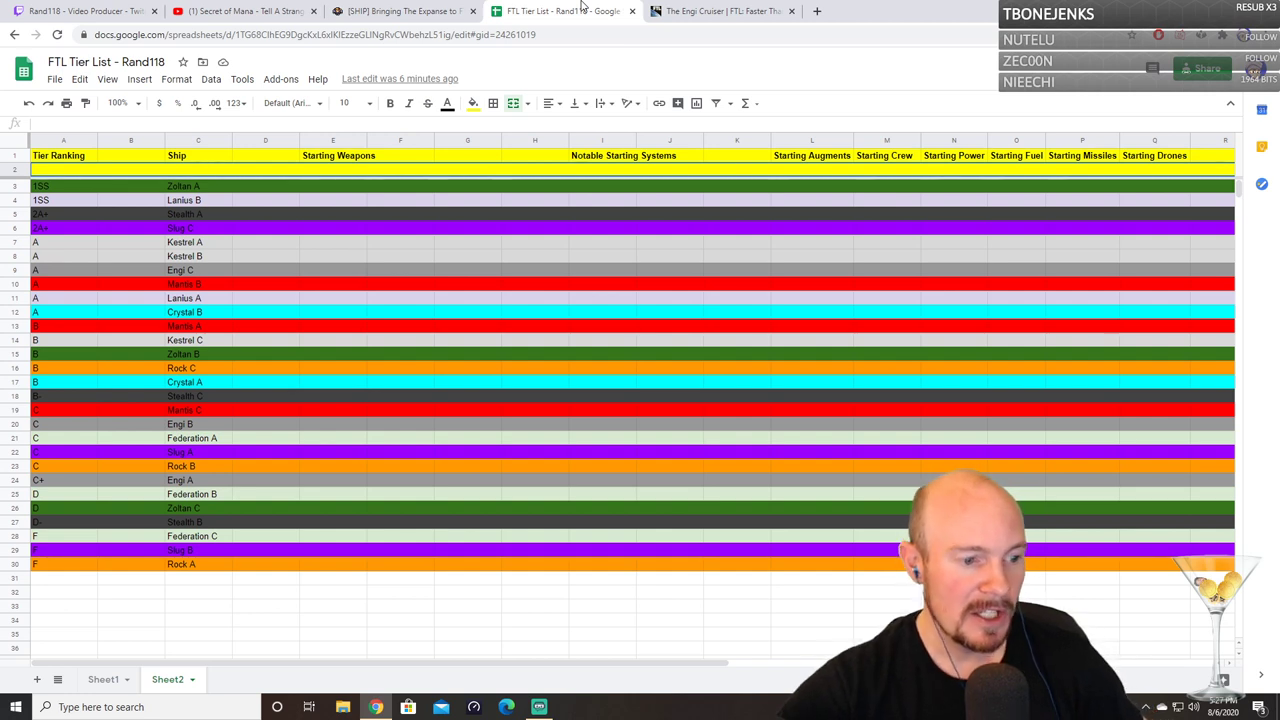
left_click(656, 8)
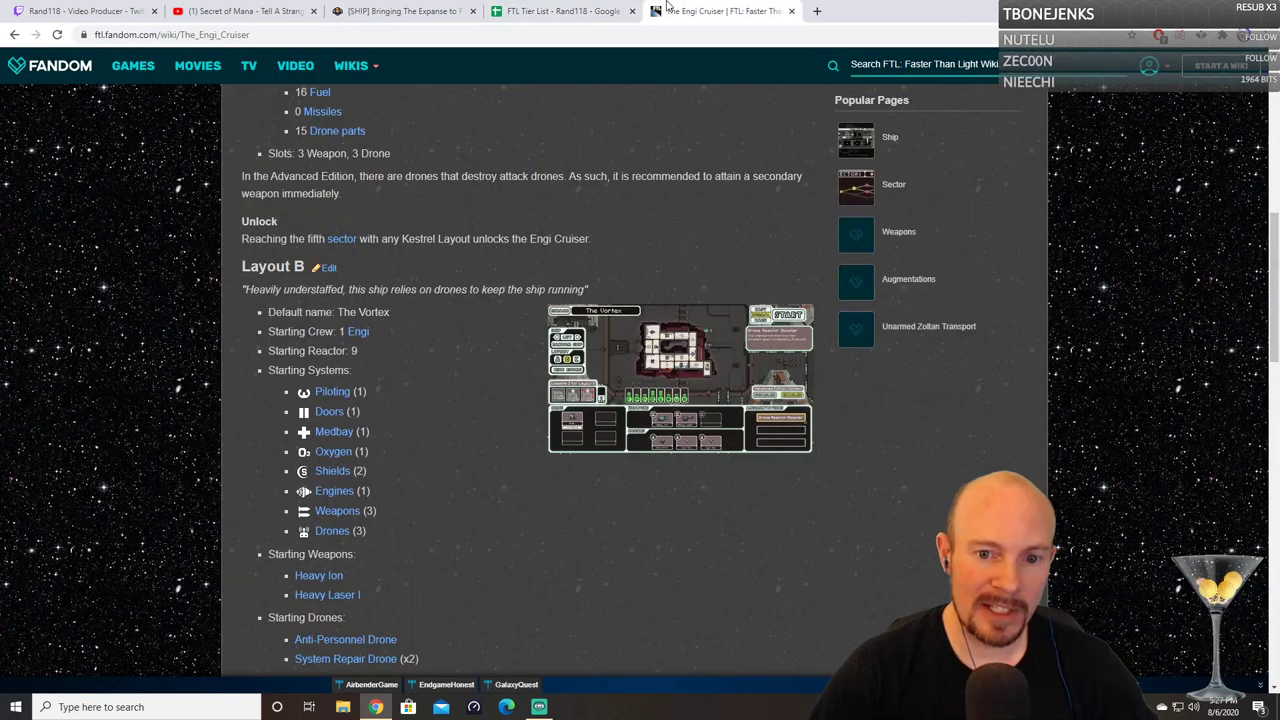
left_click(565, 9)
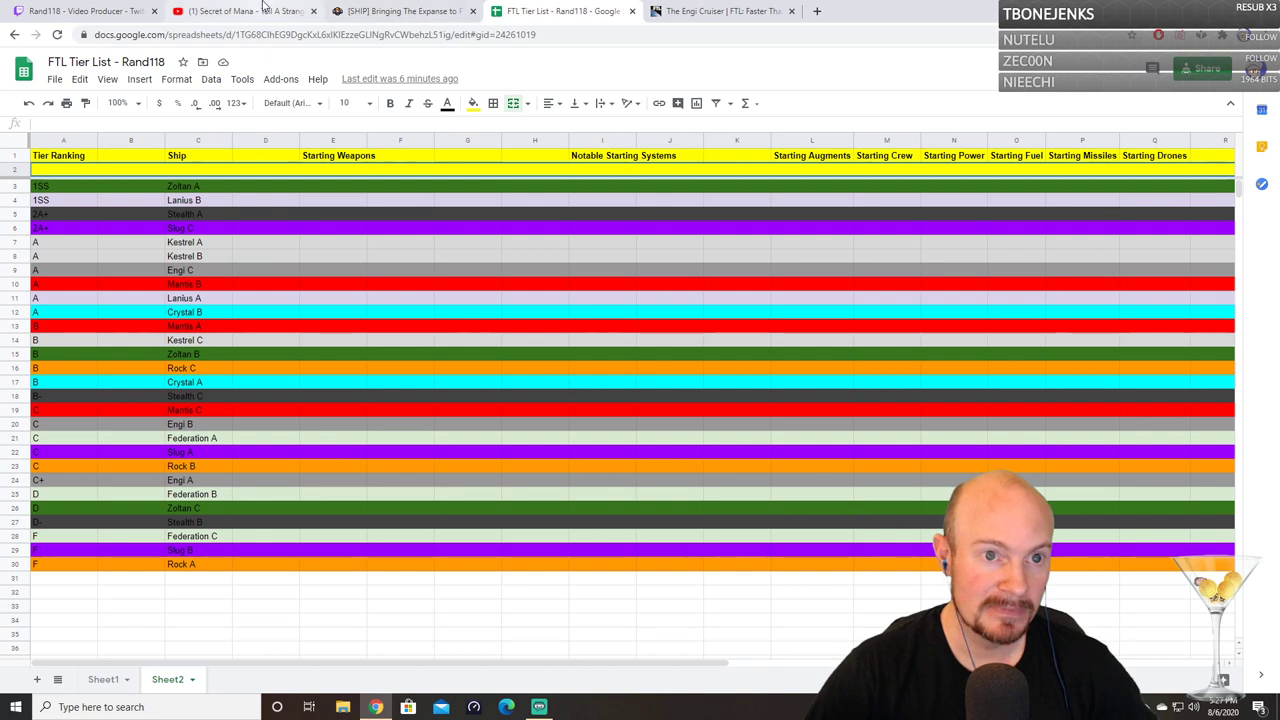
Step: Check the weapon tiers on Sheet1, return to the wiki, and show the Windows desktop
left_click(103, 679)
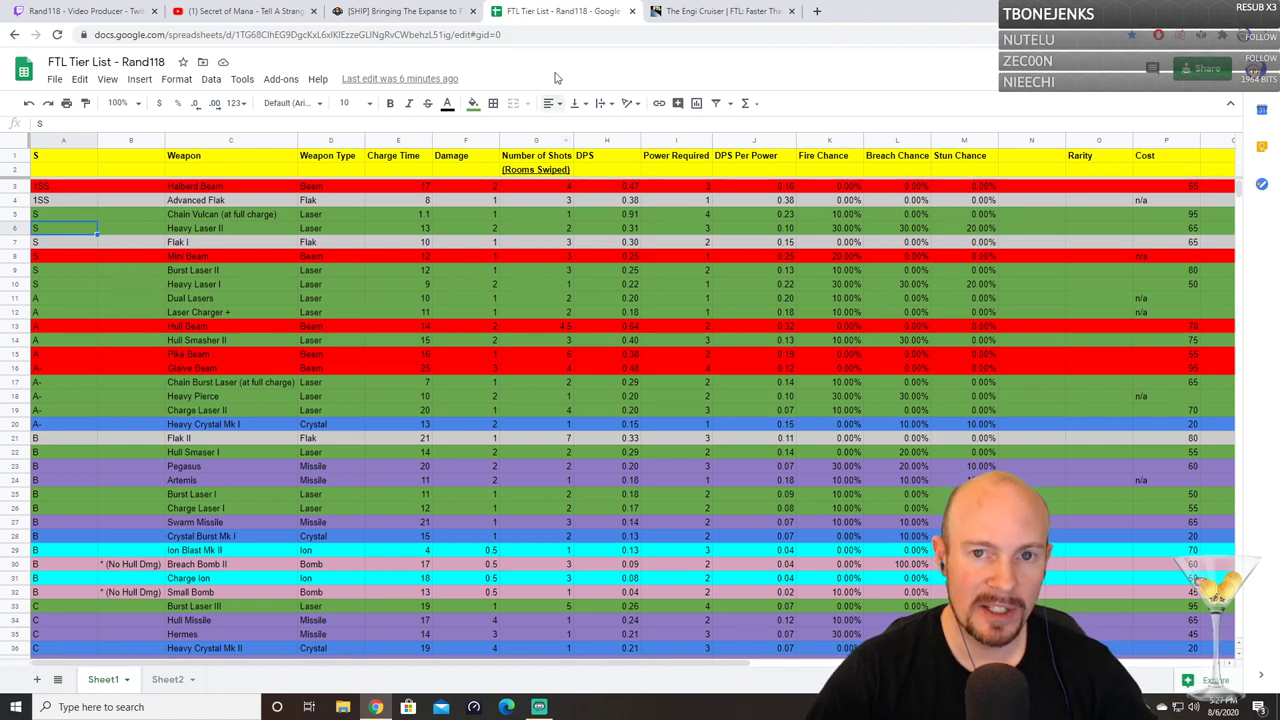
left_click(730, 10)
key("super+d")
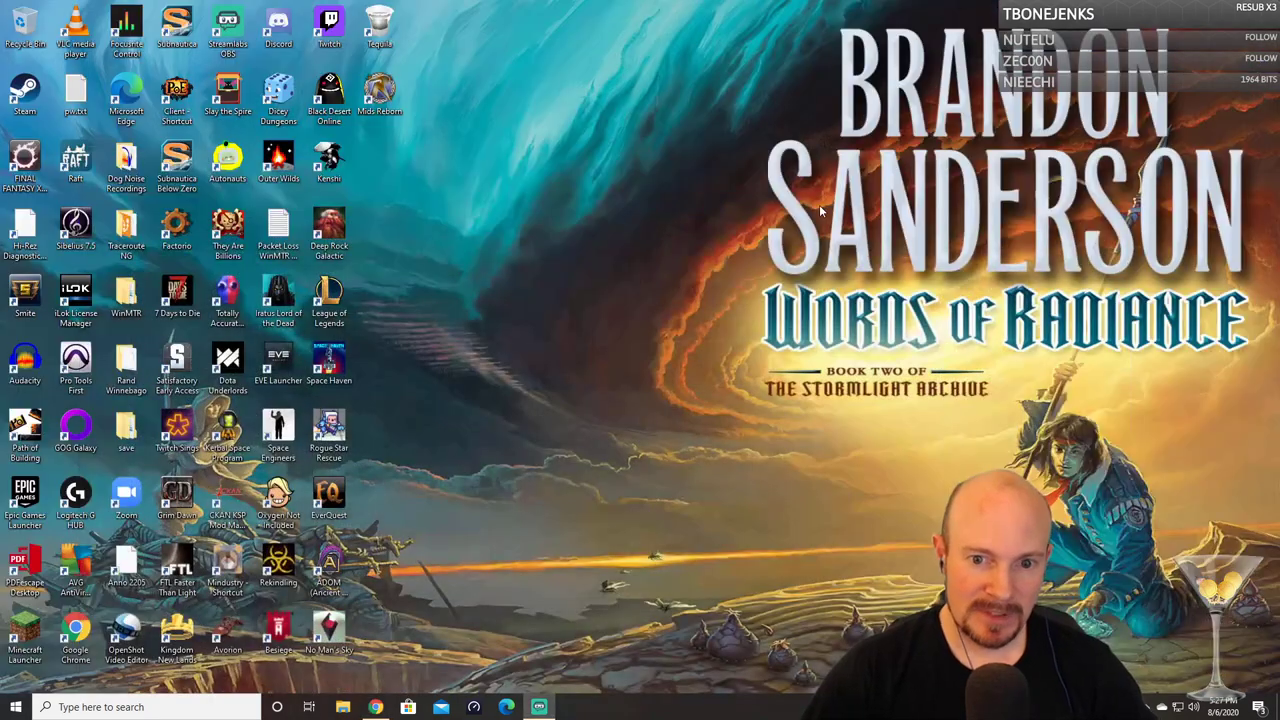